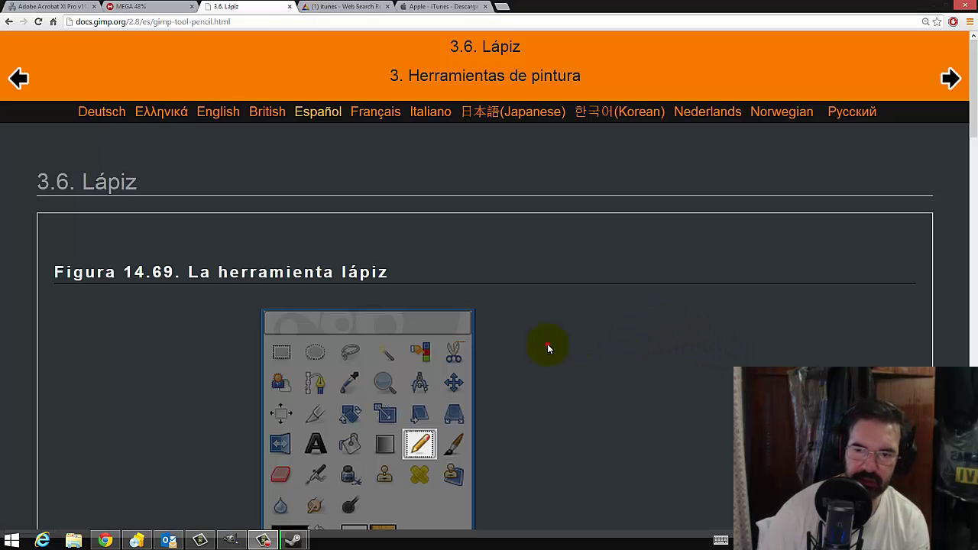
Scroll further down the manual's Lápiz page, then bring the GIMP window back to the front.
scroll(548, 348, down, 3)
scroll(548, 348, down, 2)
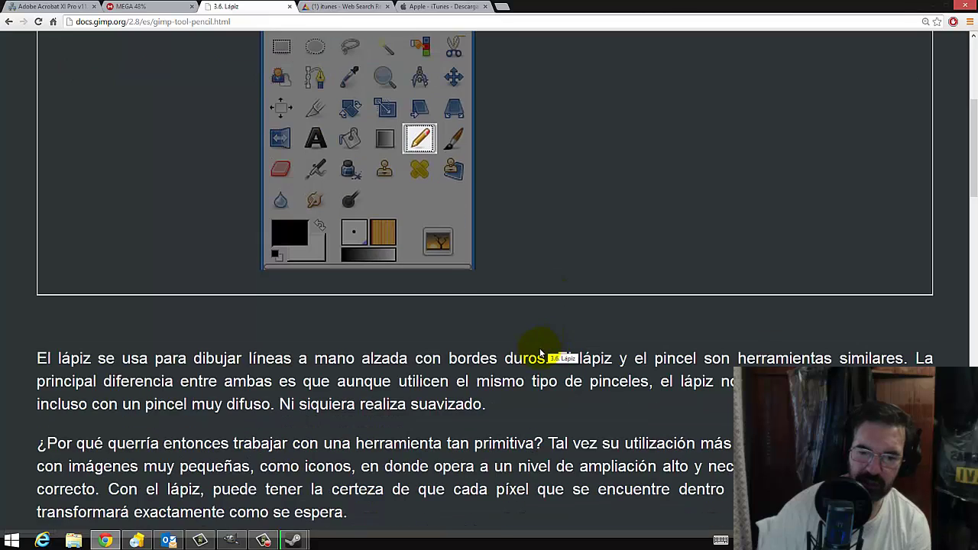
click(230, 540)
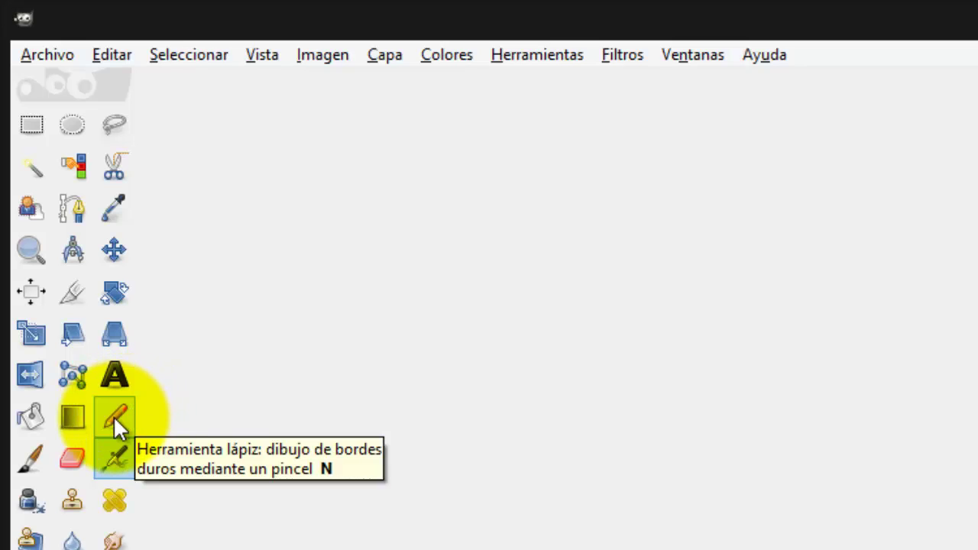
click(527, 51)
mouse_move(230, 58)
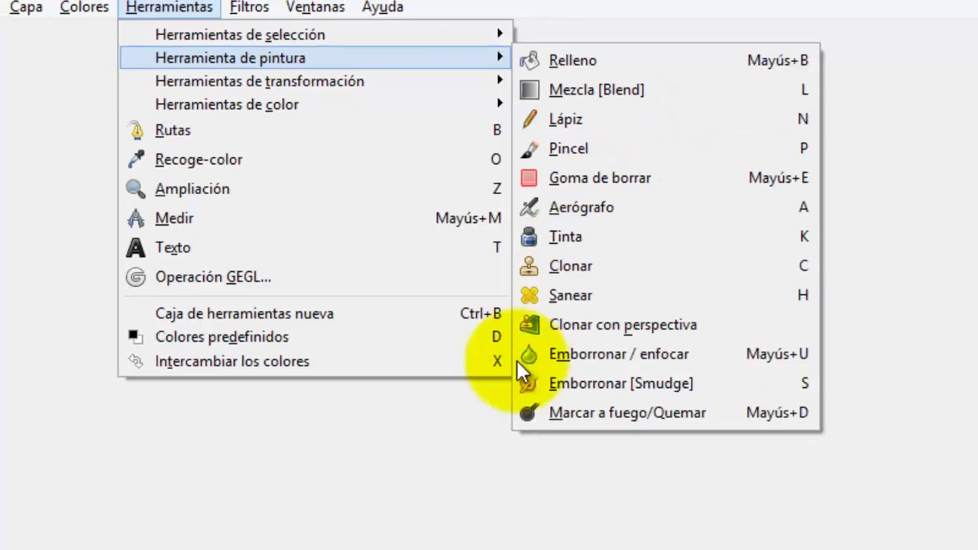
click(241, 286)
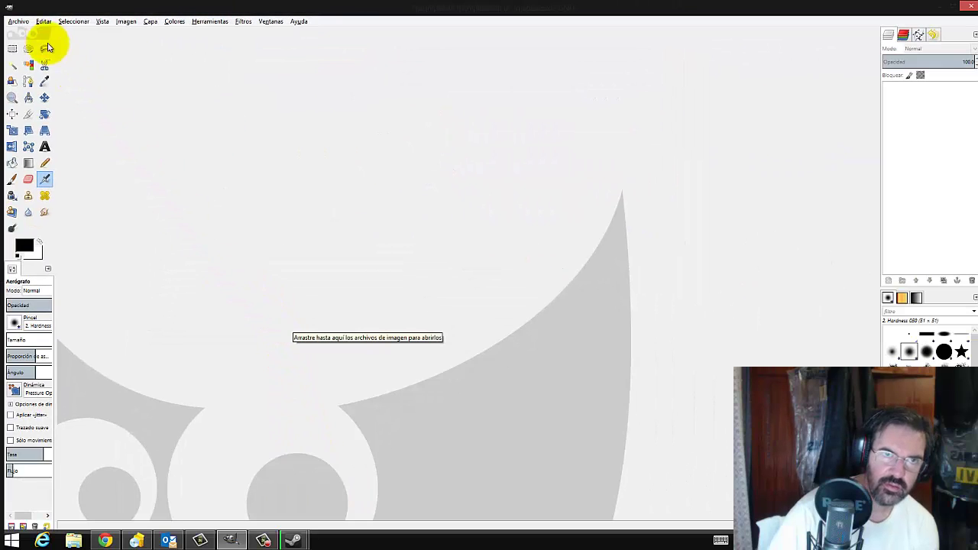
click(18, 21)
Create a blank A4 (300ppi) landscape image and select the Lápiz (pencil) tool.
click(23, 34)
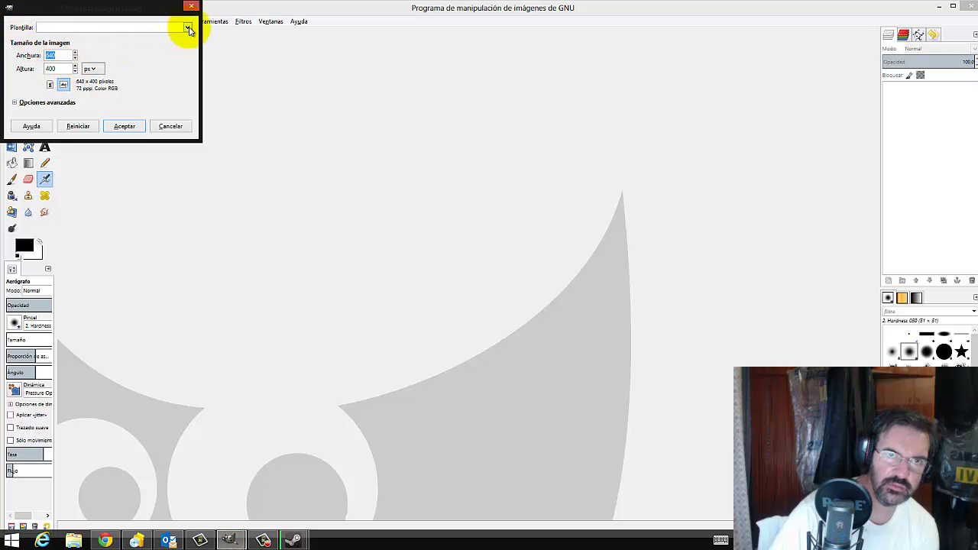
click(188, 27)
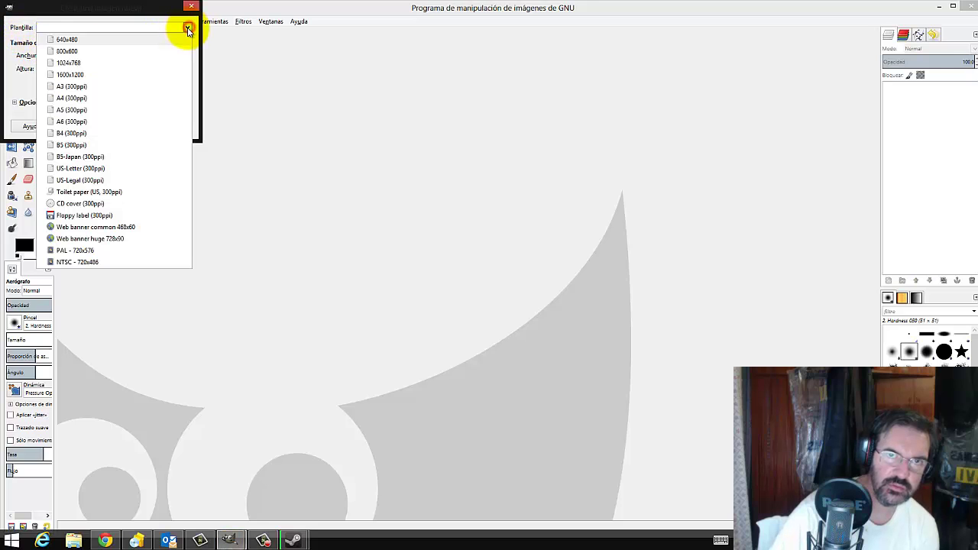
click(161, 99)
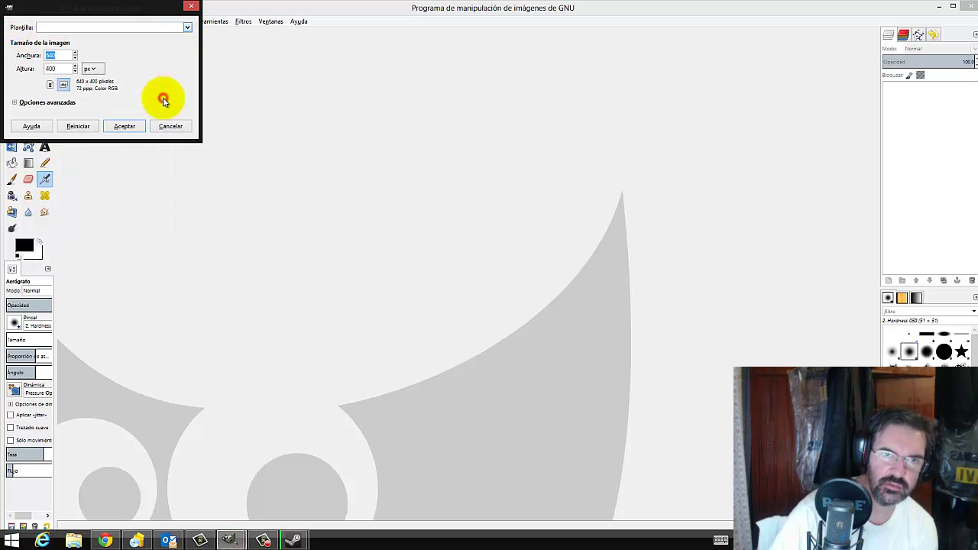
click(64, 86)
click(126, 127)
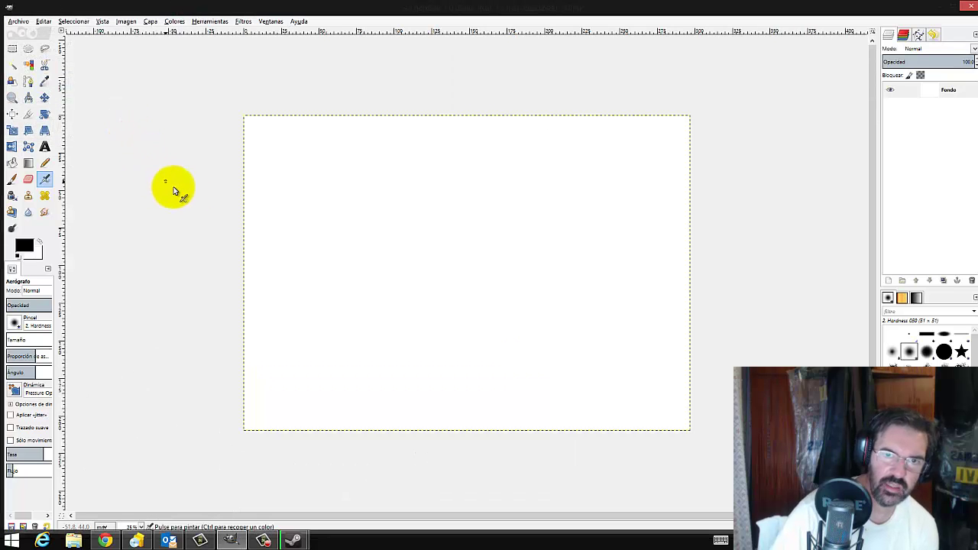
click(44, 162)
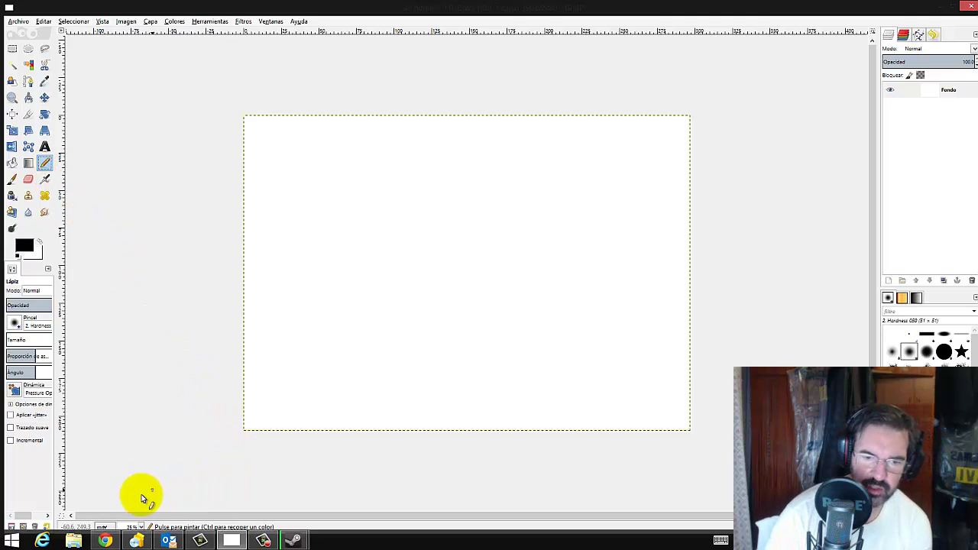
Switch to Chrome to show the GIMP manual's Lápiz pencil-tool page.
click(105, 540)
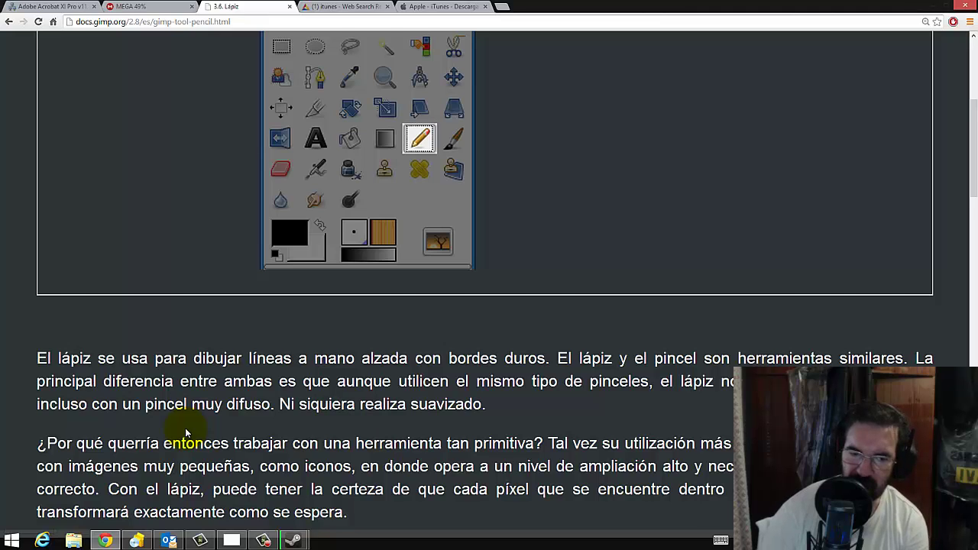
Scroll the Lápiz page down to the Sugerencia tip about Shift and straight lines.
scroll(185, 428, down, 1)
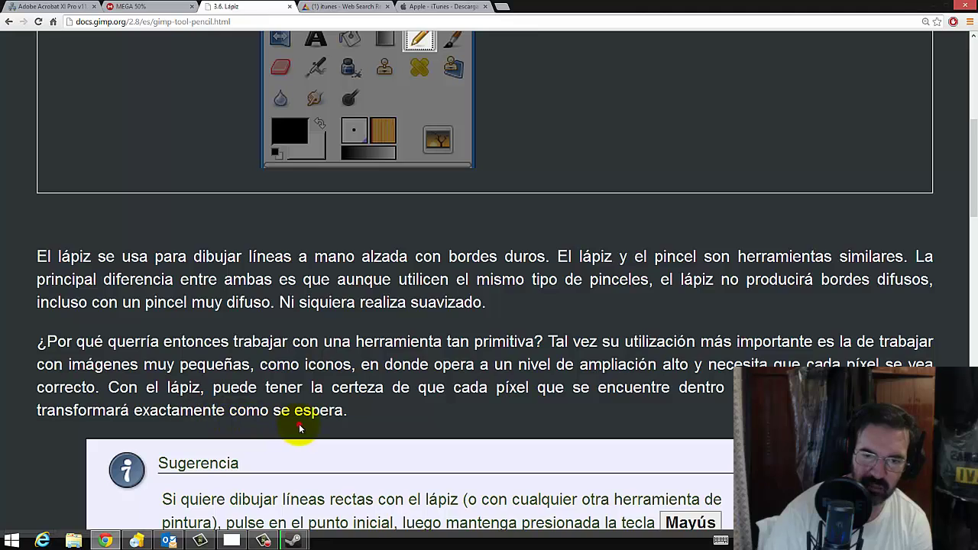
scroll(145, 428, down, 2)
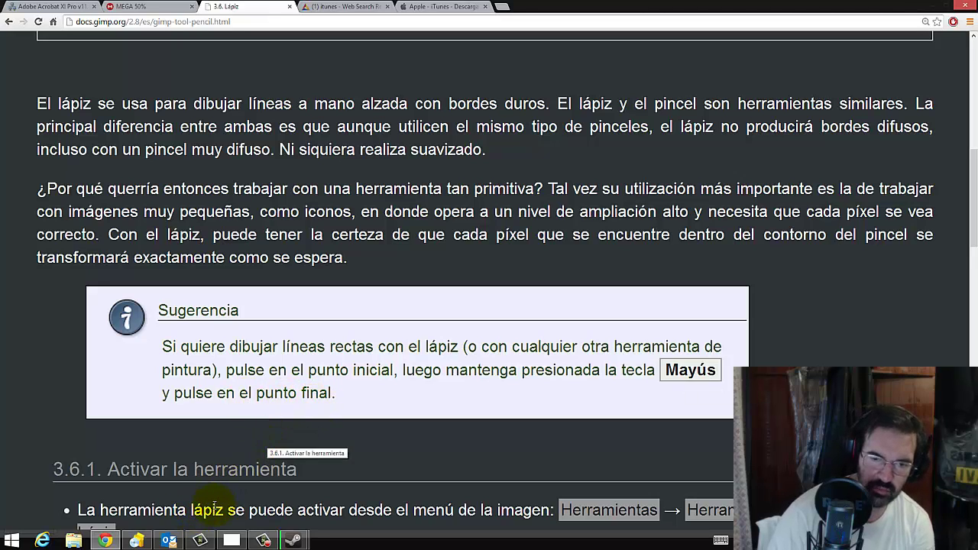
Back in GIMP, draw a freehand pencil stroke and widen the tool options dock.
click(231, 540)
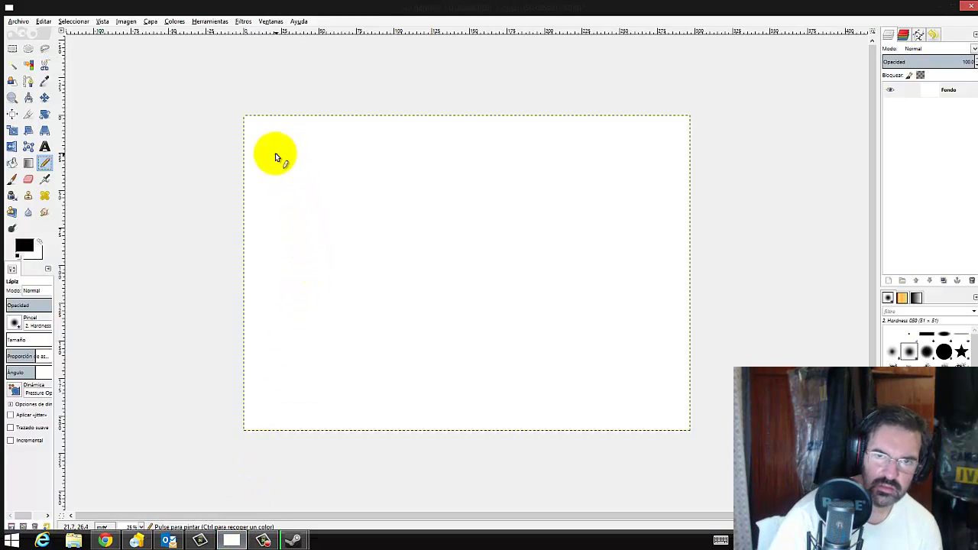
mouse_move(275, 152)
mouse_down()
mouse_move(357, 254)
mouse_move(343, 314)
mouse_move(357, 319)
mouse_up()
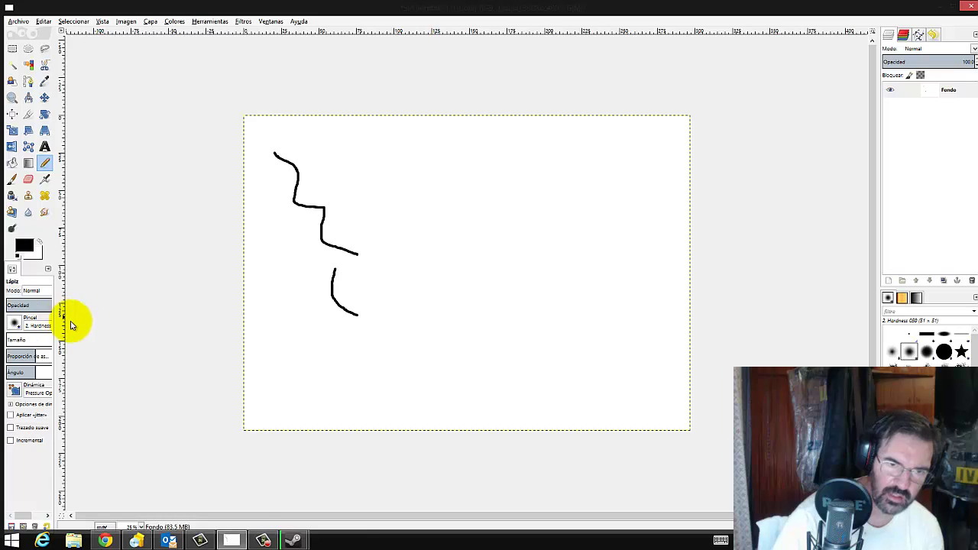
drag(55, 324, 89, 324)
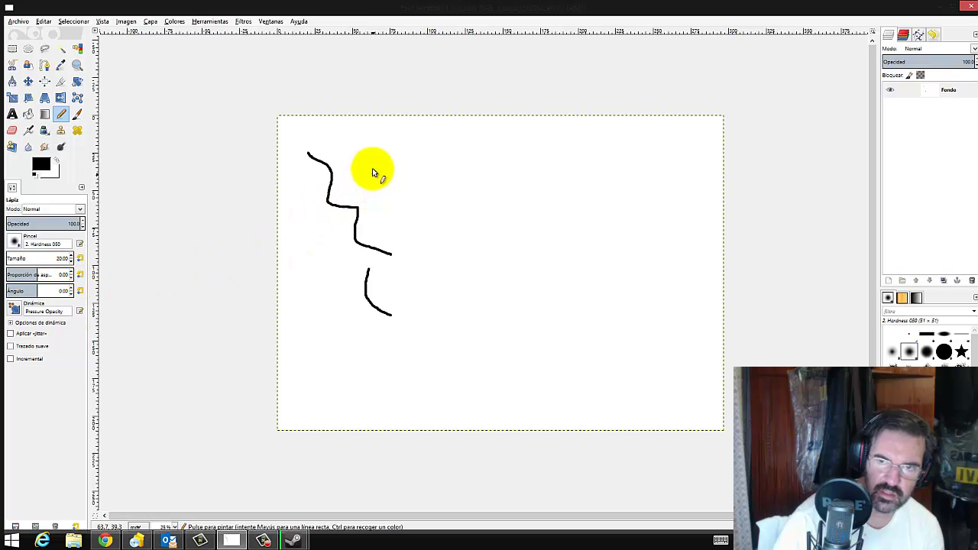
Shift-click a chain of straight pencil segments that closes back at the stroke's start.
key(shift)
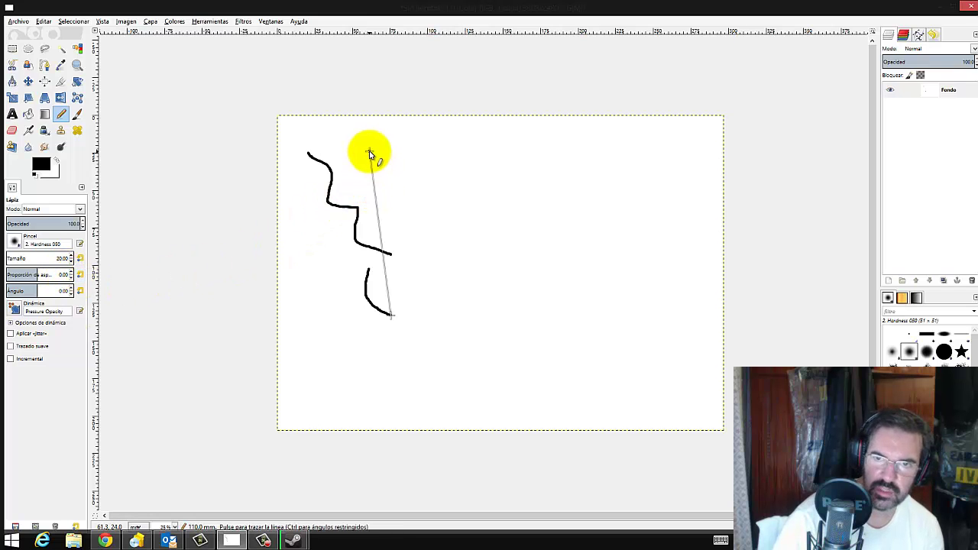
shift+click(541, 220)
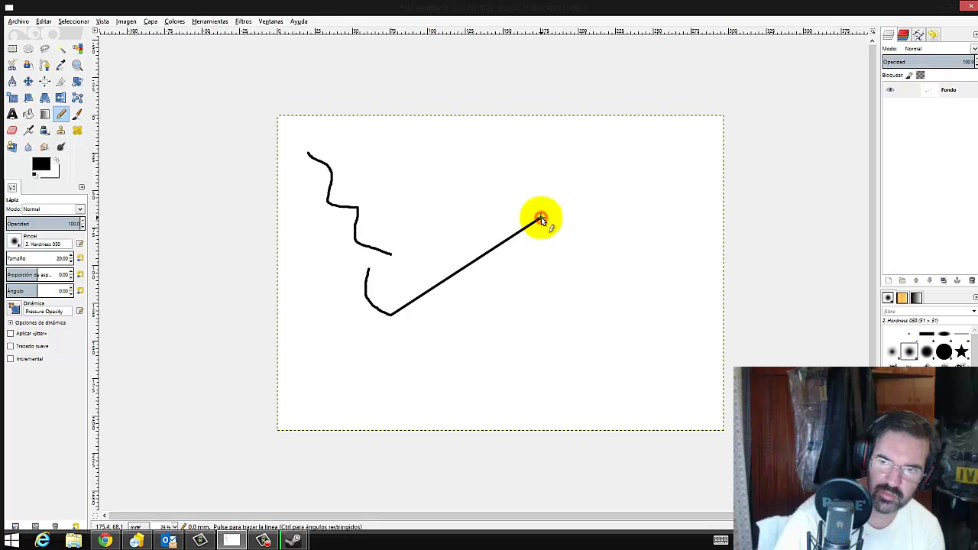
shift+click(605, 375)
shift+click(456, 395)
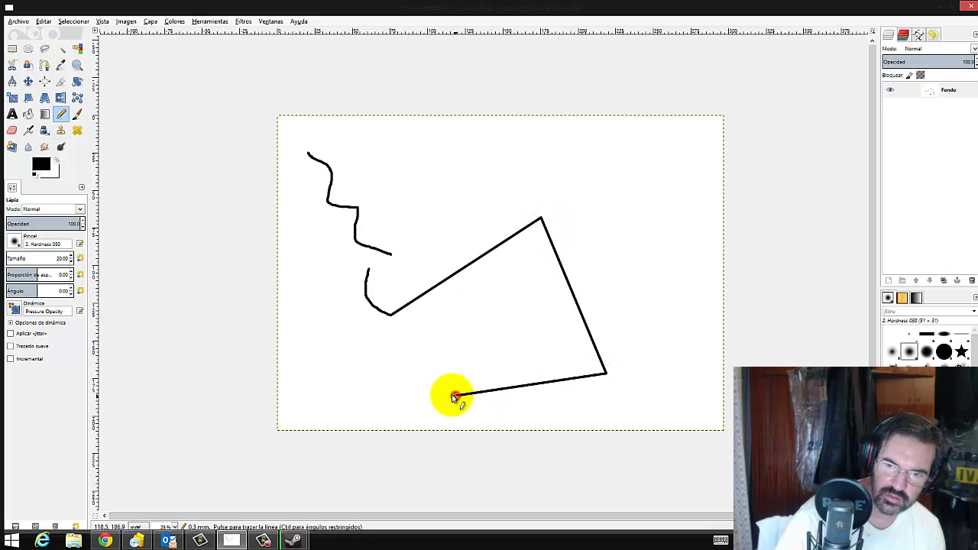
shift+click(341, 332)
shift+click(314, 263)
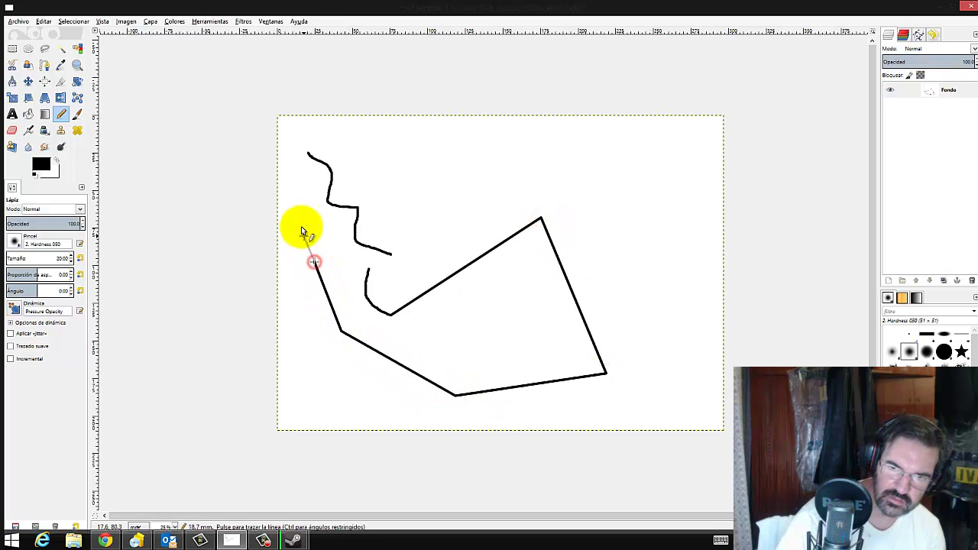
shift+click(297, 189)
shift+click(308, 154)
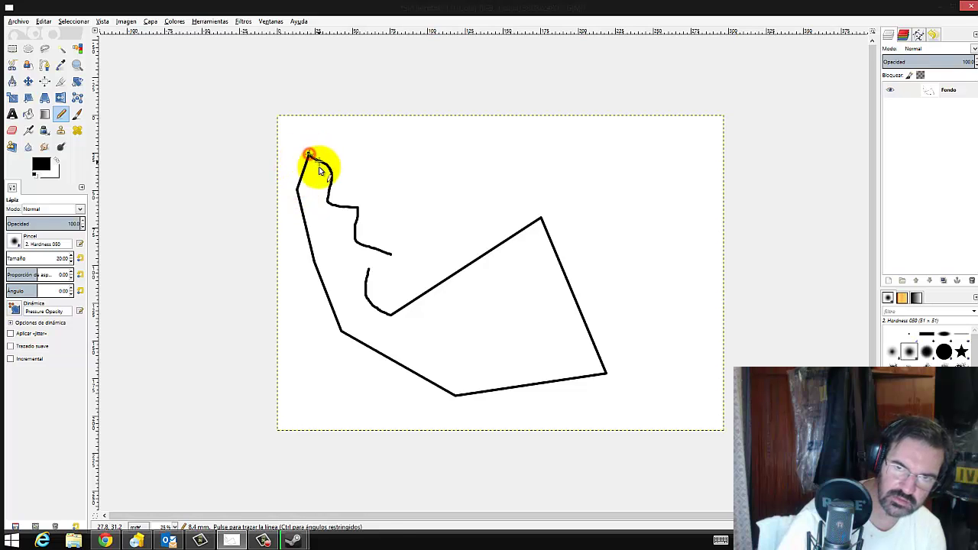
Clear the canvas with Editar > Limpiar and return to the manual in Chrome.
click(42, 22)
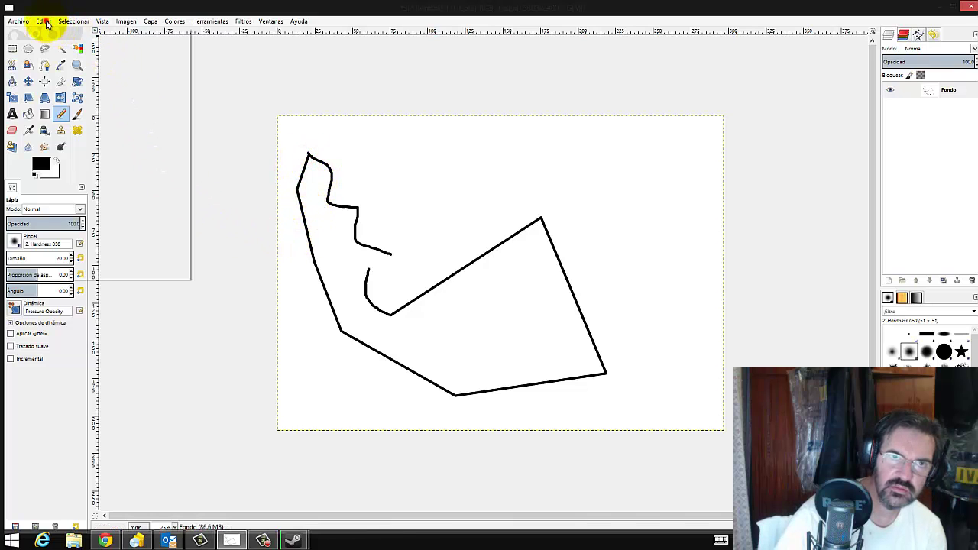
click(59, 158)
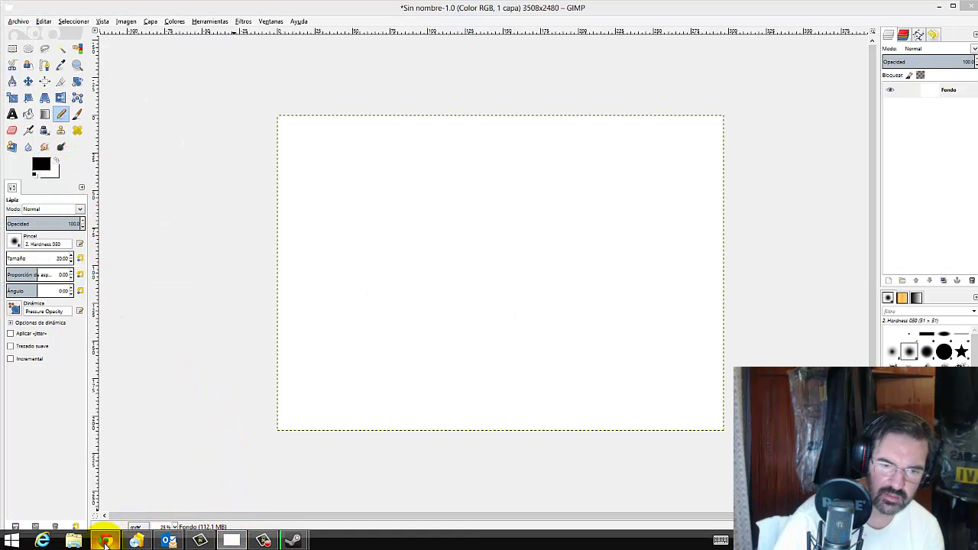
click(105, 540)
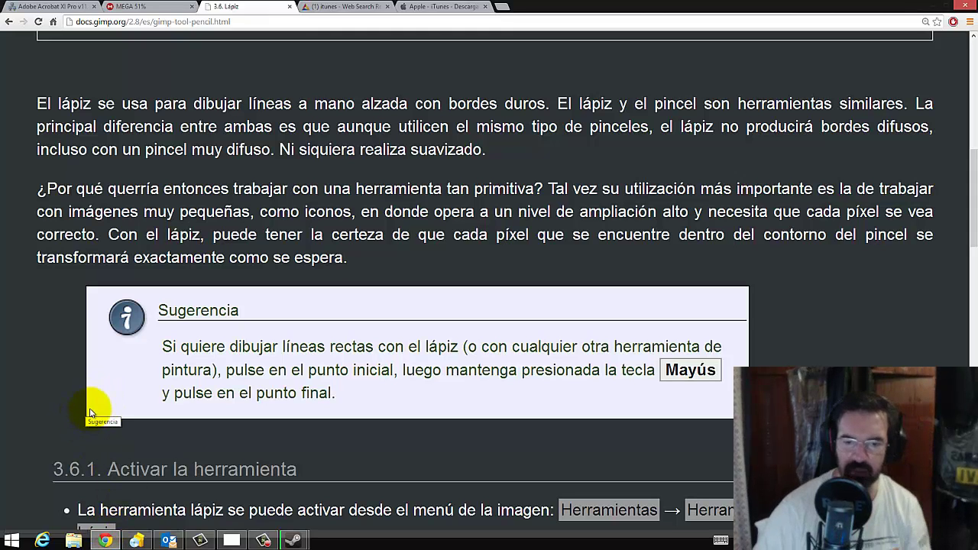
Scroll through the manual's pencil tool options section, then return to GIMP's blank canvas.
scroll(89, 413, down, 1)
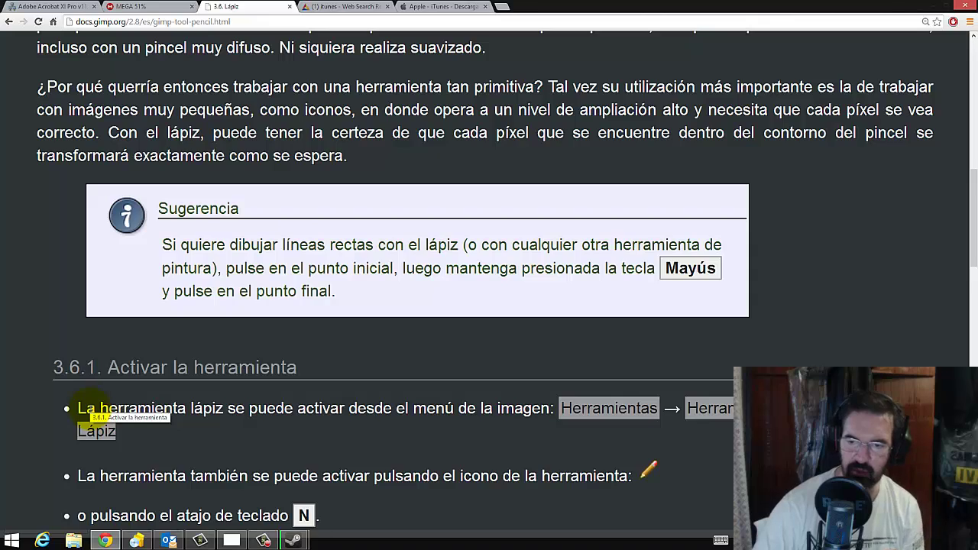
scroll(93, 414, down, 1)
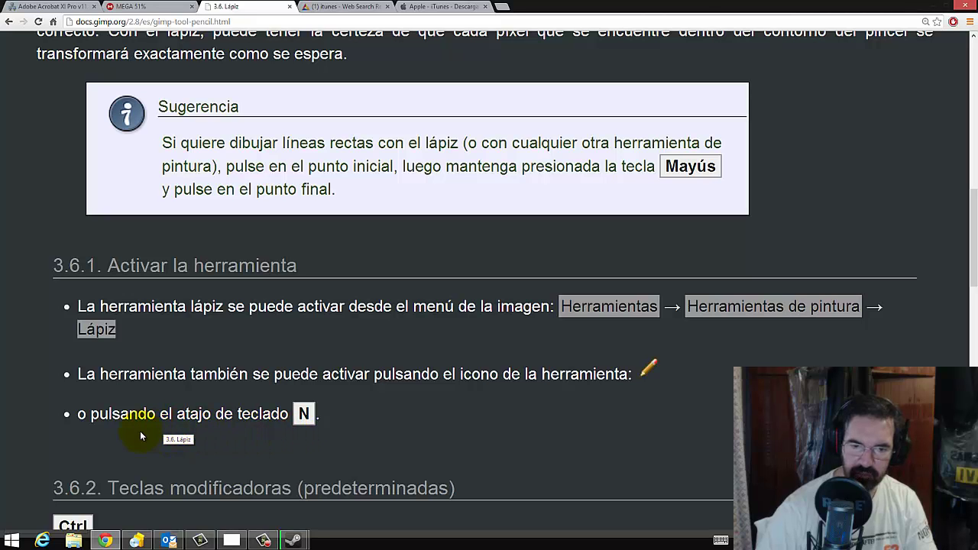
scroll(135, 432, down, 5)
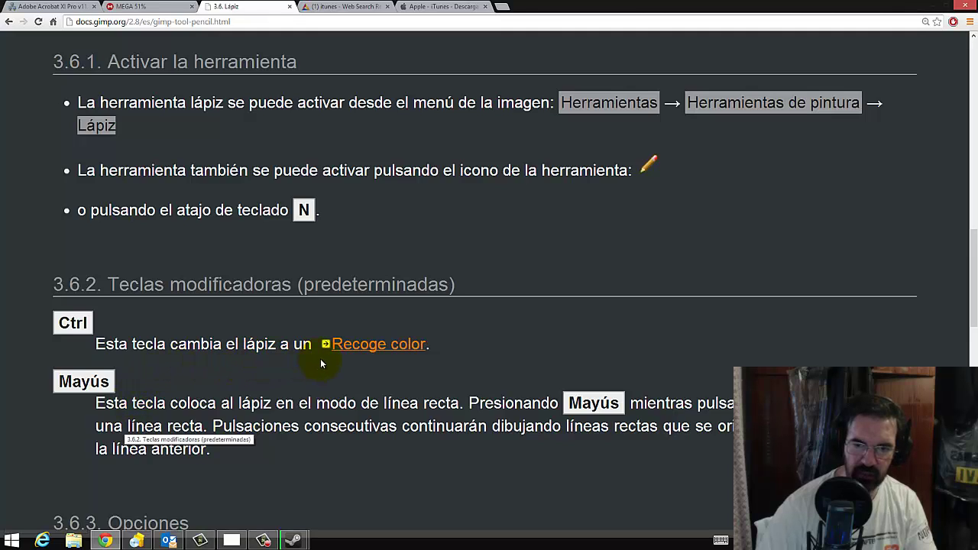
scroll(159, 384, down, 3)
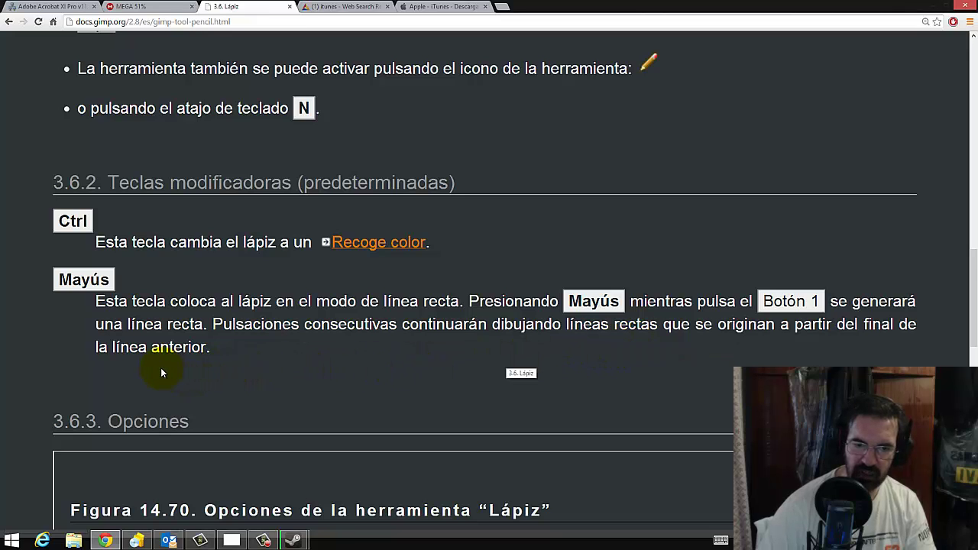
scroll(161, 373, down, 1)
scroll(161, 373, down, 1)
scroll(161, 373, down, 1)
scroll(162, 373, down, 2)
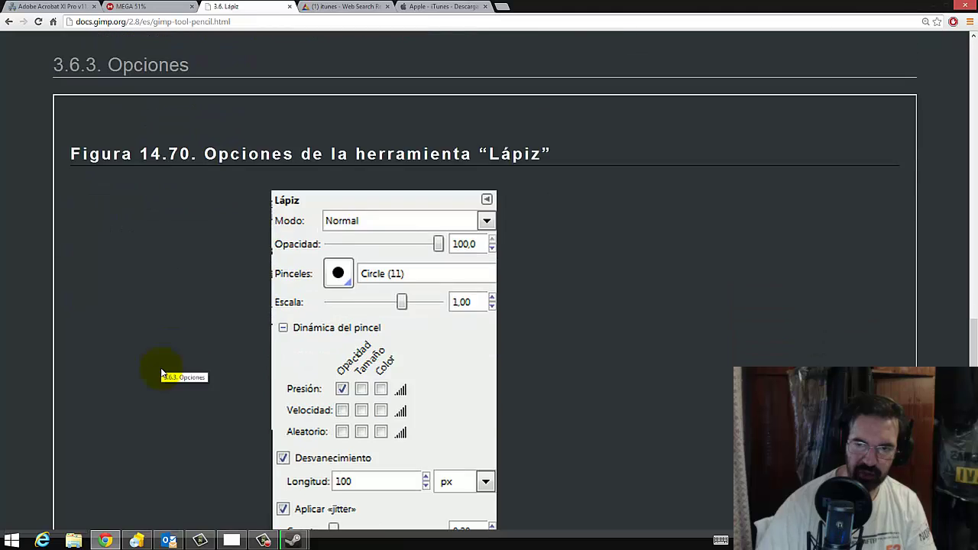
scroll(161, 373, down, 1)
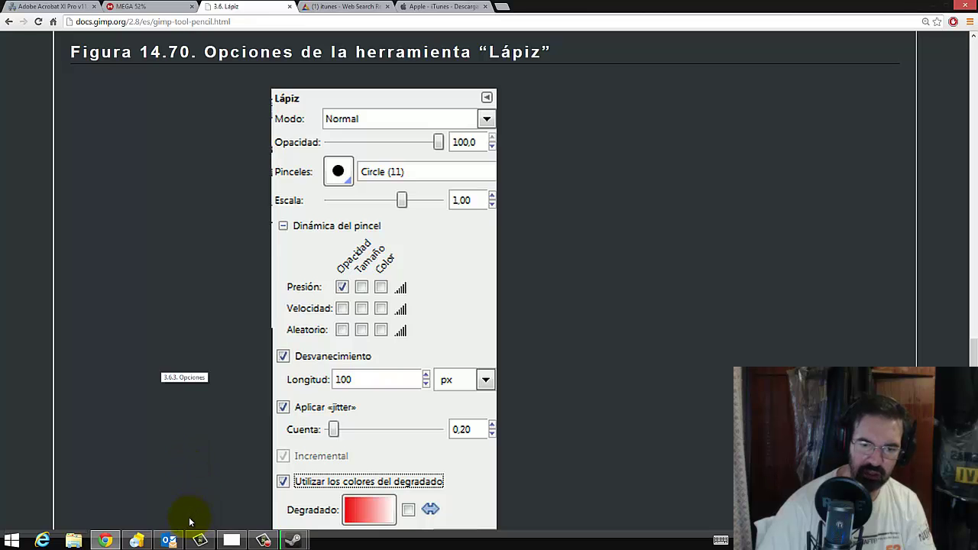
click(232, 540)
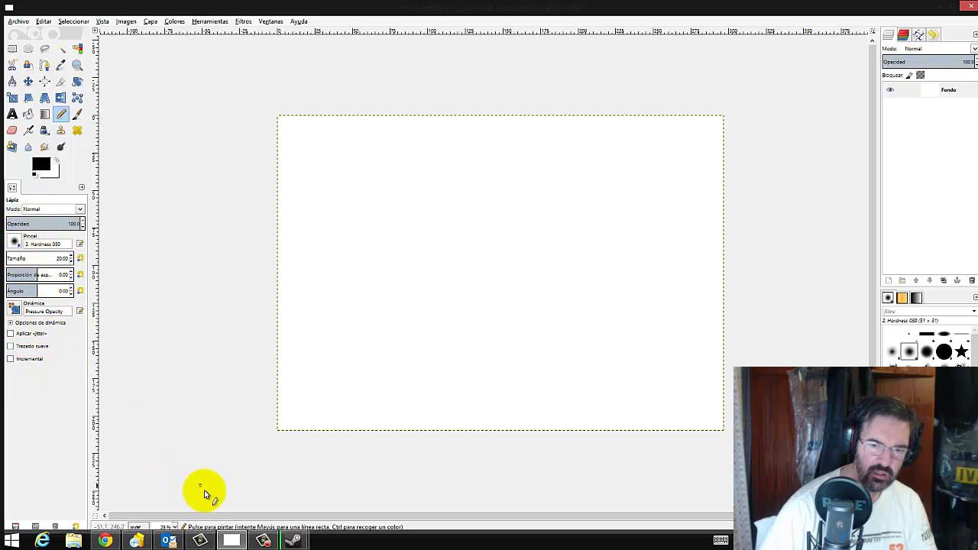
Scroll the Lápiz page past the options screenshot to the note on common painting-tool options.
click(105, 541)
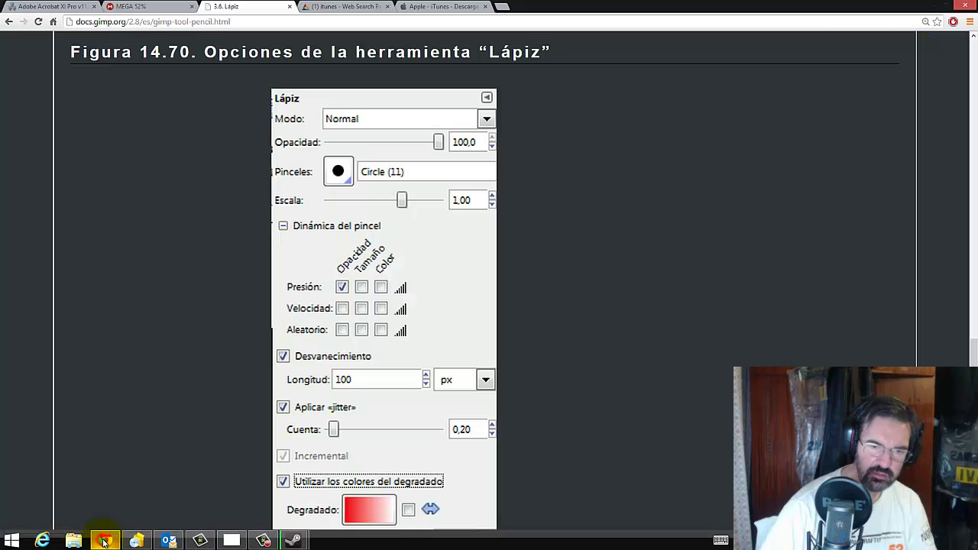
scroll(156, 365, down, 3)
scroll(156, 364, down, 2)
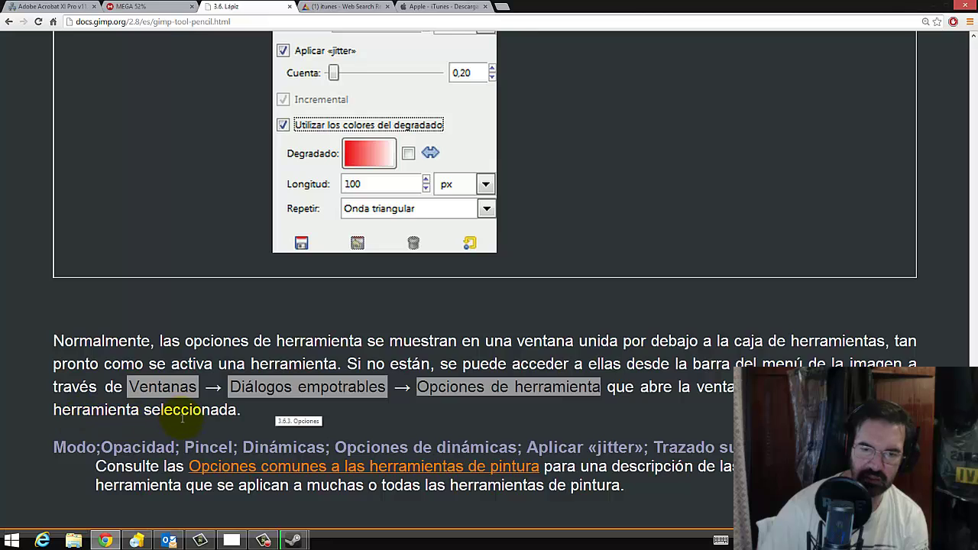
scroll(176, 408, down, 1)
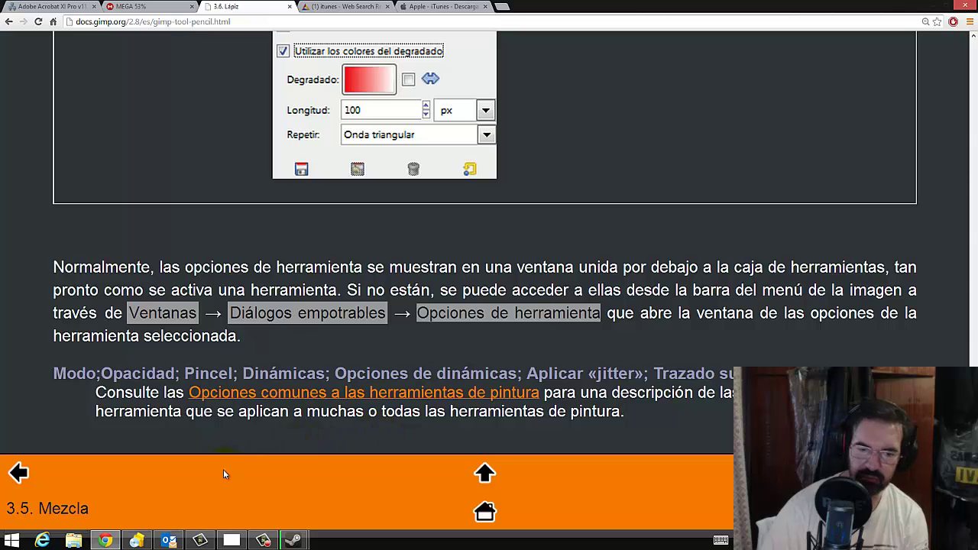
In GIMP, check the pencil's Mode and Brush popups, open the brush editor, and restore the layers panel.
click(232, 541)
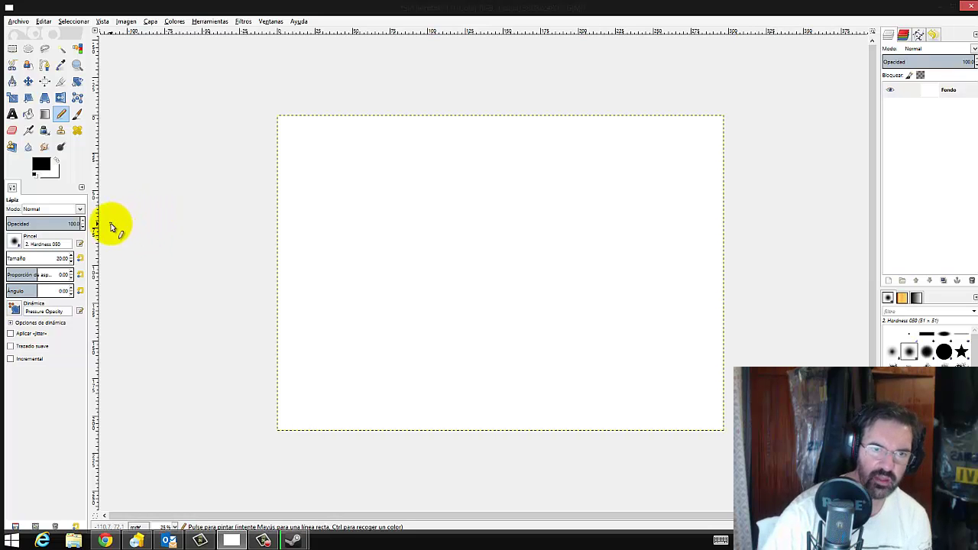
click(80, 209)
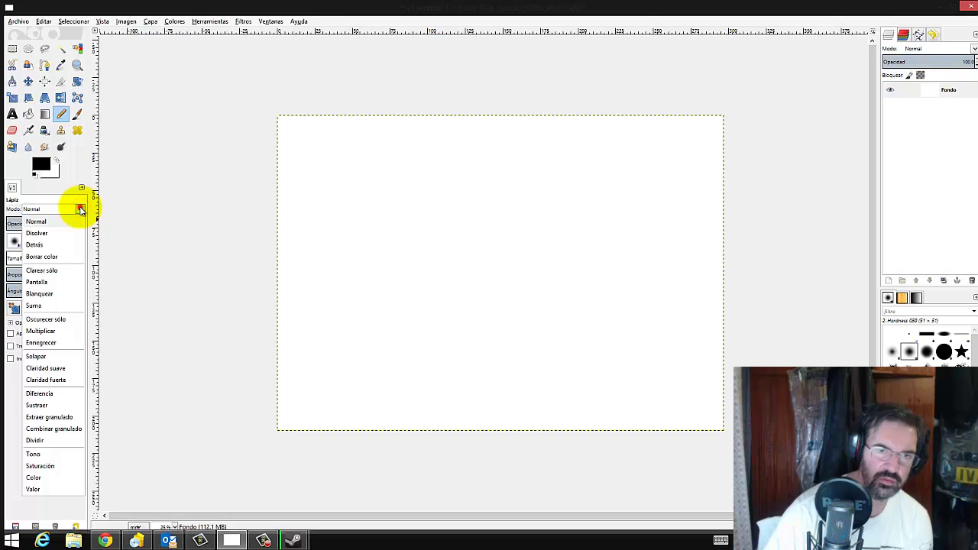
click(80, 208)
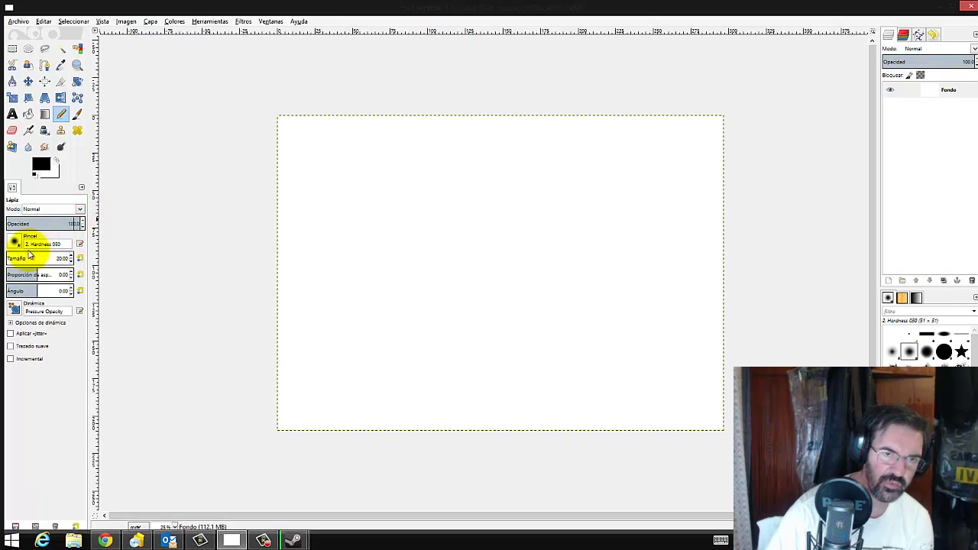
click(19, 242)
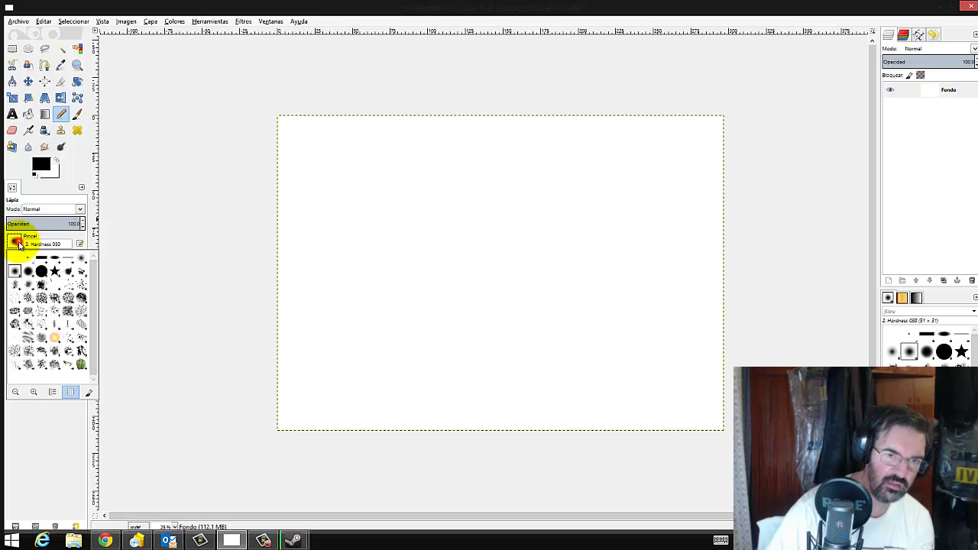
click(19, 242)
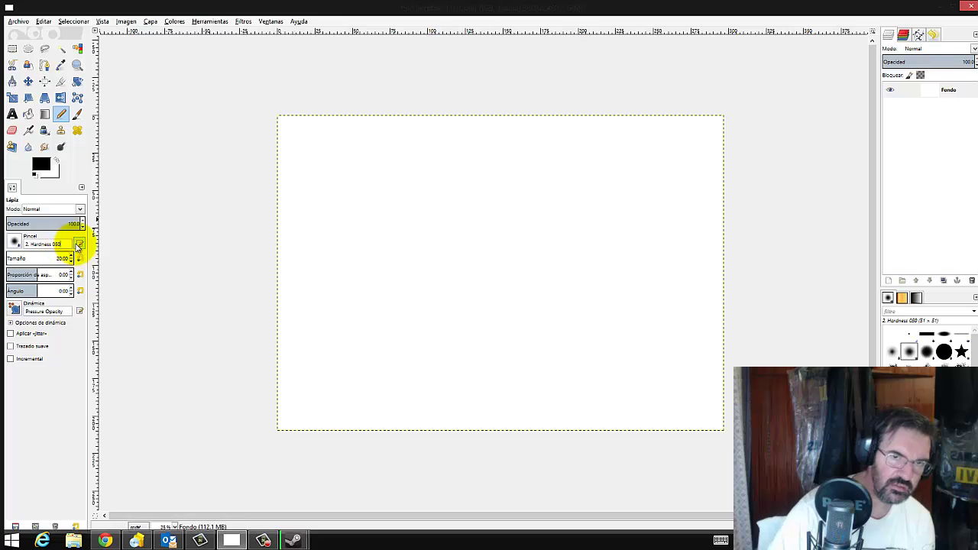
click(78, 245)
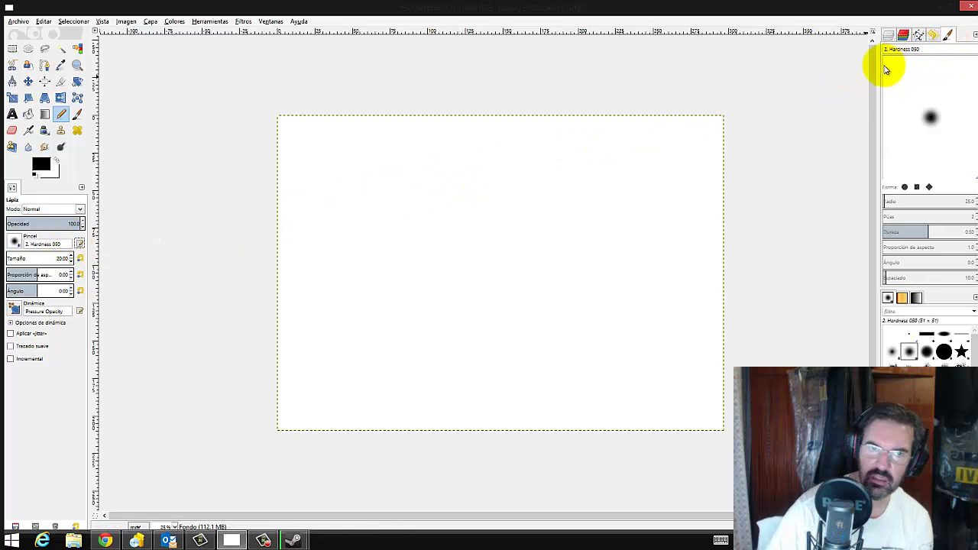
click(887, 37)
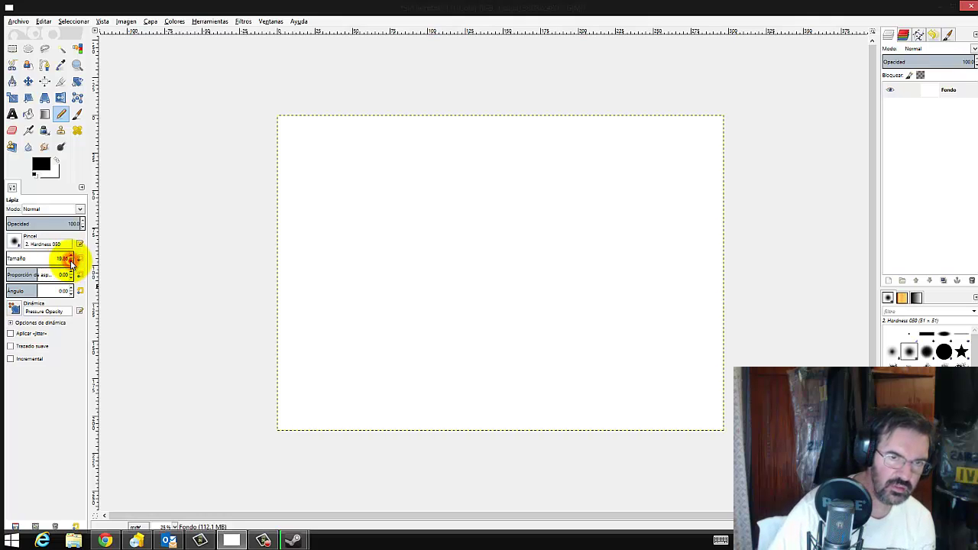
Lower the pencil's Tamaño spinner step by step from 20 toward 1.
click(71, 260)
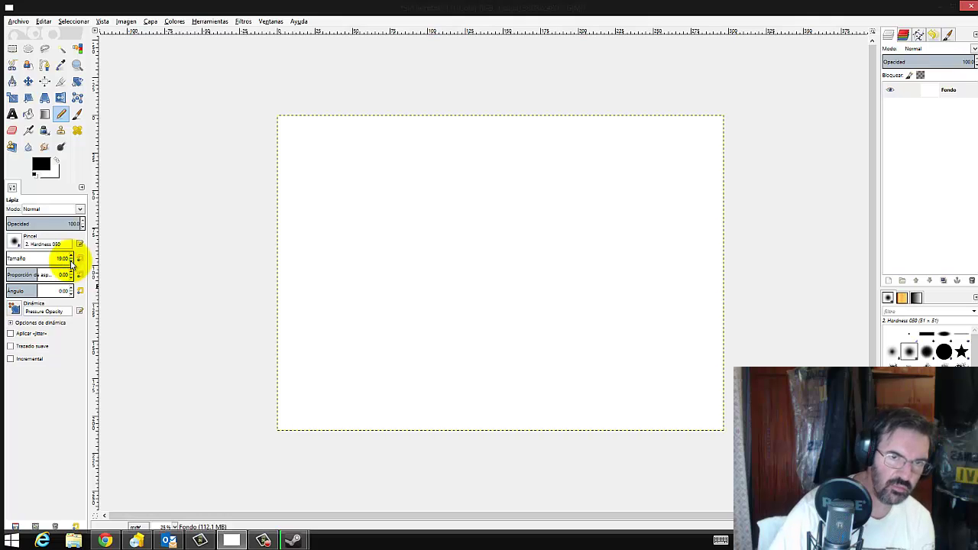
click(71, 262)
click(71, 262)
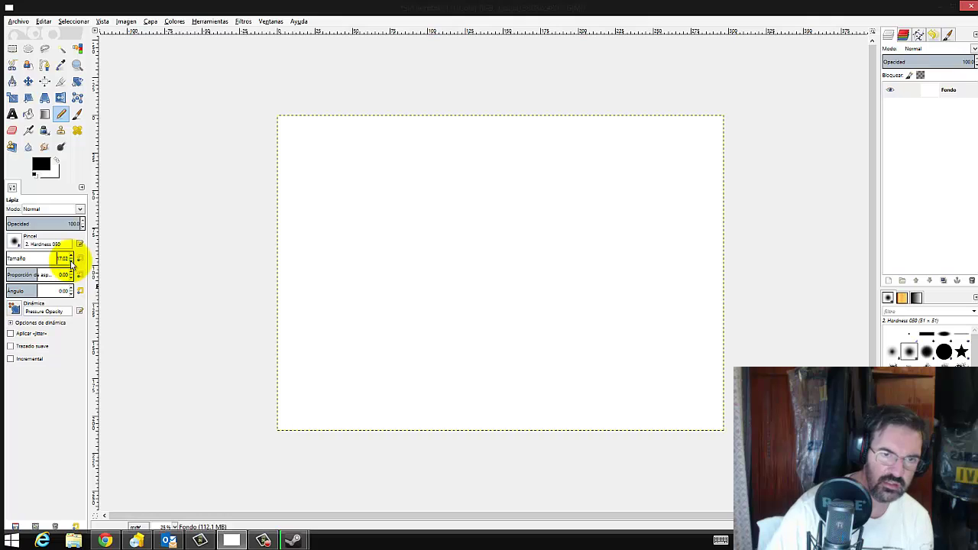
click(71, 262)
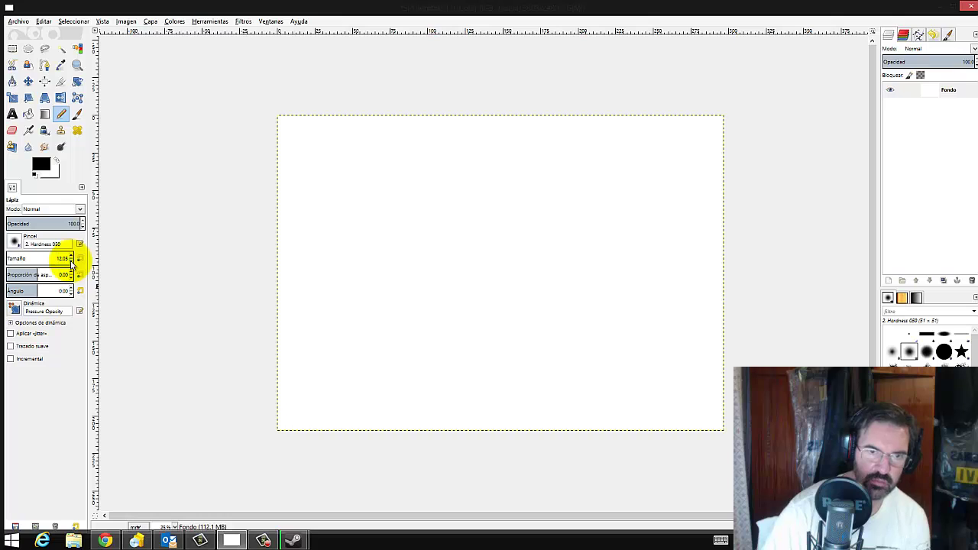
click(71, 263)
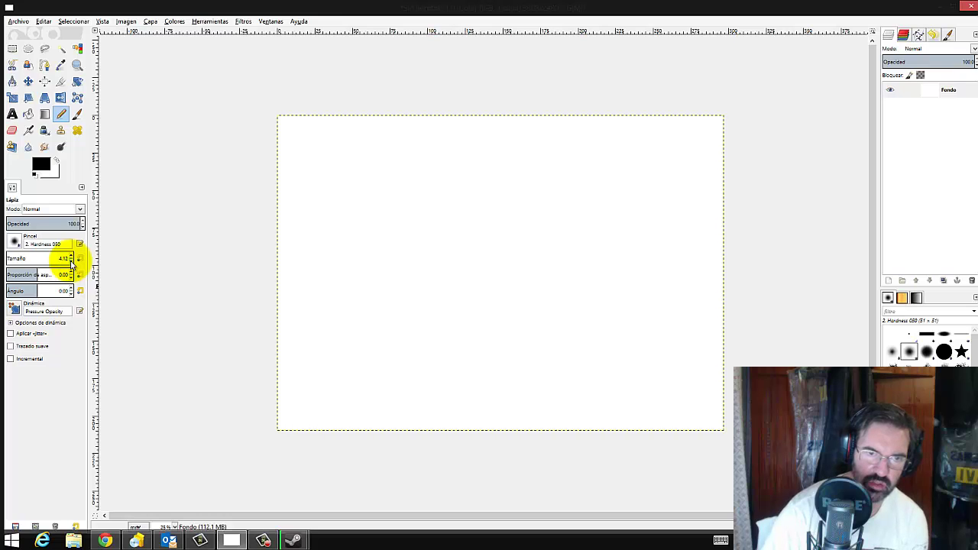
click(70, 260)
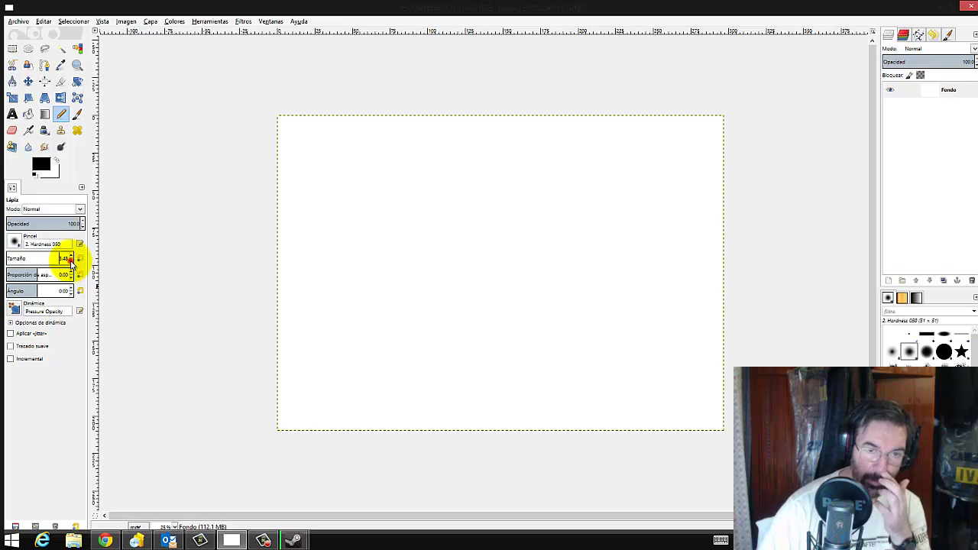
click(70, 262)
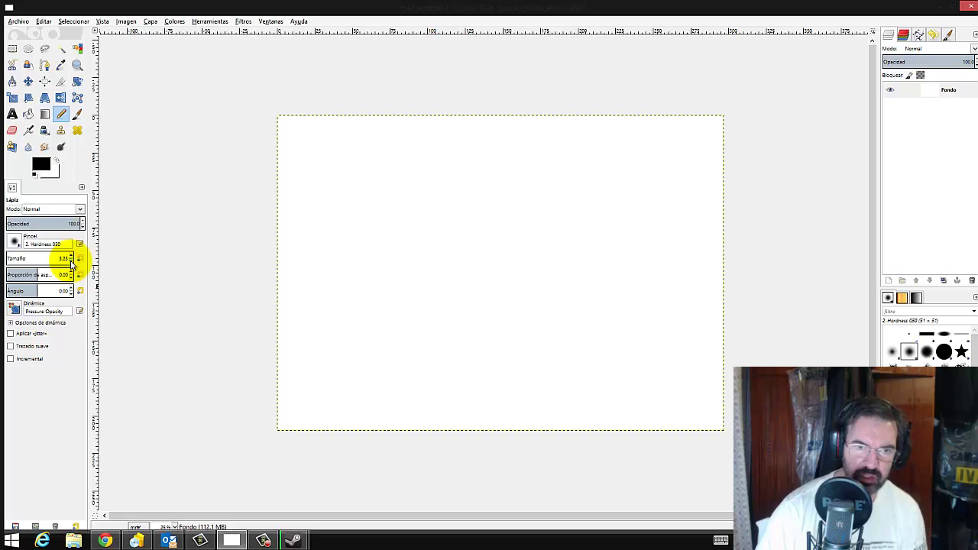
click(70, 262)
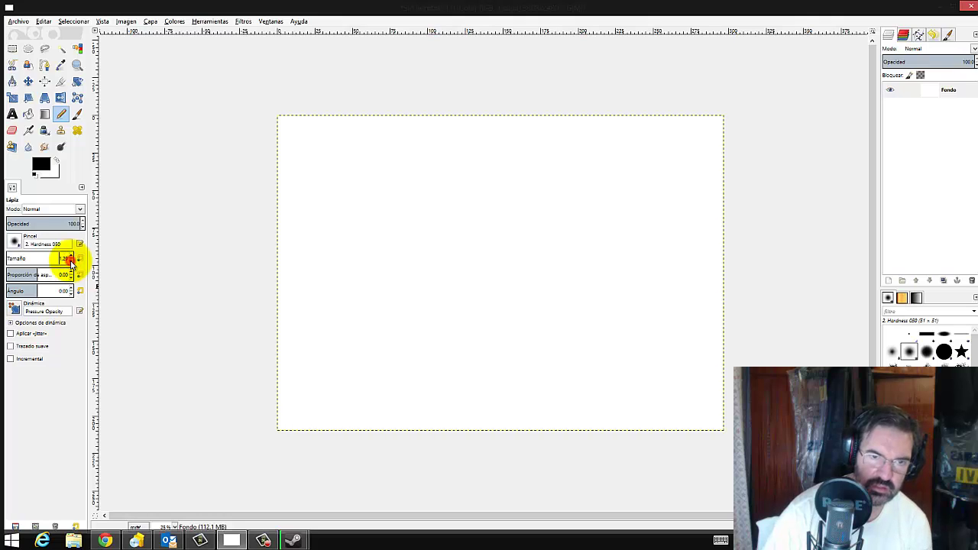
click(70, 261)
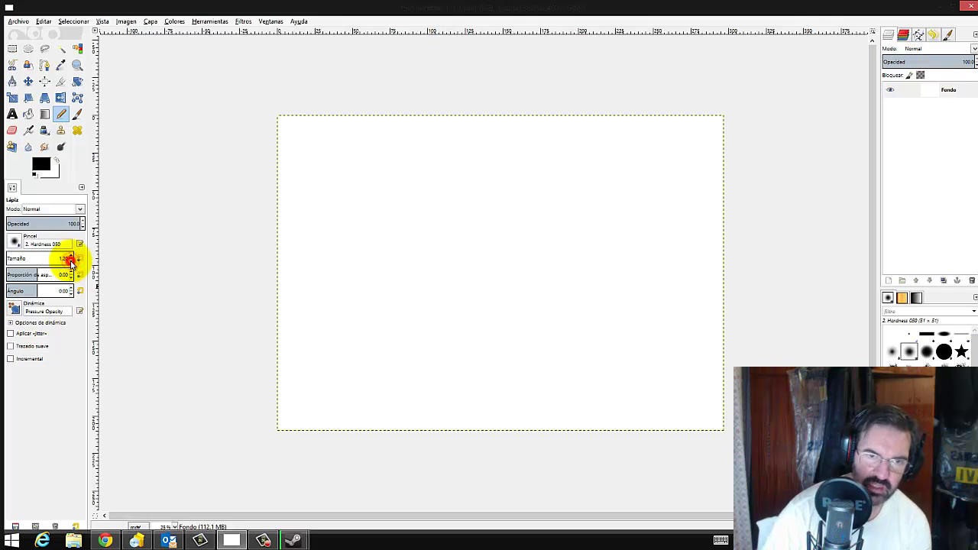
drag(70, 261, 71, 261)
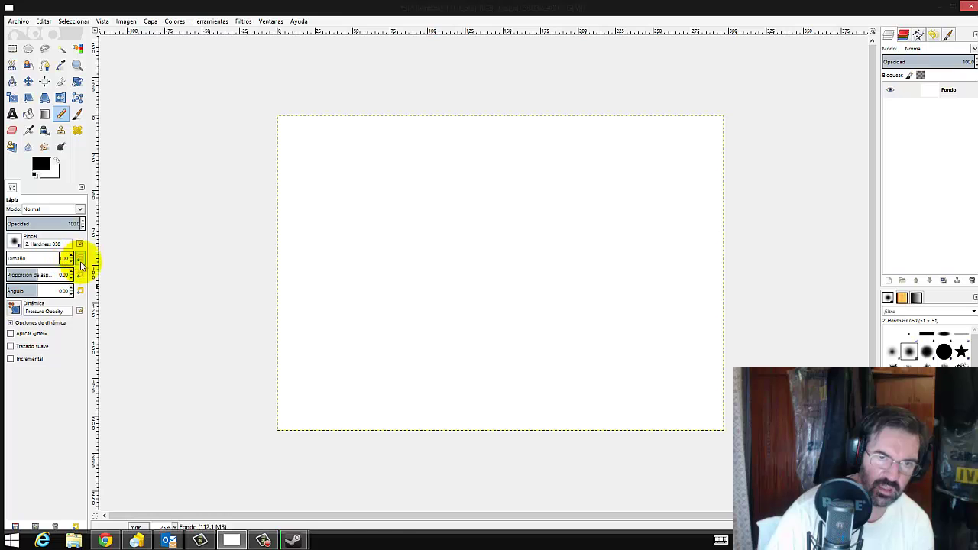
Finish setting size 1.00, then sketch thin loops, a long curve and short strokes near the centre.
drag(70, 261, 72, 261)
drag(353, 220, 427, 213)
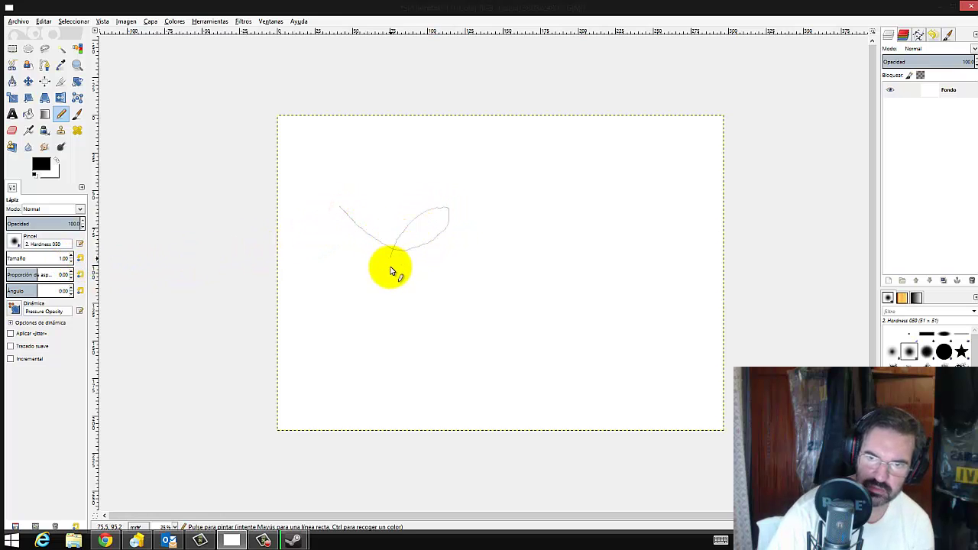
mouse_move(389, 271)
mouse_down()
mouse_move(535, 297)
mouse_move(546, 327)
mouse_up()
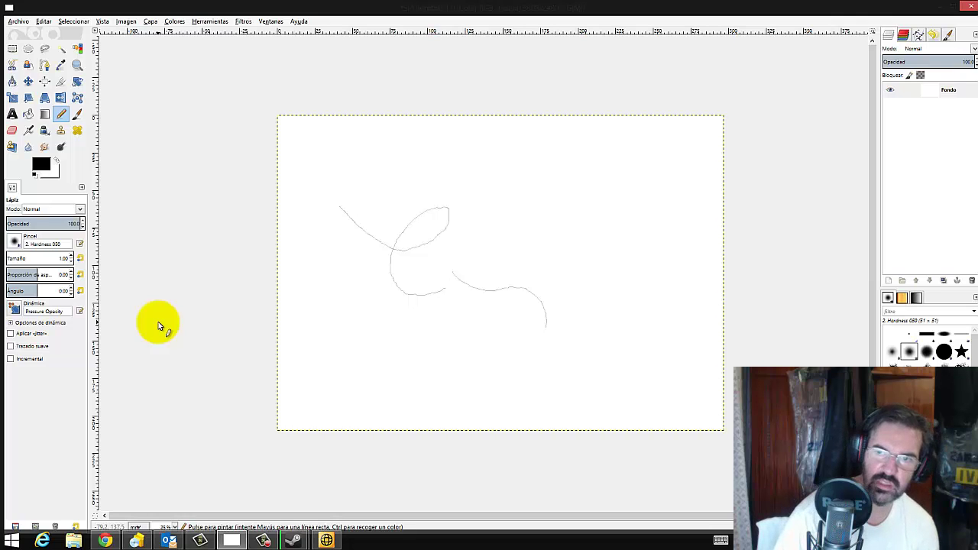
mouse_move(481, 246)
mouse_down()
mouse_move(546, 267)
mouse_move(537, 277)
mouse_move(505, 259)
mouse_up()
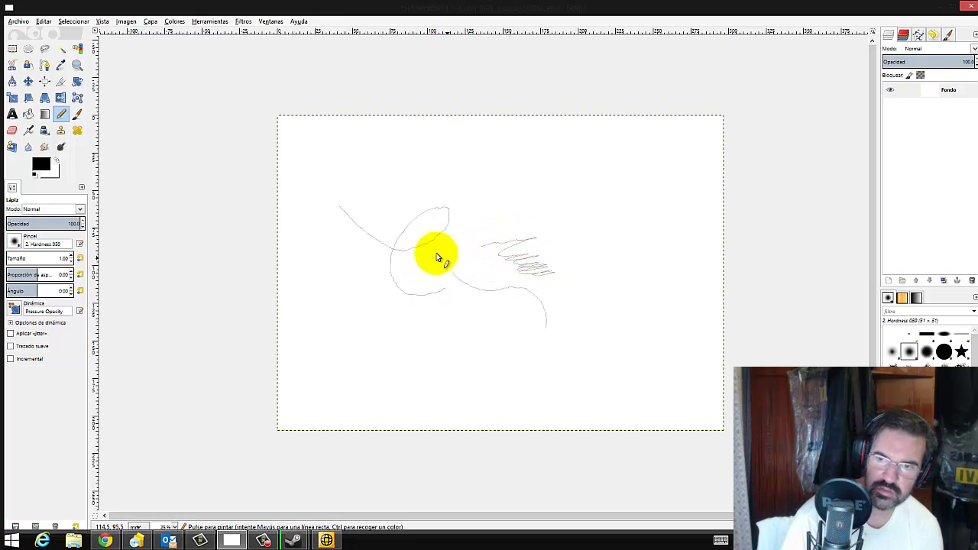
drag(465, 230, 458, 265)
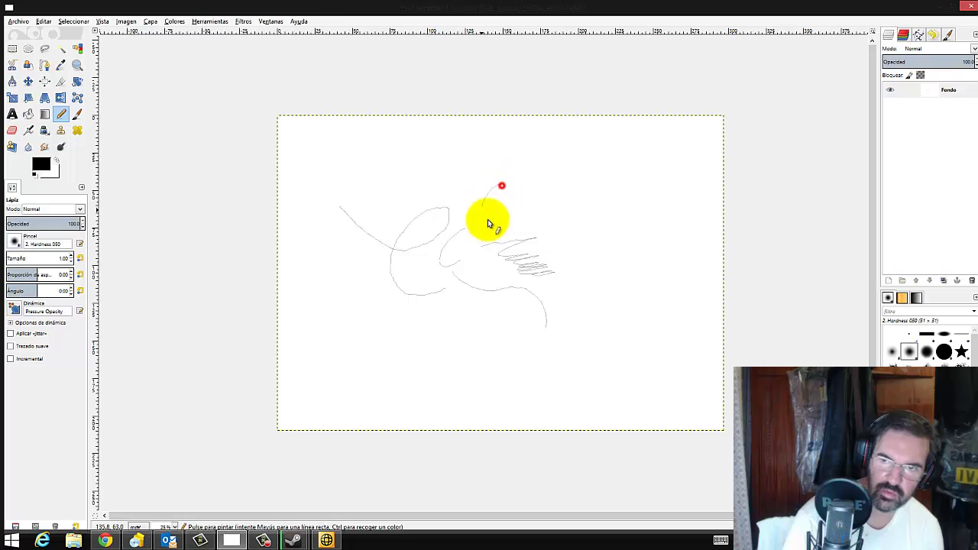
mouse_move(488, 219)
mouse_down()
mouse_move(515, 183)
mouse_move(523, 195)
mouse_up()
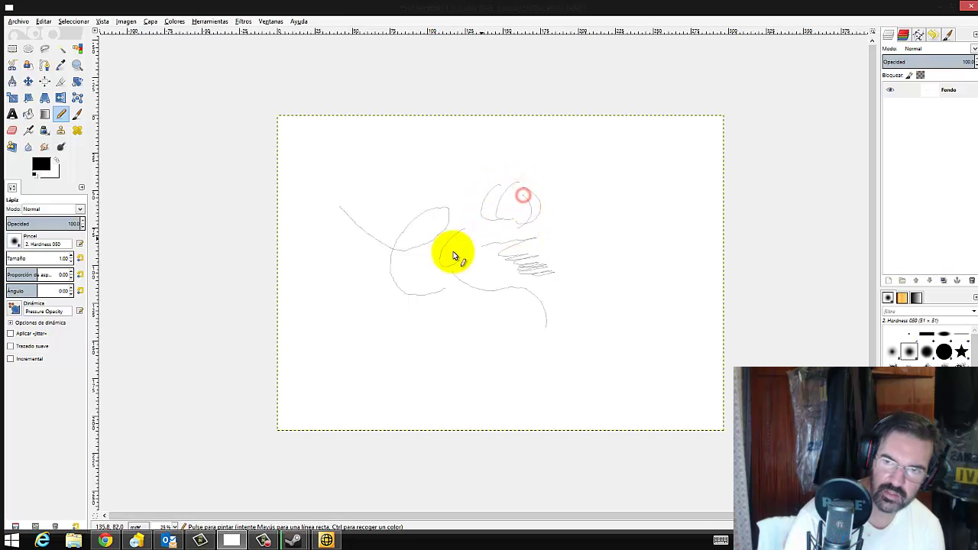
click(15, 308)
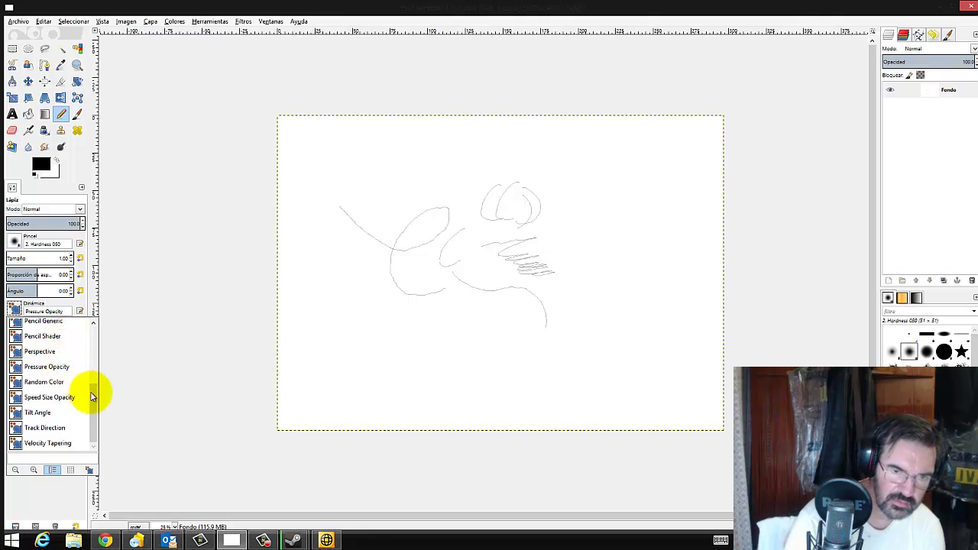
Set dynamics to Basic Dynamics and draw two round eyes with pupils, undoing one bad stroke.
drag(94, 384, 94, 339)
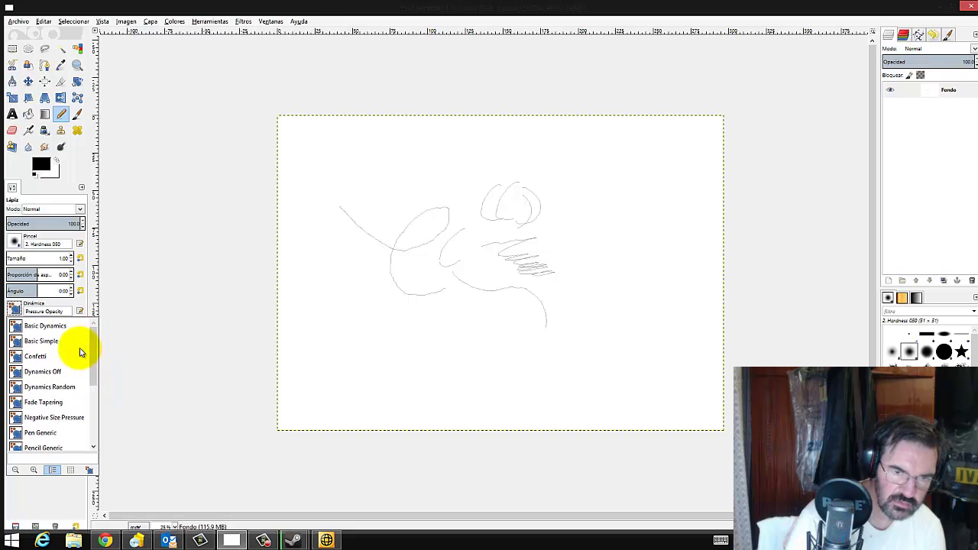
click(46, 327)
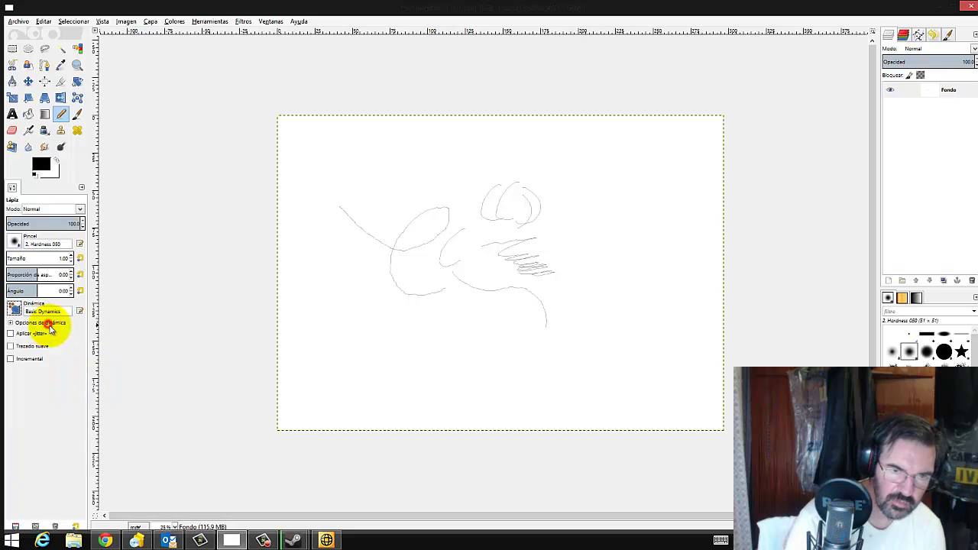
mouse_move(357, 300)
mouse_down()
mouse_move(341, 332)
mouse_move(373, 334)
mouse_up()
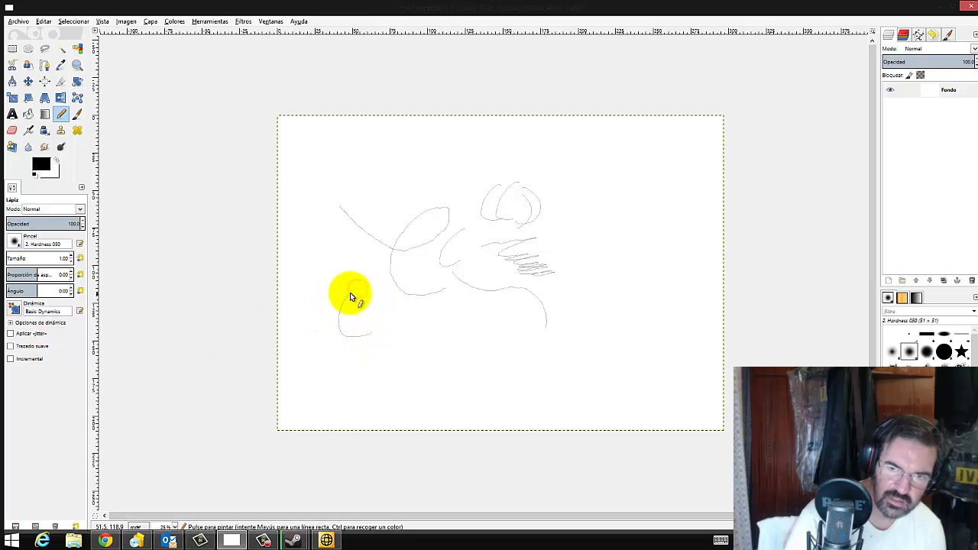
key(ctrl+z)
click(353, 311)
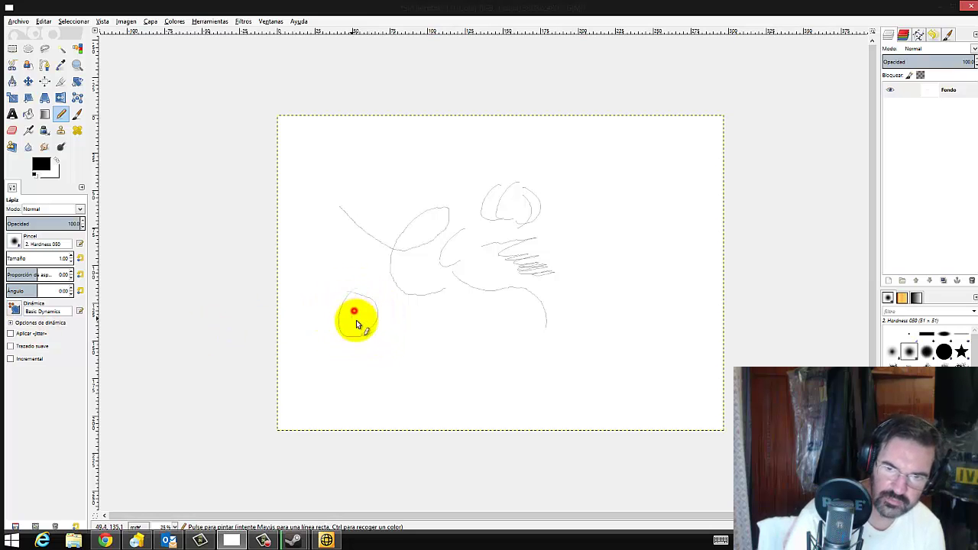
mouse_move(356, 319)
mouse_down()
mouse_move(399, 323)
mouse_move(392, 302)
mouse_move(399, 317)
mouse_move(362, 339)
mouse_move(374, 327)
mouse_move(338, 327)
mouse_move(376, 330)
mouse_move(357, 301)
mouse_move(343, 331)
mouse_move(375, 306)
mouse_move(336, 317)
mouse_move(372, 323)
mouse_move(349, 299)
mouse_move(402, 305)
mouse_move(375, 334)
mouse_move(406, 299)
mouse_move(389, 334)
mouse_move(393, 303)
mouse_move(419, 331)
mouse_move(375, 323)
mouse_move(395, 298)
mouse_move(423, 324)
mouse_move(395, 325)
mouse_move(382, 299)
mouse_move(421, 316)
mouse_move(383, 337)
mouse_move(397, 316)
mouse_up()
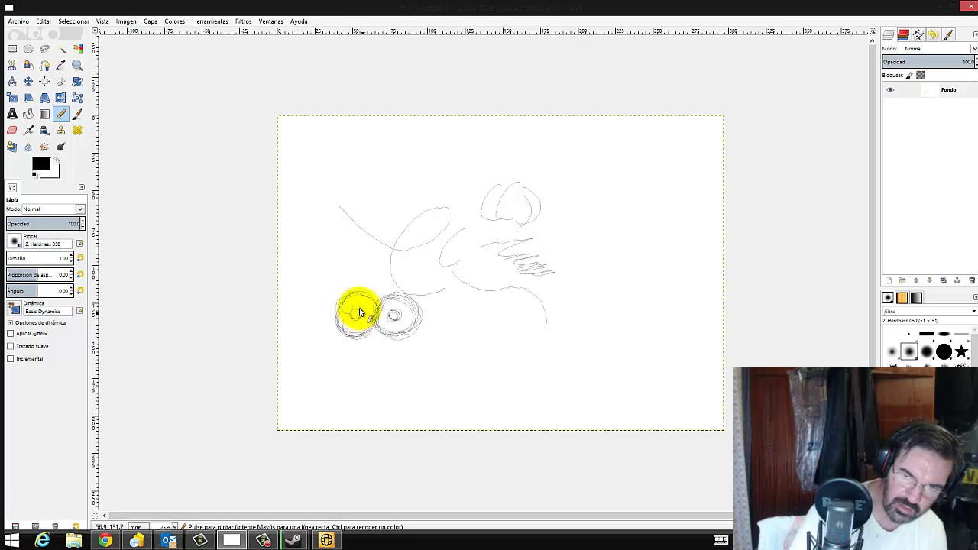
drag(353, 311, 355, 315)
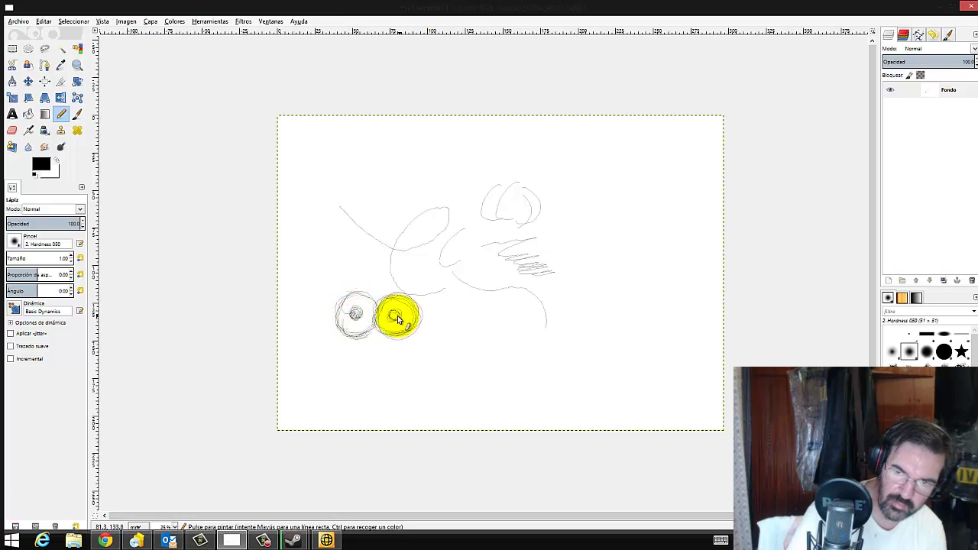
drag(394, 314, 391, 319)
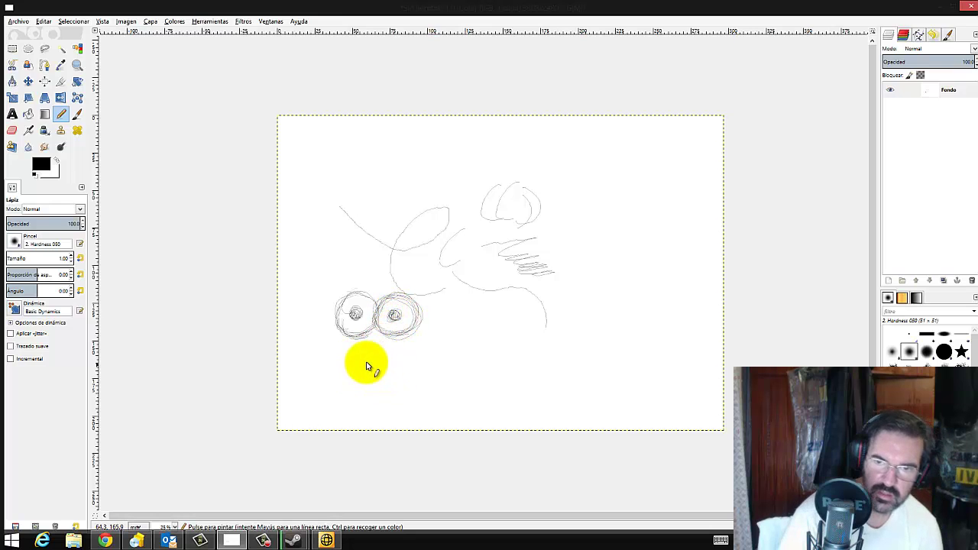
Draw a triangular beak below the eyes, closing its diagonal edge.
drag(348, 343, 397, 344)
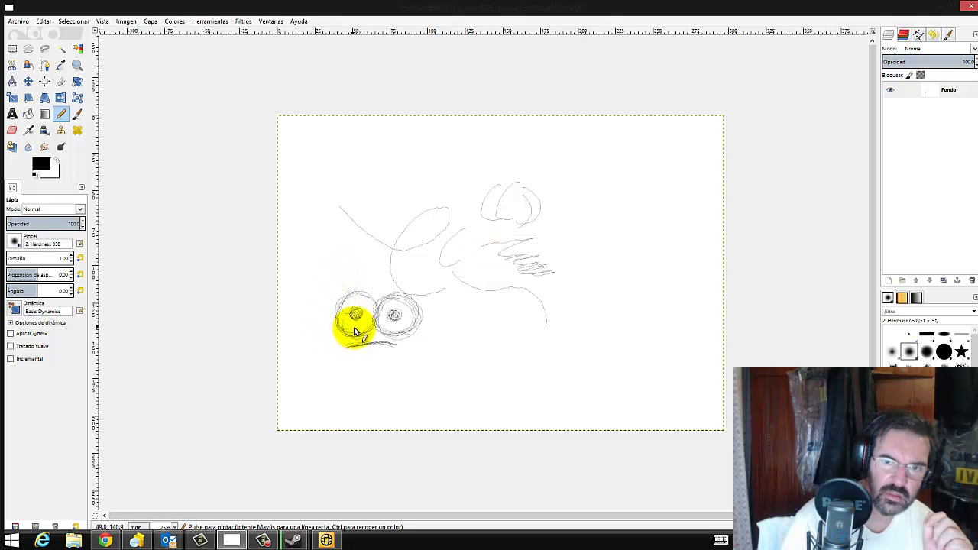
click(345, 350)
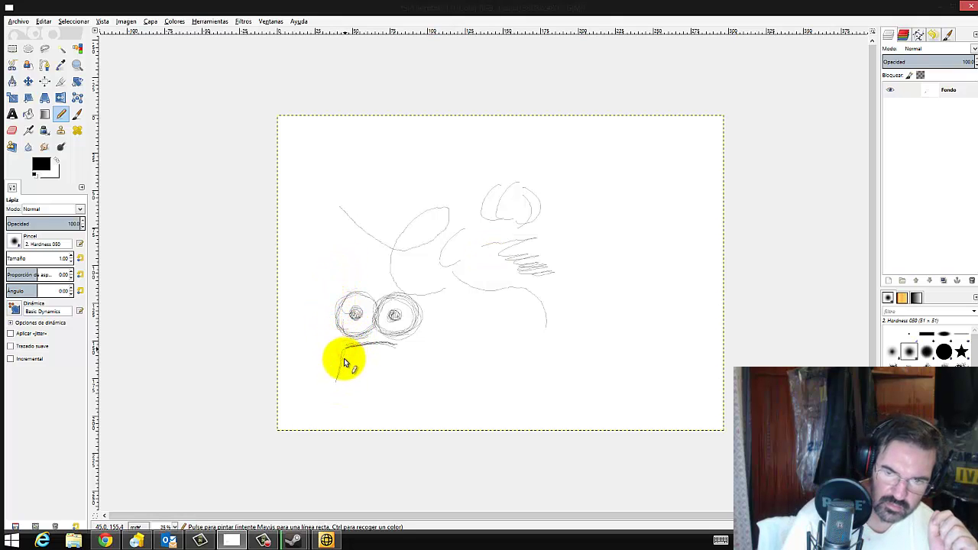
mouse_move(342, 357)
mouse_down()
mouse_move(336, 388)
mouse_move(397, 344)
mouse_move(345, 382)
mouse_up()
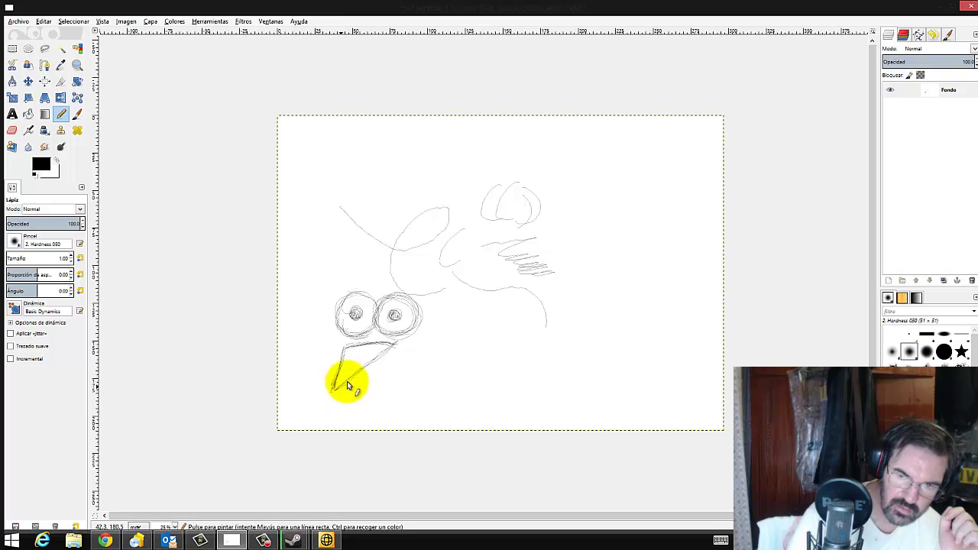
mouse_move(392, 347)
mouse_down()
mouse_move(352, 379)
mouse_move(389, 344)
mouse_move(347, 350)
mouse_up()
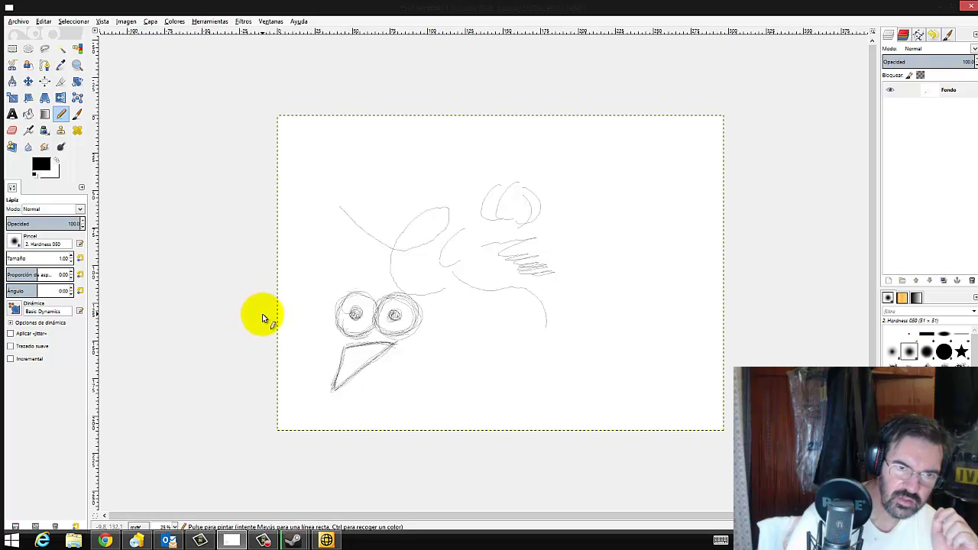
Set the foreground colour to yellow #ffea00 and bucket-fill the beak triangle.
click(28, 114)
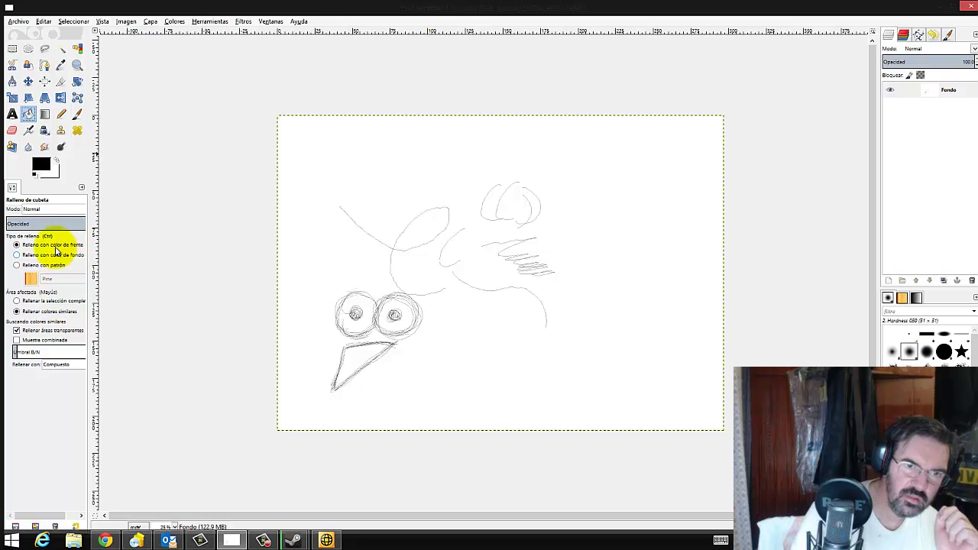
click(40, 161)
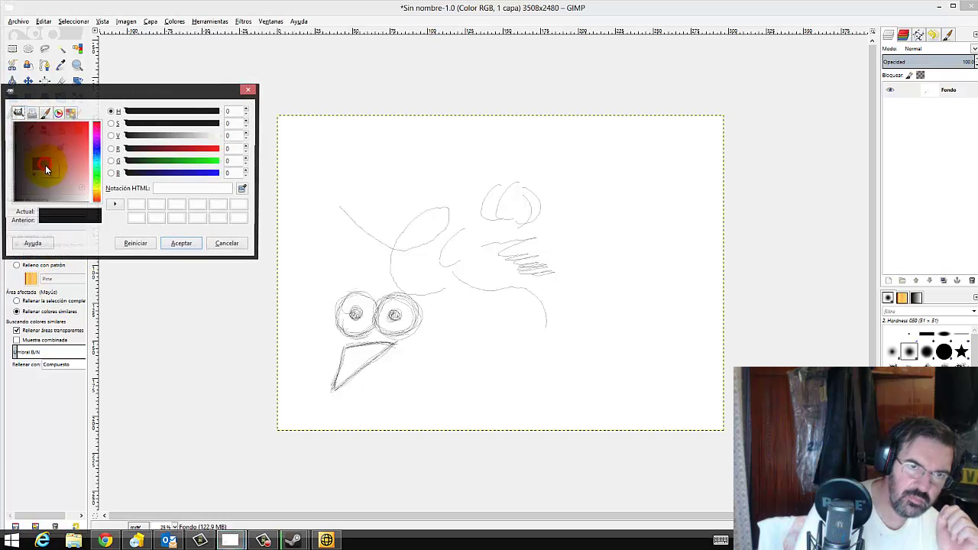
click(95, 191)
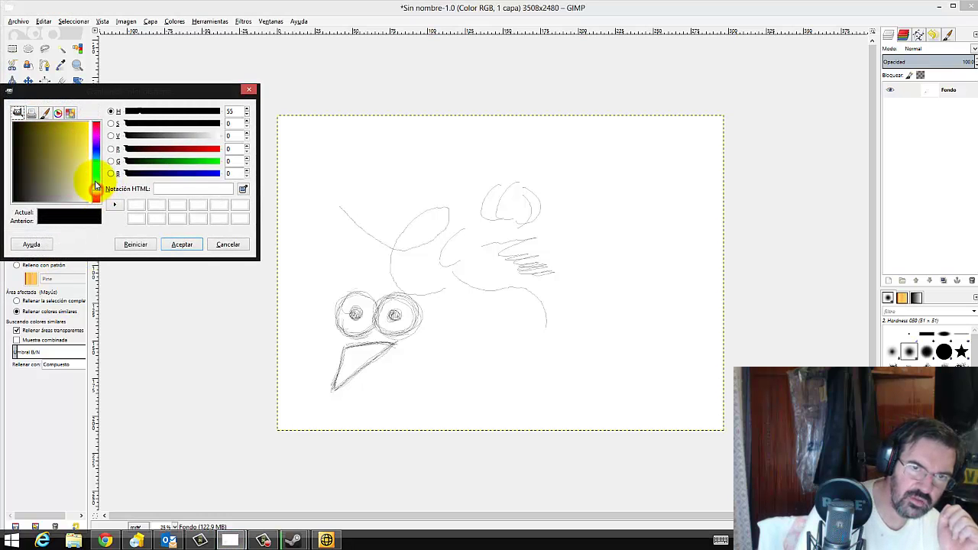
click(88, 126)
drag(87, 126, 90, 105)
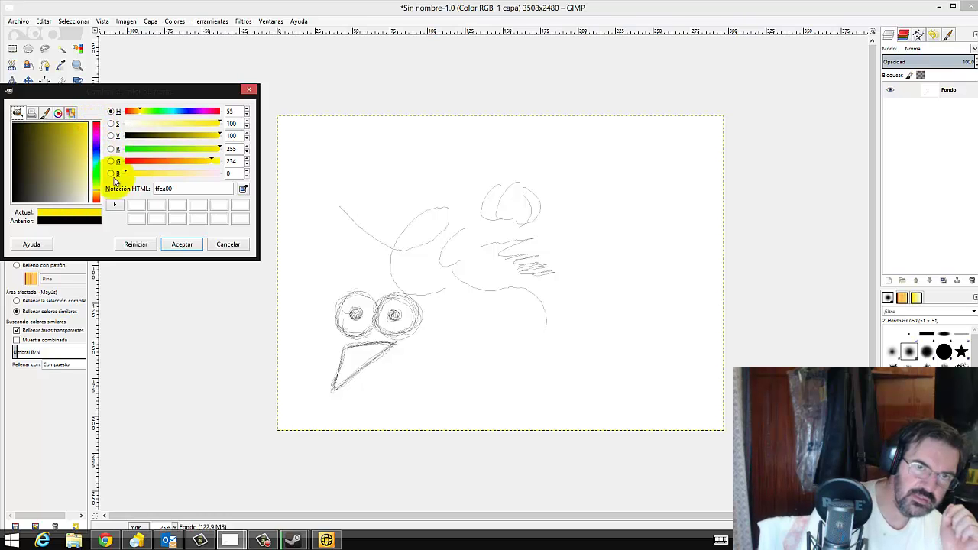
click(182, 245)
click(360, 365)
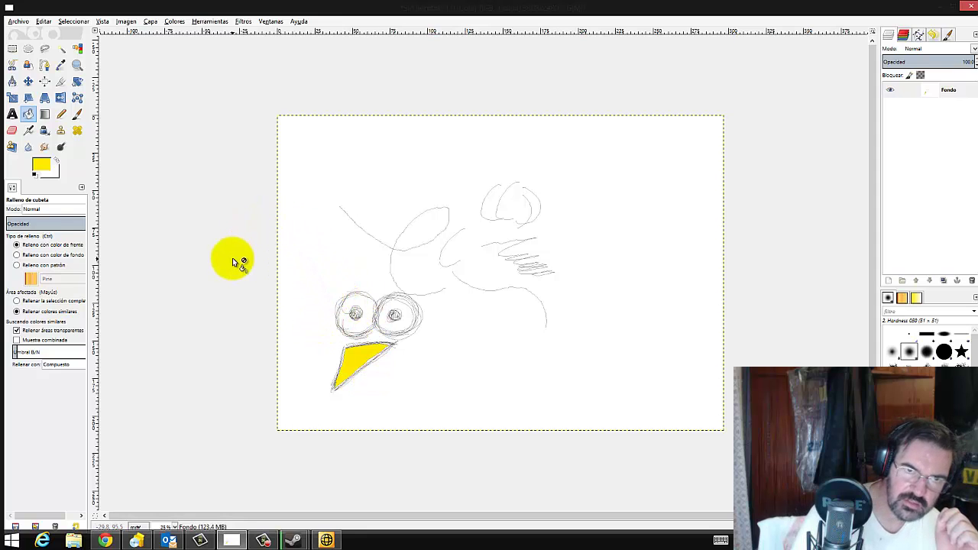
Switch to the Paintbrush and brush muted yellow #eadb38 over the beak.
click(78, 114)
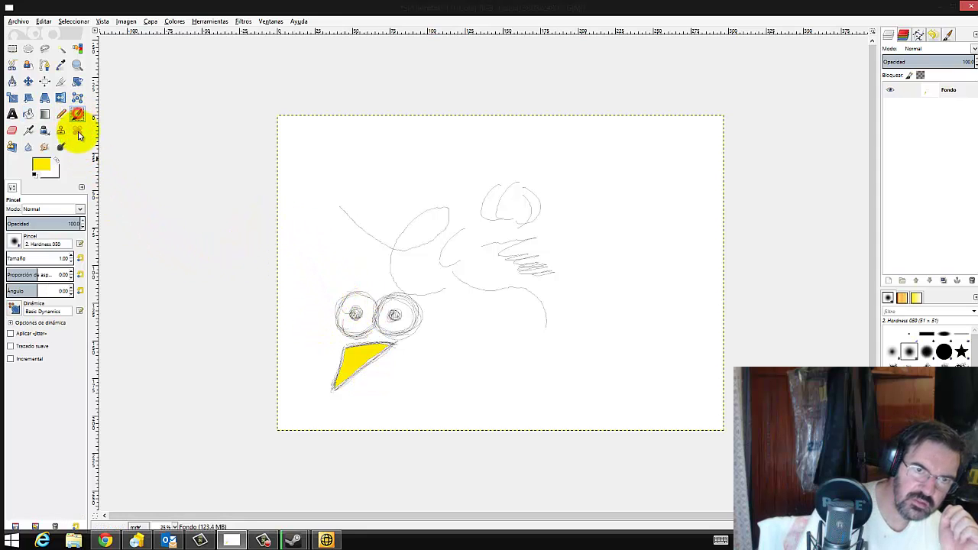
click(61, 258)
click(347, 359)
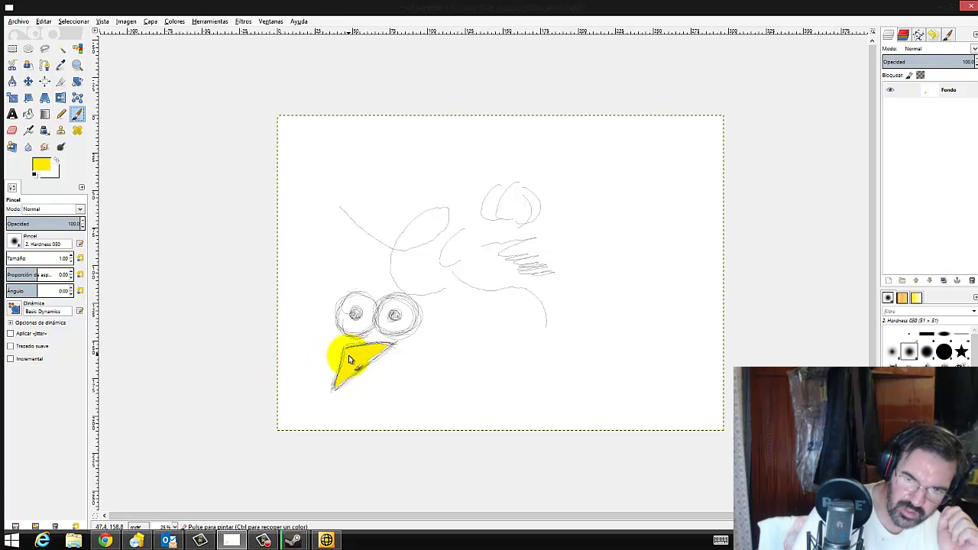
click(39, 167)
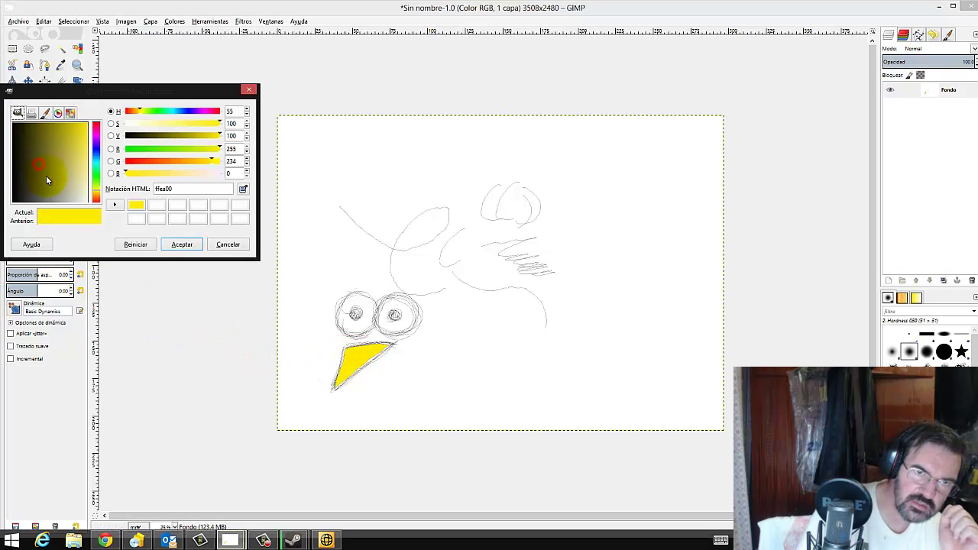
click(82, 145)
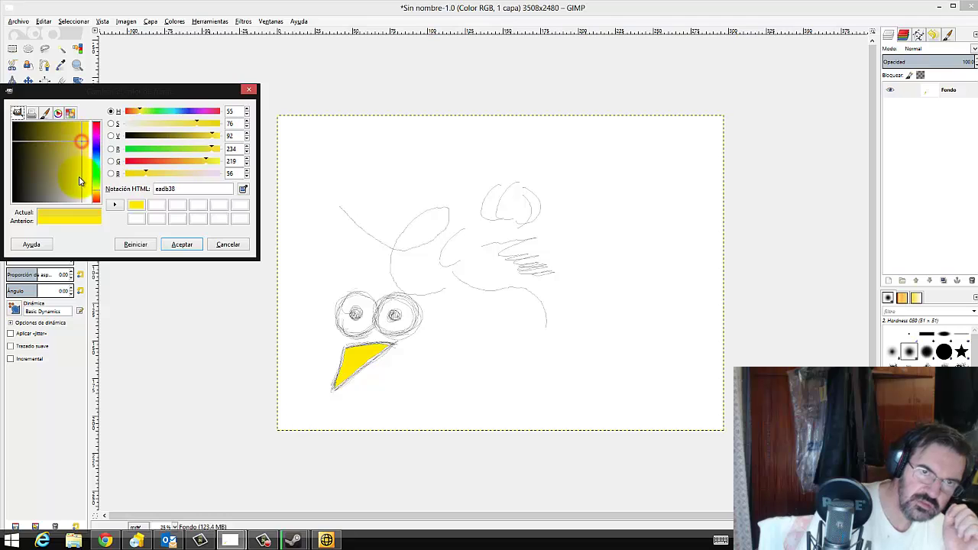
click(181, 245)
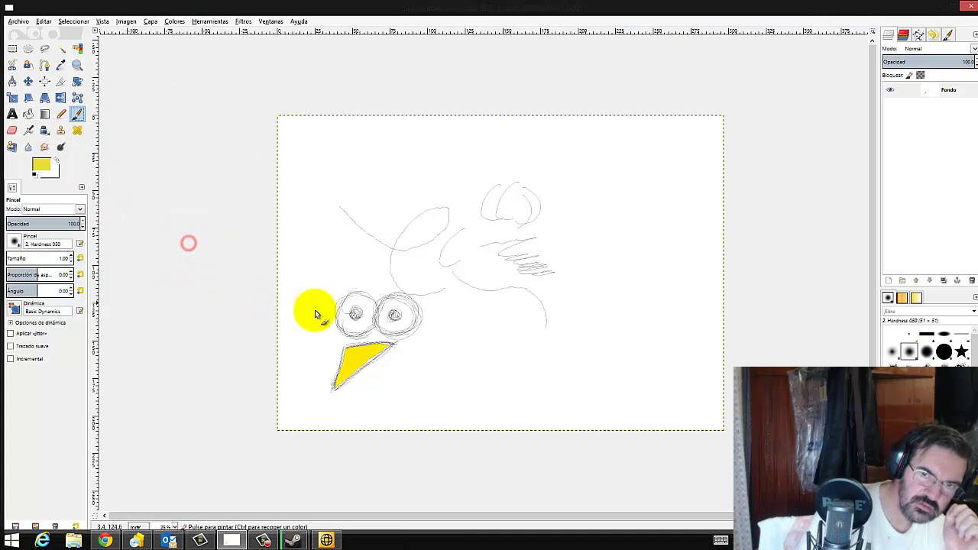
mouse_move(347, 358)
mouse_down()
mouse_move(349, 349)
mouse_move(341, 373)
mouse_up()
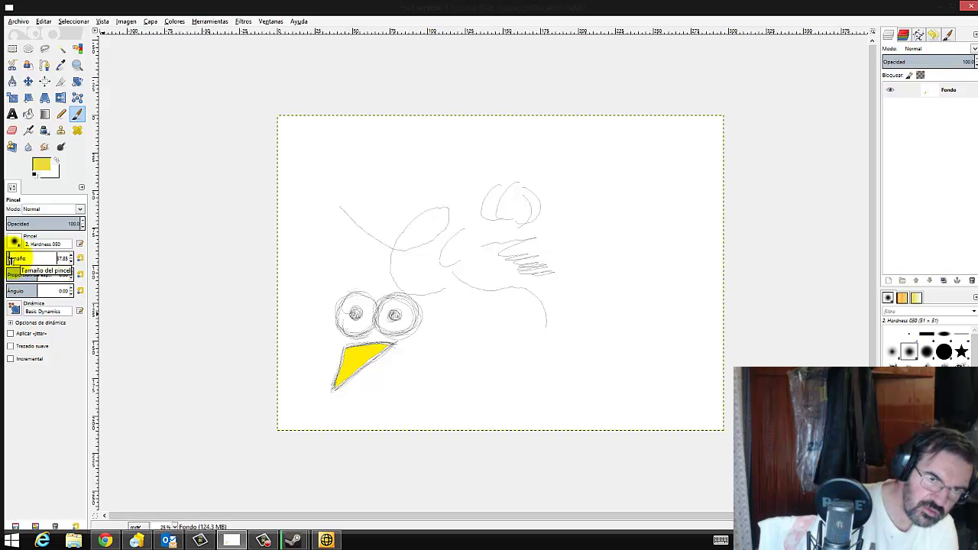
Enlarge the brush to about 65 and paint yellow across the beak.
drag(10, 259, 31, 260)
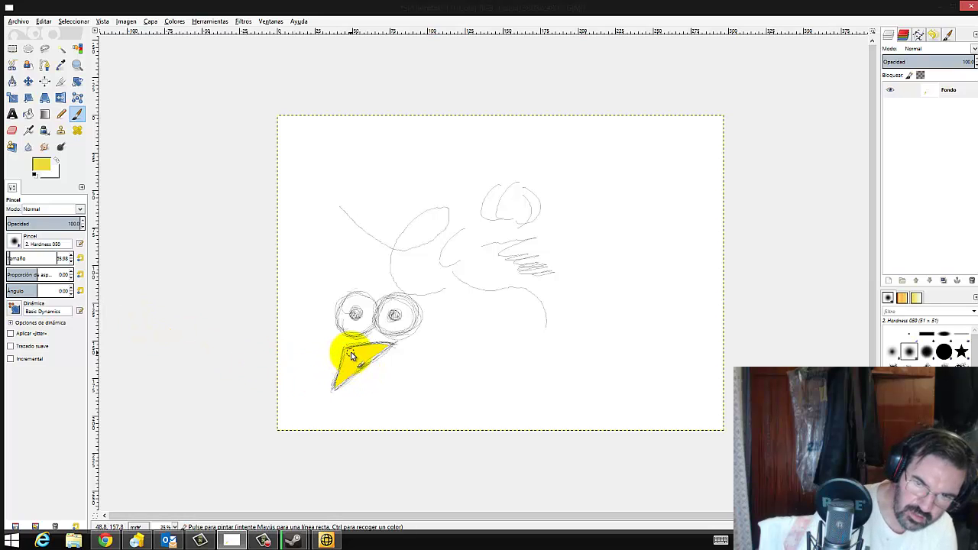
drag(352, 354, 344, 369)
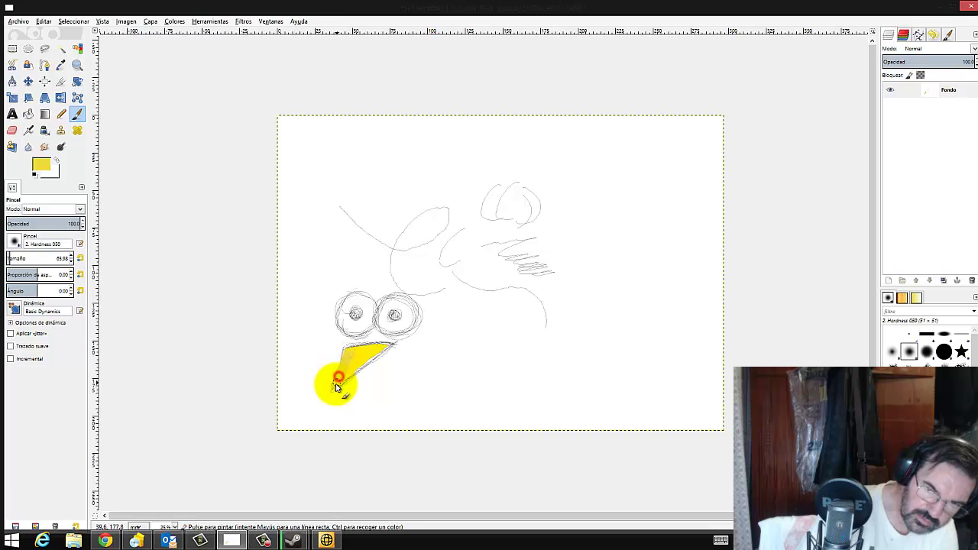
mouse_move(344, 360)
mouse_down()
mouse_move(367, 349)
mouse_move(340, 379)
mouse_up()
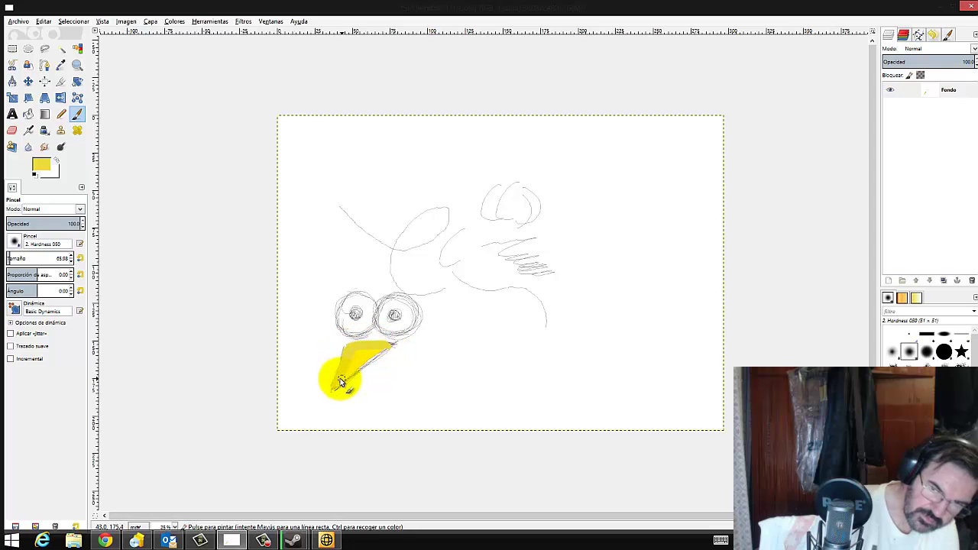
drag(371, 350, 365, 369)
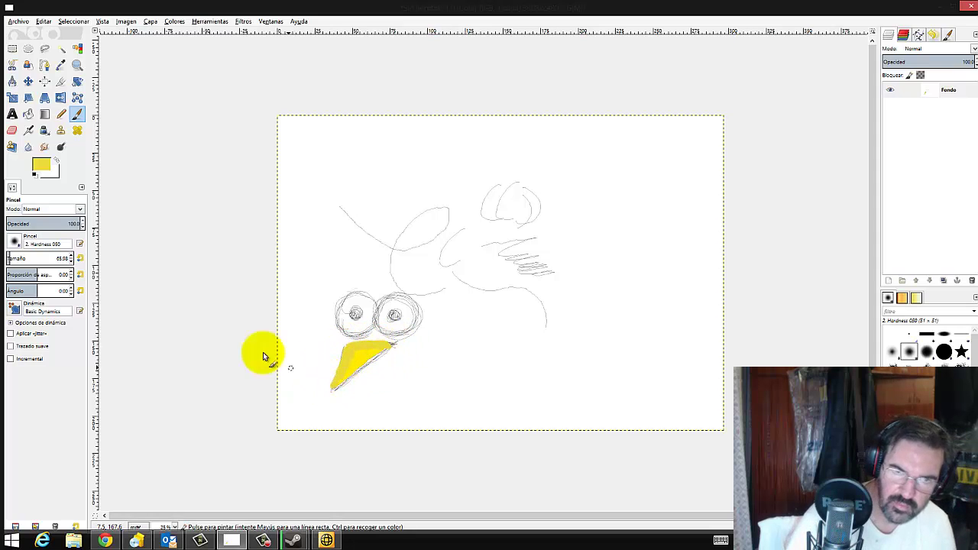
Switch the colour back to bright yellow #ffea00 and brush it over the beak.
click(40, 162)
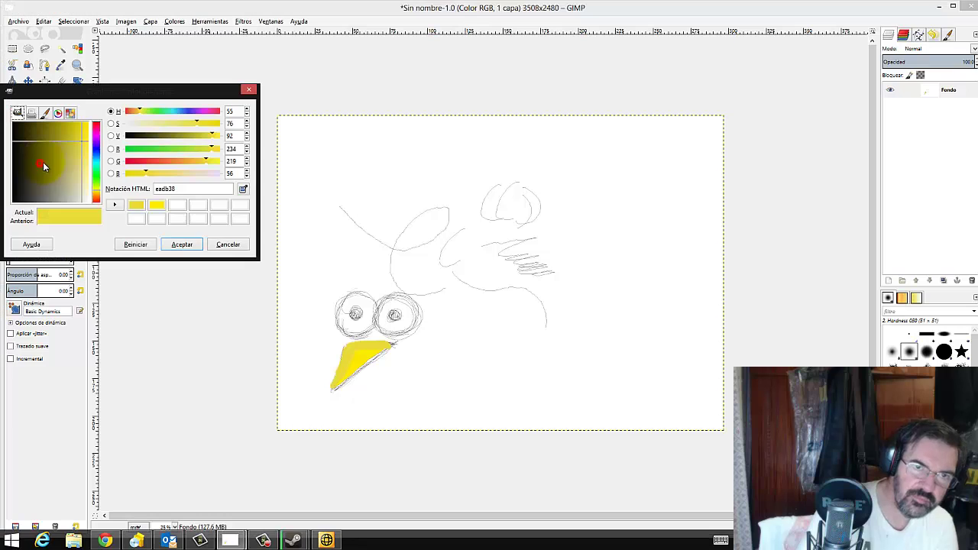
click(158, 206)
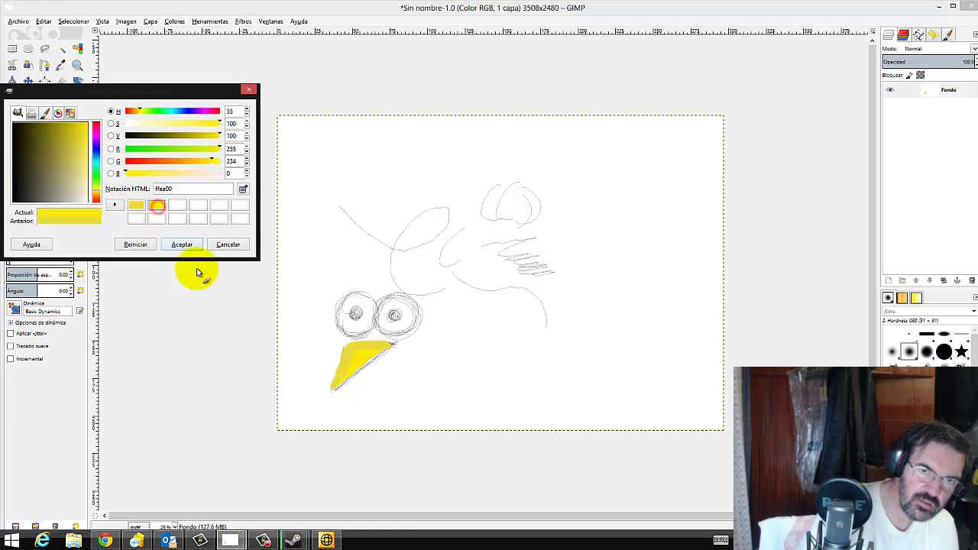
drag(389, 350, 369, 362)
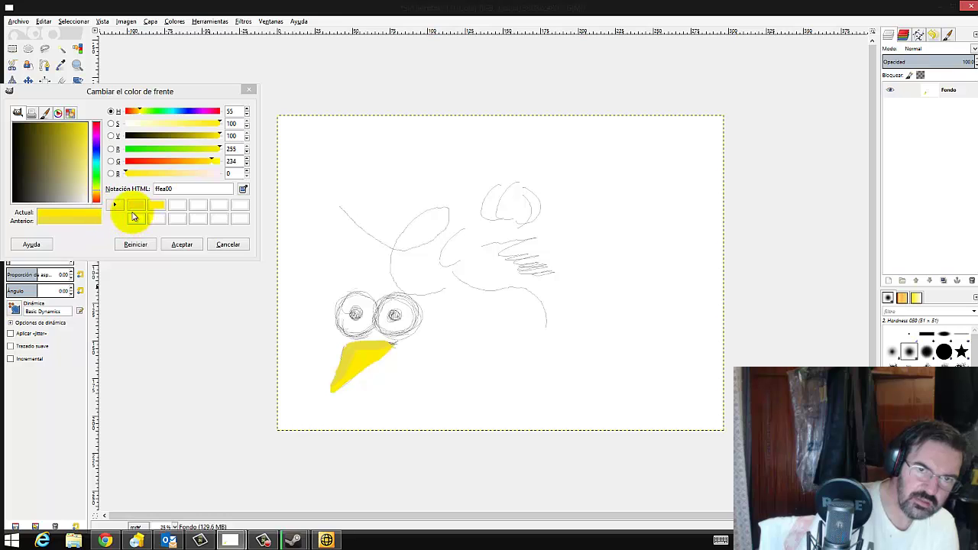
Set the foreground colour to black 000000 and dab black pupils into both eyes.
drag(24, 136, 15, 202)
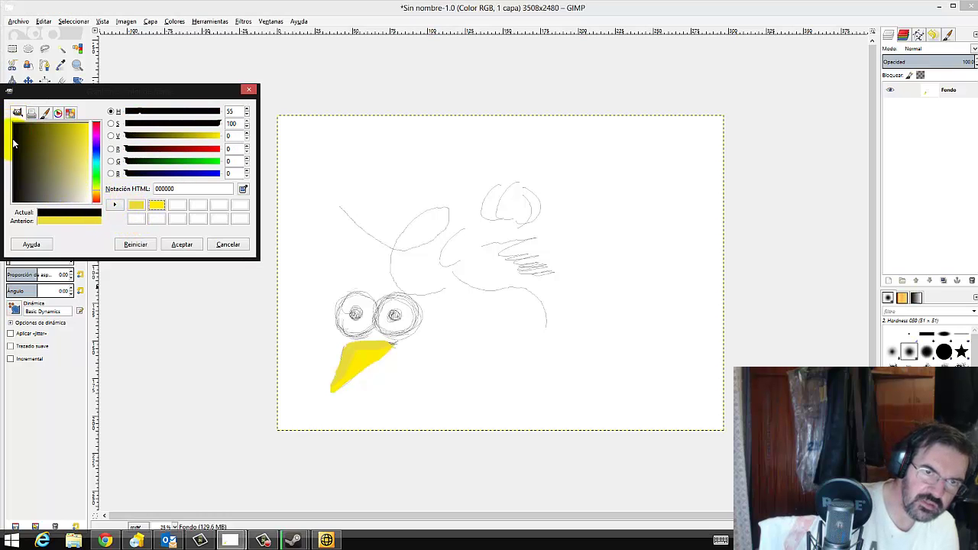
click(356, 314)
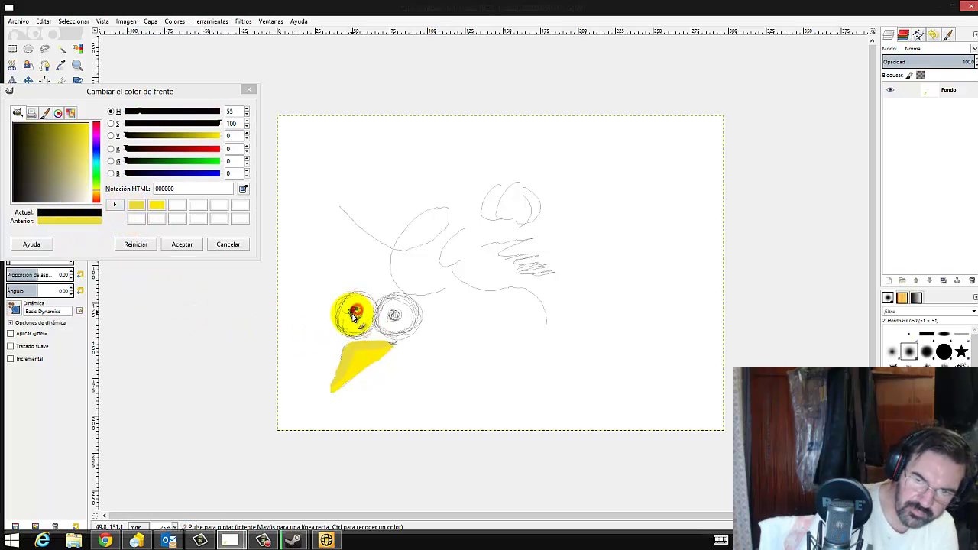
click(395, 315)
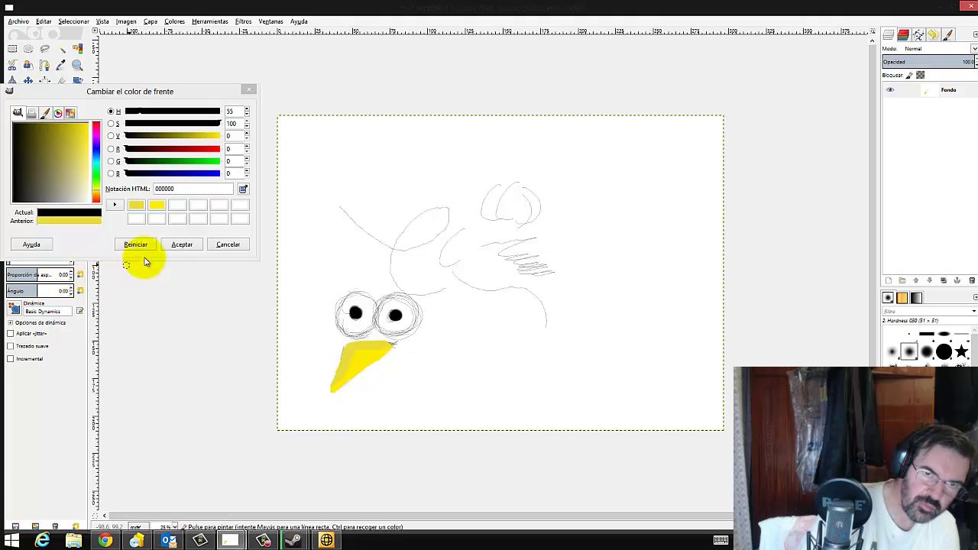
click(181, 244)
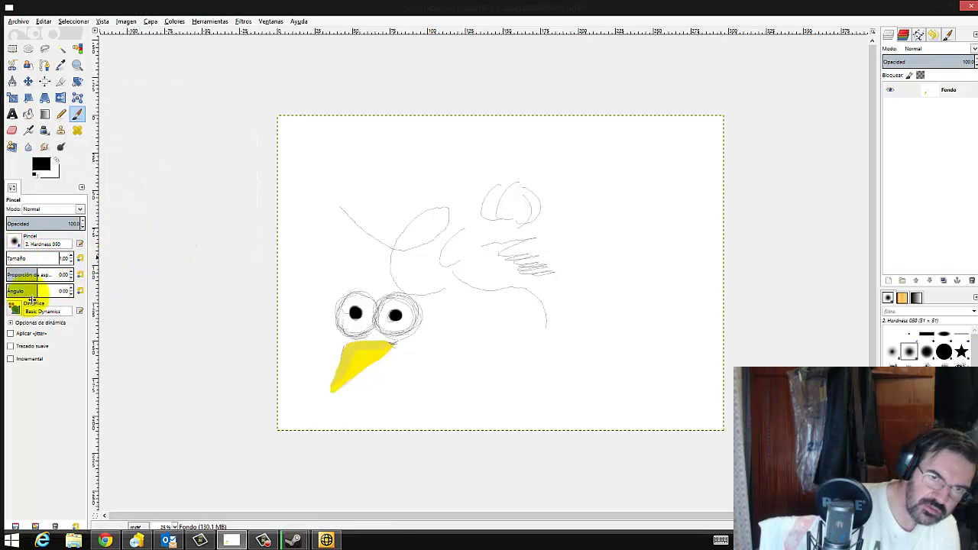
Add black marks around the left eye at brush size 2.00, then erase a stroke near the beak.
click(350, 295)
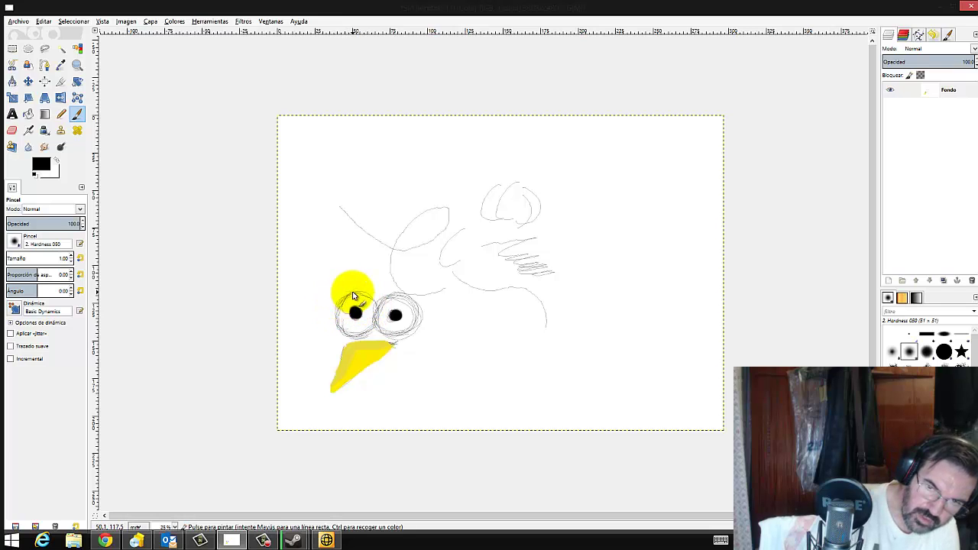
click(339, 308)
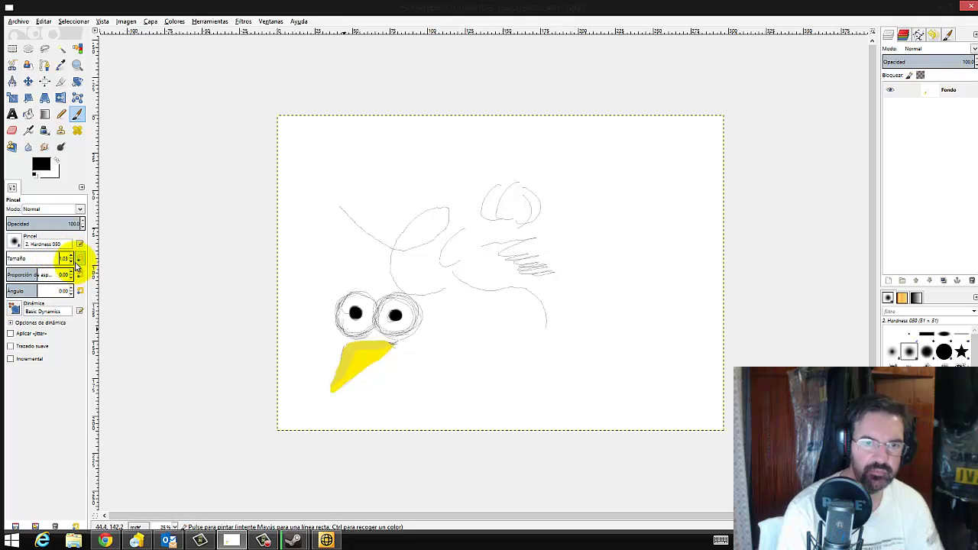
click(71, 258)
click(71, 257)
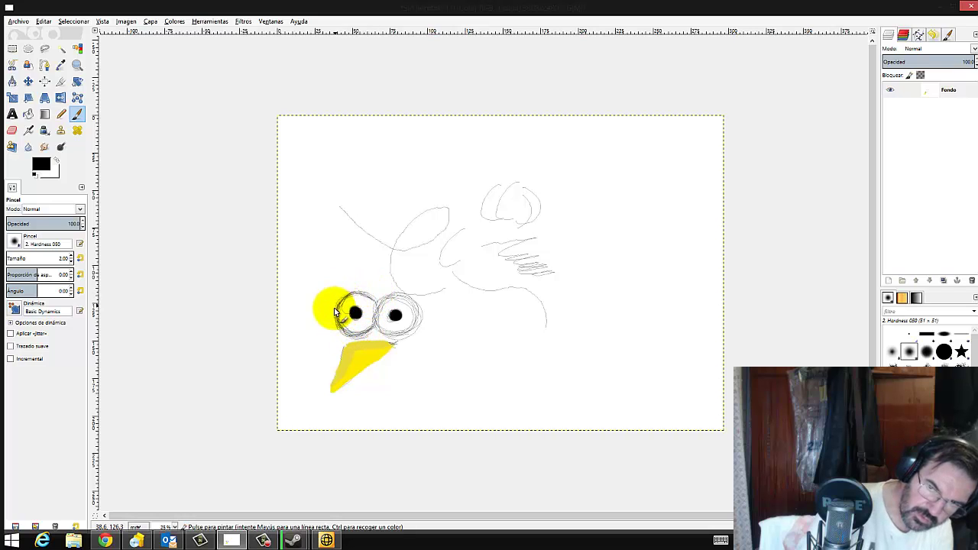
click(343, 297)
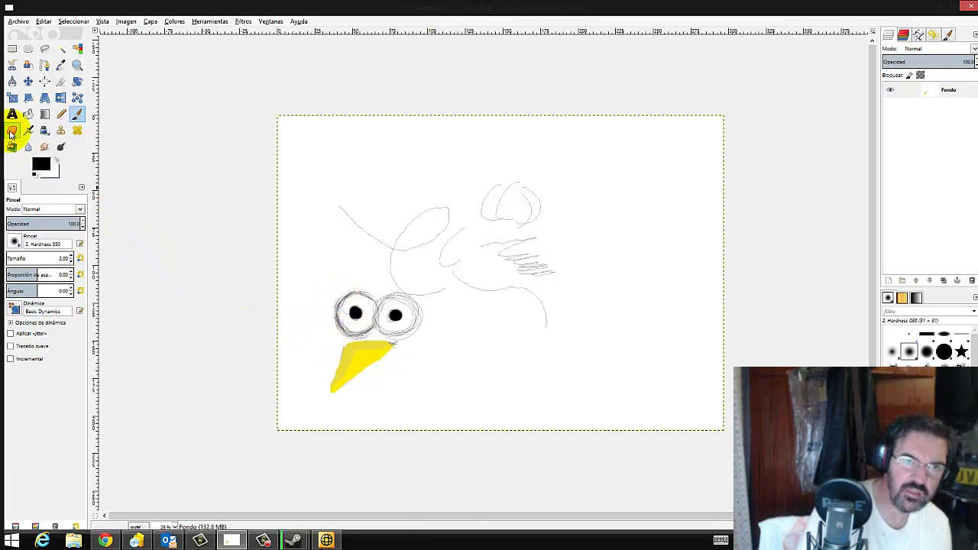
click(11, 131)
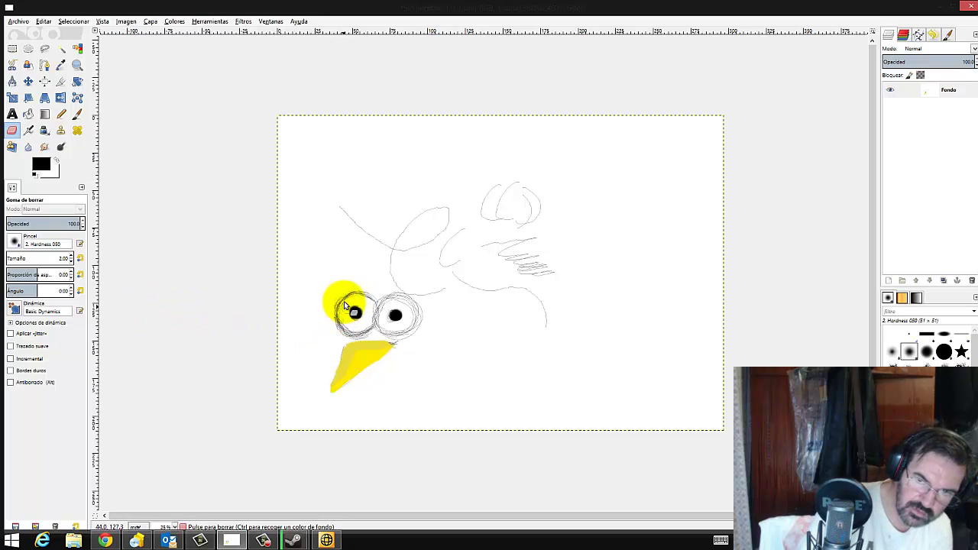
click(347, 350)
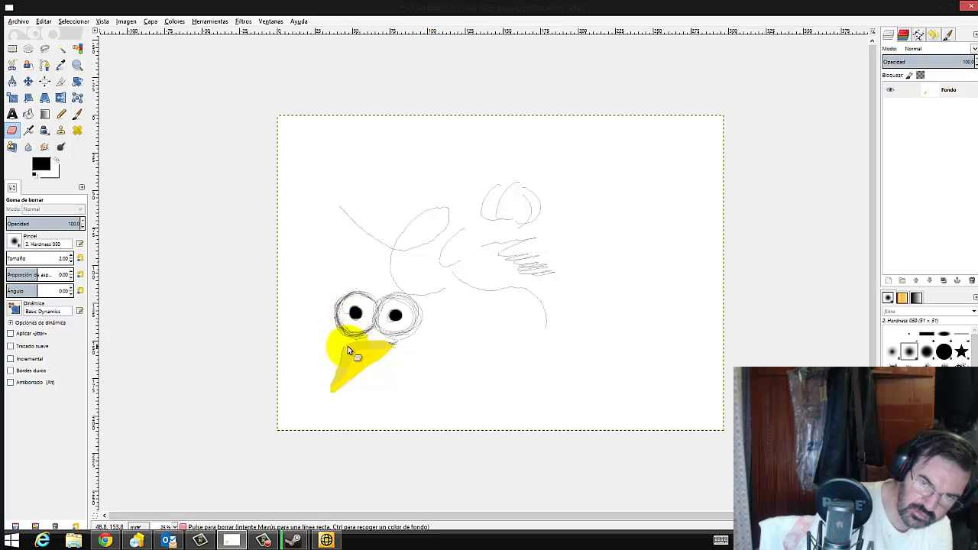
Zoom in closely on the bird's eyes and beak.
click(77, 64)
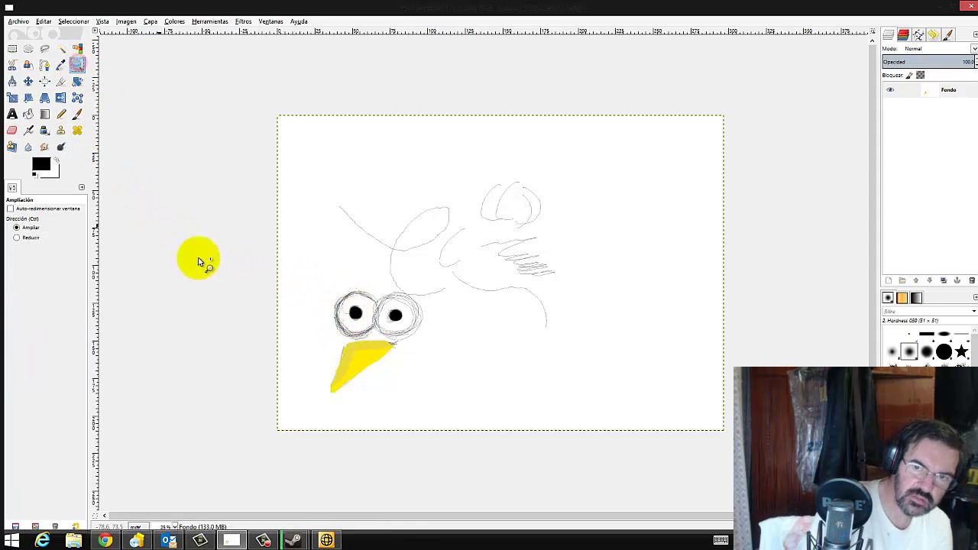
click(370, 330)
click(369, 331)
click(367, 332)
click(365, 332)
click(364, 333)
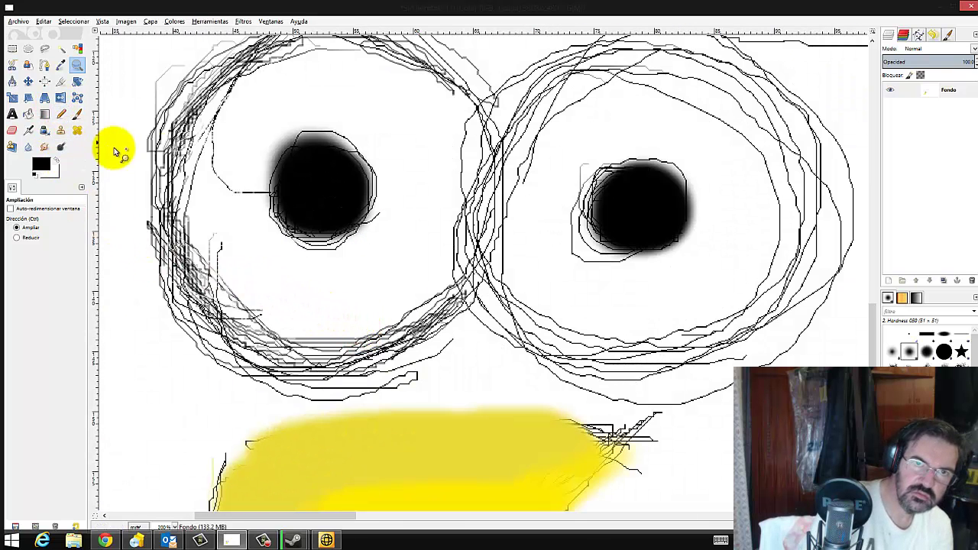
Nudge the drawing layer slightly right and down, then dab the left eye's outline.
click(45, 82)
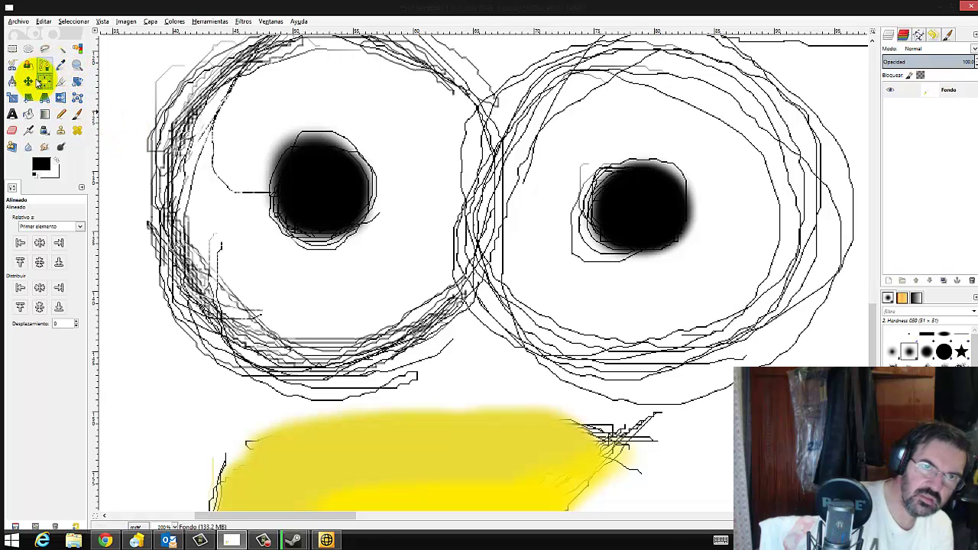
click(28, 82)
drag(276, 218, 324, 264)
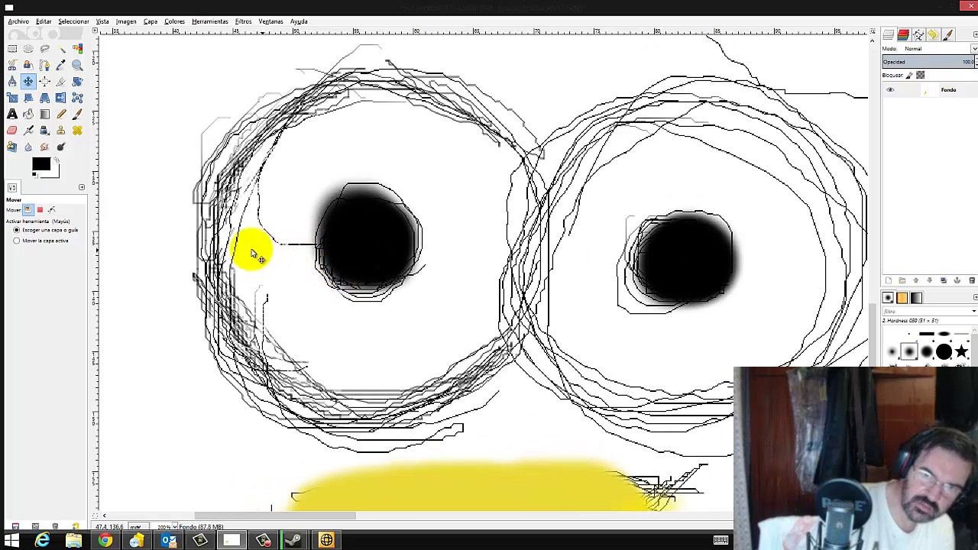
click(78, 114)
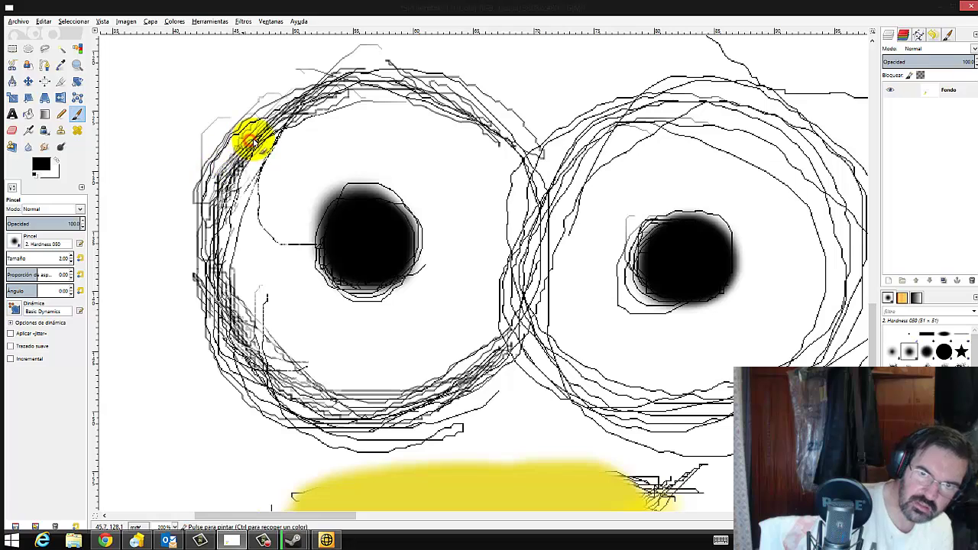
click(233, 170)
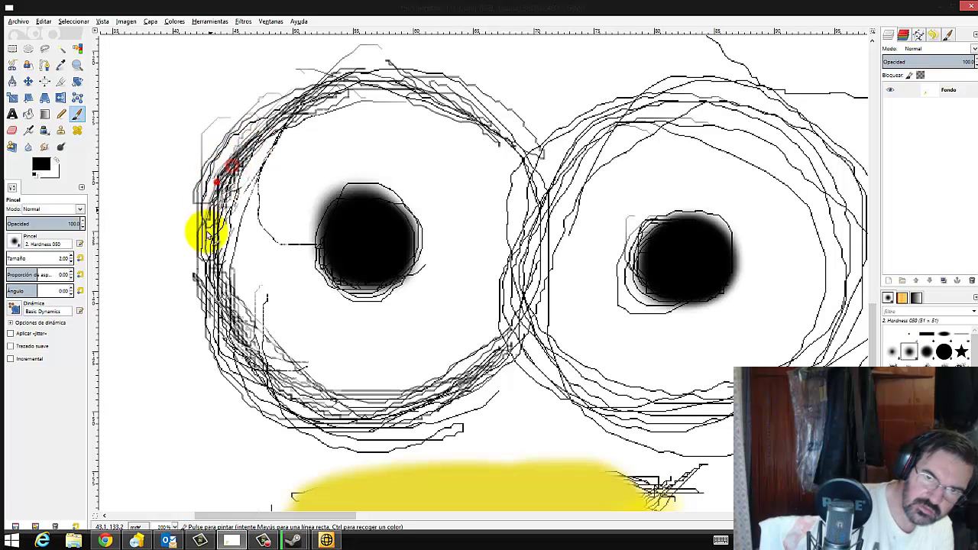
Erase the scribbled lines around and inside the left eye with an enlarged eraser.
click(11, 132)
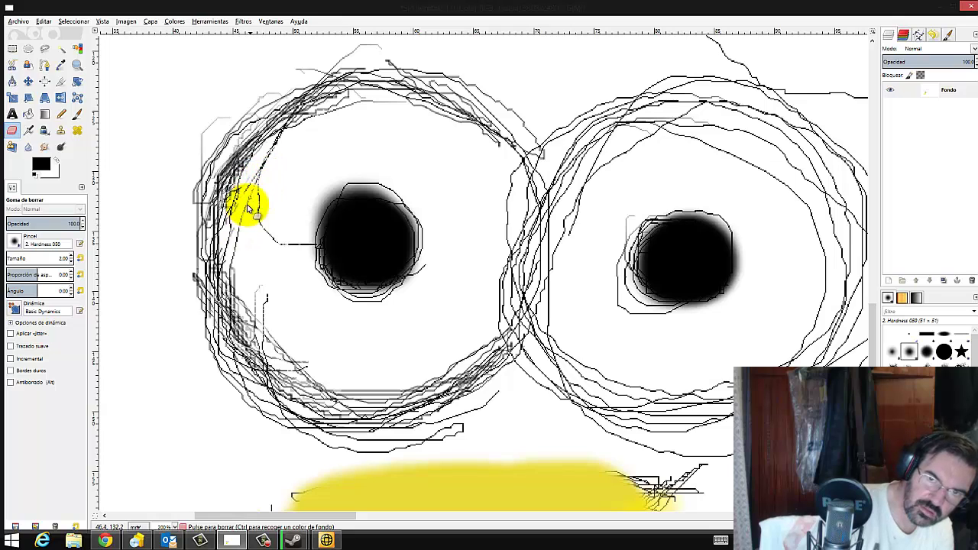
mouse_move(246, 220)
mouse_down()
mouse_move(230, 233)
mouse_move(237, 263)
mouse_up()
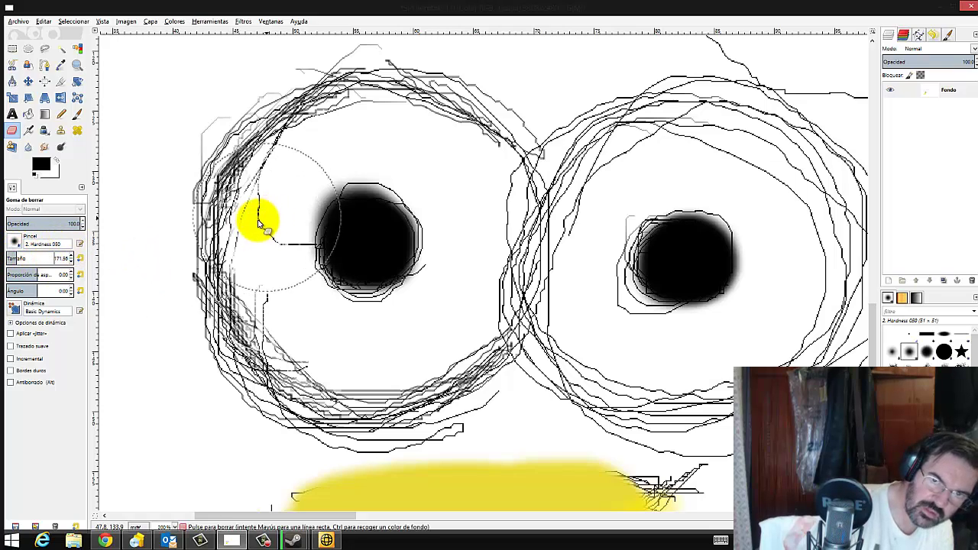
click(18, 259)
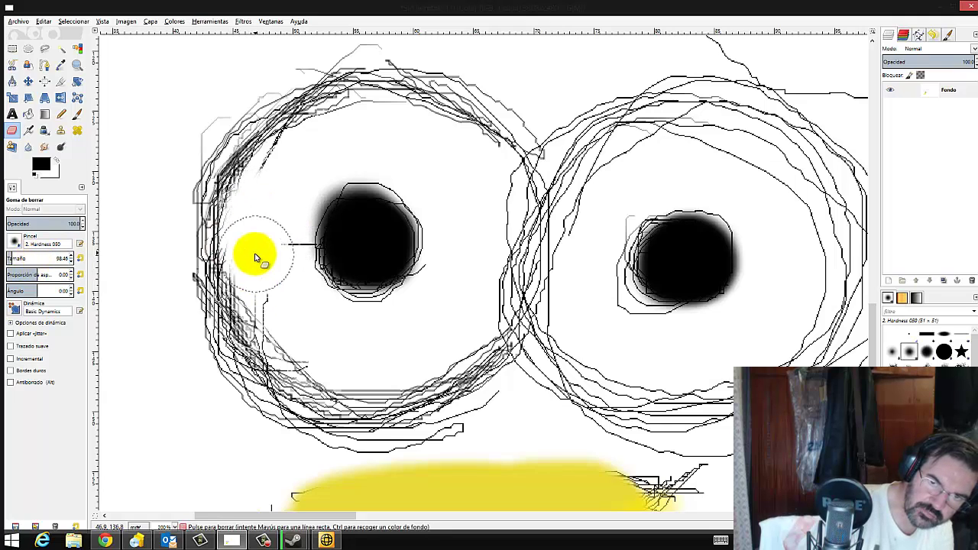
mouse_move(269, 266)
mouse_down()
mouse_move(278, 282)
mouse_move(287, 264)
mouse_up()
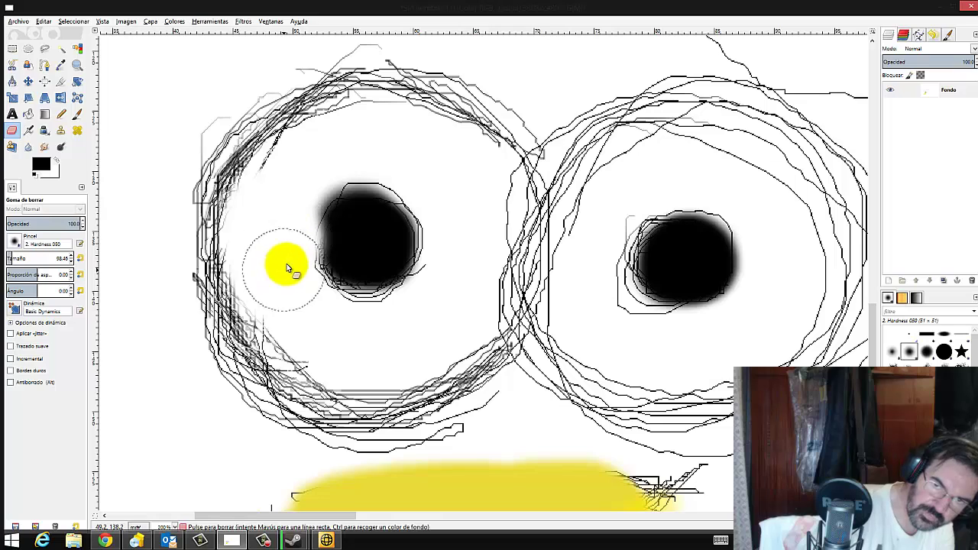
mouse_move(371, 346)
mouse_down()
mouse_move(321, 343)
mouse_move(330, 353)
mouse_move(382, 351)
mouse_move(388, 364)
mouse_move(502, 271)
mouse_move(513, 246)
mouse_move(504, 185)
mouse_move(458, 127)
mouse_move(388, 105)
mouse_move(319, 120)
mouse_move(260, 160)
mouse_move(229, 222)
mouse_move(252, 313)
mouse_move(332, 364)
mouse_move(447, 352)
mouse_move(408, 360)
mouse_move(470, 306)
mouse_move(502, 255)
mouse_move(500, 170)
mouse_move(437, 115)
mouse_move(316, 120)
mouse_move(227, 207)
mouse_move(252, 309)
mouse_up()
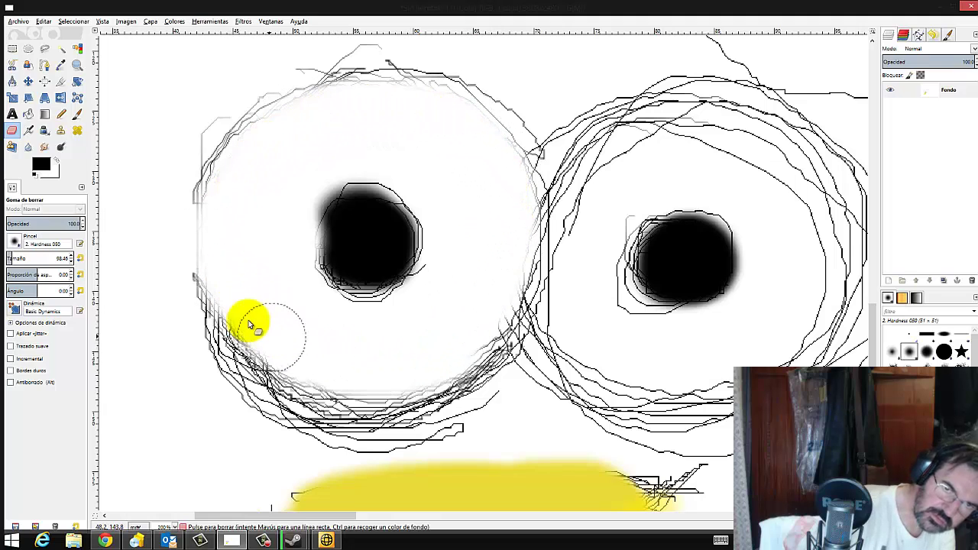
click(61, 114)
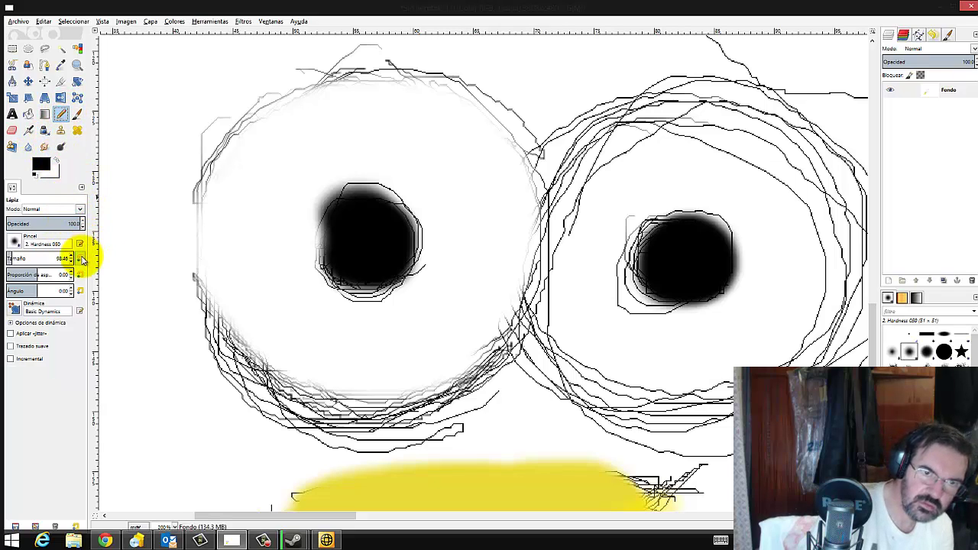
Undo the last erase and redraw pencil lines down the left eye's edge.
key(ctrl+z)
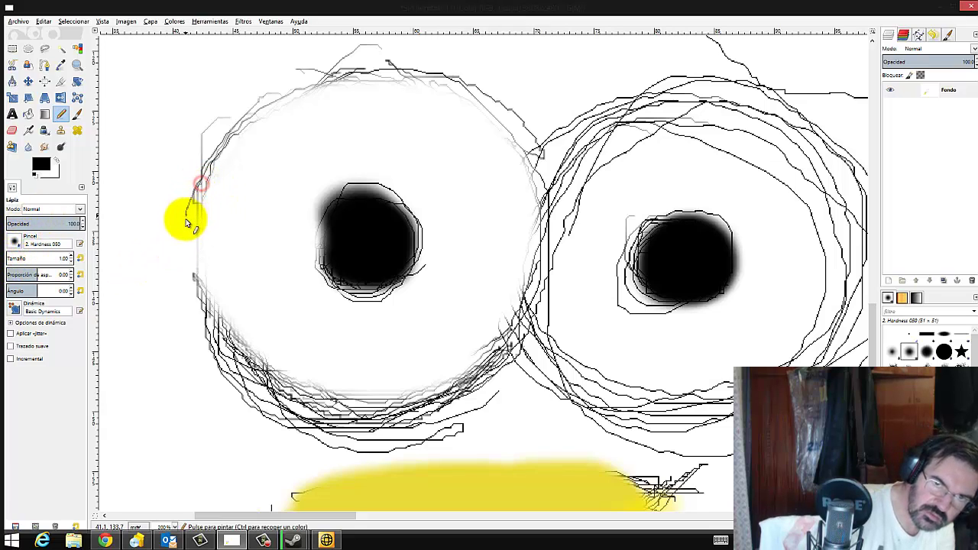
drag(185, 222, 195, 286)
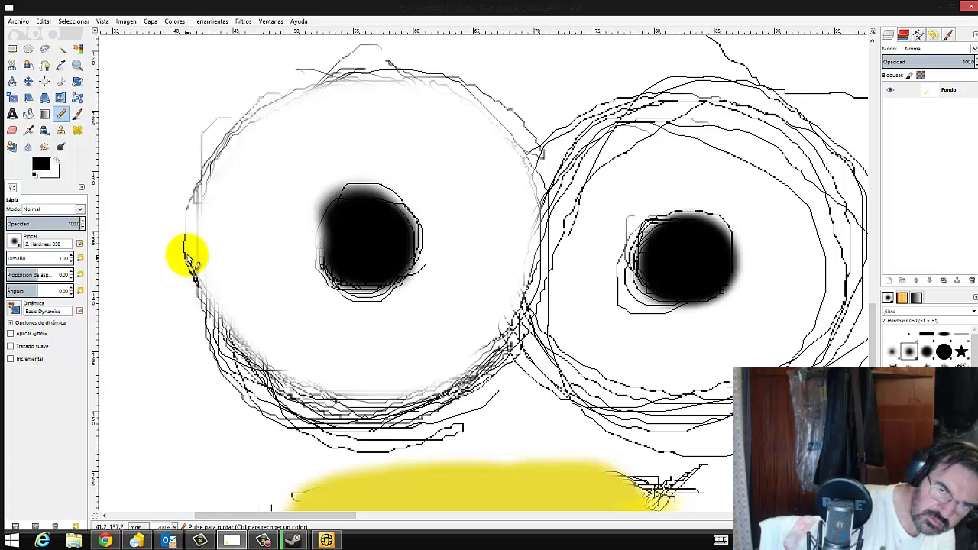
drag(187, 221, 216, 300)
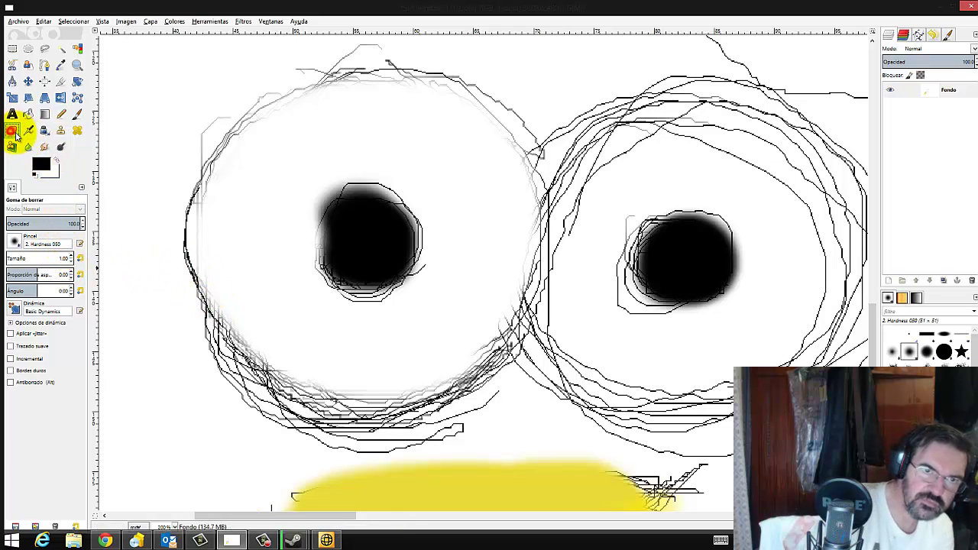
Smudge the left eye's ring into soft grey and blend the yellow blob into the pupil.
click(44, 146)
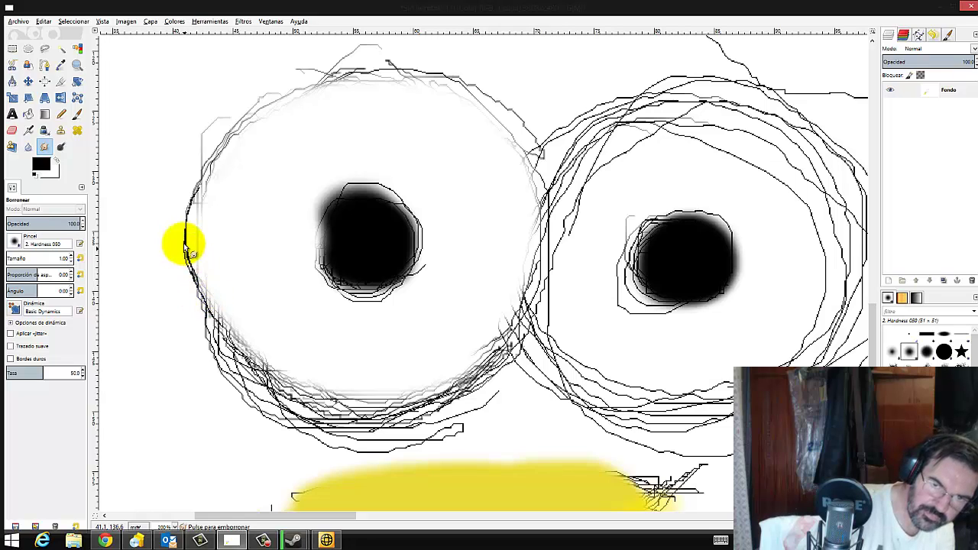
drag(227, 338, 235, 302)
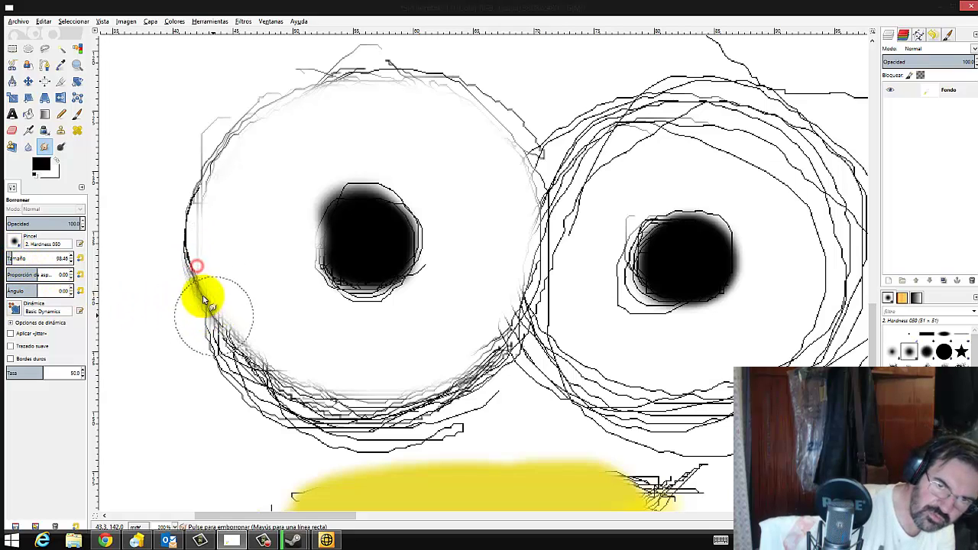
mouse_move(191, 222)
mouse_down()
mouse_move(229, 346)
mouse_move(304, 391)
mouse_move(355, 404)
mouse_move(443, 393)
mouse_move(517, 344)
mouse_move(387, 411)
mouse_move(251, 385)
mouse_move(308, 430)
mouse_up()
mouse_move(383, 444)
mouse_down()
mouse_move(515, 376)
mouse_move(484, 388)
mouse_move(523, 325)
mouse_move(546, 257)
mouse_move(535, 271)
mouse_up()
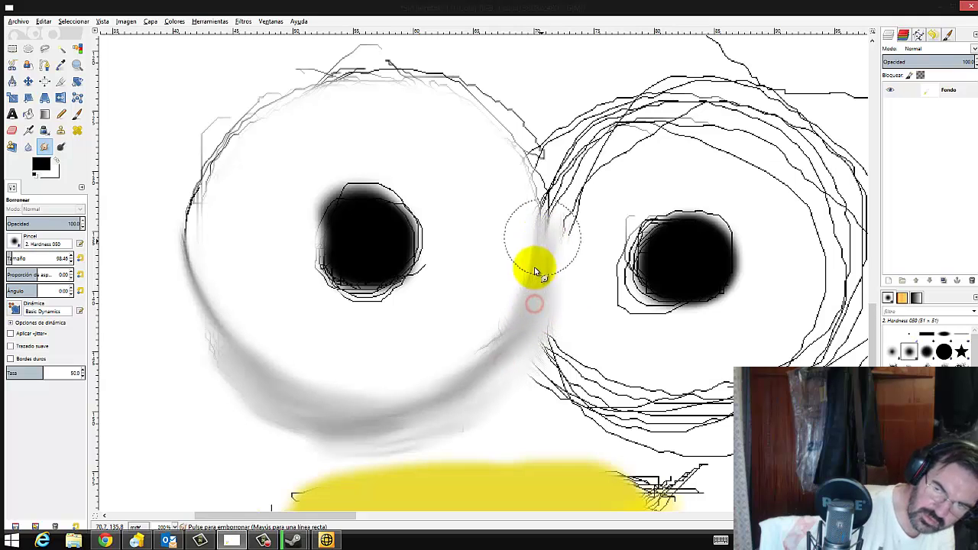
drag(495, 348, 403, 409)
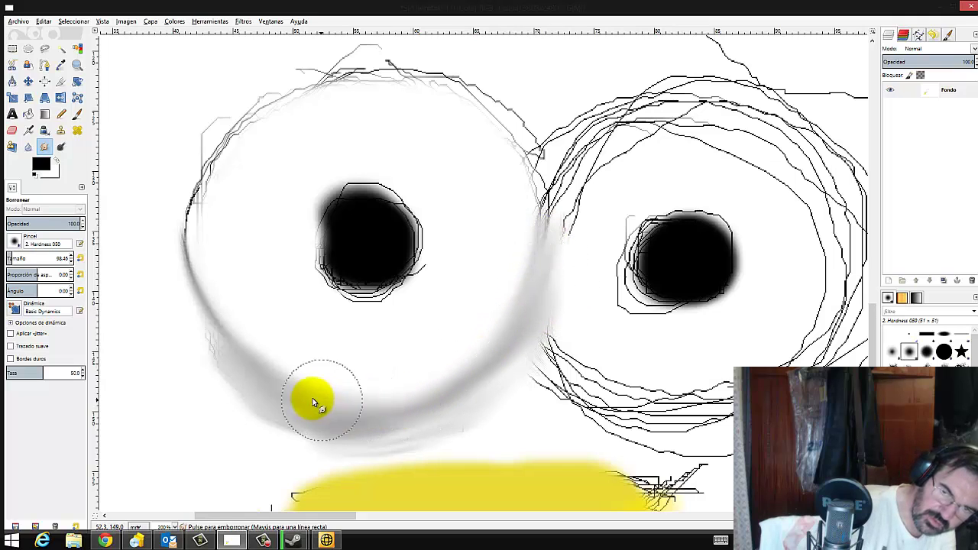
mouse_move(313, 402)
mouse_down()
mouse_move(223, 341)
mouse_move(188, 255)
mouse_move(216, 157)
mouse_move(311, 83)
mouse_move(366, 66)
mouse_move(469, 90)
mouse_up()
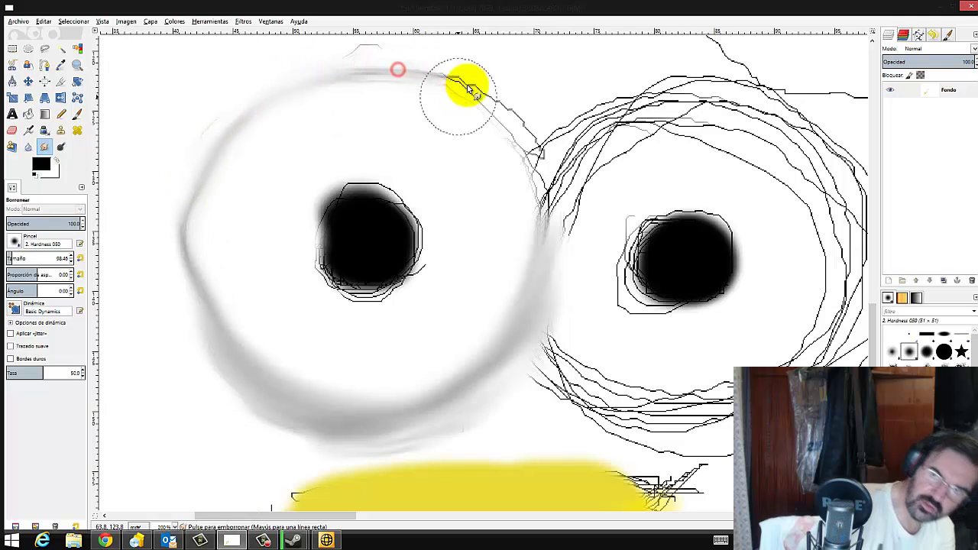
mouse_move(375, 52)
mouse_down()
mouse_move(389, 74)
mouse_move(489, 102)
mouse_move(563, 164)
mouse_move(527, 148)
mouse_move(543, 199)
mouse_up()
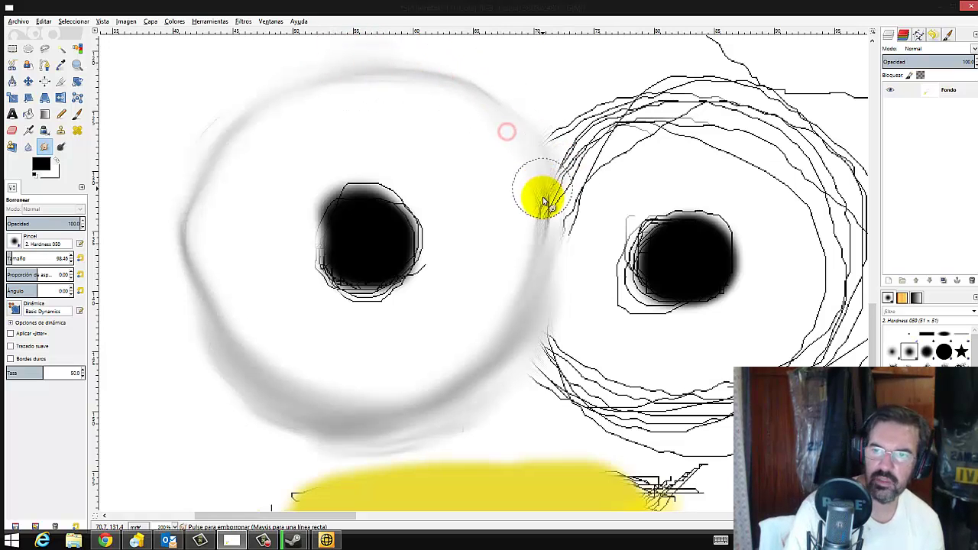
drag(550, 231, 453, 287)
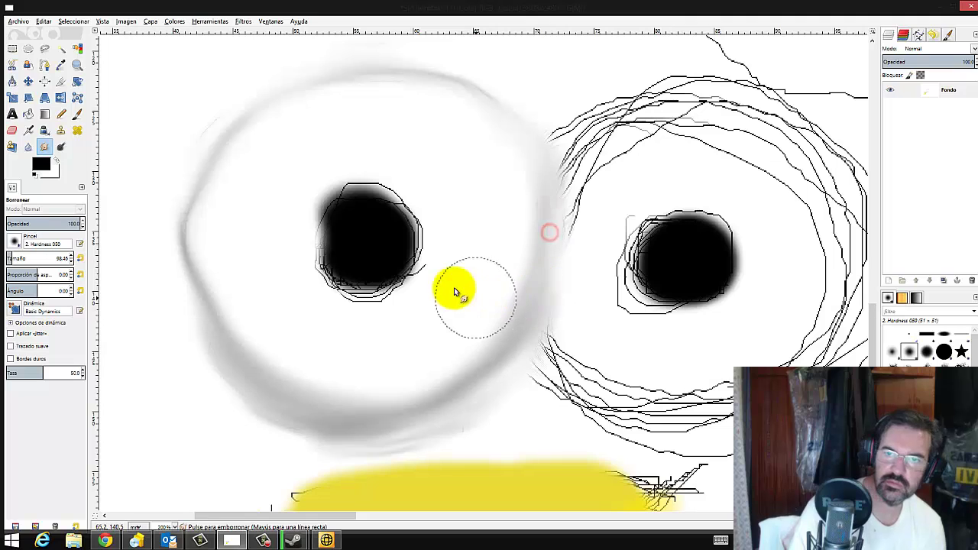
mouse_move(324, 205)
mouse_down()
mouse_move(349, 219)
mouse_move(360, 262)
mouse_move(356, 218)
mouse_move(324, 239)
mouse_move(339, 273)
mouse_move(372, 280)
mouse_move(389, 267)
mouse_move(377, 264)
mouse_up()
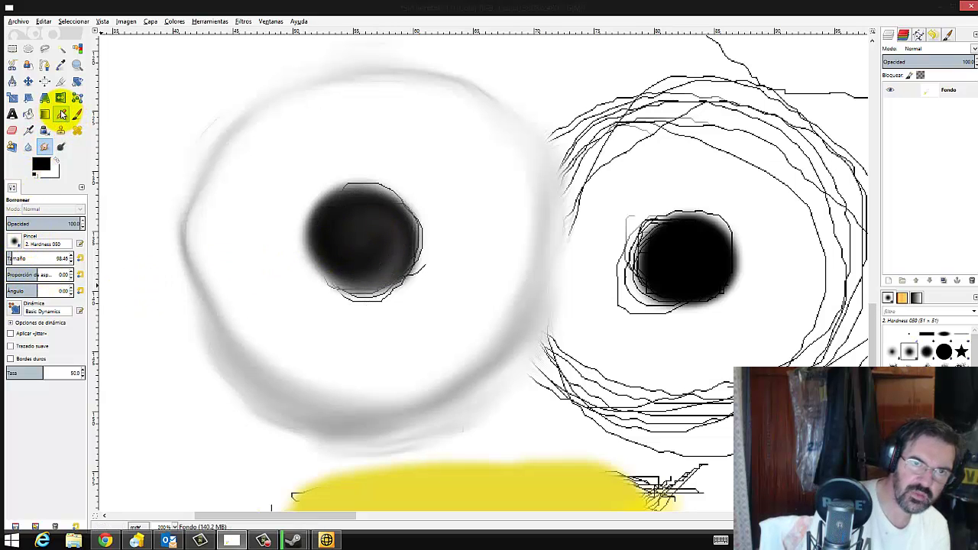
Stamp a large light grey highlight onto the left pupil with the pencil.
click(61, 113)
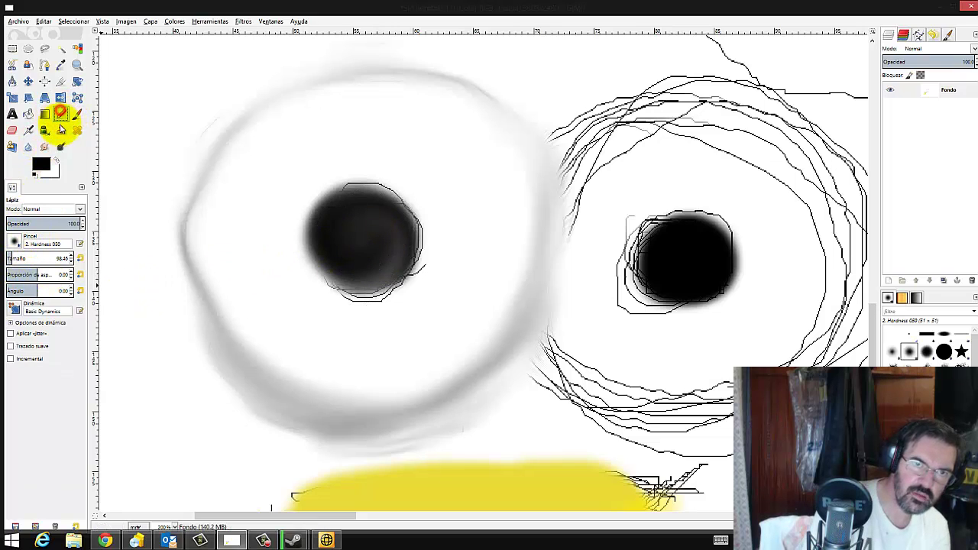
click(14, 258)
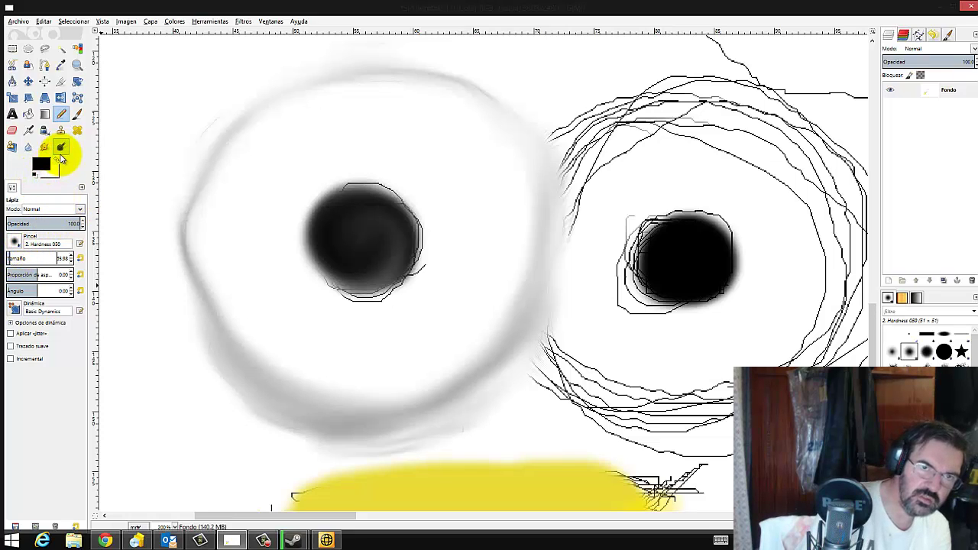
click(58, 163)
click(333, 273)
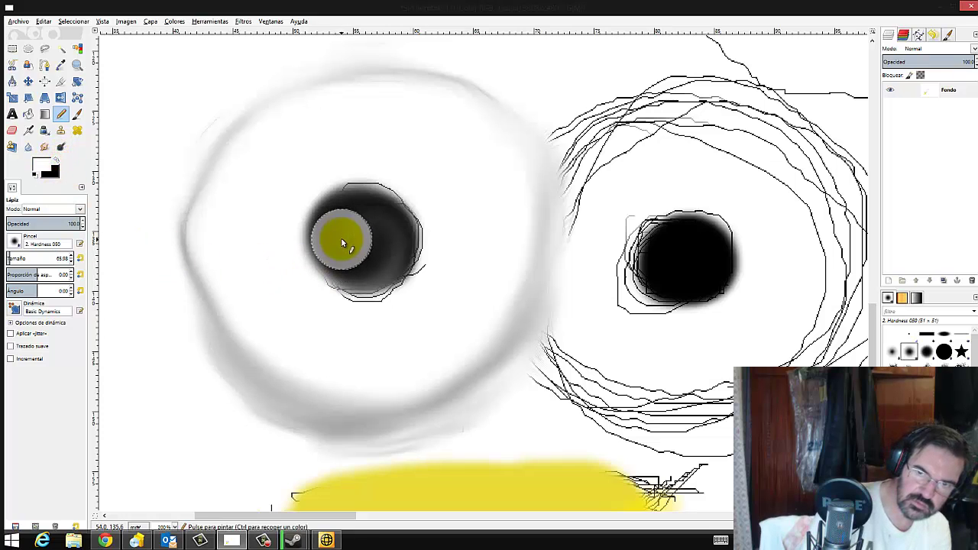
click(340, 242)
click(341, 242)
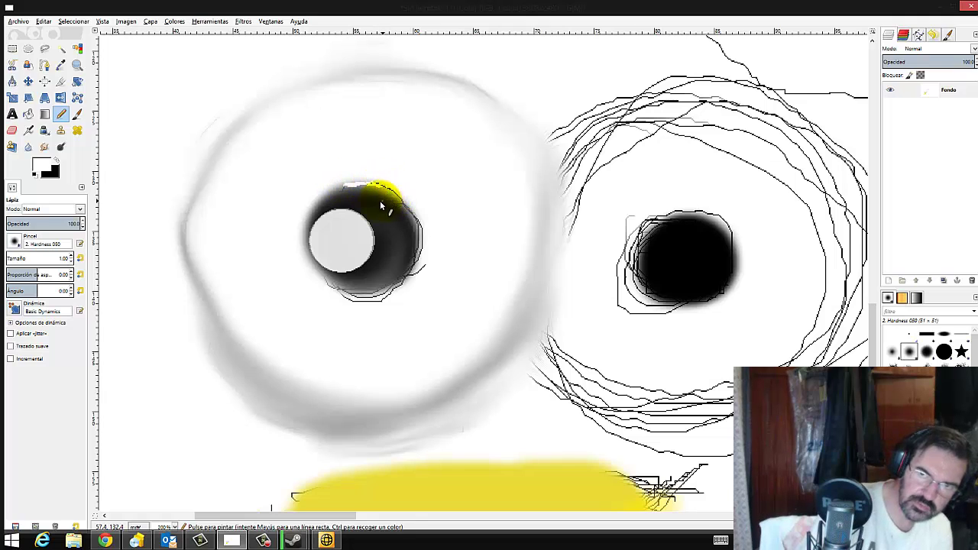
Erase the stray outline along the pupil's top edge and swap the colours back.
click(11, 131)
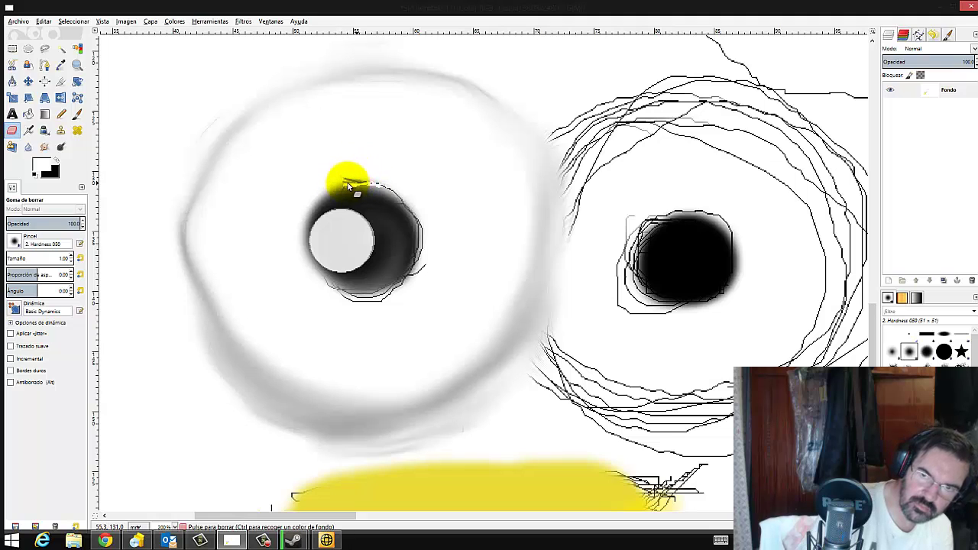
drag(353, 181, 375, 198)
click(57, 163)
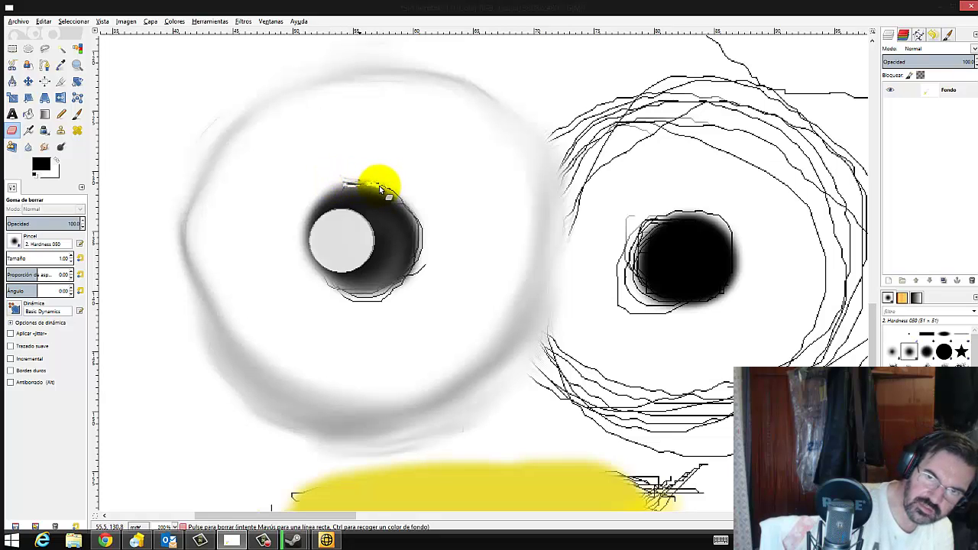
drag(357, 187, 388, 191)
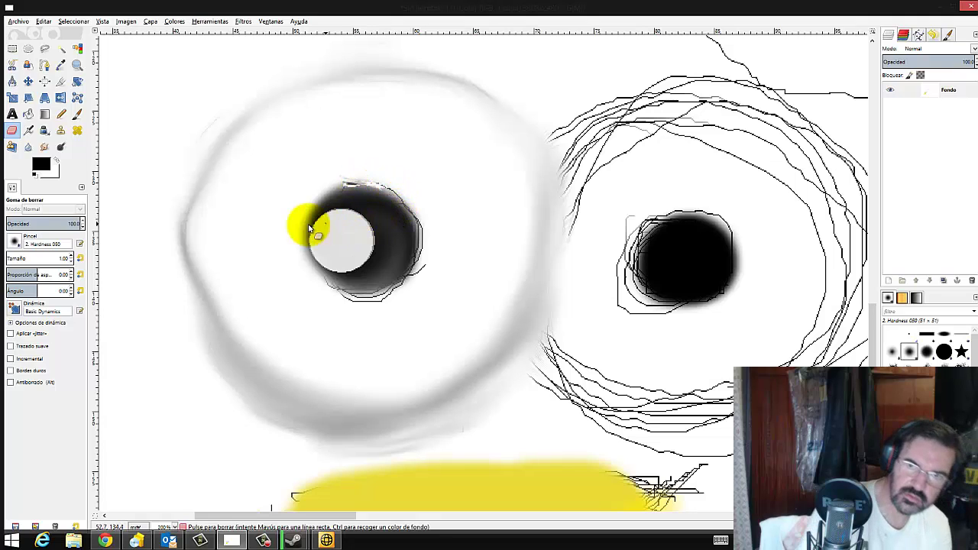
right_click(279, 289)
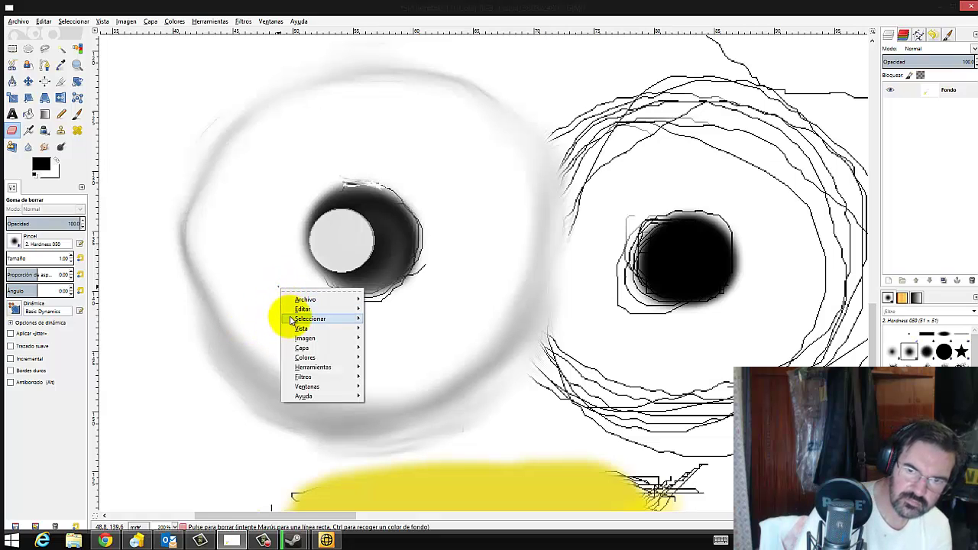
click(279, 300)
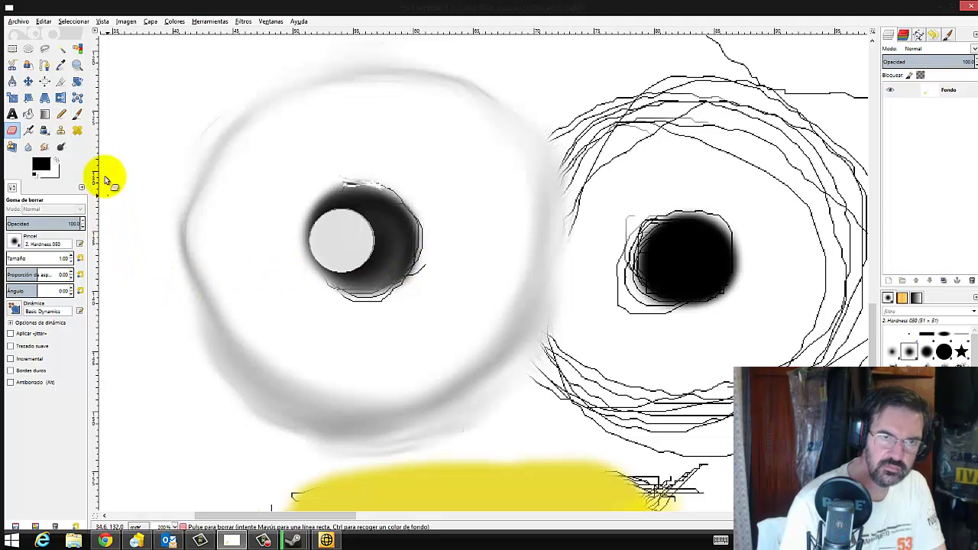
Zoom the view out and set it to 50%.
click(77, 66)
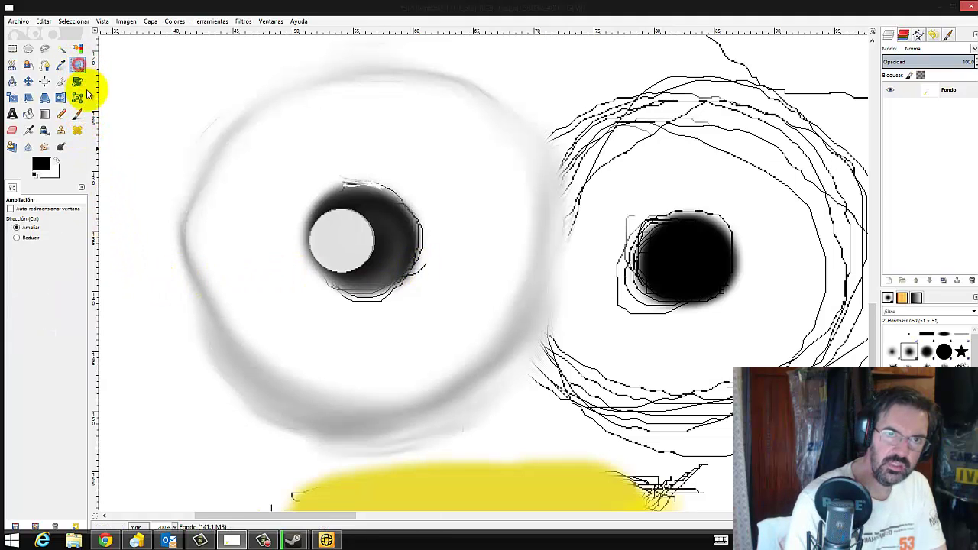
click(29, 238)
click(201, 333)
click(225, 337)
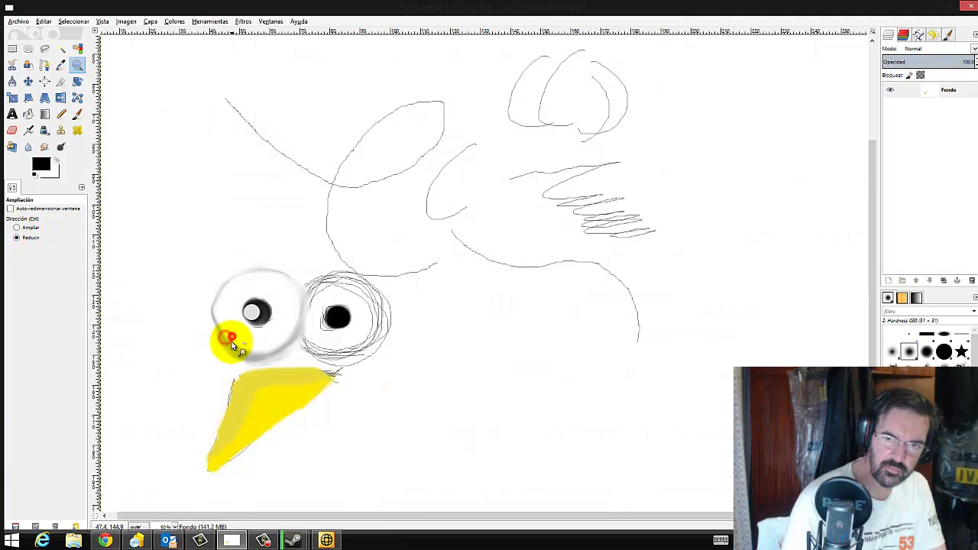
click(232, 341)
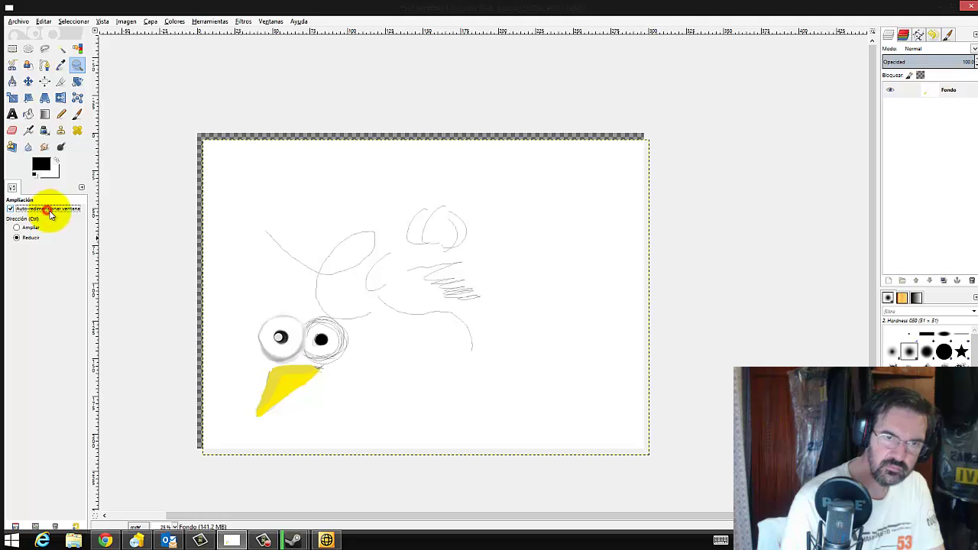
click(233, 310)
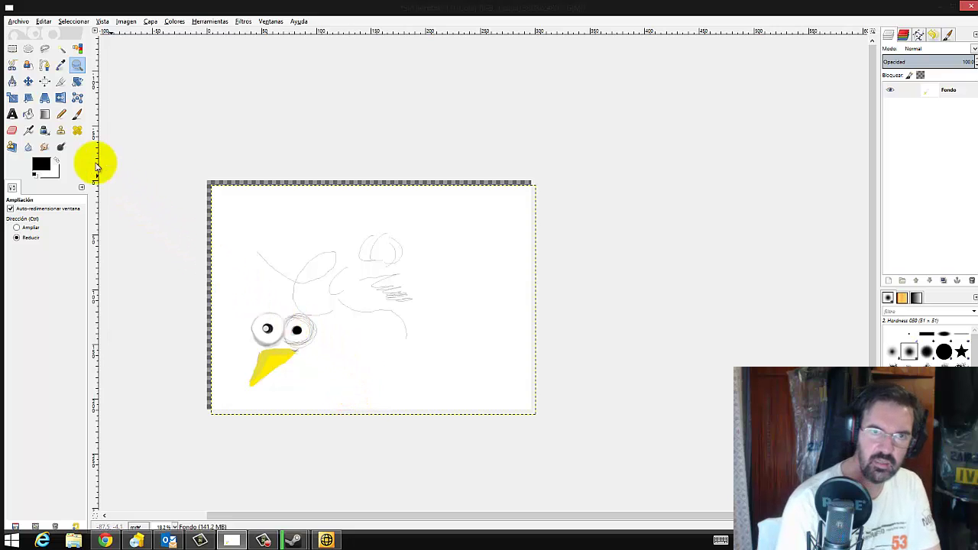
click(61, 114)
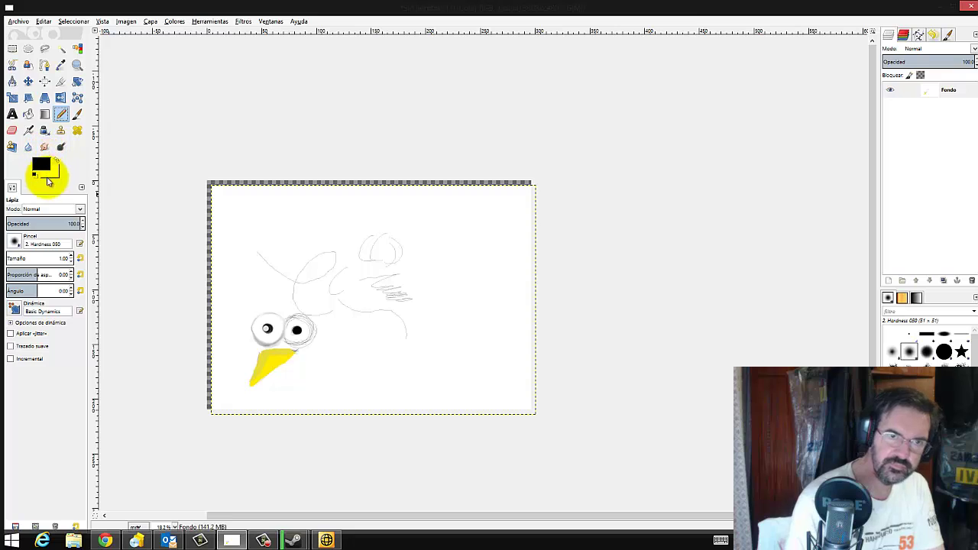
click(174, 527)
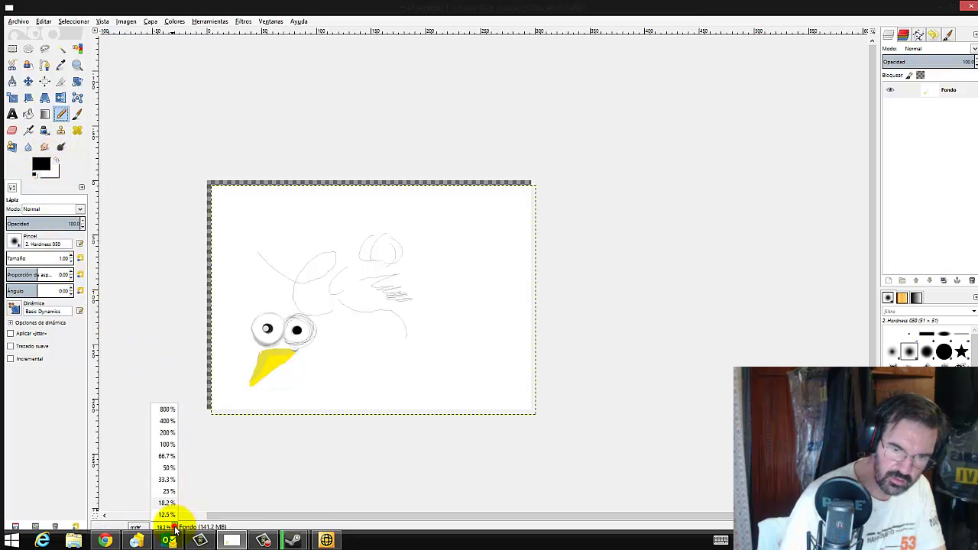
click(170, 469)
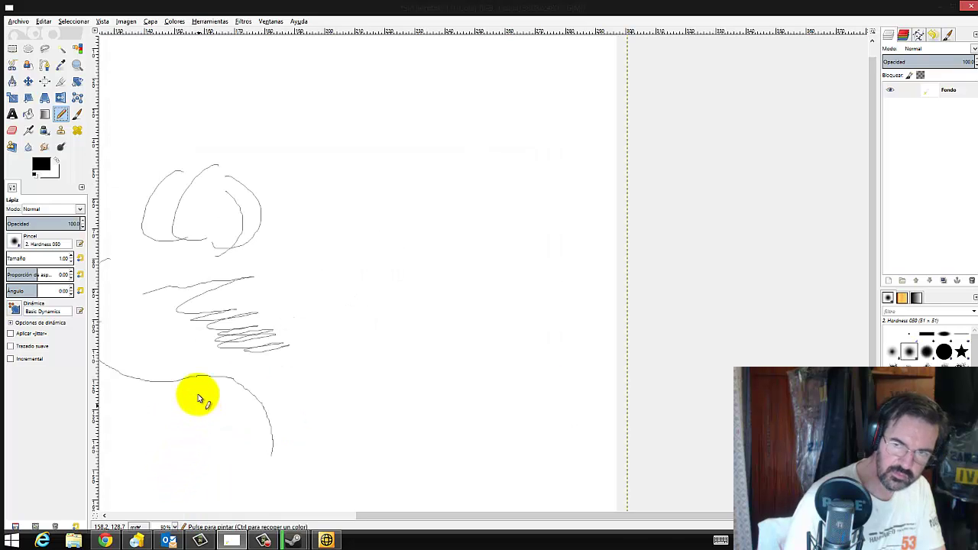
Drag the sketch layer sideways until the head, eyes and beak are in view.
click(29, 82)
drag(191, 239, 426, 240)
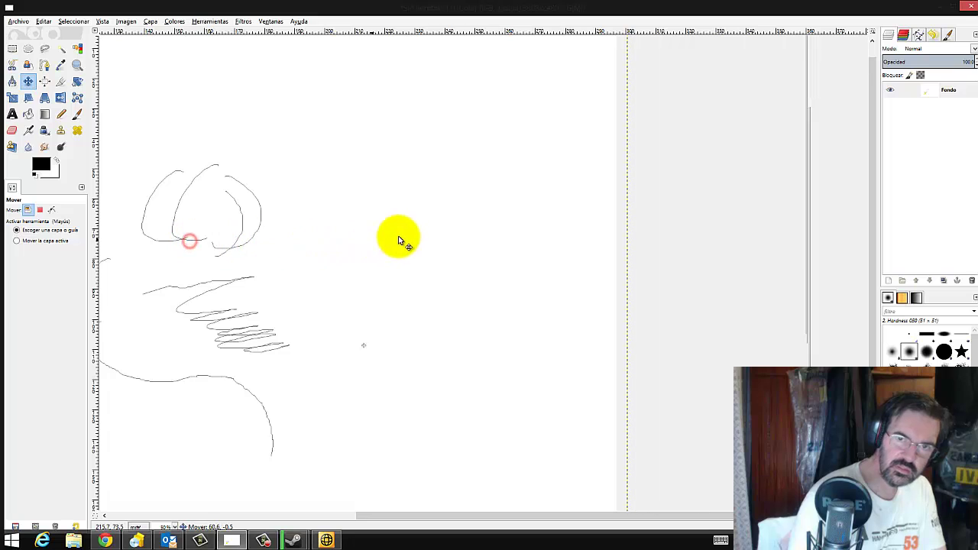
drag(311, 259, 508, 243)
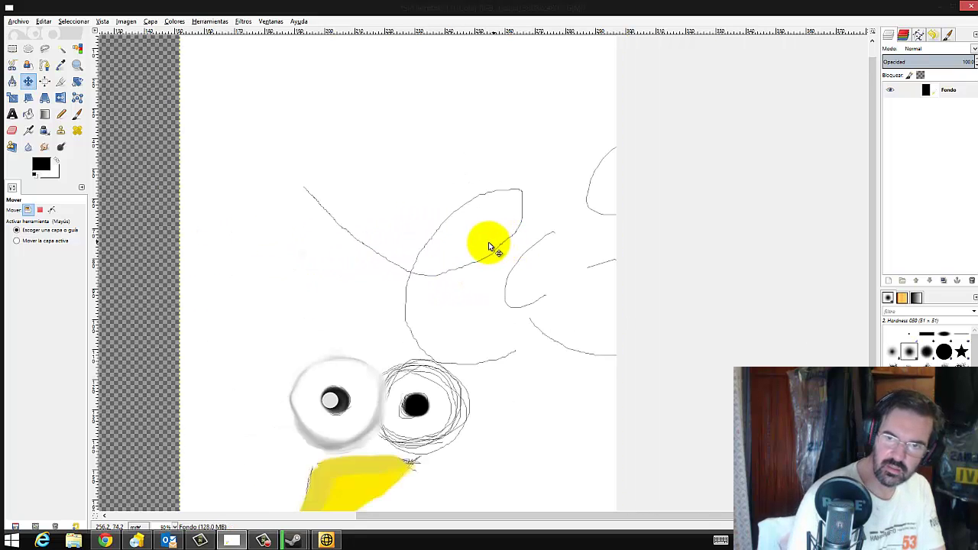
mouse_move(428, 264)
mouse_down()
mouse_move(502, 258)
mouse_move(426, 261)
mouse_up()
drag(356, 262, 250, 261)
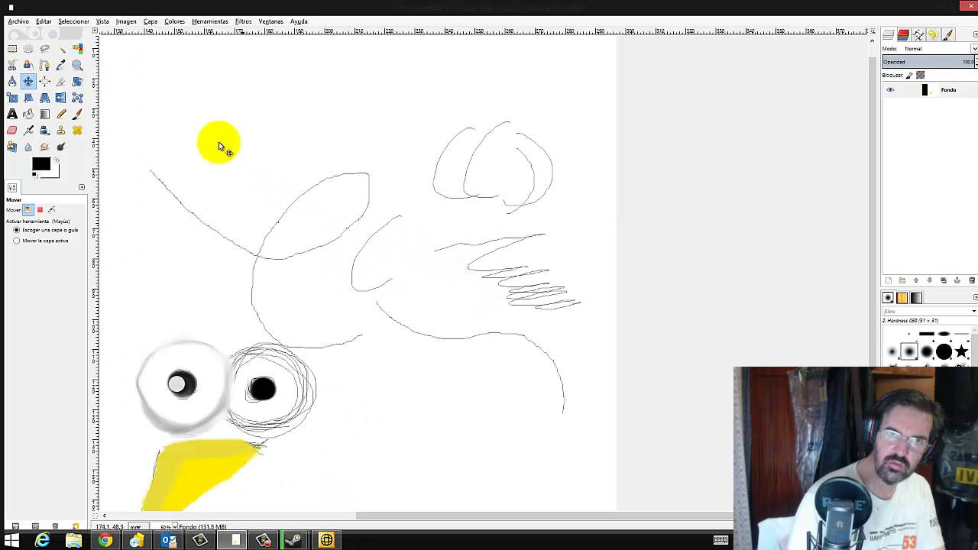
Jump back to [Imagen Base] in the Undo History, leaving a blank white canvas.
click(932, 34)
click(925, 69)
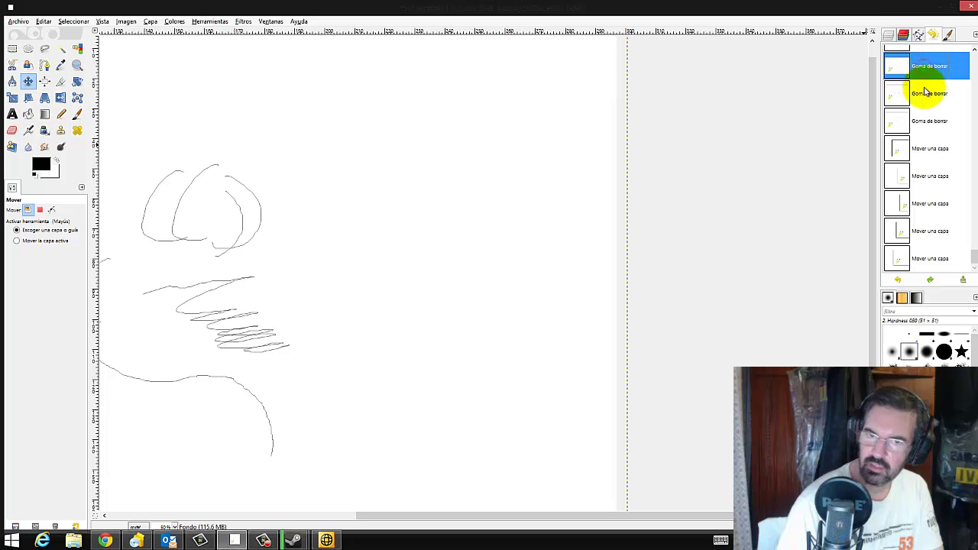
click(974, 86)
click(974, 57)
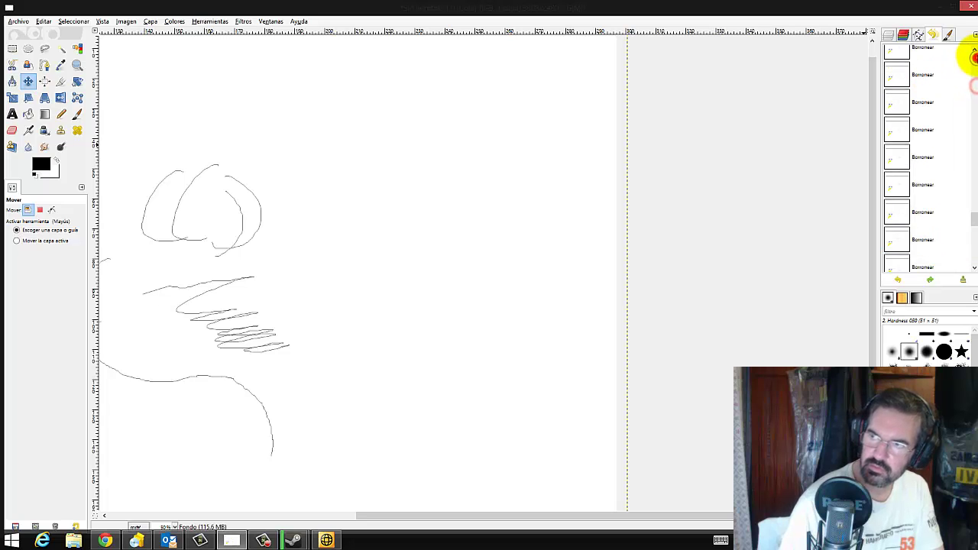
click(974, 57)
click(975, 59)
click(974, 57)
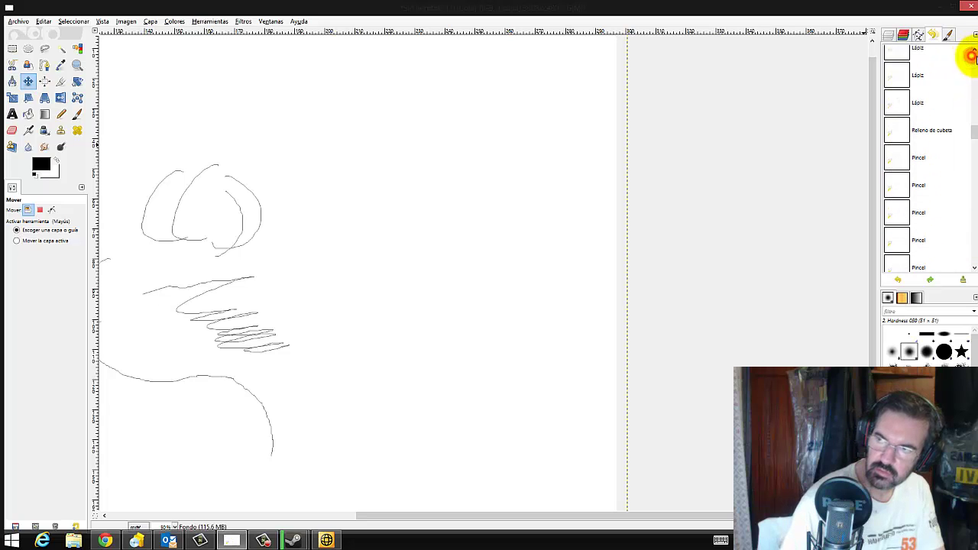
click(974, 58)
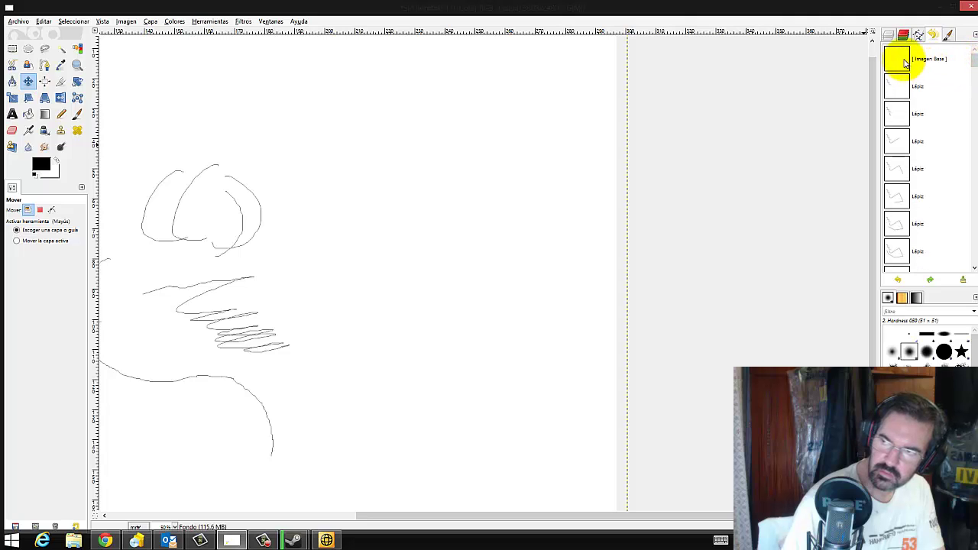
click(902, 62)
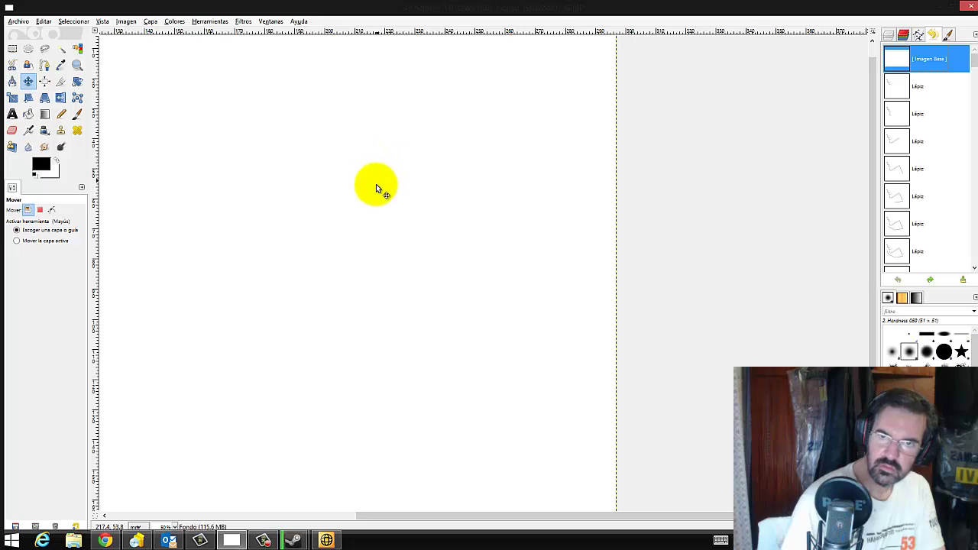
Draw a thick black pencil ring, then zoom the view out to 33.3%.
click(61, 115)
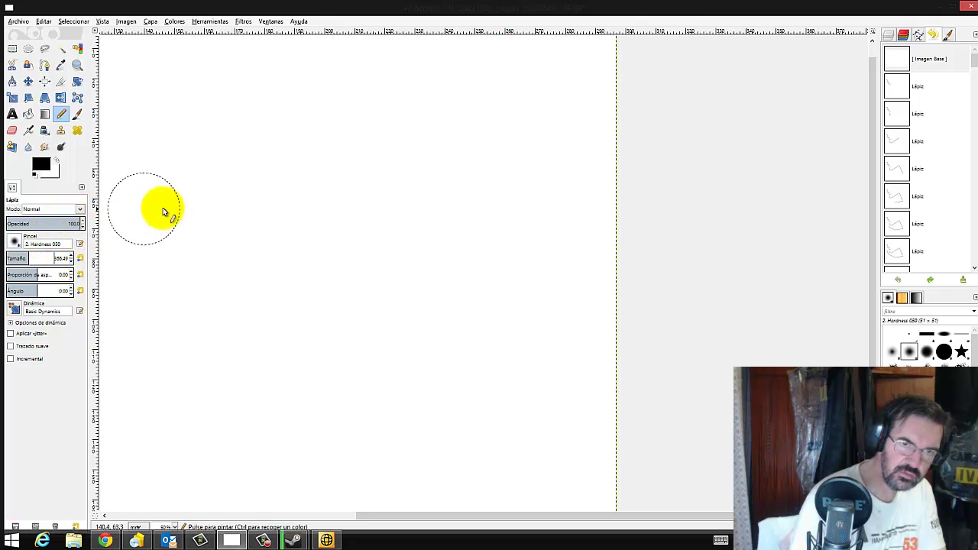
mouse_move(234, 191)
mouse_down()
mouse_move(196, 264)
mouse_move(258, 306)
mouse_move(324, 247)
mouse_move(271, 183)
mouse_move(262, 224)
mouse_move(321, 303)
mouse_up()
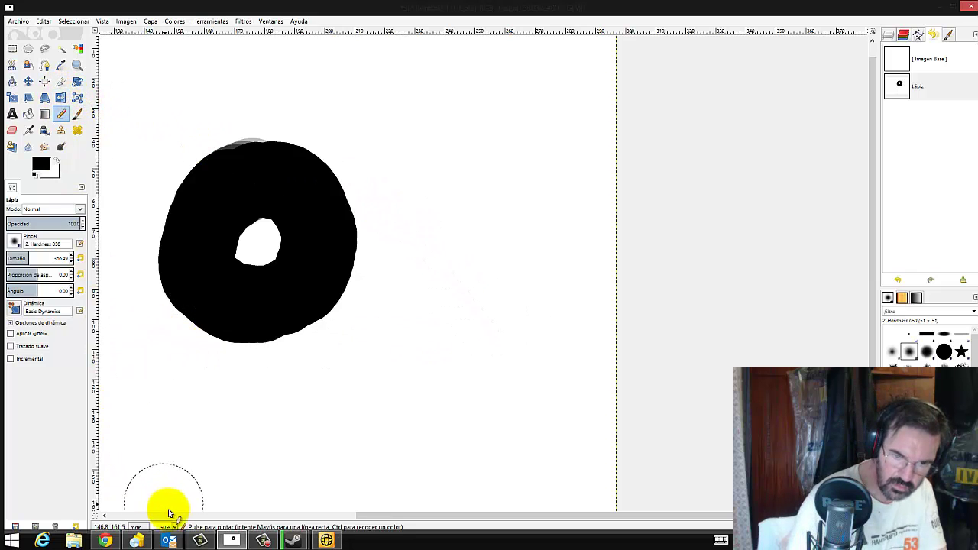
click(175, 527)
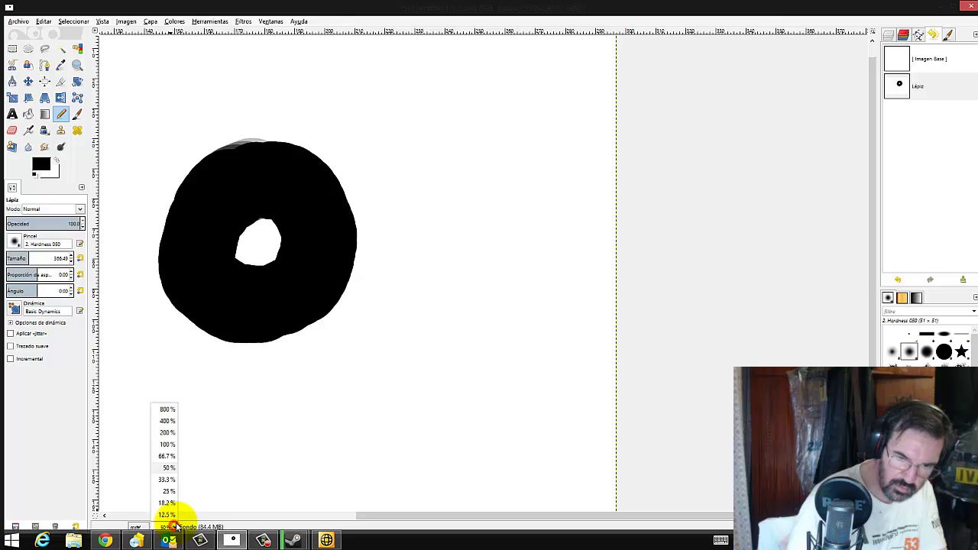
click(176, 481)
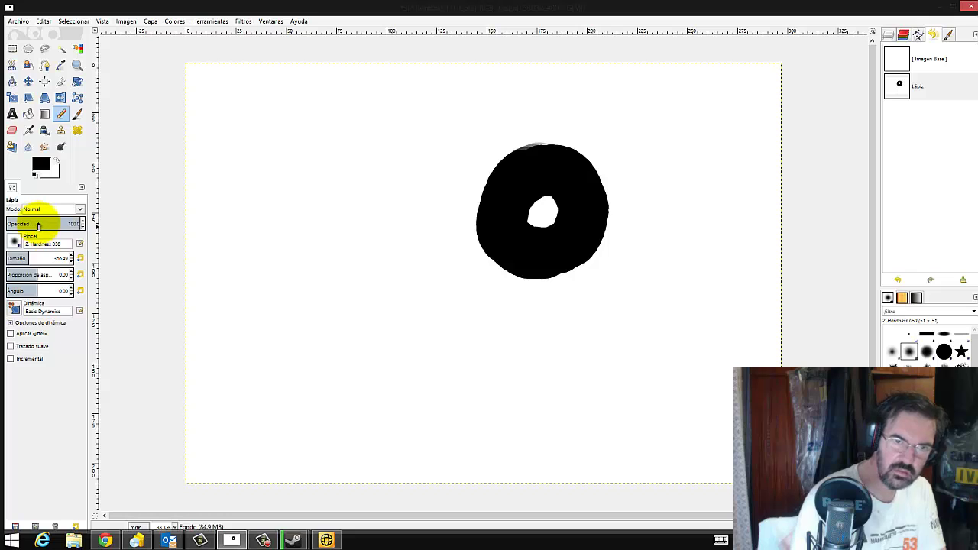
Paint a mid-grey ring and a paler grey ring below at reduced opacity, then restore opacity to 100.
drag(323, 180, 332, 267)
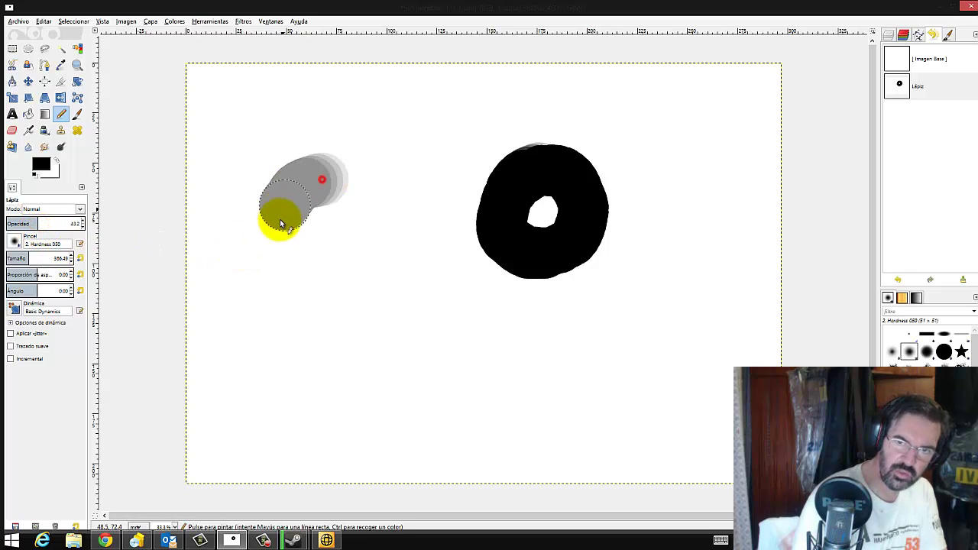
drag(356, 199, 336, 162)
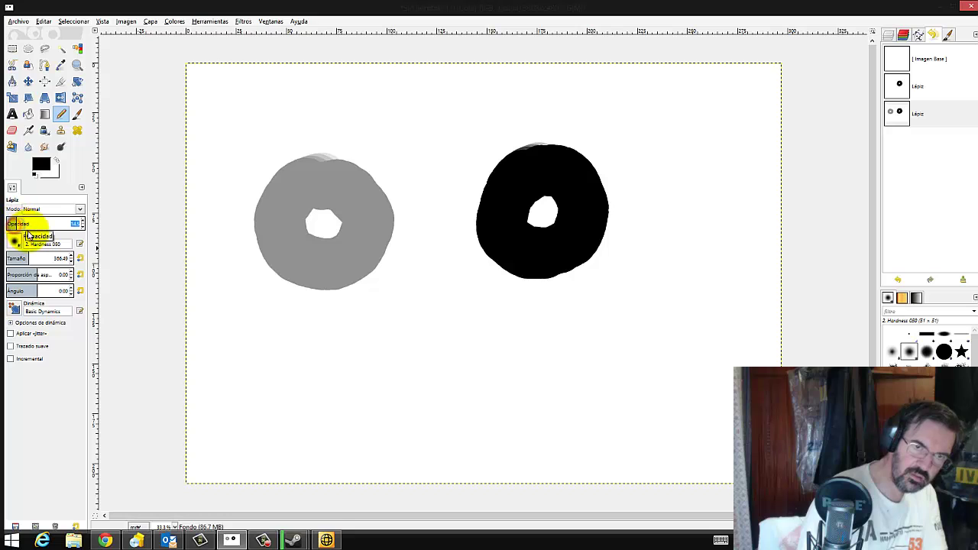
mouse_move(298, 341)
mouse_down()
mouse_move(318, 413)
mouse_move(301, 345)
mouse_up()
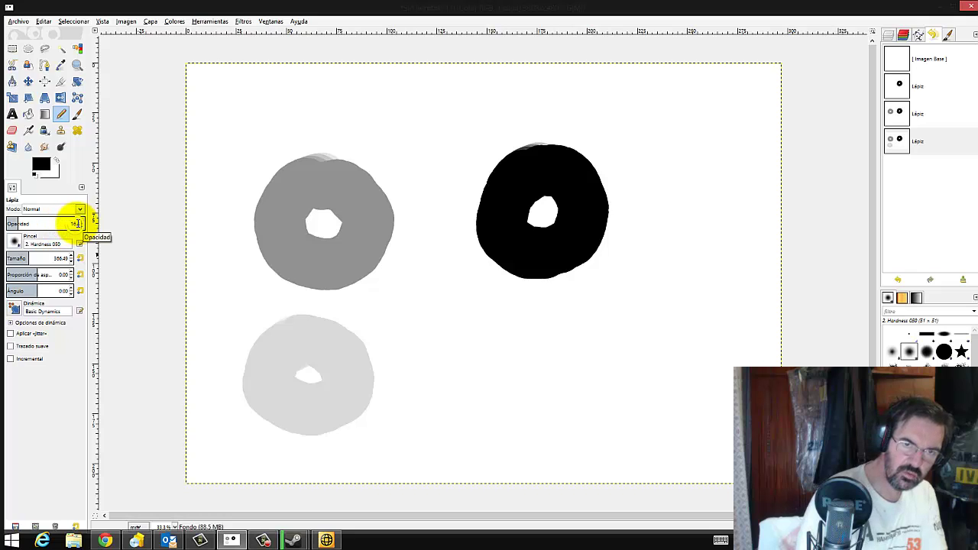
right_click(77, 223)
click(78, 224)
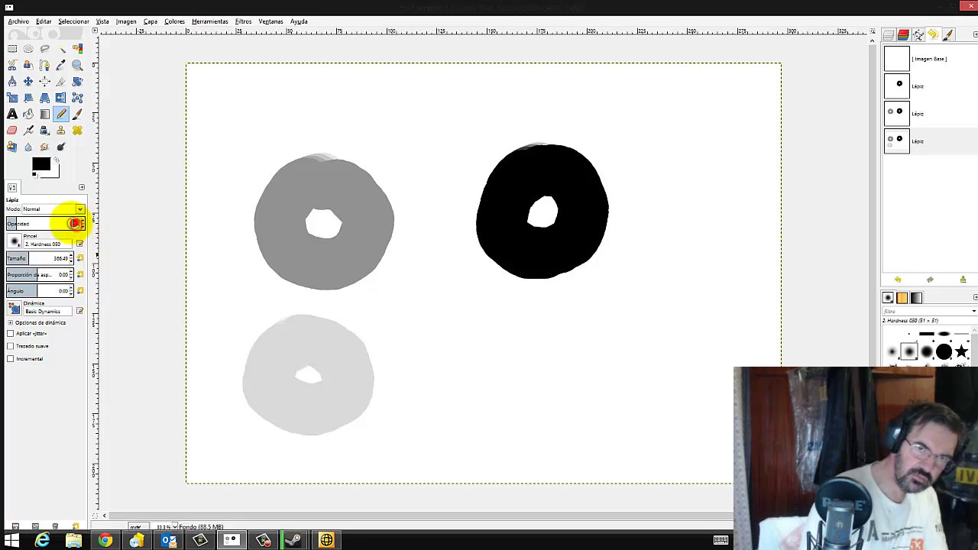
click(69, 224)
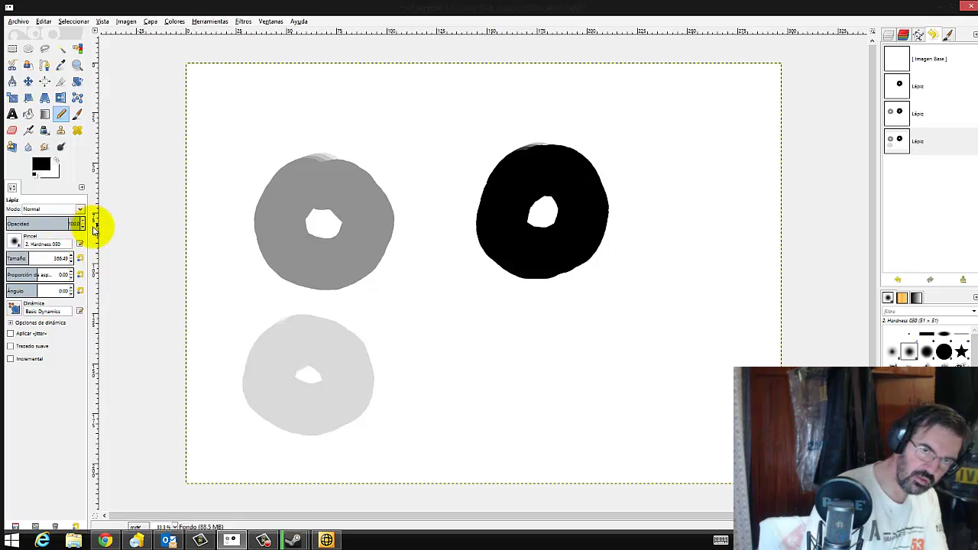
Paint a wide fiery patch at lower right with the Sparks brush.
click(15, 243)
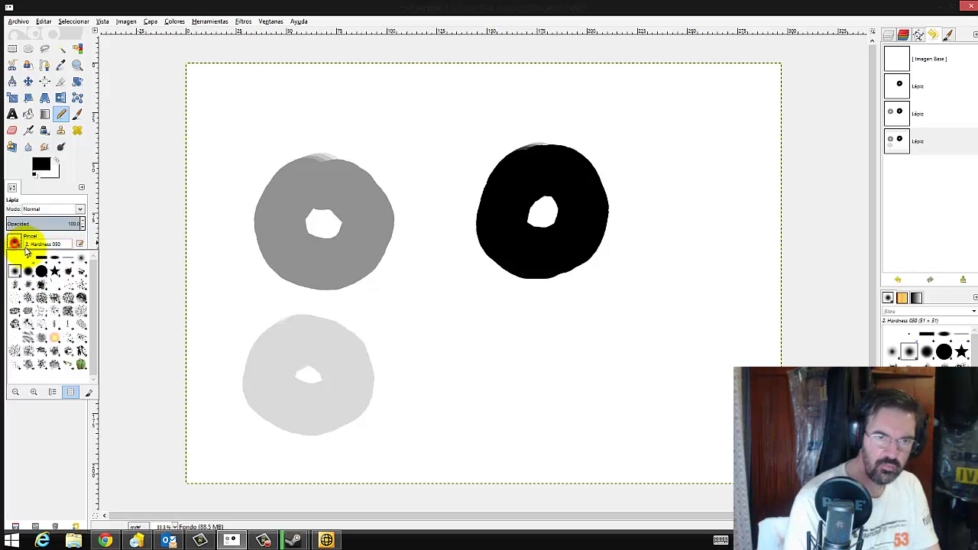
drag(93, 307, 92, 330)
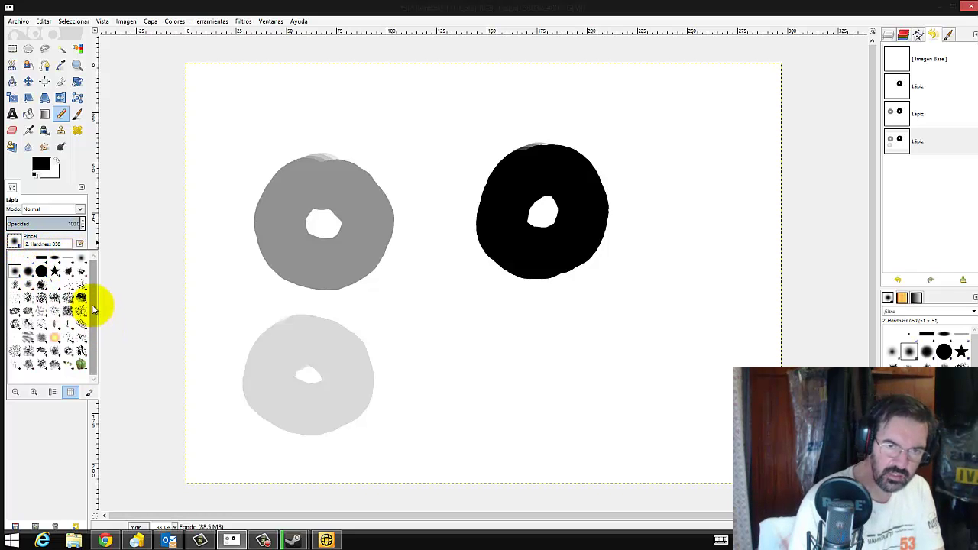
click(56, 340)
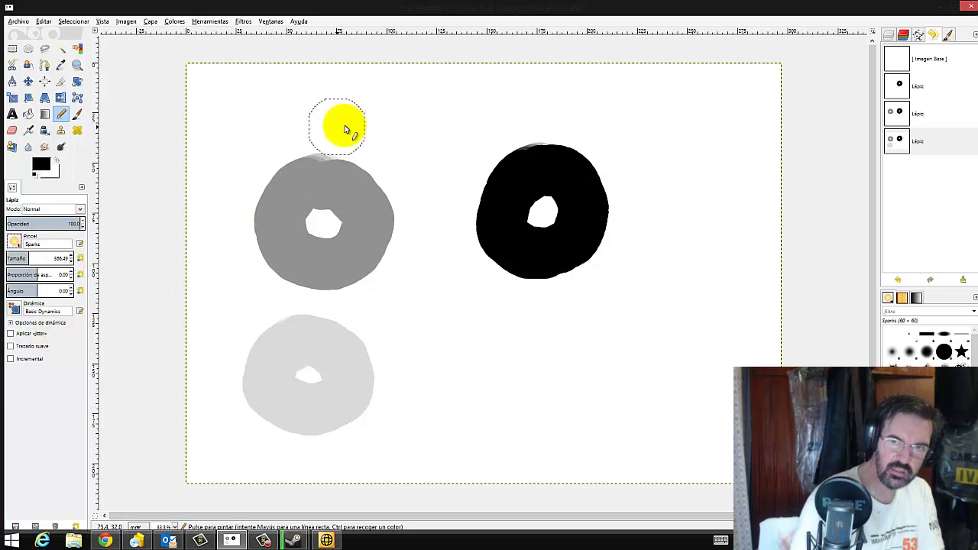
mouse_move(469, 332)
mouse_down()
mouse_move(504, 398)
mouse_move(585, 378)
mouse_up()
mouse_move(524, 343)
mouse_down()
mouse_move(611, 348)
mouse_move(662, 388)
mouse_up()
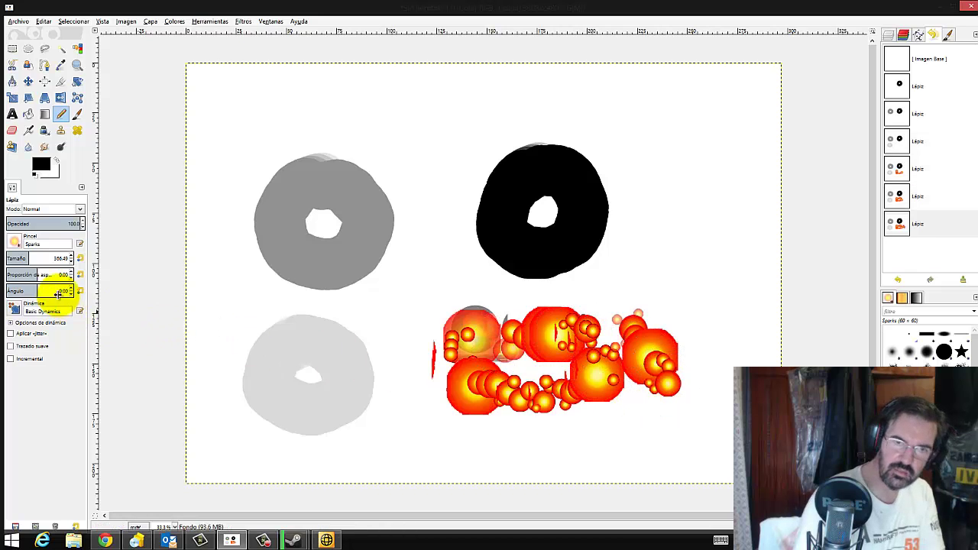
Paint a black bar at top left with a smaller 2. Hardness 050 brush.
click(21, 243)
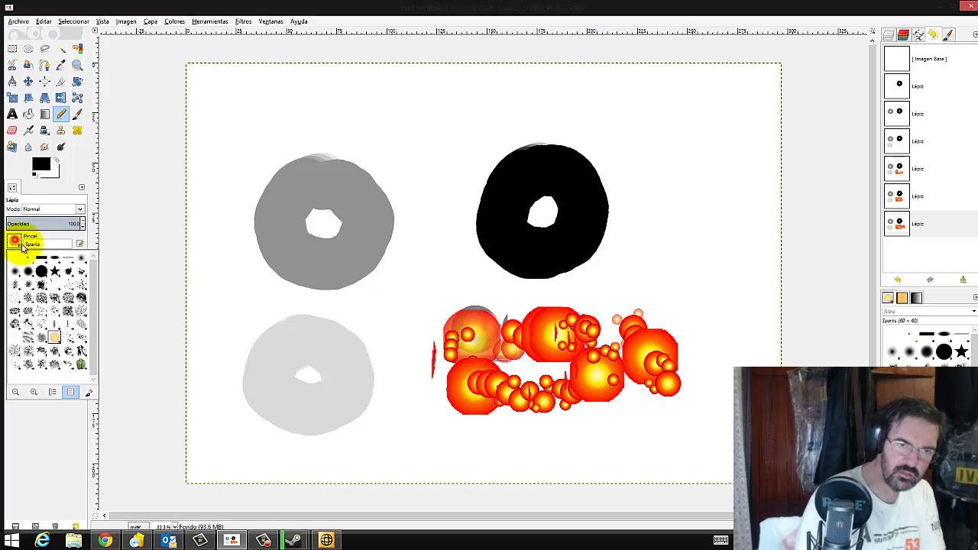
click(15, 272)
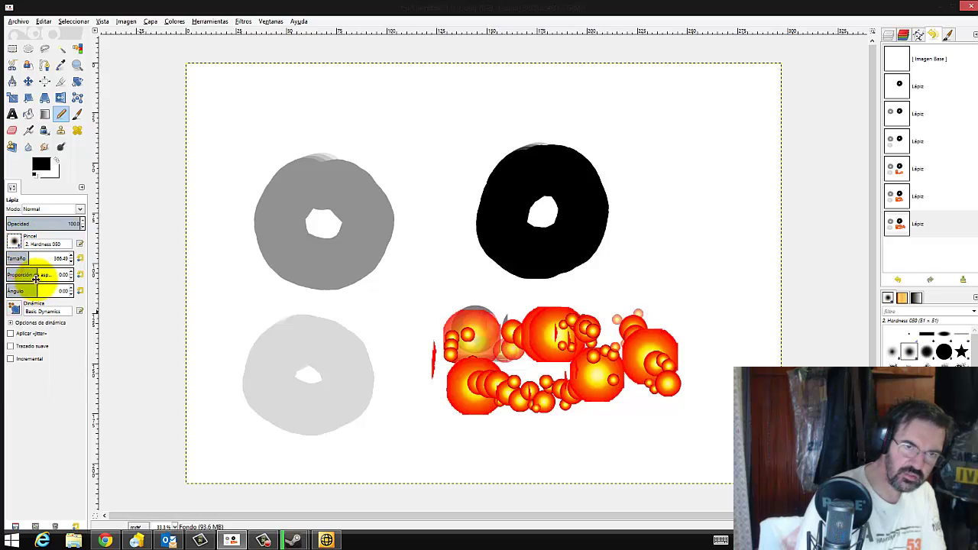
drag(28, 260, 10, 259)
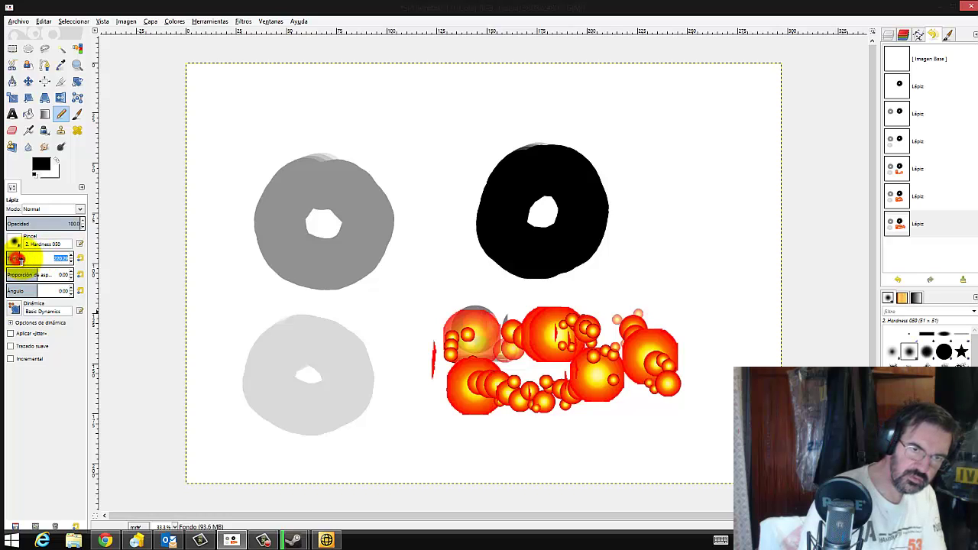
drag(238, 126, 394, 120)
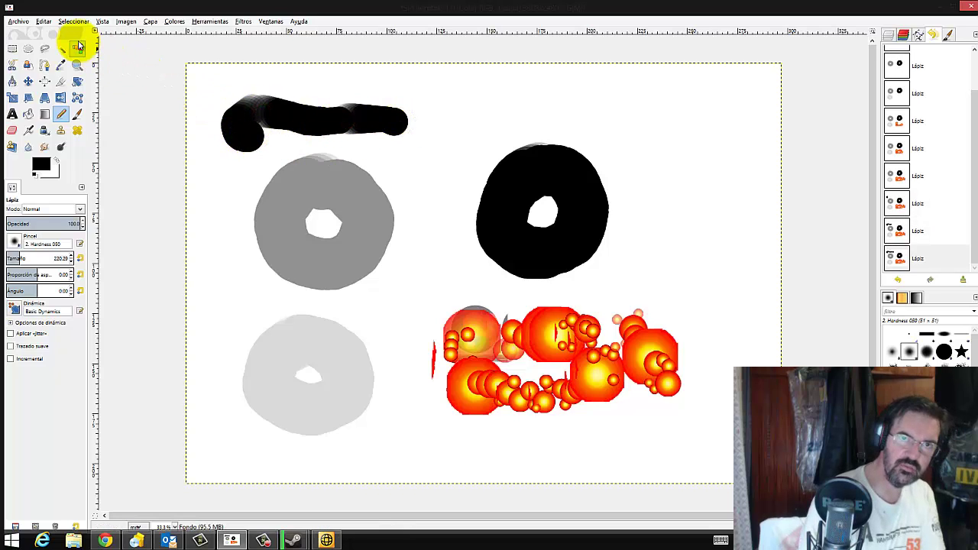
Clear the canvas, then draw a wavy striped stroke with brush aspect ratio -20.
click(43, 21)
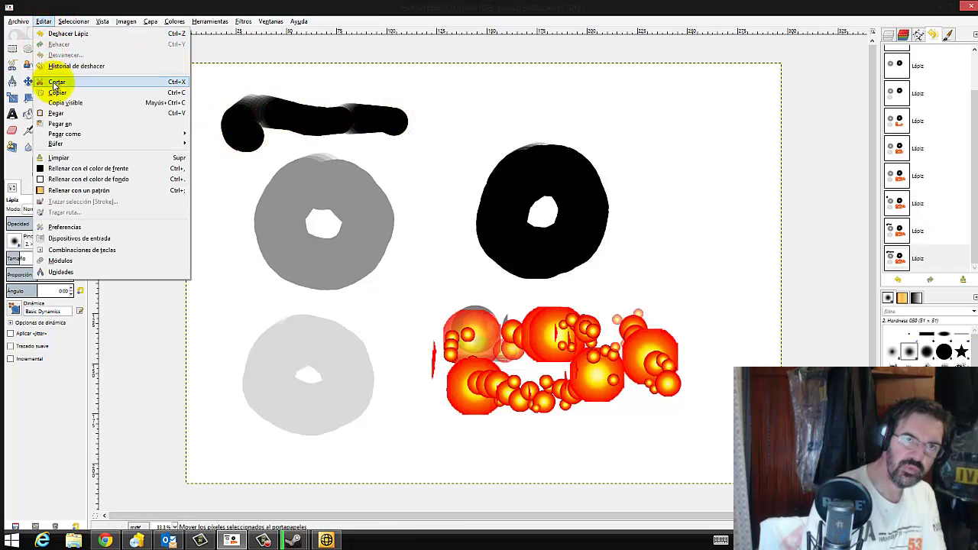
click(61, 158)
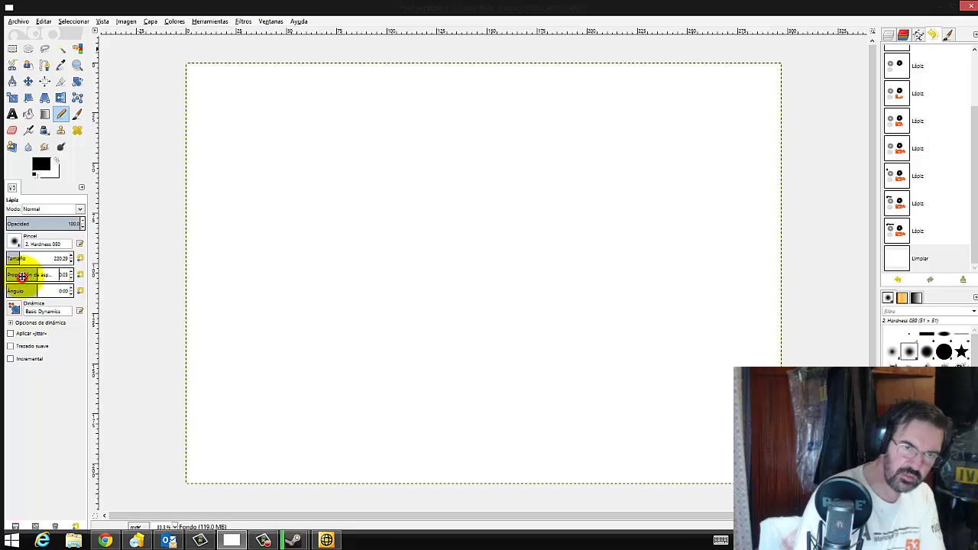
mouse_move(17, 275)
mouse_down()
mouse_move(27, 277)
mouse_move(17, 277)
mouse_up()
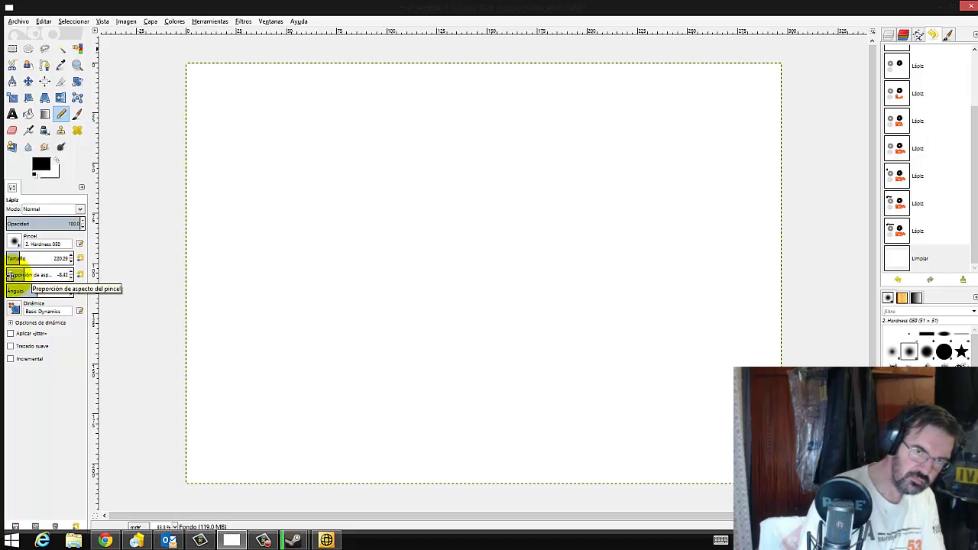
drag(17, 275, 66, 267)
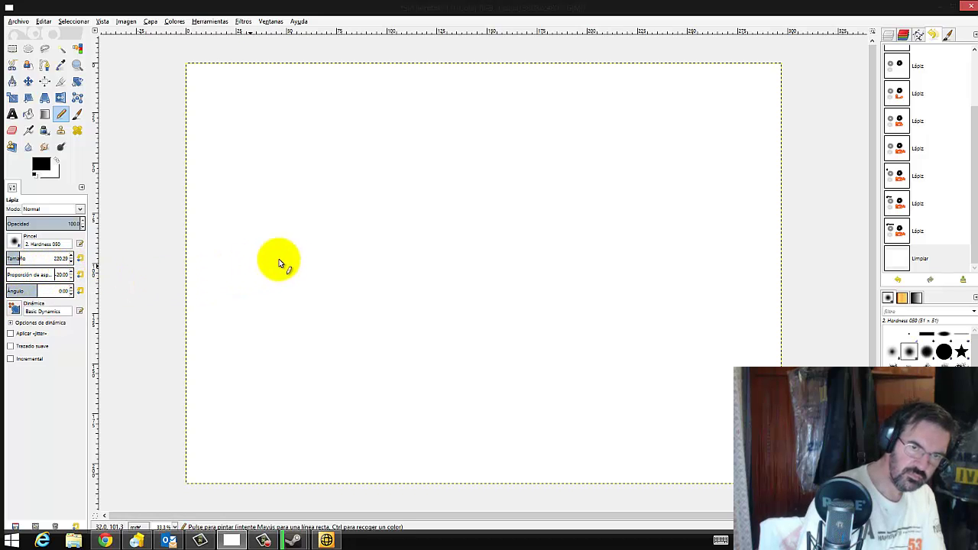
drag(312, 224, 538, 300)
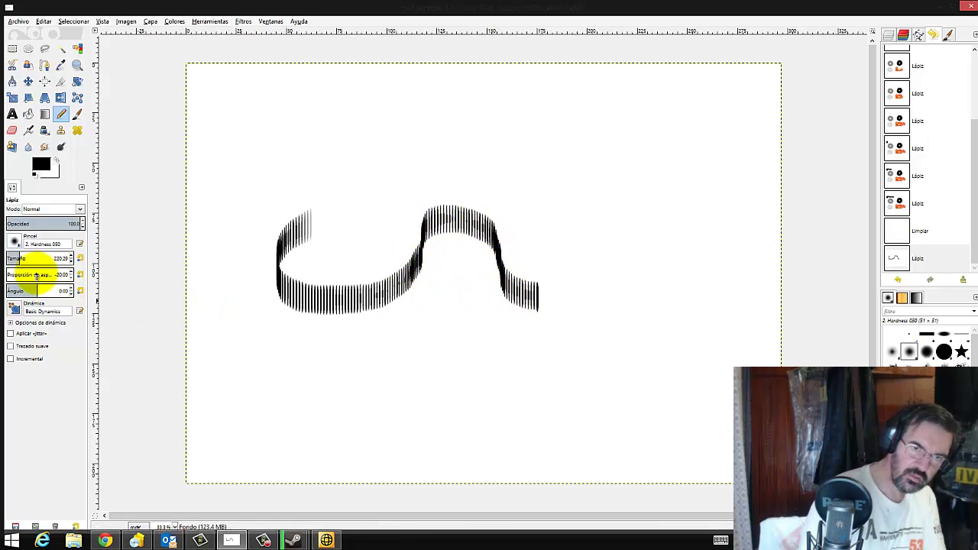
Draw a black squiggle at aspect ratio 1.79, then a long bottom stroke at a changed brush angle.
drag(36, 275, 59, 271)
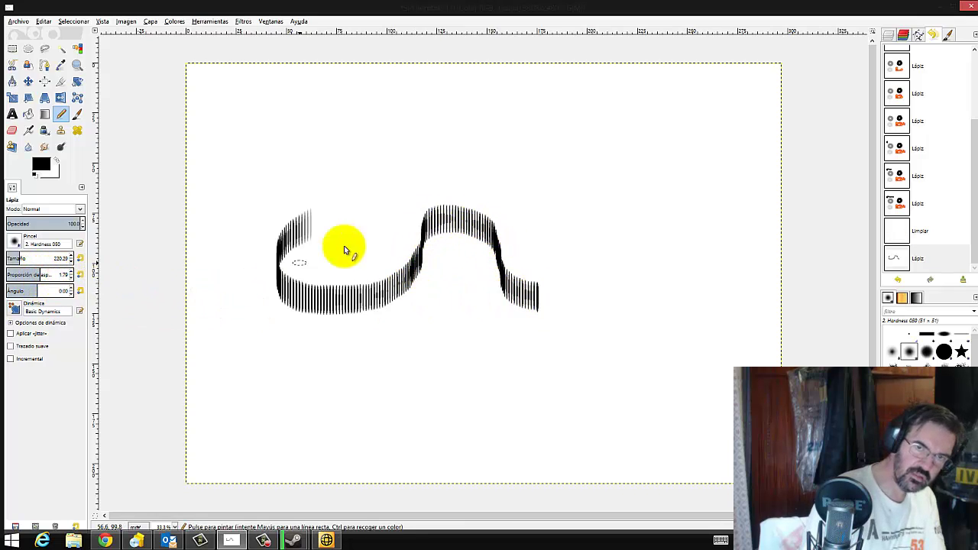
drag(395, 157, 575, 231)
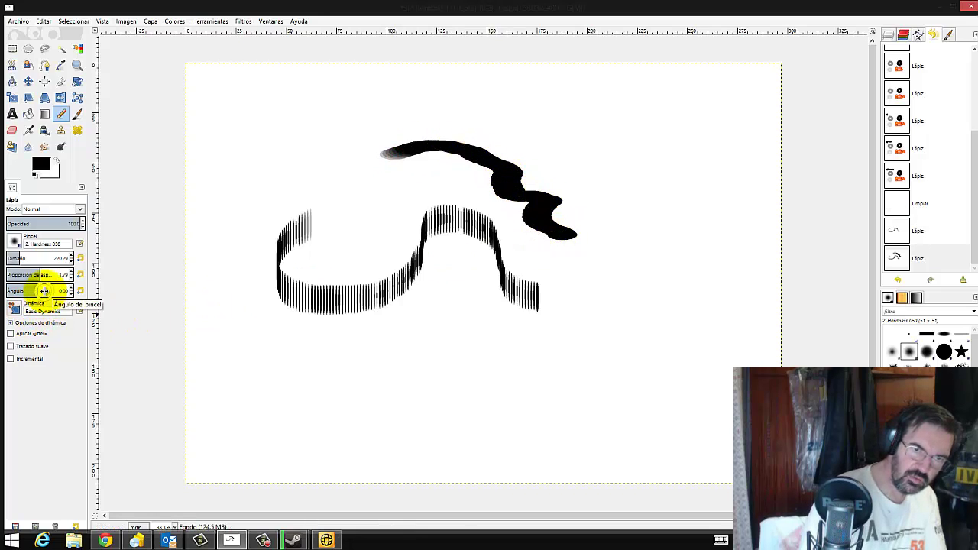
click(45, 292)
right_click(61, 292)
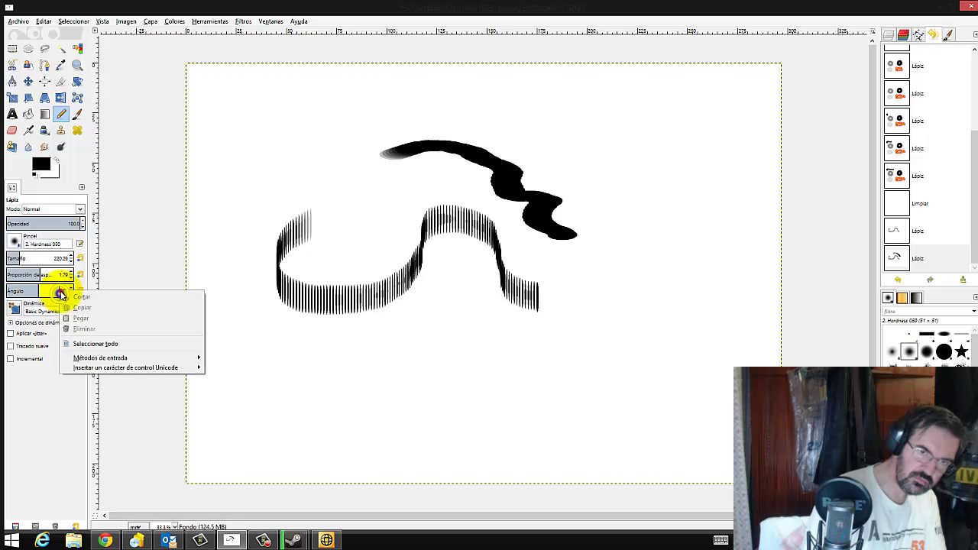
click(53, 290)
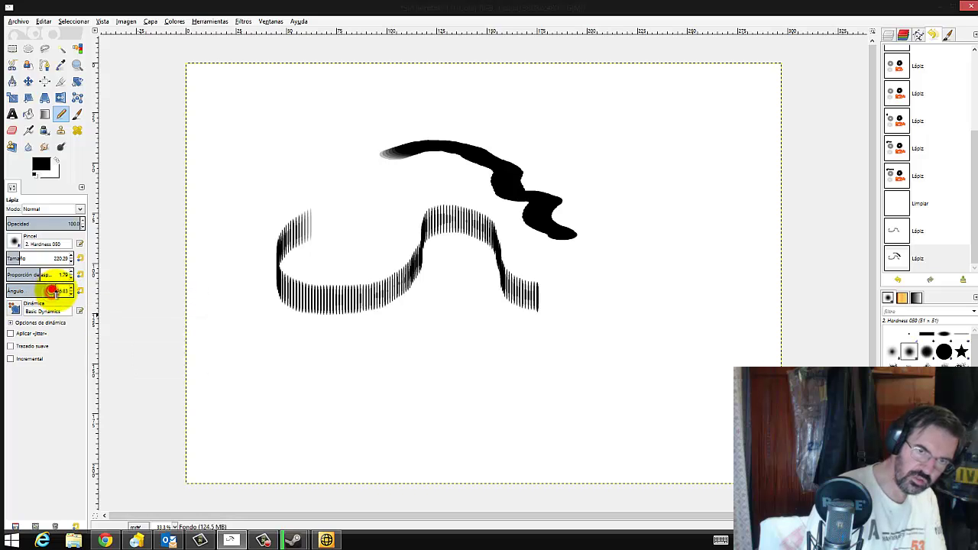
mouse_move(300, 376)
mouse_down()
mouse_move(651, 359)
mouse_move(649, 378)
mouse_up()
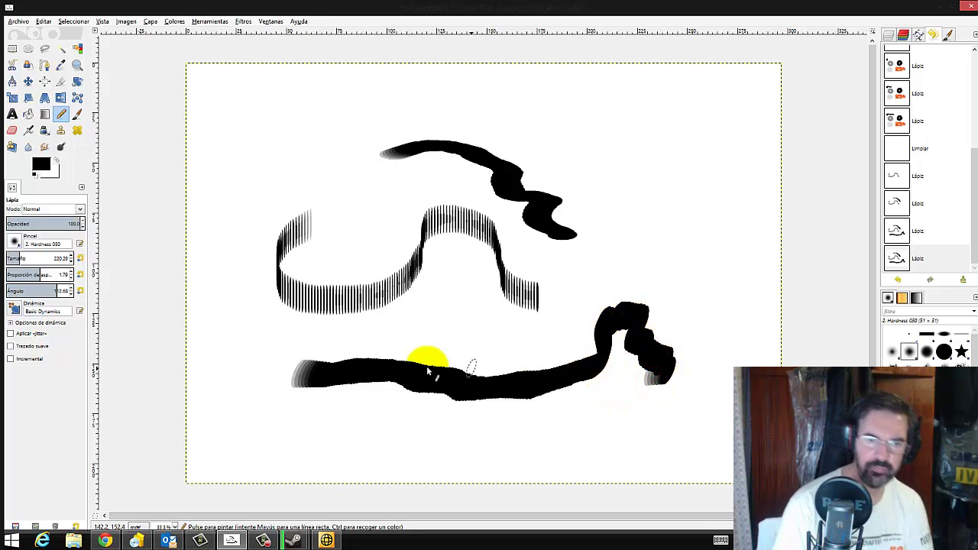
Test Pen Generic and then Pressure Opacity dynamics with pencil strokes on the canvas.
click(13, 308)
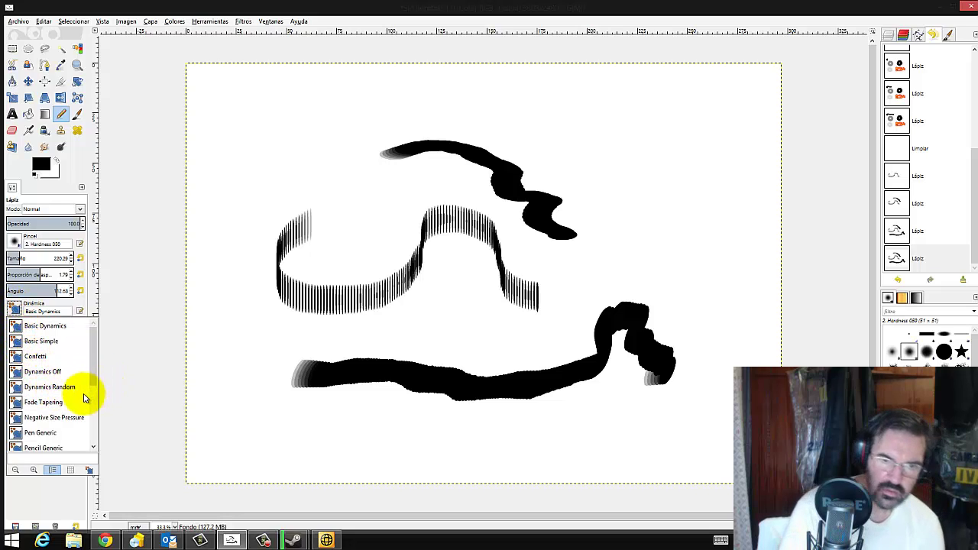
click(55, 435)
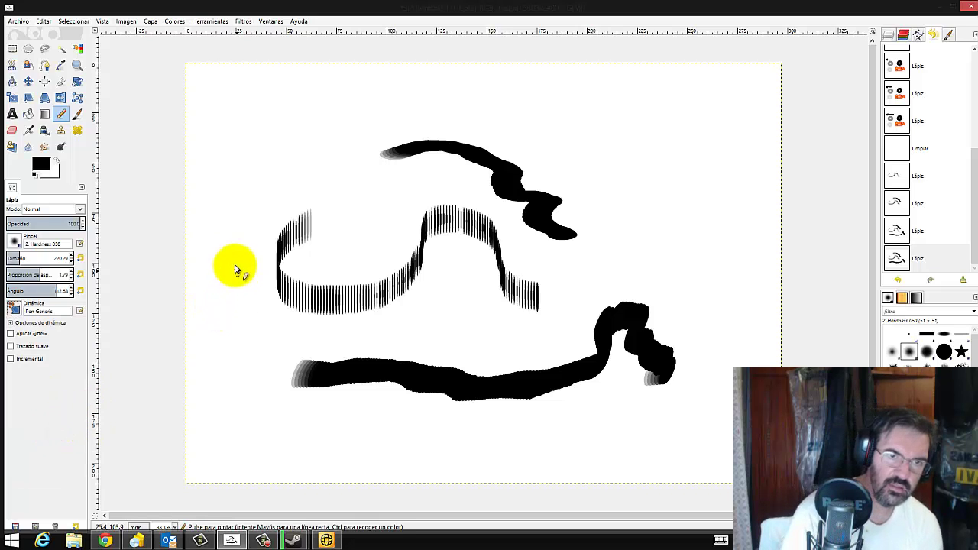
drag(257, 150, 257, 162)
mouse_move(290, 143)
mouse_down()
mouse_move(319, 192)
mouse_move(352, 212)
mouse_up()
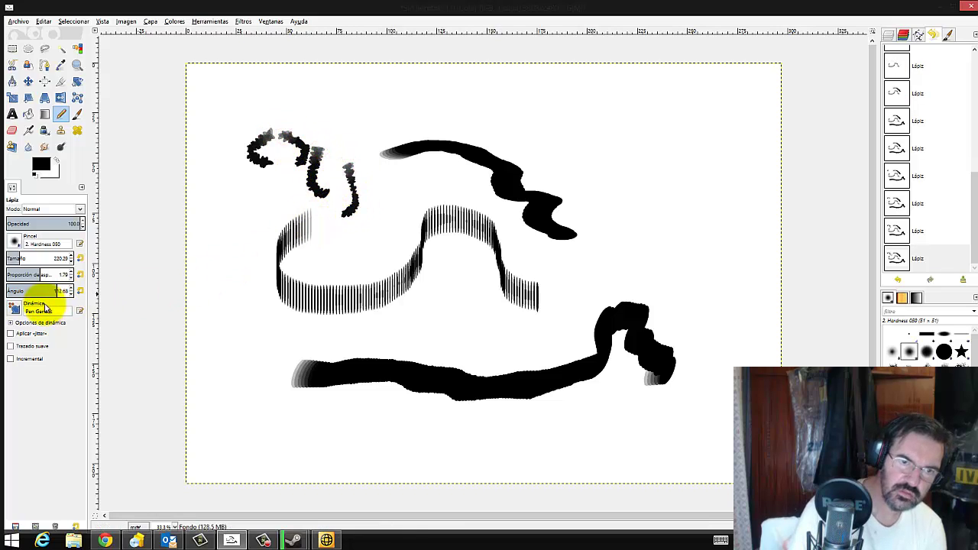
click(14, 308)
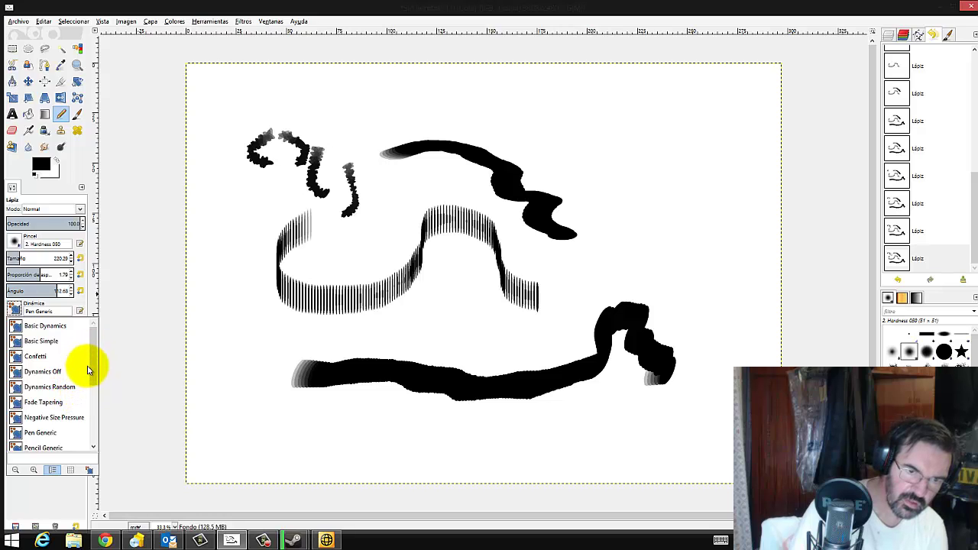
drag(94, 360, 91, 408)
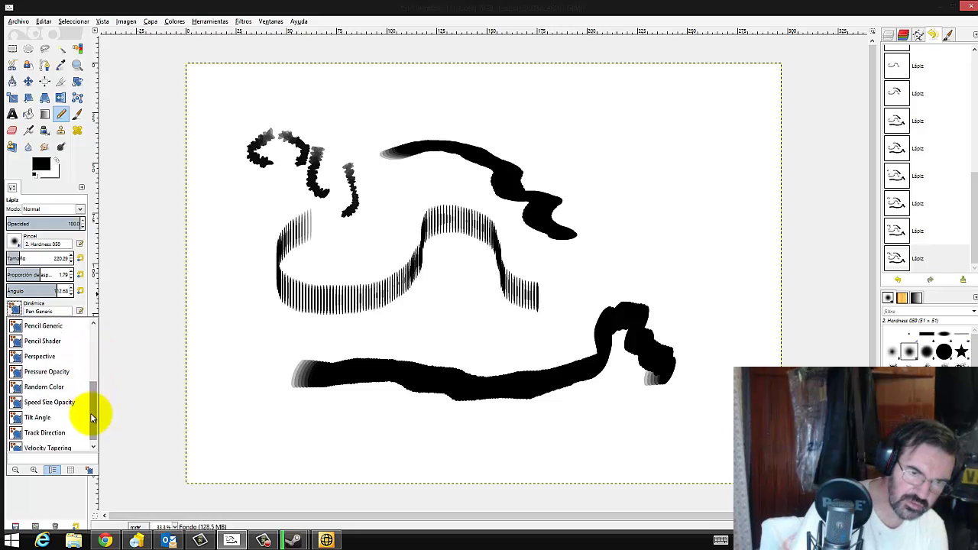
click(19, 366)
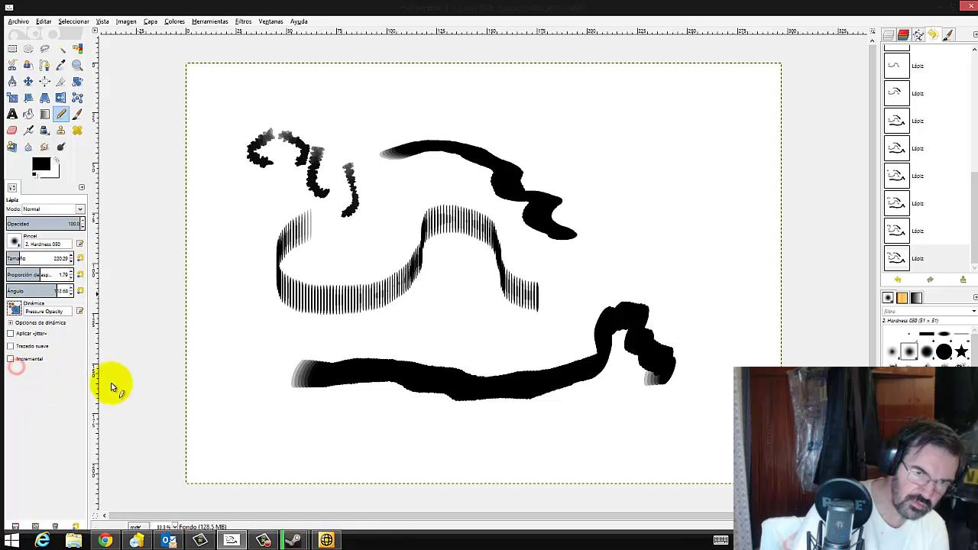
mouse_move(244, 330)
mouse_down()
mouse_move(236, 382)
mouse_move(257, 354)
mouse_move(262, 385)
mouse_move(304, 403)
mouse_move(530, 443)
mouse_move(604, 432)
mouse_up()
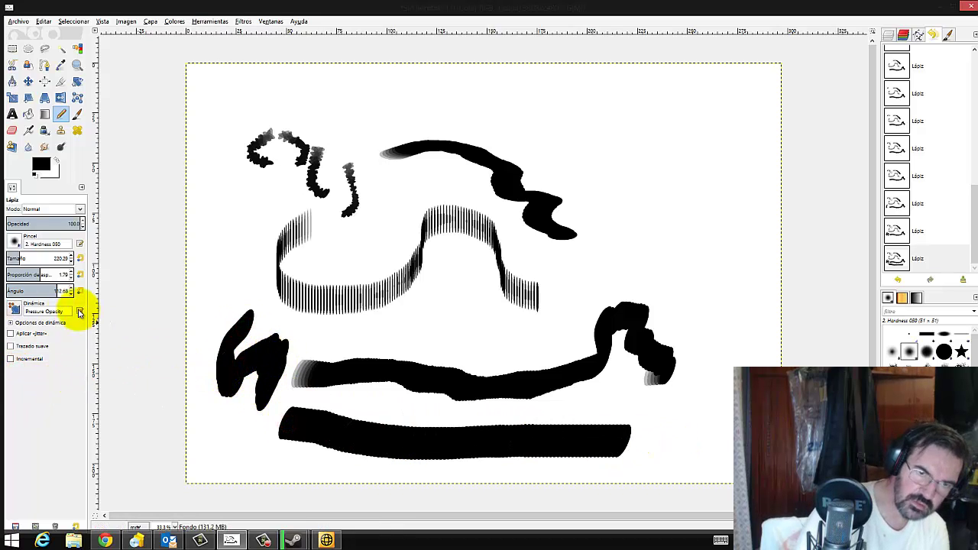
Raise the dynamics fade length to 1079 px and paint a thick stroke at upper right.
click(11, 323)
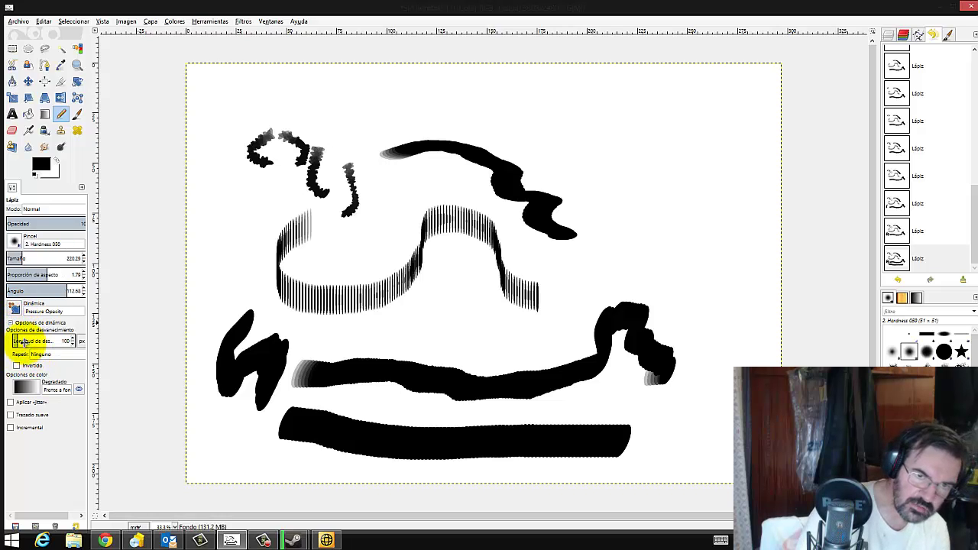
drag(17, 343, 66, 339)
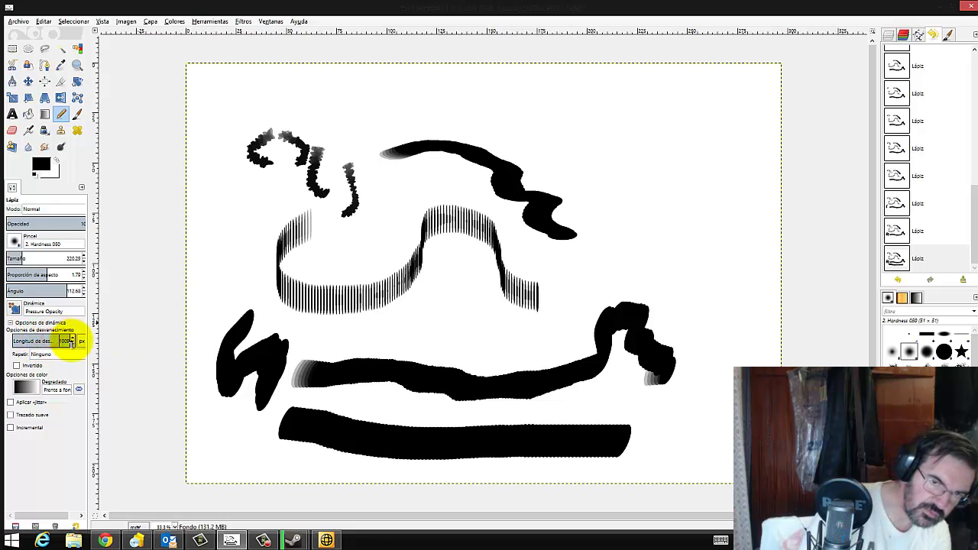
mouse_move(550, 114)
mouse_down()
mouse_move(657, 244)
mouse_move(634, 281)
mouse_up()
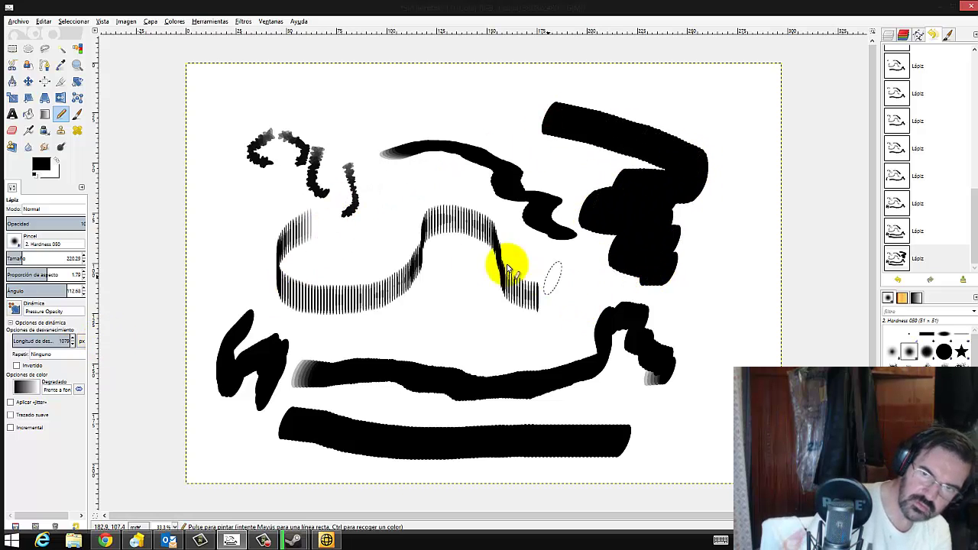
click(44, 22)
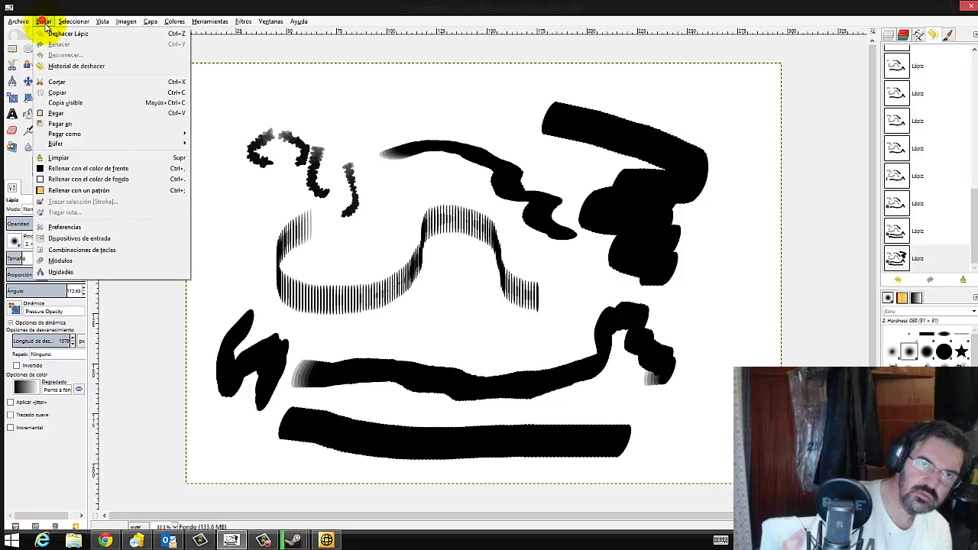
Clear the canvas to white, widen the Tool Options panel, and keep fade repeat at Ninguno.
click(61, 158)
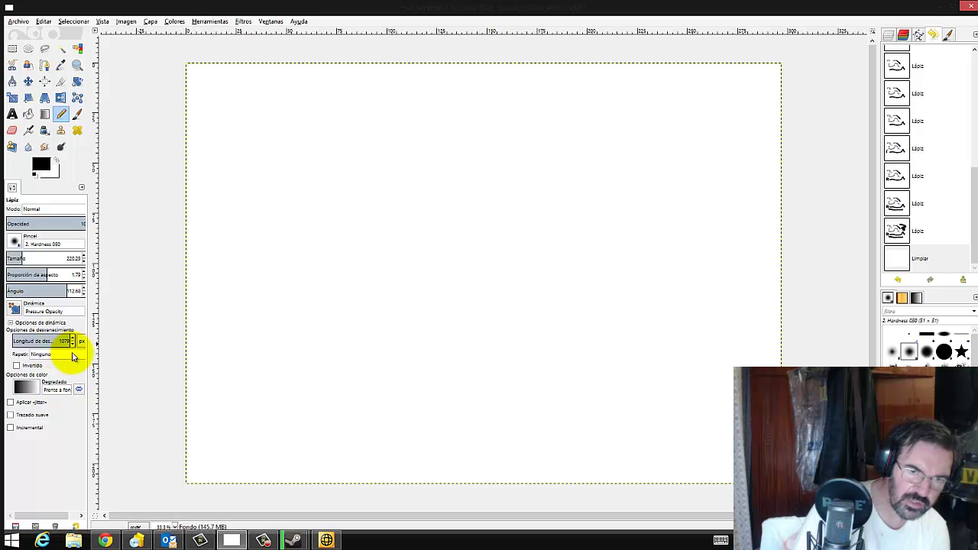
drag(88, 358, 116, 352)
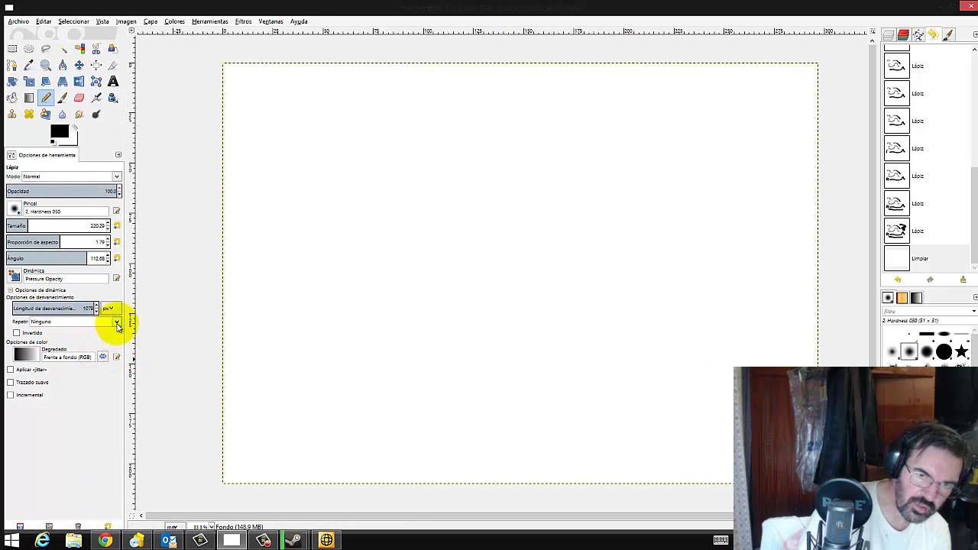
click(117, 324)
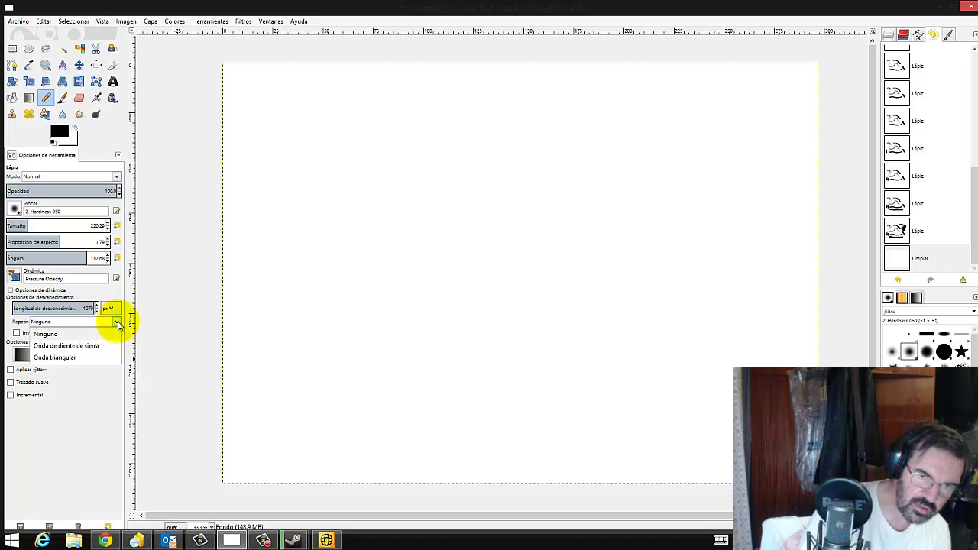
click(118, 325)
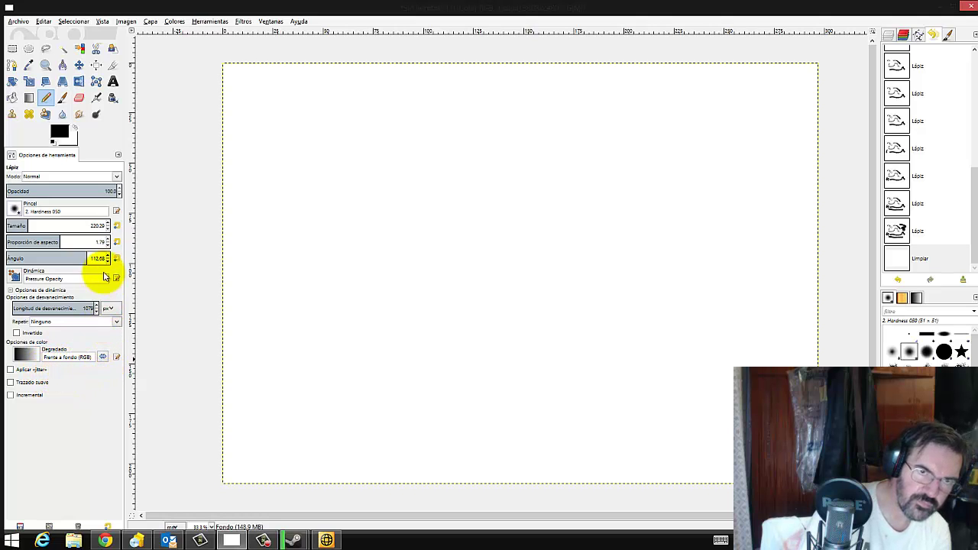
click(118, 179)
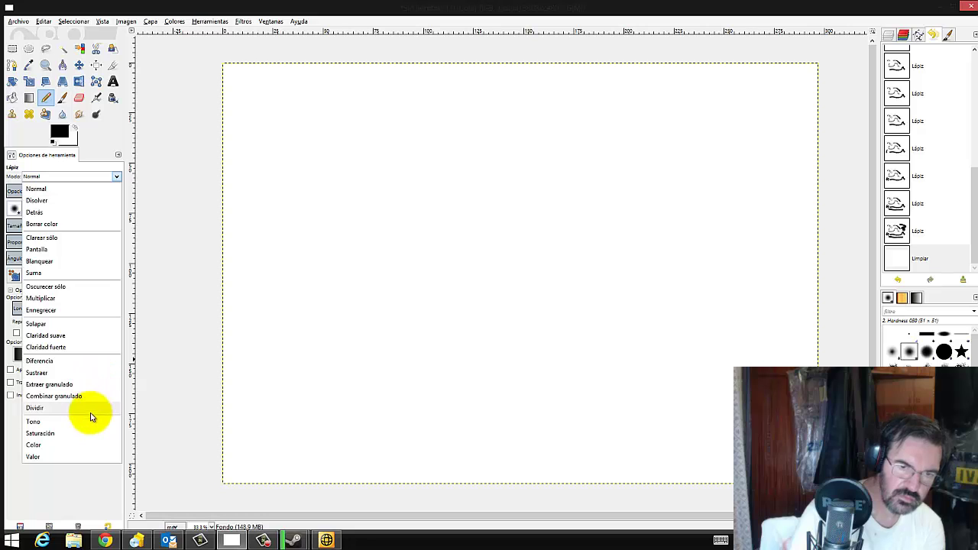
Test Color mode with an inverted Abstract 1 gradient by dabbing the canvas.
click(89, 447)
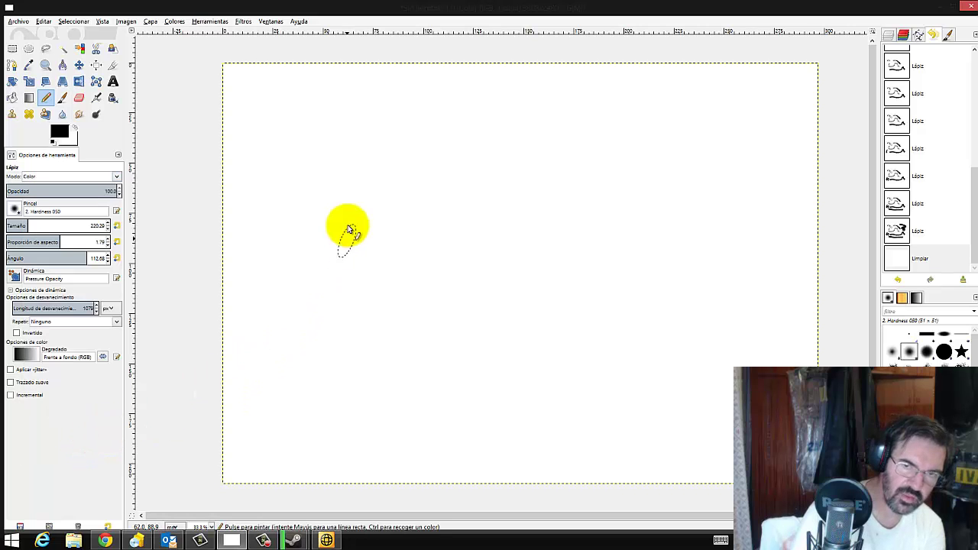
click(318, 204)
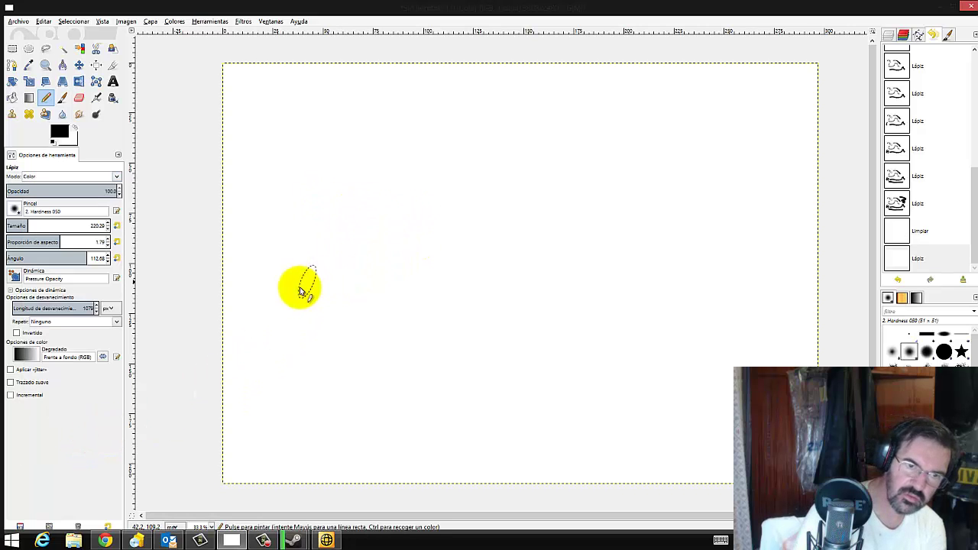
click(34, 355)
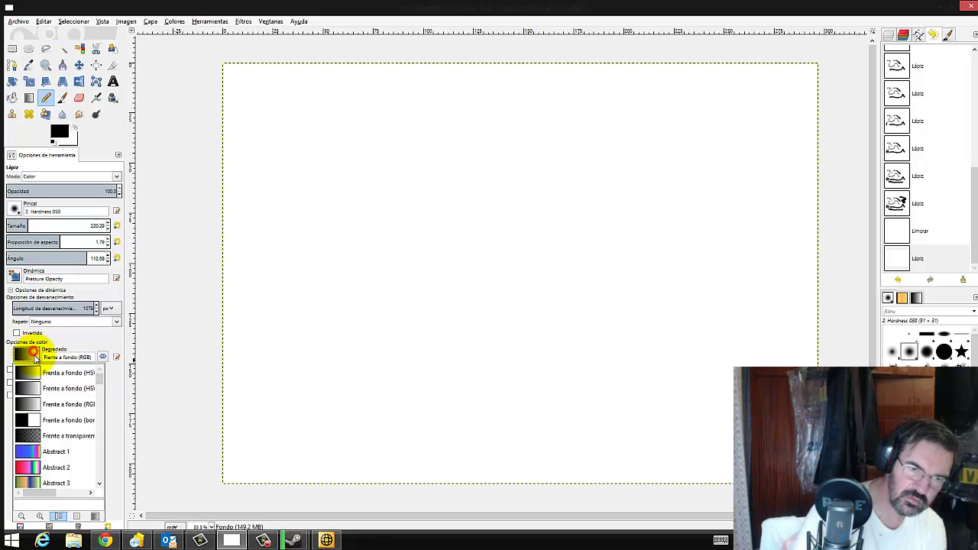
click(24, 451)
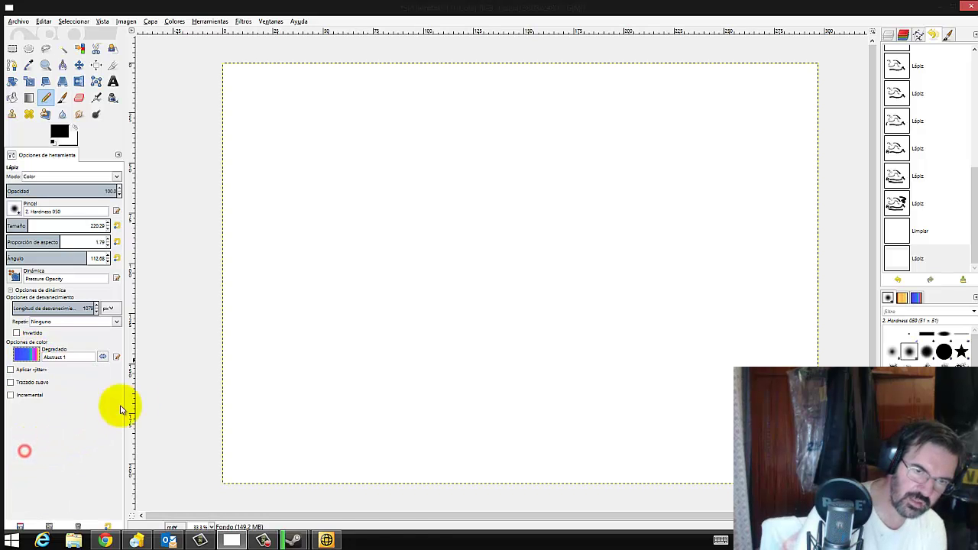
click(299, 236)
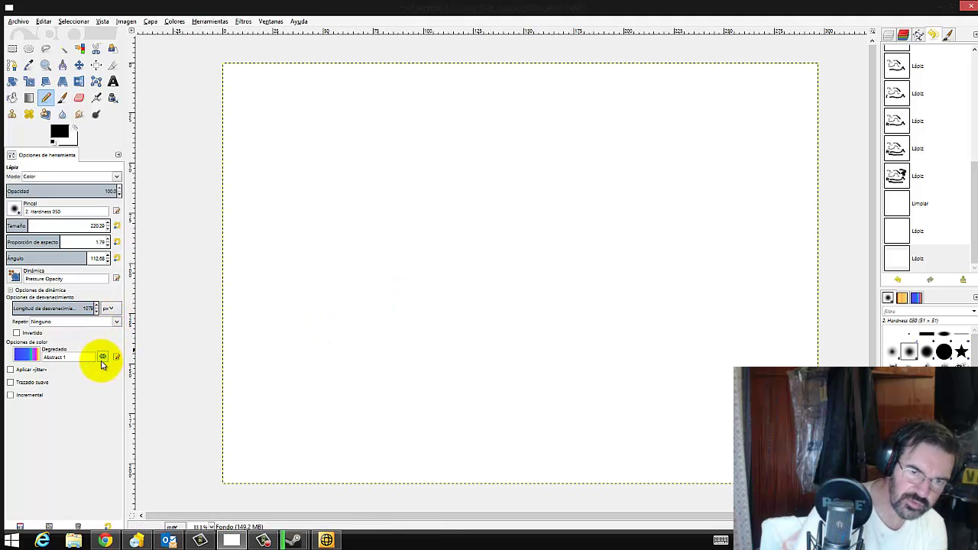
click(22, 335)
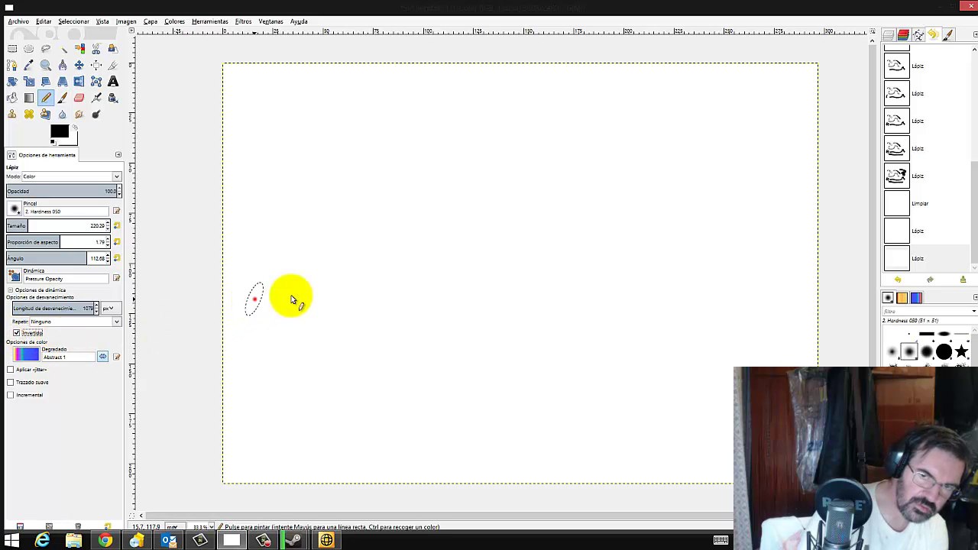
click(253, 298)
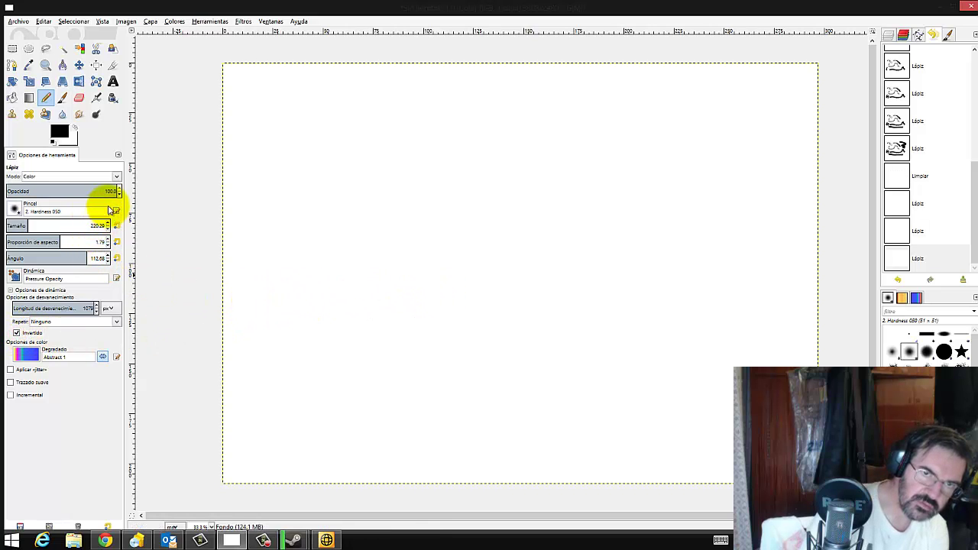
Paint thick strokes in Dissolve and Behind modes, then return the blend mode to Normal.
click(118, 178)
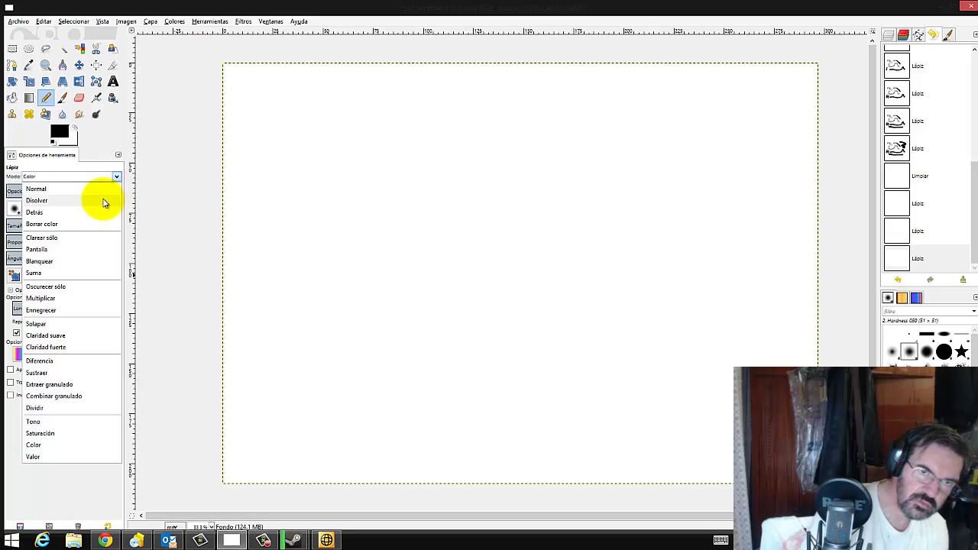
click(105, 199)
mouse_move(309, 224)
mouse_down()
mouse_move(394, 353)
mouse_move(378, 372)
mouse_up()
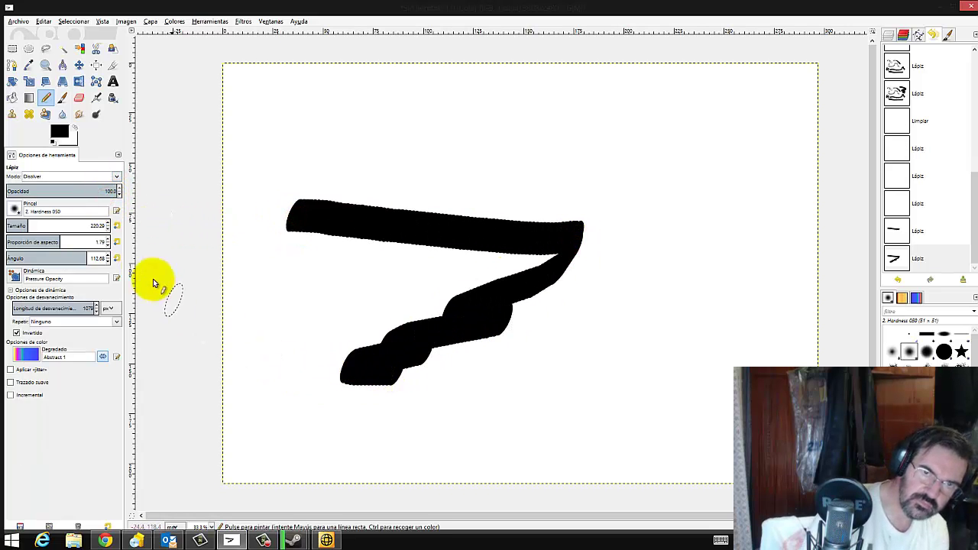
click(117, 178)
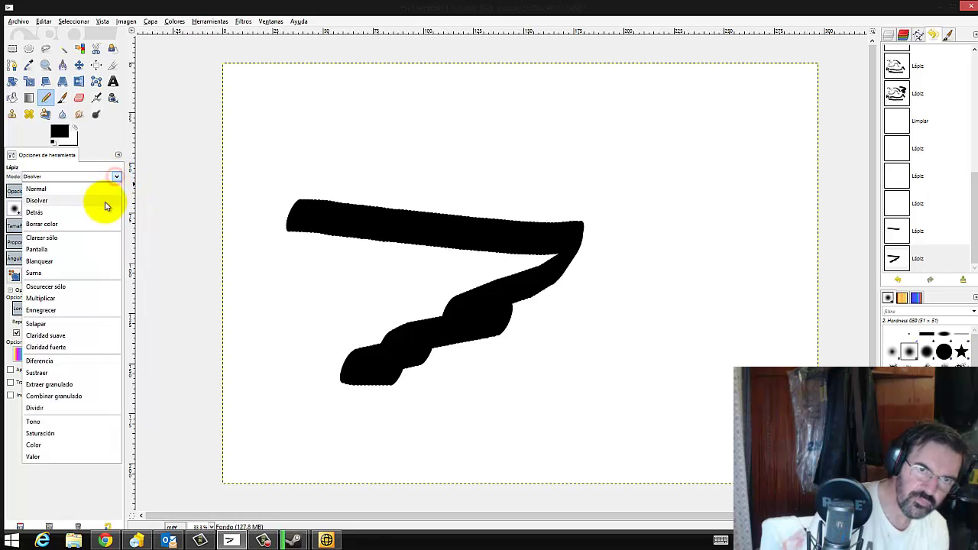
click(102, 212)
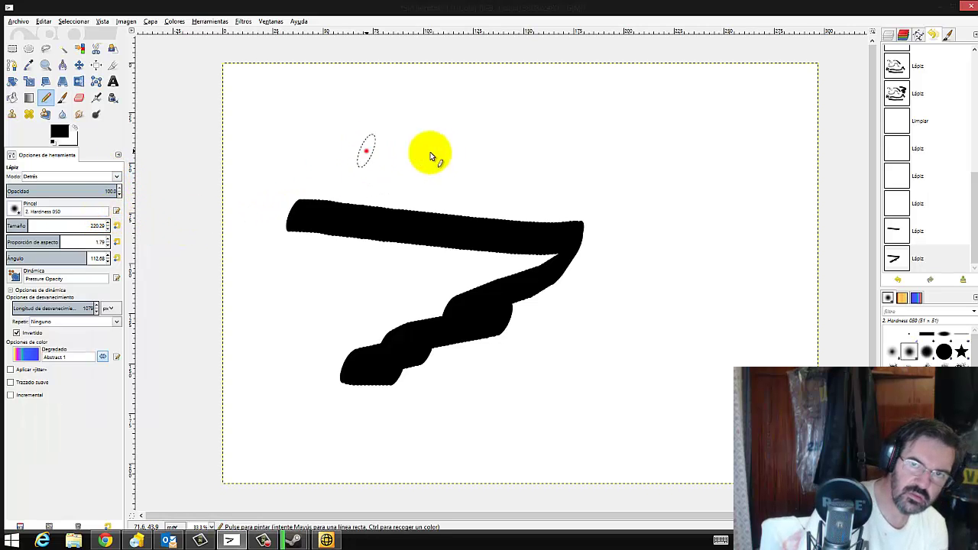
drag(366, 150, 456, 189)
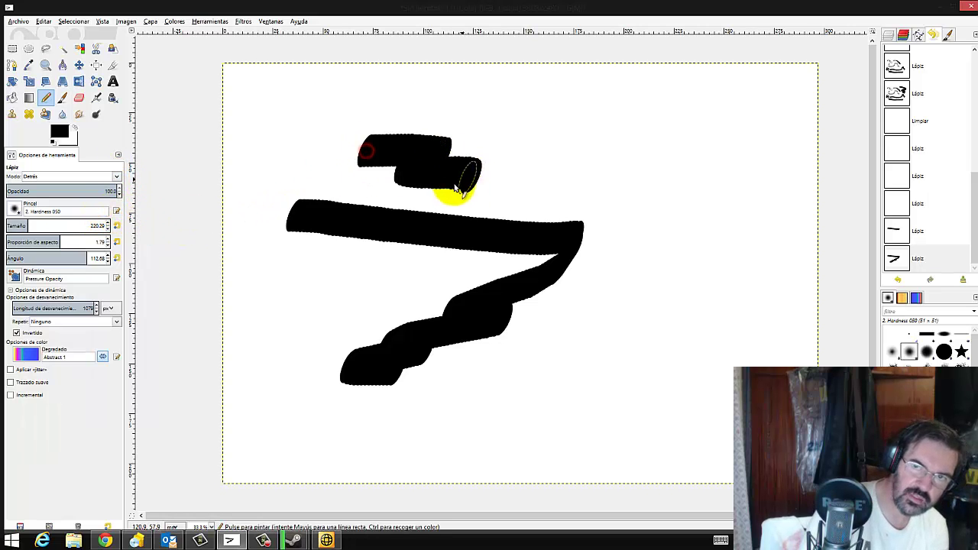
click(118, 178)
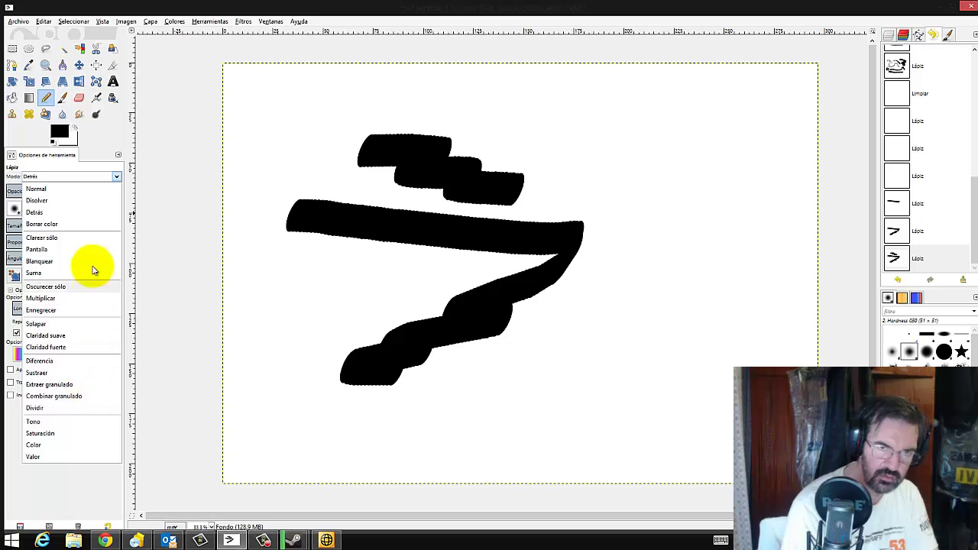
click(97, 191)
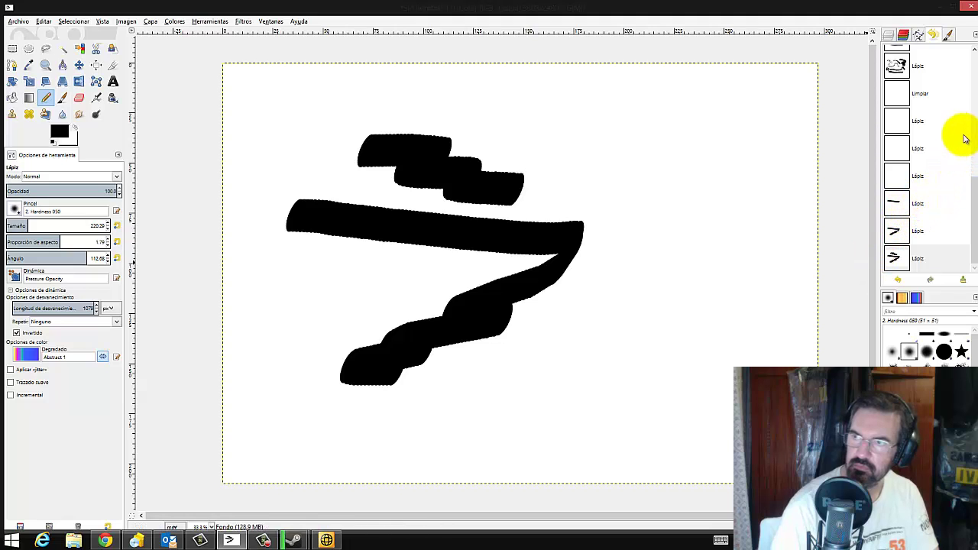
Enable pencil jitter with a high amount and paint scattered jittered dabs.
click(948, 36)
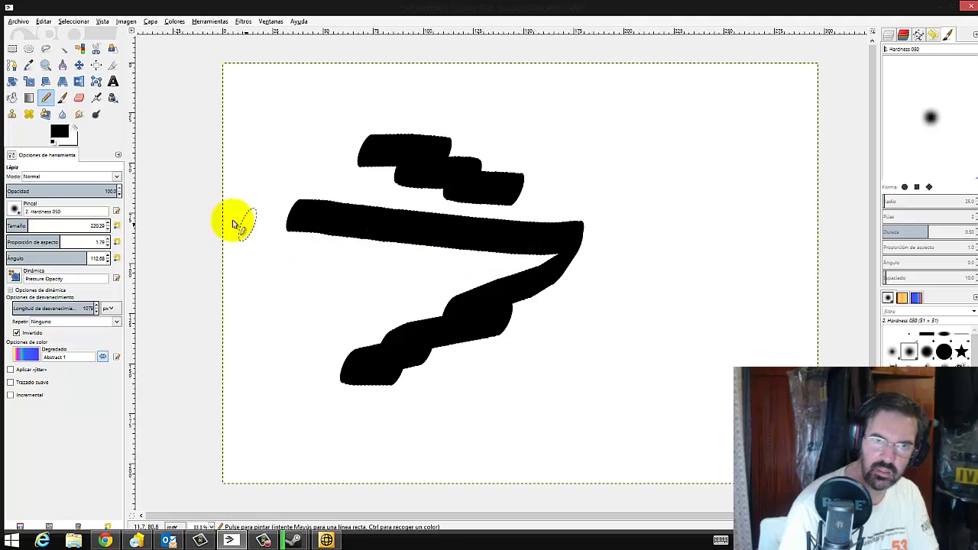
click(10, 370)
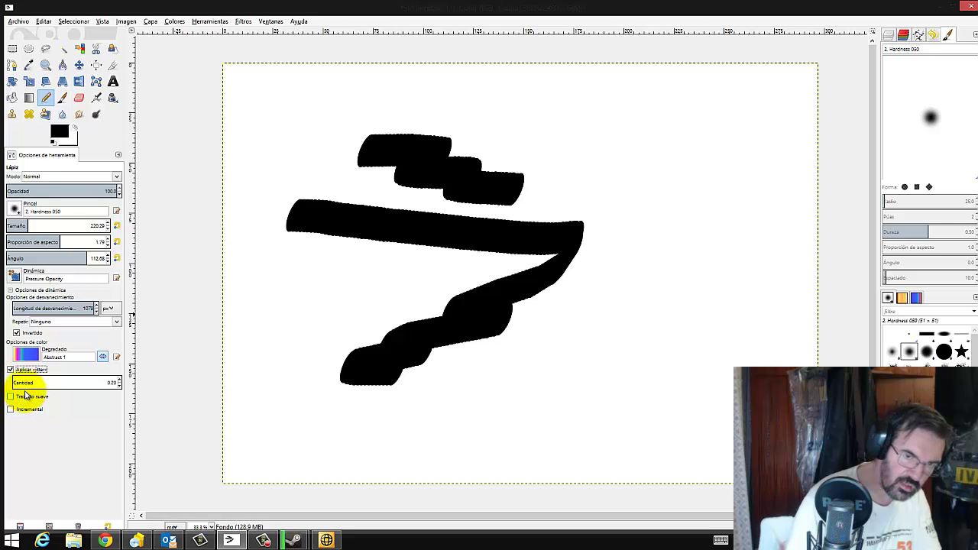
drag(26, 385, 115, 384)
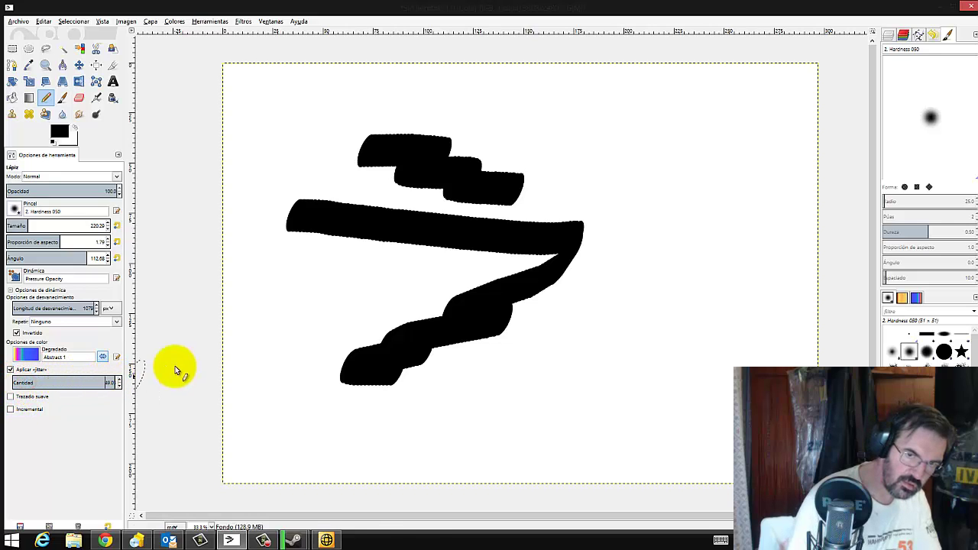
mouse_move(275, 350)
mouse_down()
mouse_move(334, 375)
mouse_move(308, 393)
mouse_up()
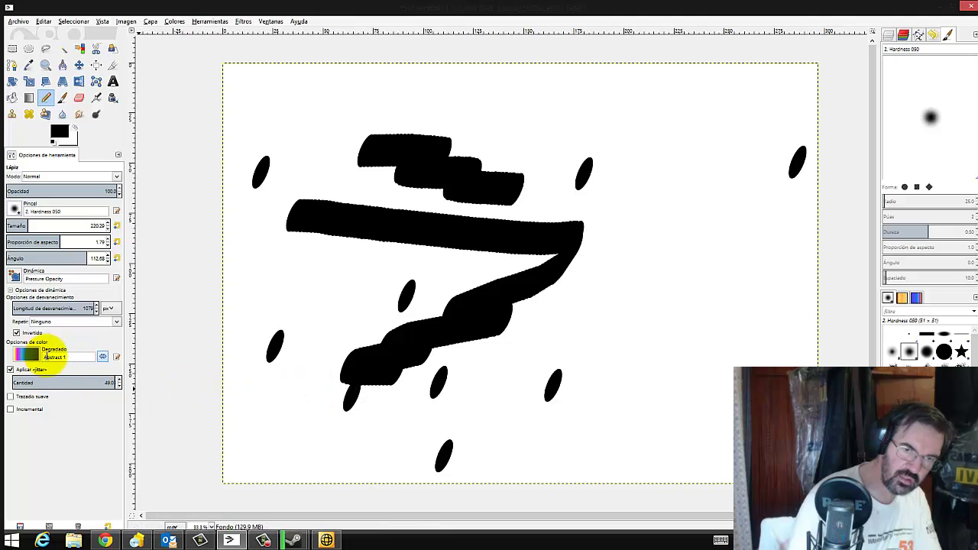
Set jitter to zero, enable Smooth stroke, and draw long test strokes across the canvas.
drag(43, 384, 21, 383)
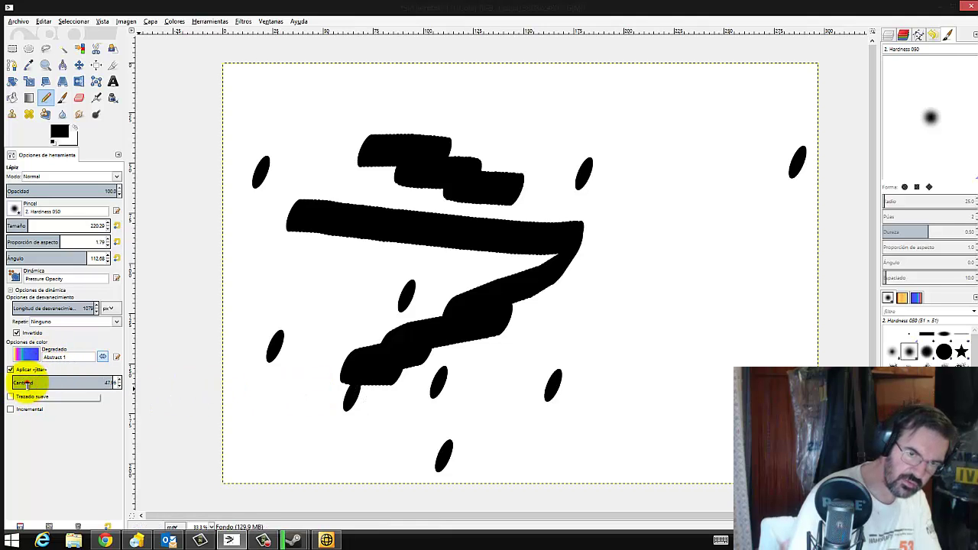
click(26, 384)
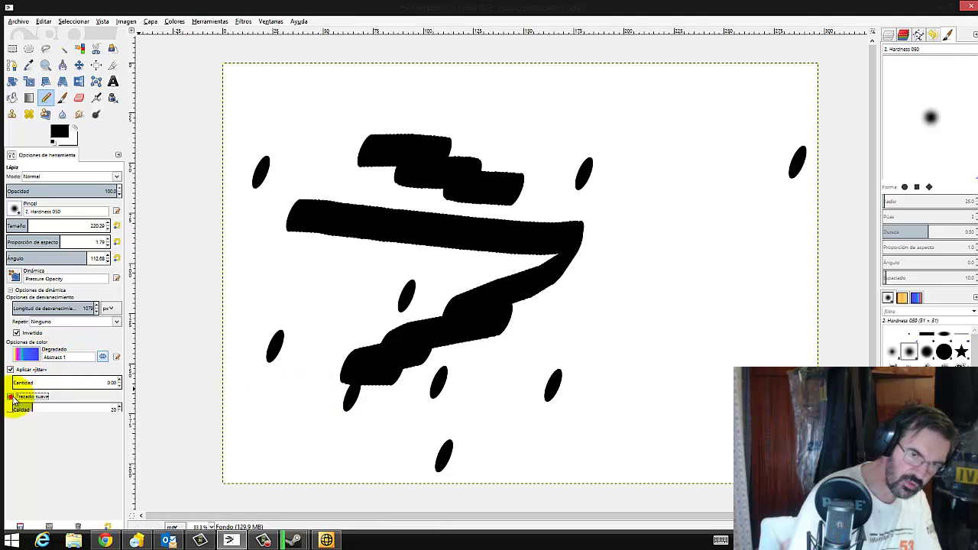
click(11, 396)
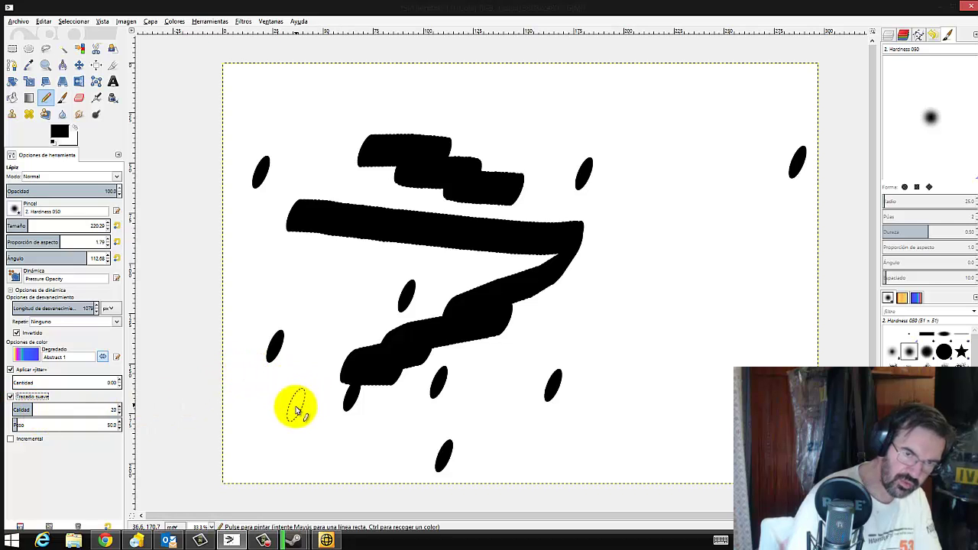
drag(277, 413, 518, 410)
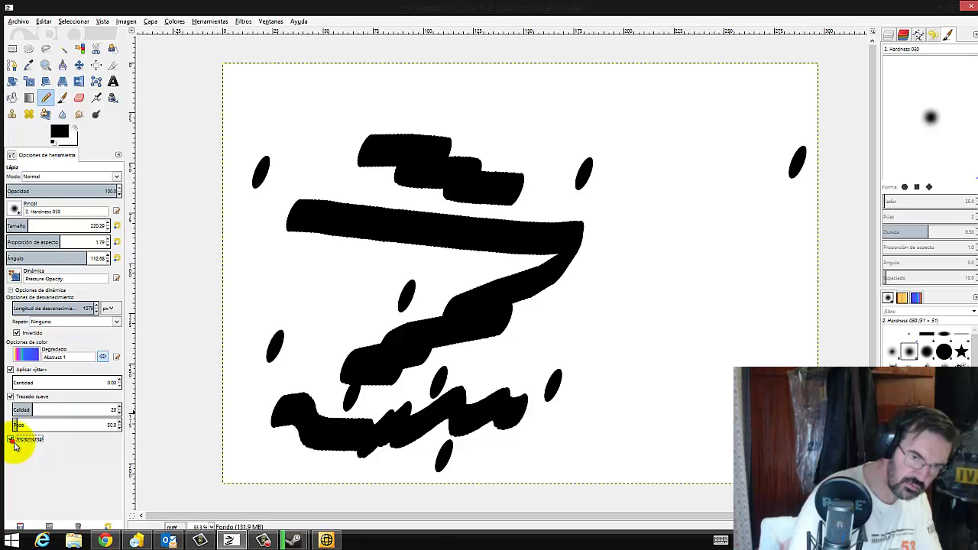
mouse_move(284, 299)
mouse_down()
mouse_move(631, 298)
mouse_move(741, 279)
mouse_up()
drag(699, 316, 629, 375)
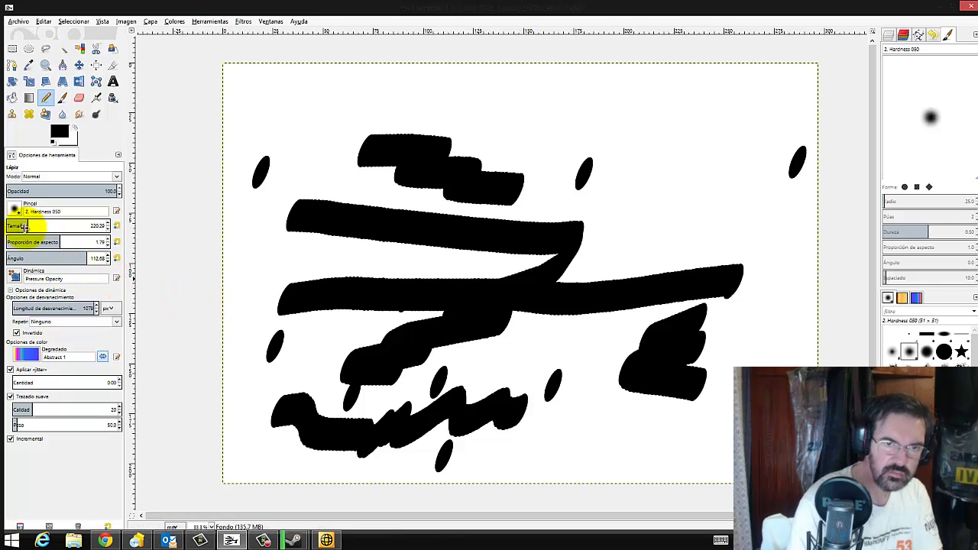
Shrink the pencil size to about 42 and draw a small squiggle top left.
drag(28, 225, 16, 227)
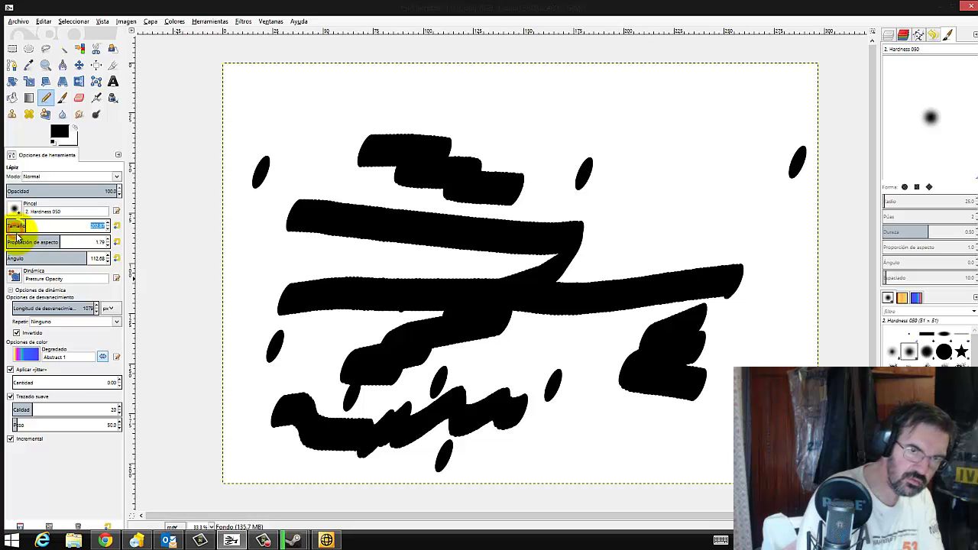
drag(17, 236, 19, 227)
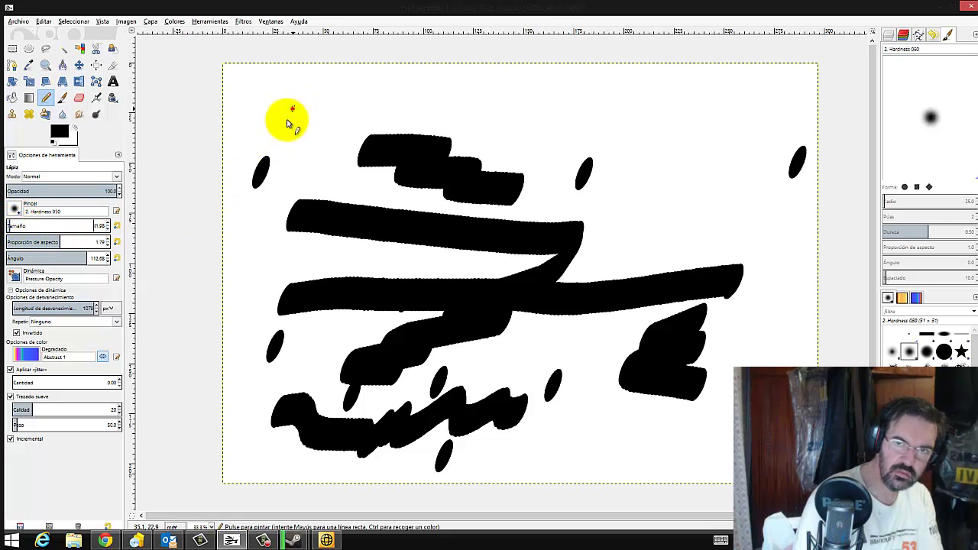
drag(291, 105, 315, 137)
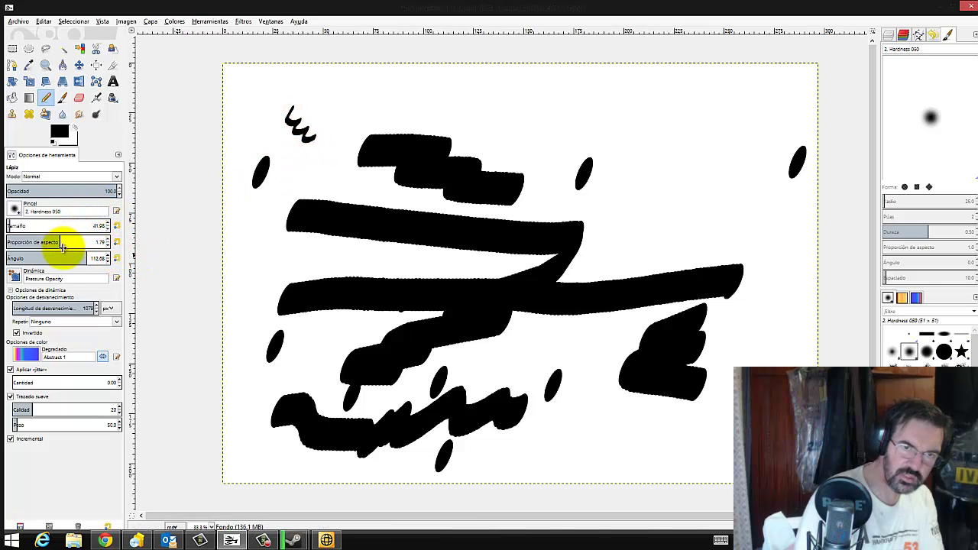
Reset brush angle to 0, draw an O loop, raise smoothing quality, and draw a zigzag.
drag(65, 261, 43, 259)
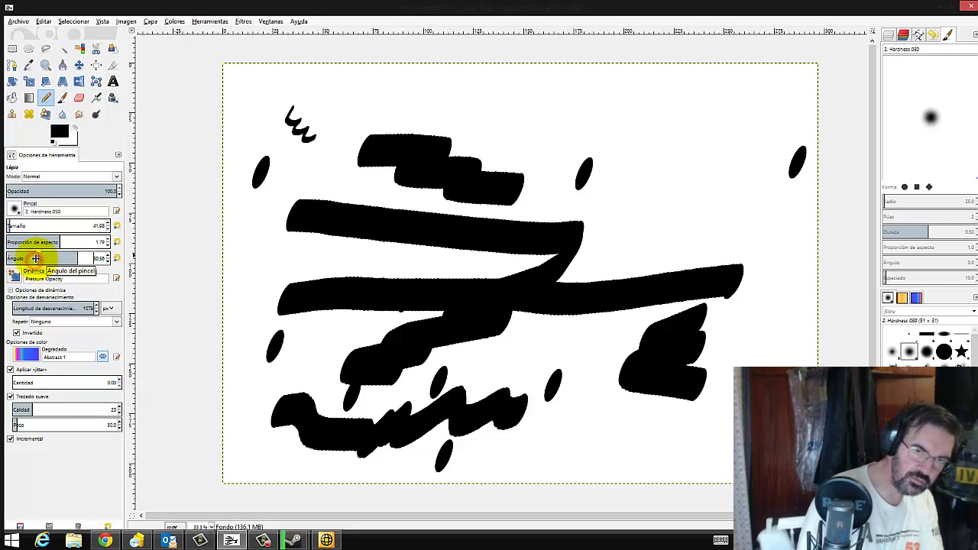
scroll(36, 259, up, 3)
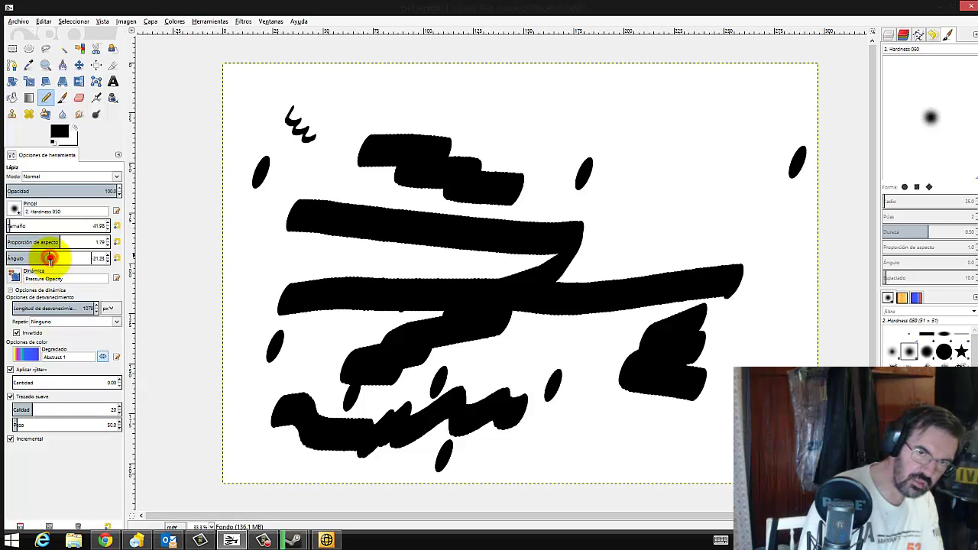
click(117, 258)
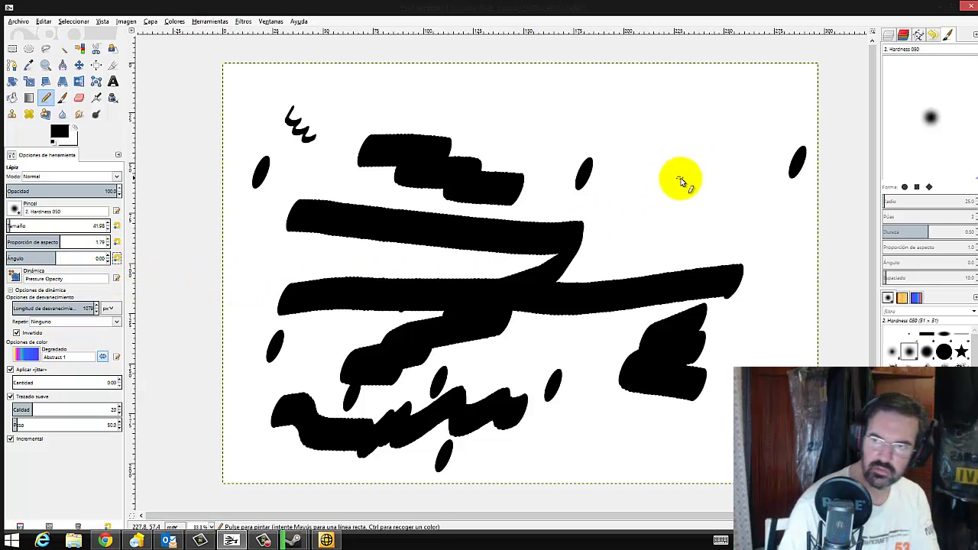
drag(681, 178, 677, 222)
mouse_move(671, 183)
mouse_down()
mouse_move(677, 238)
mouse_move(691, 230)
mouse_up()
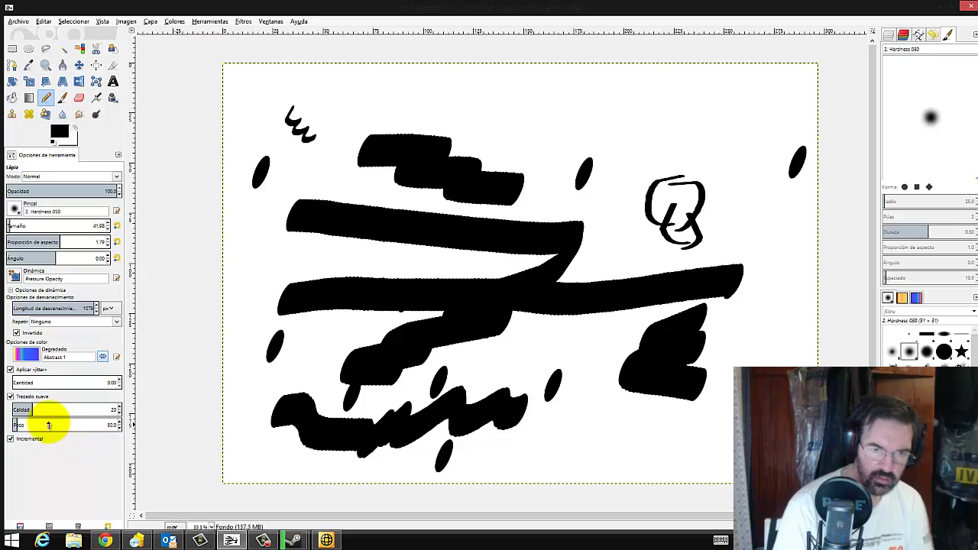
drag(36, 413, 86, 411)
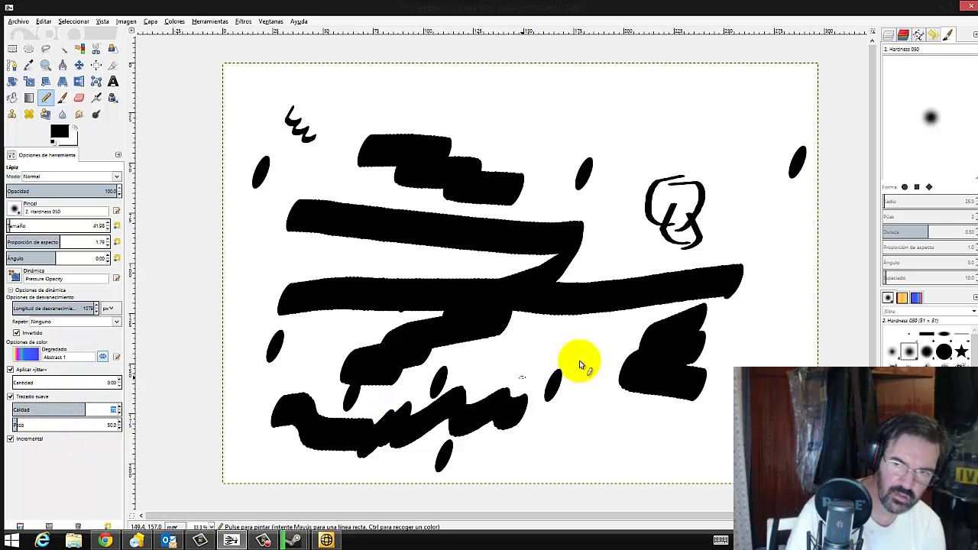
mouse_move(588, 341)
mouse_down()
mouse_move(589, 382)
mouse_move(604, 414)
mouse_move(653, 418)
mouse_move(690, 443)
mouse_move(716, 437)
mouse_move(699, 447)
mouse_up()
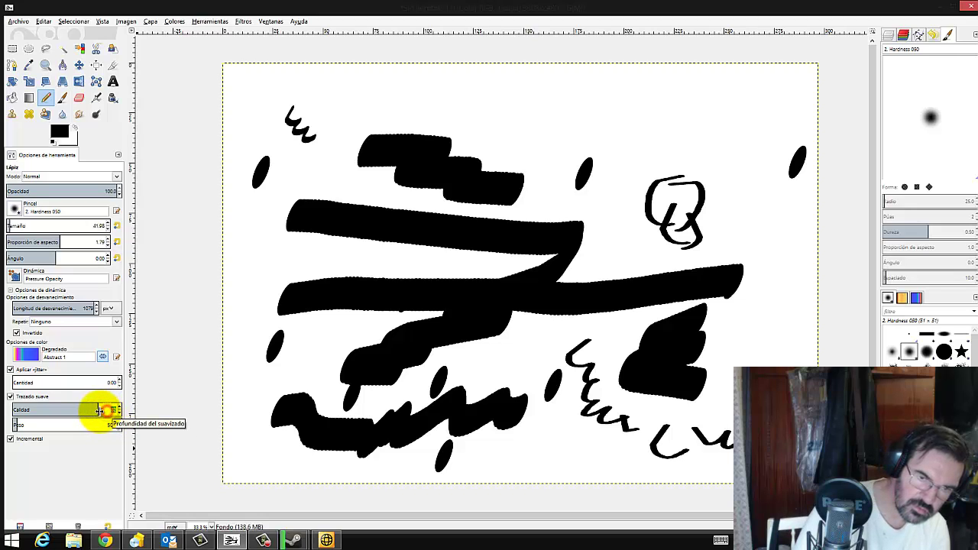
Increase the smooth-stroke weight and draw curling test squiggles at top right.
click(90, 428)
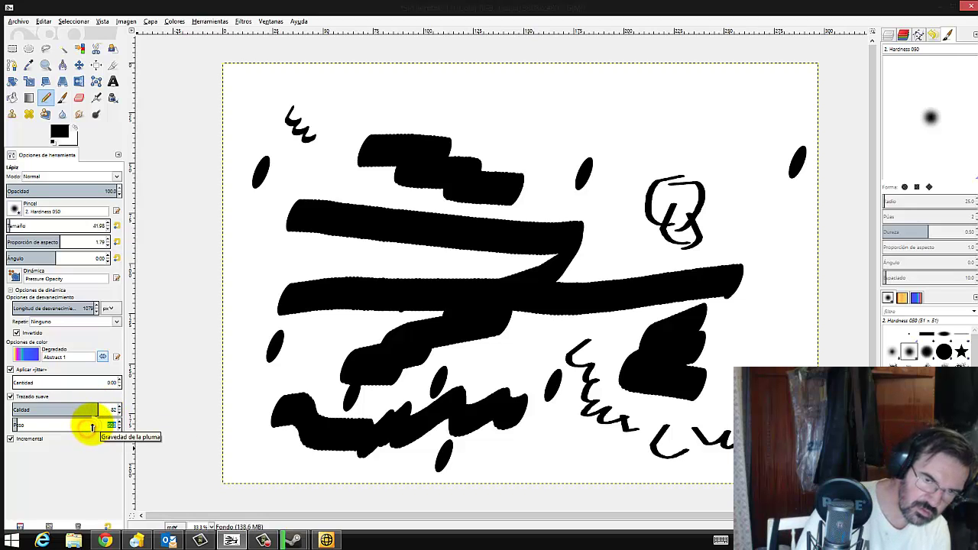
click(93, 426)
click(105, 422)
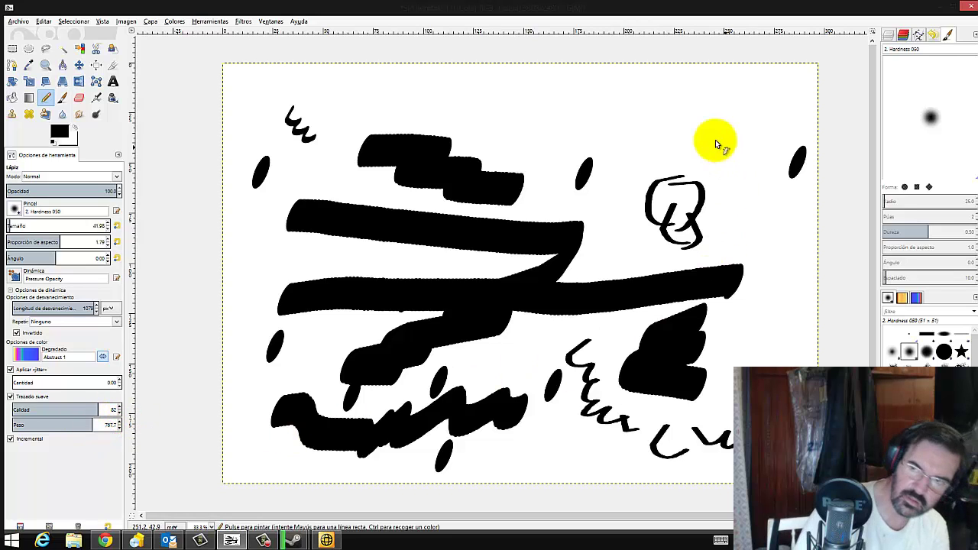
mouse_move(675, 140)
mouse_down()
mouse_move(677, 162)
mouse_move(694, 165)
mouse_up()
mouse_move(750, 181)
mouse_down()
mouse_move(749, 210)
mouse_move(731, 219)
mouse_move(775, 247)
mouse_up()
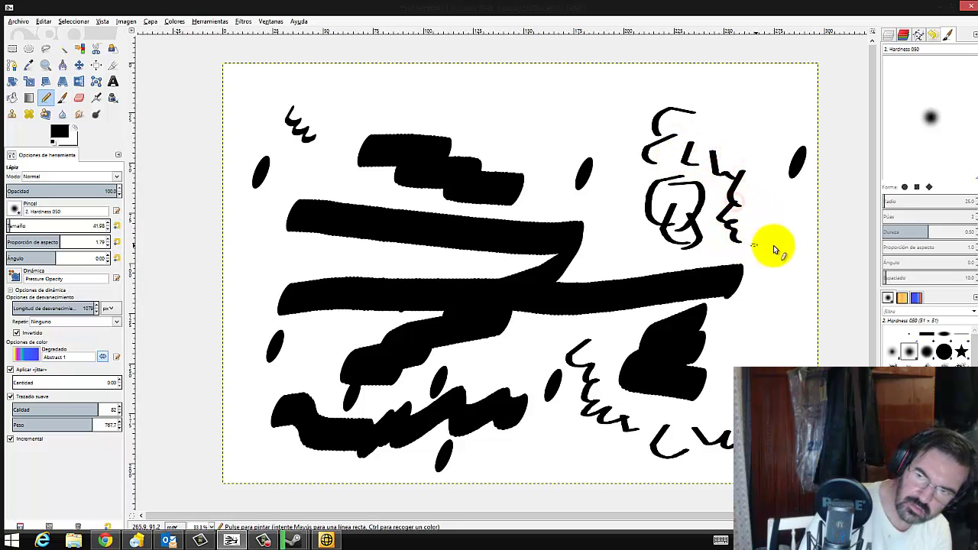
Set smoothing quality to 1 and weight to 3.0, then scribble a small blob at left.
mouse_move(27, 410)
mouse_down()
mouse_move(11, 426)
mouse_move(21, 428)
mouse_up()
click(19, 428)
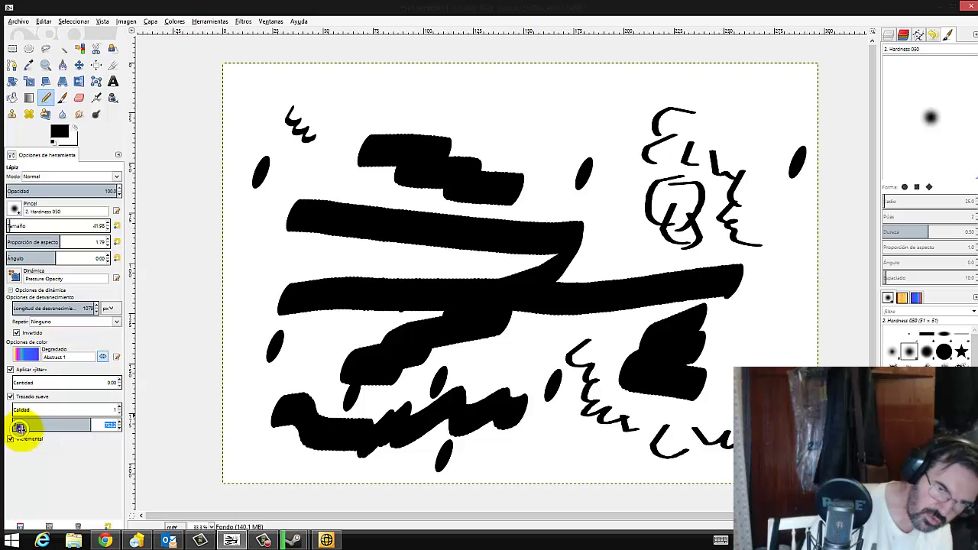
click(24, 425)
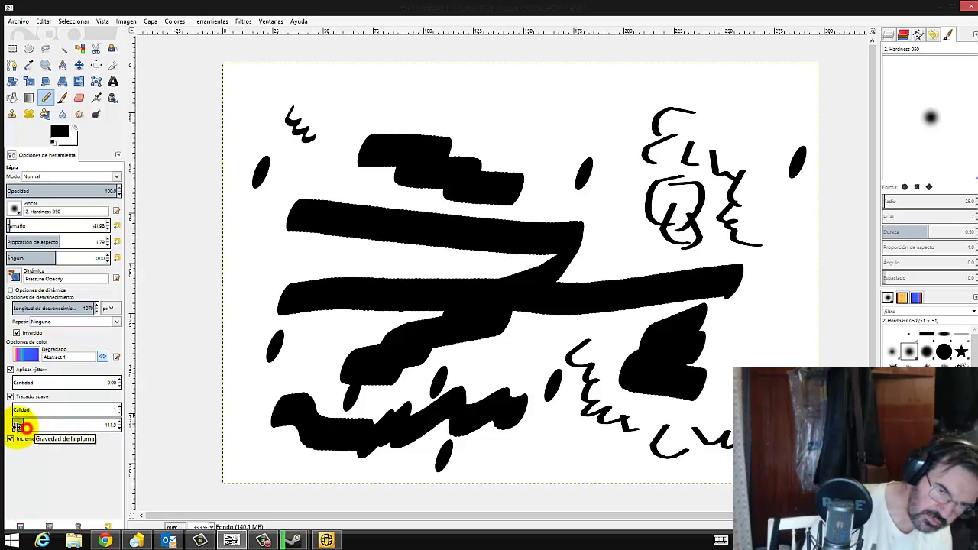
drag(16, 425, 14, 428)
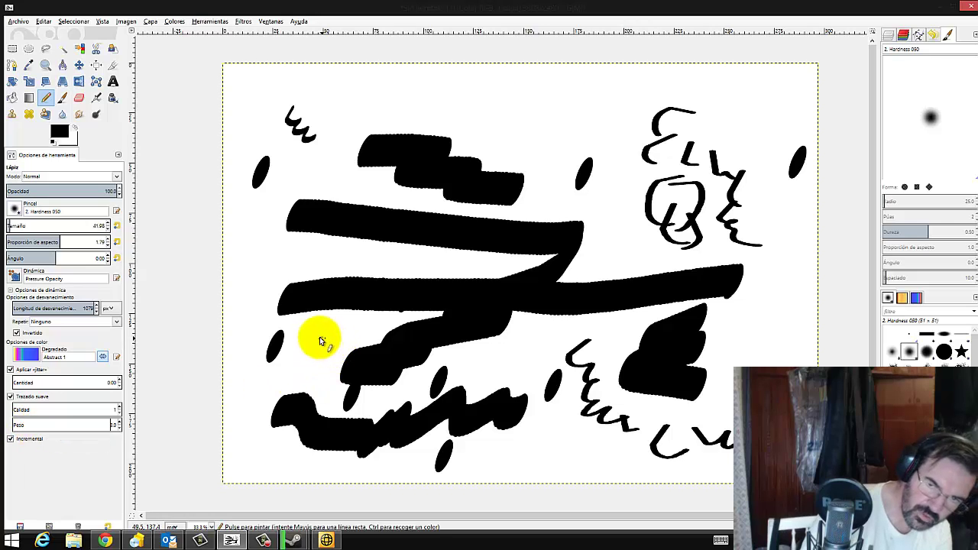
mouse_move(324, 364)
mouse_down()
mouse_move(323, 343)
mouse_move(310, 359)
mouse_move(317, 349)
mouse_up()
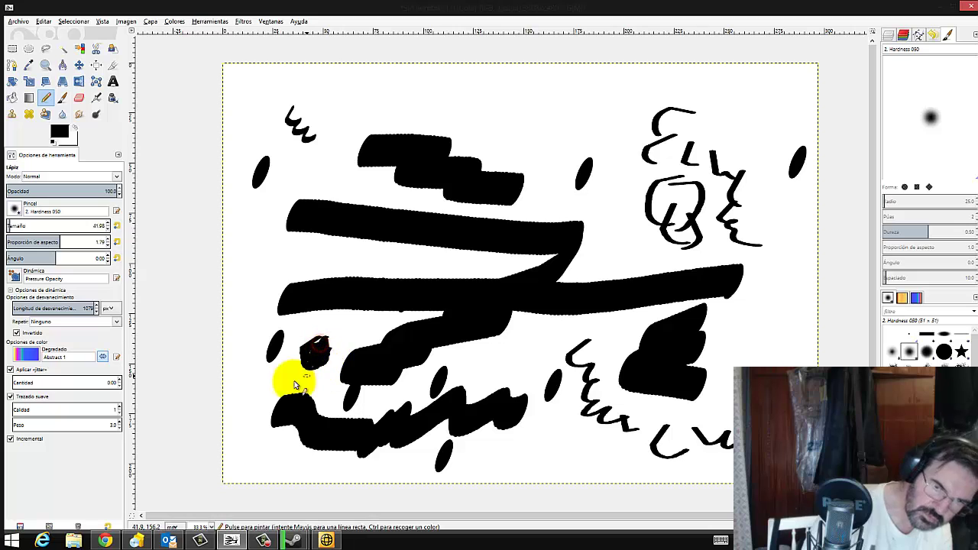
Turn off Incremental, jitter and inverted fade, then draw a small O loop top middle.
click(30, 439)
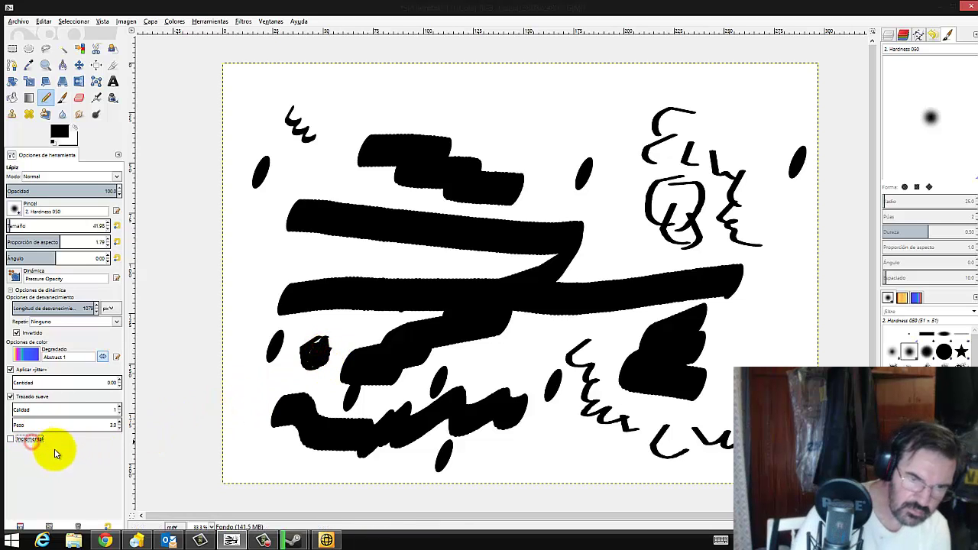
click(31, 371)
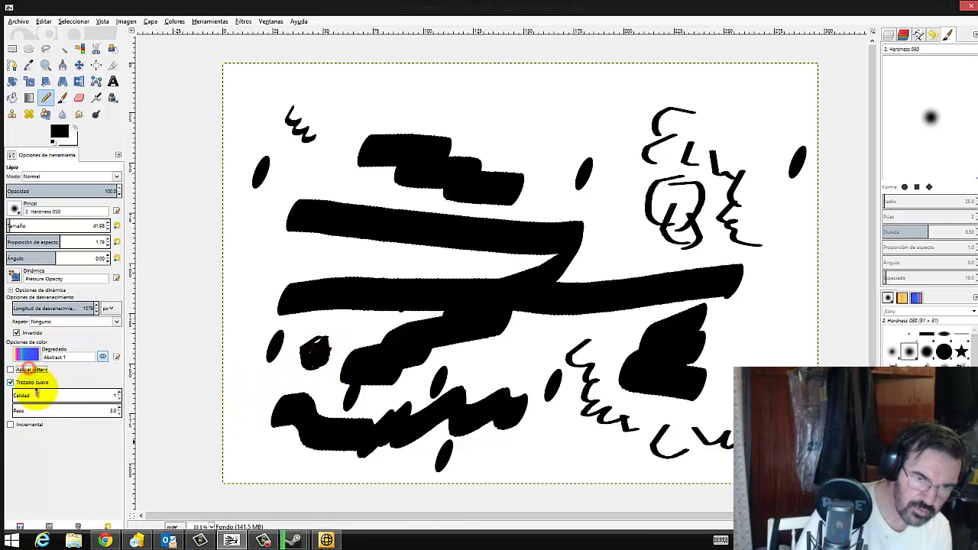
click(31, 333)
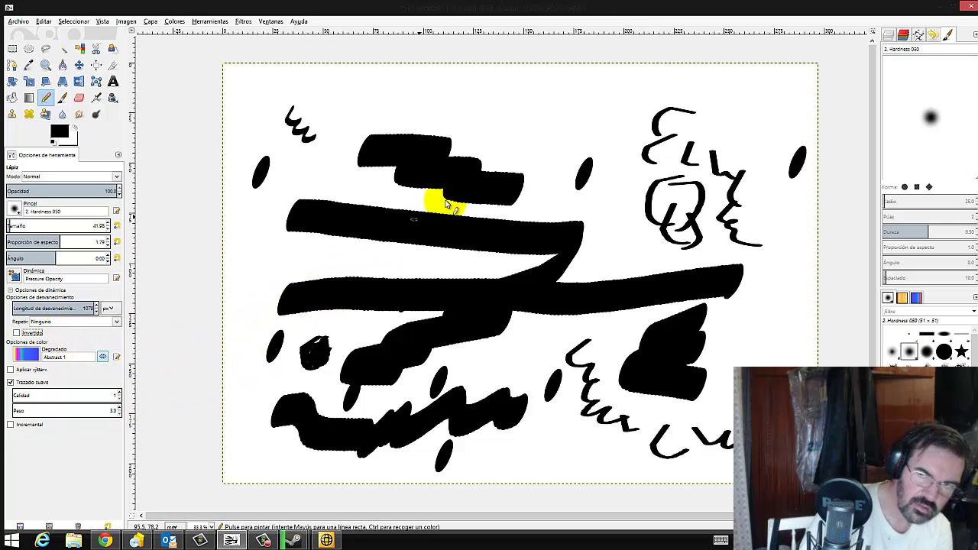
drag(531, 117, 541, 151)
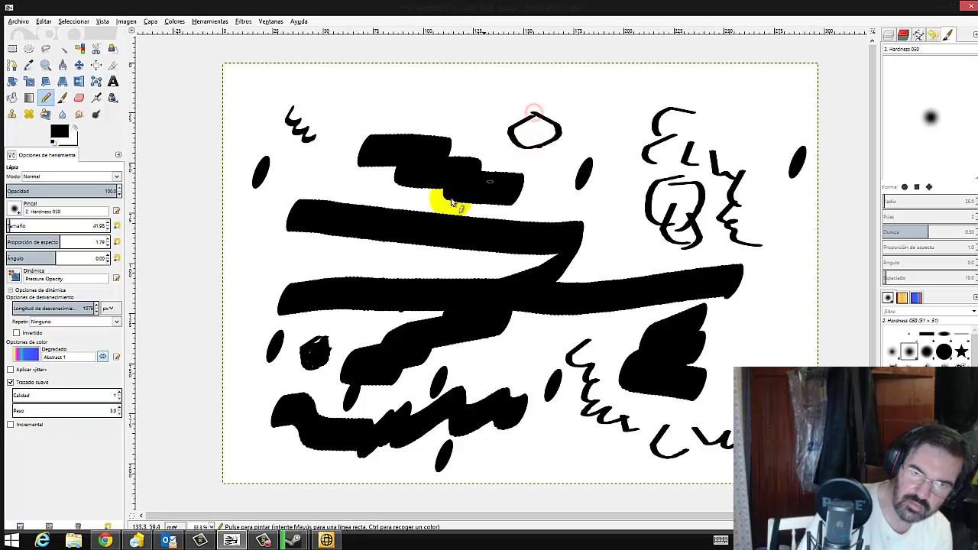
Set smoothing quality to 100 and weight to 1000, drawing small test marks between changes.
click(55, 396)
drag(71, 396, 83, 395)
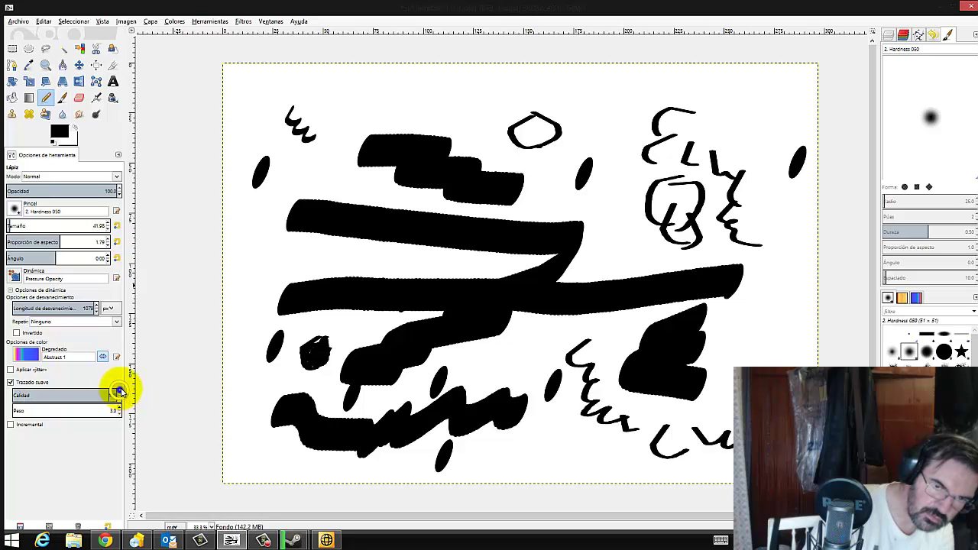
drag(119, 393, 149, 385)
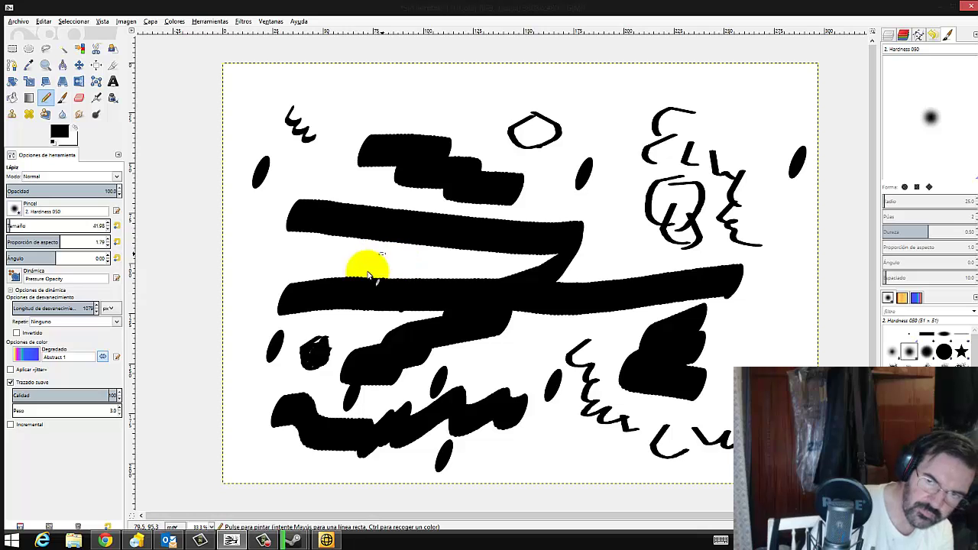
mouse_move(364, 266)
mouse_down()
mouse_move(397, 258)
mouse_move(440, 280)
mouse_up()
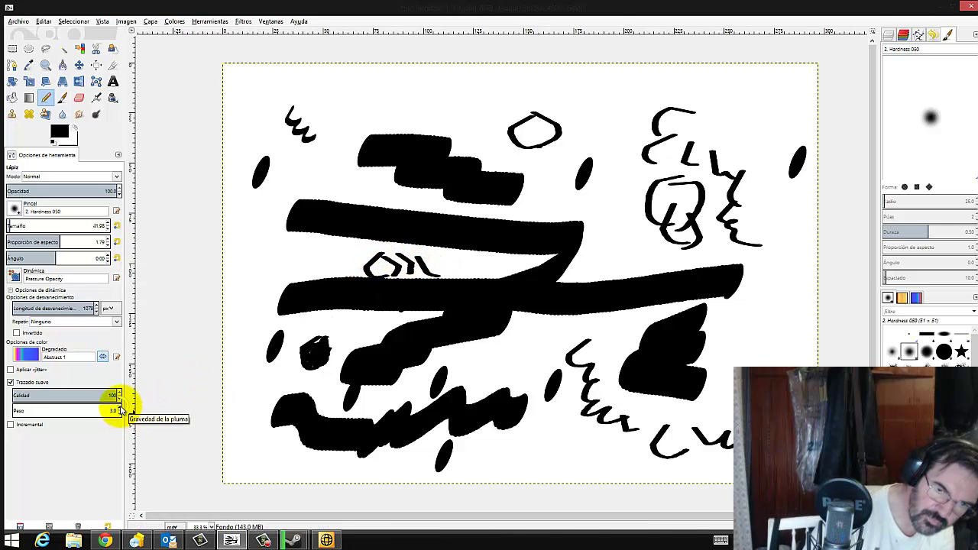
drag(120, 410, 130, 403)
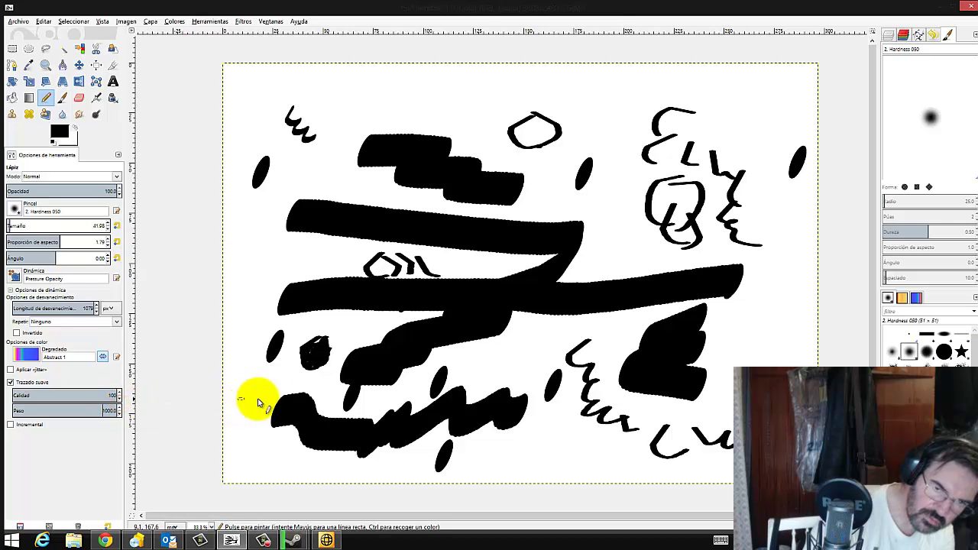
drag(260, 407, 255, 414)
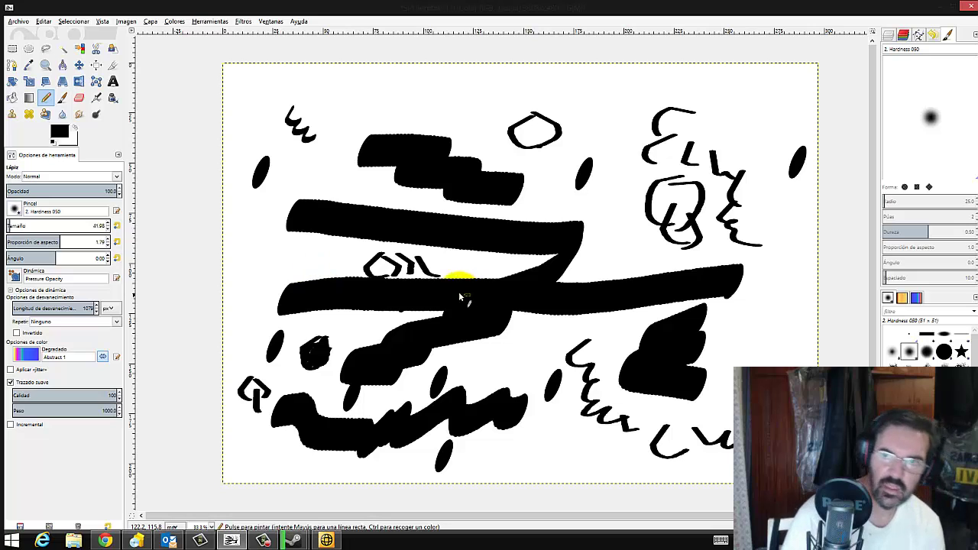
Clear the canvas and shrink the pencil size to 1.00.
click(44, 21)
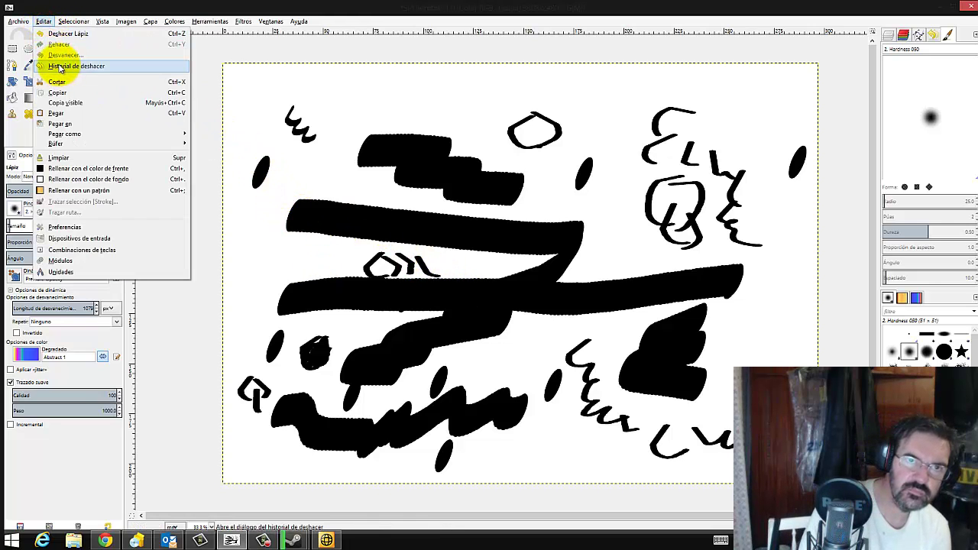
click(61, 158)
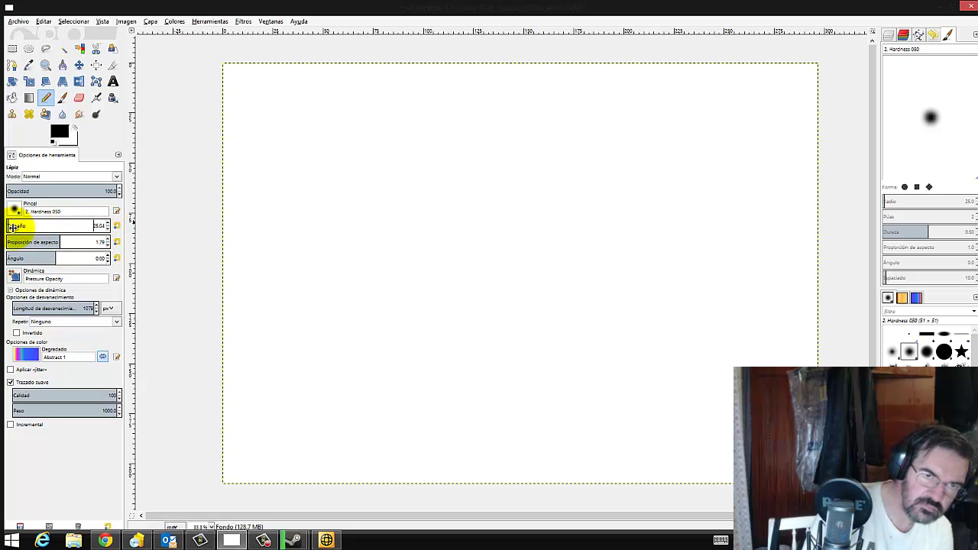
click(13, 227)
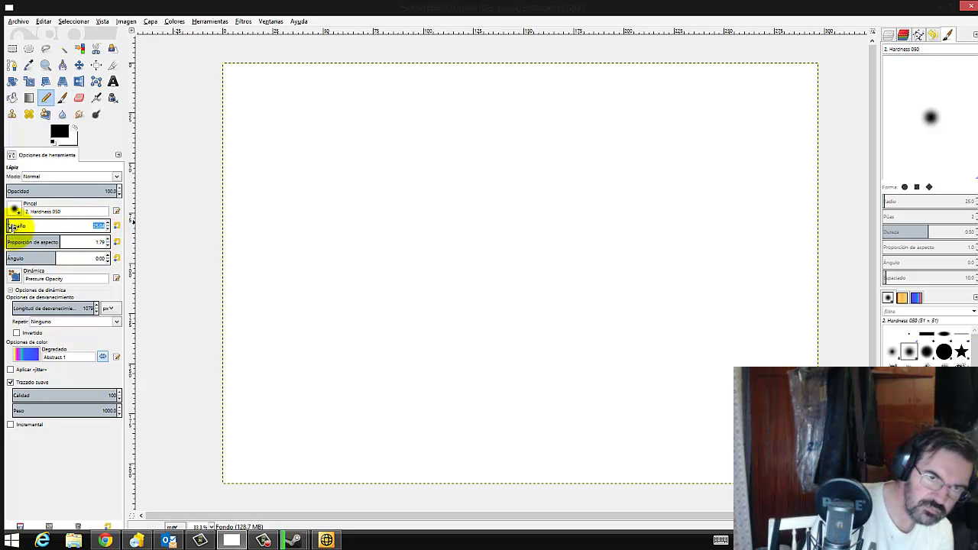
drag(11, 226, 13, 226)
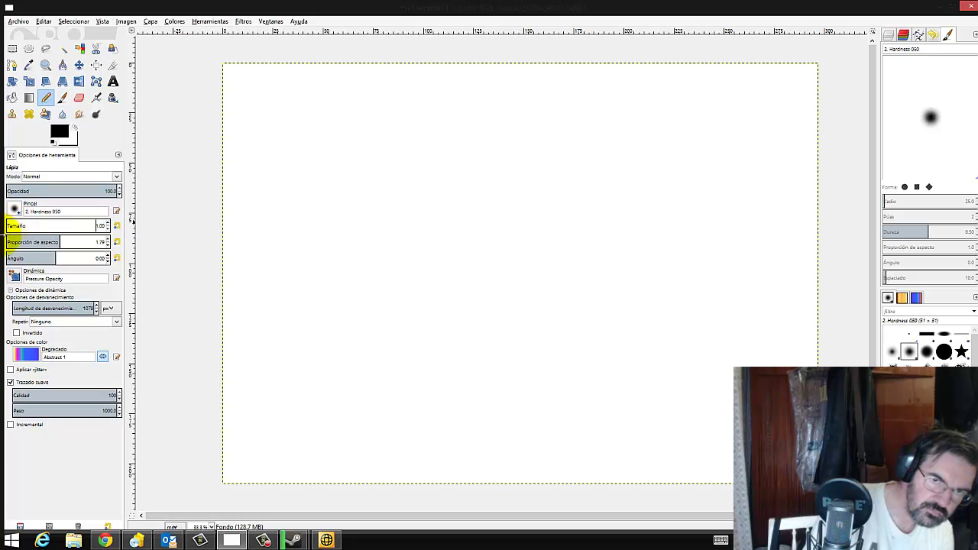
Sketch a thin freehand circle in the upper middle of the canvas.
mouse_move(437, 160)
mouse_down()
mouse_move(405, 181)
mouse_move(406, 210)
mouse_up()
mouse_move(416, 165)
mouse_down()
mouse_move(410, 187)
mouse_move(424, 229)
mouse_up()
mouse_move(430, 160)
mouse_down()
mouse_move(485, 196)
mouse_move(461, 229)
mouse_move(415, 234)
mouse_move(453, 233)
mouse_move(483, 185)
mouse_up()
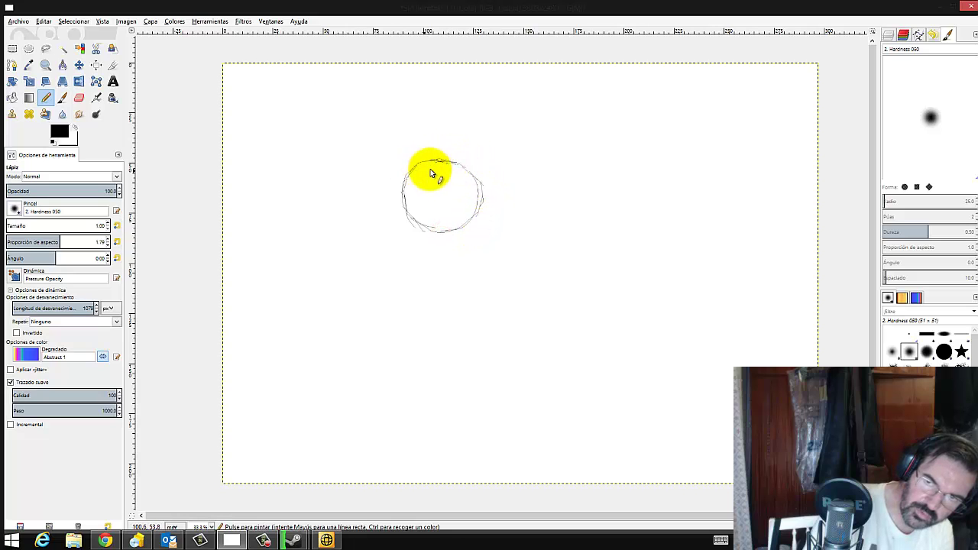
drag(408, 207, 447, 234)
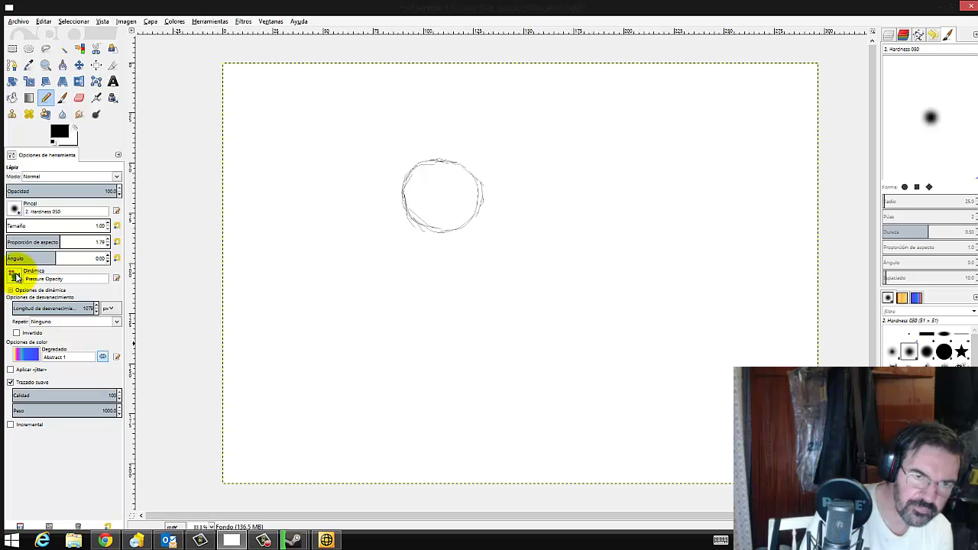
Apply Pencil Generic dynamics, retrace the circle's top arc, and bring up the Norton threat alert.
click(15, 276)
click(52, 294)
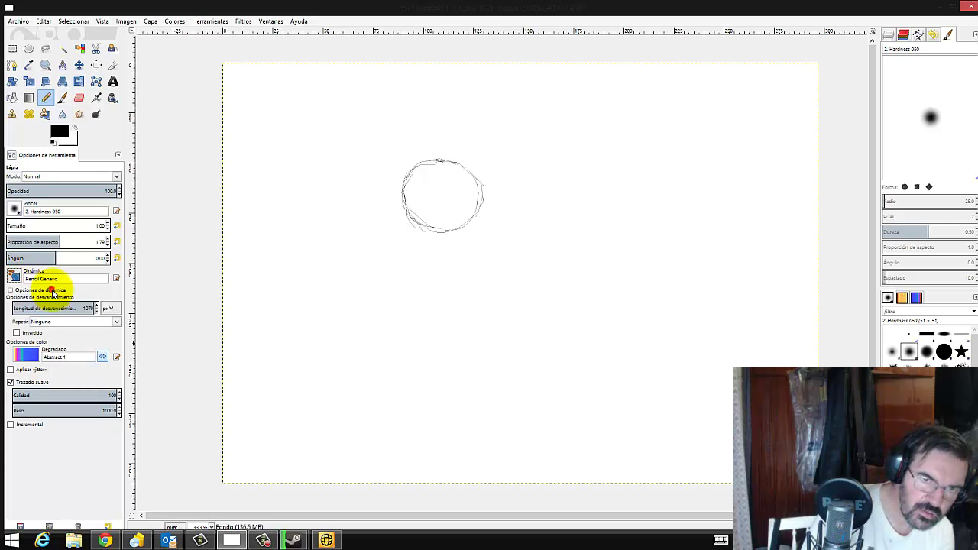
mouse_move(430, 161)
mouse_down()
mouse_move(408, 183)
mouse_move(428, 231)
mouse_move(474, 216)
mouse_move(481, 185)
mouse_up()
click(436, 163)
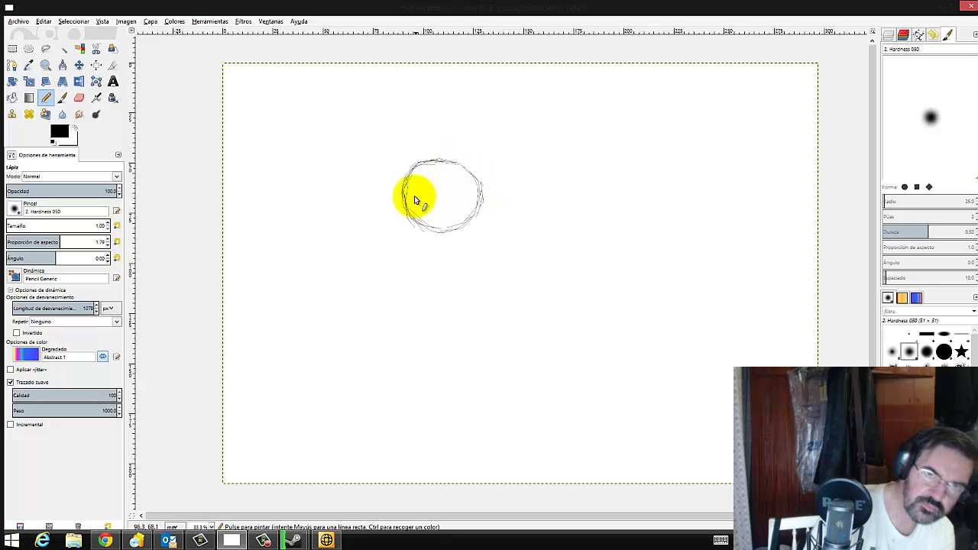
click(327, 540)
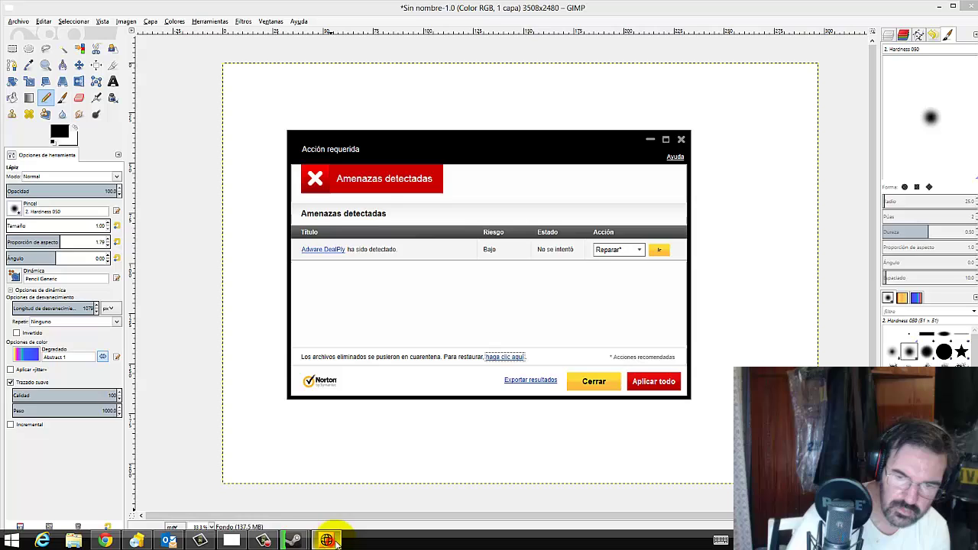
Repair the Adware.DealPly threat with Aplicar todo, confirm it, and close the Norton alert.
click(661, 384)
click(515, 322)
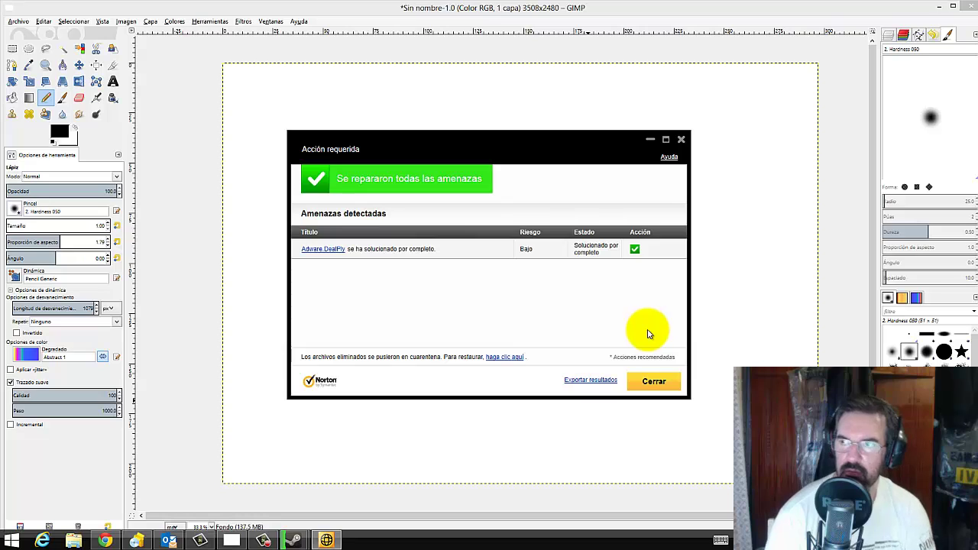
click(659, 382)
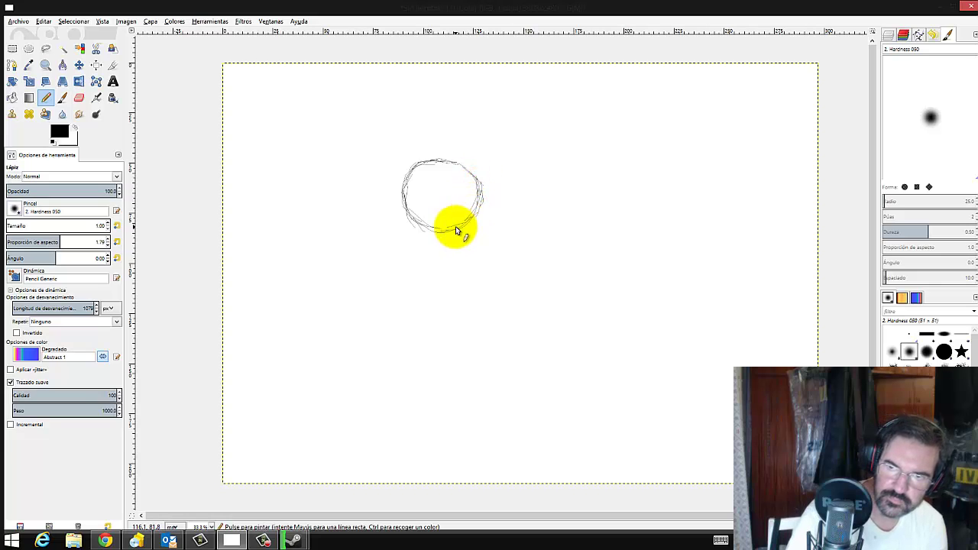
Turn off Trazado suave with Normal blend mode, then sketch a test ellipse and second circle.
drag(455, 226, 474, 200)
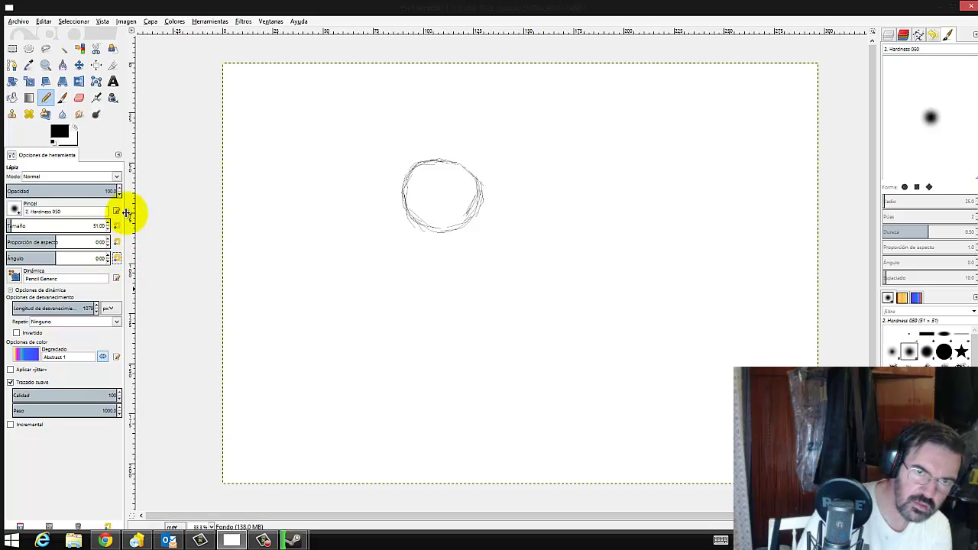
click(117, 177)
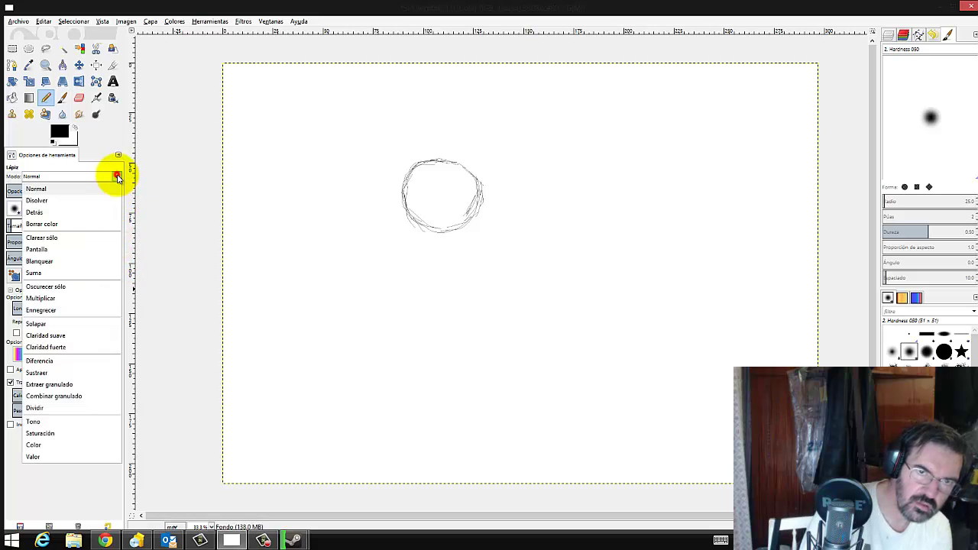
click(117, 176)
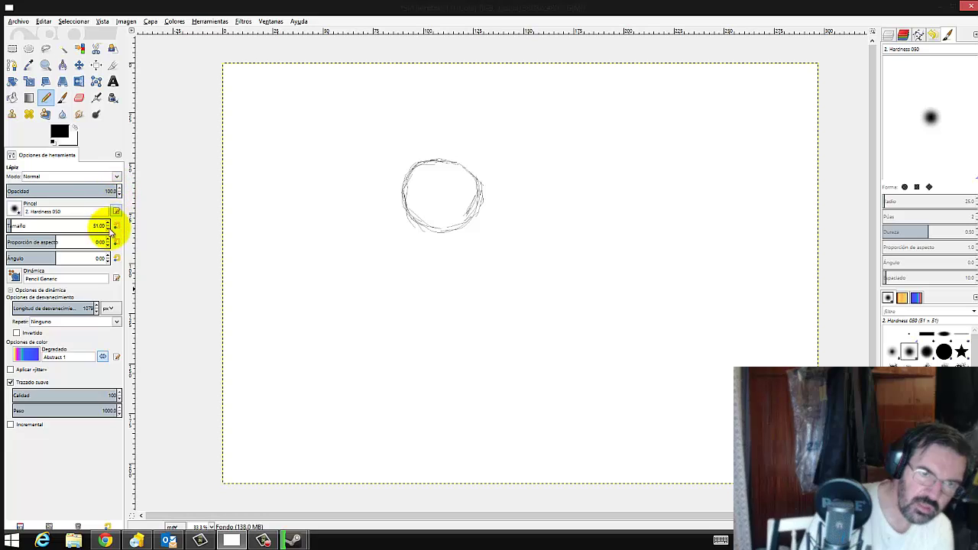
click(34, 384)
mouse_move(421, 286)
mouse_down()
mouse_move(419, 319)
mouse_move(423, 284)
mouse_move(390, 333)
mouse_up()
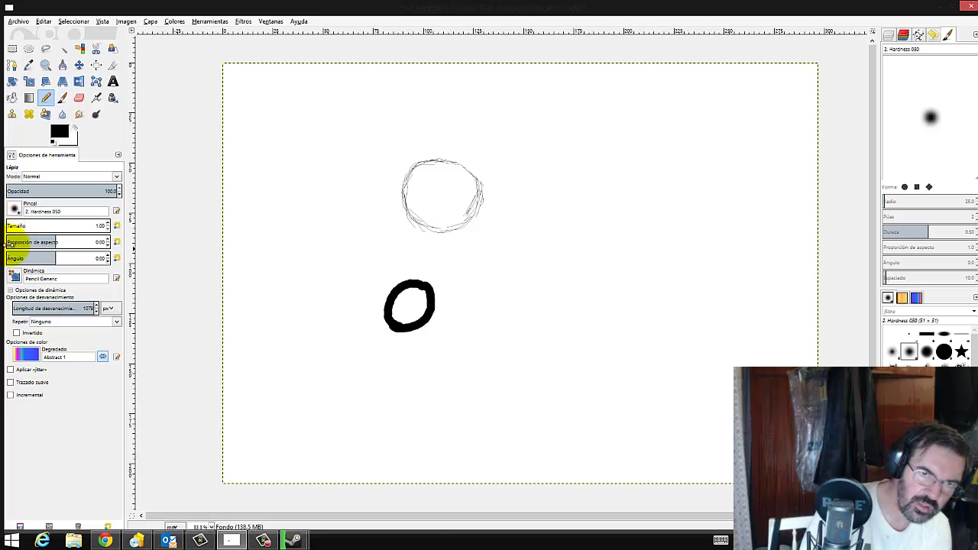
mouse_move(527, 263)
mouse_down()
mouse_move(557, 262)
mouse_move(524, 265)
mouse_move(526, 296)
mouse_move(586, 270)
mouse_move(524, 290)
mouse_move(586, 298)
mouse_move(567, 249)
mouse_move(542, 299)
mouse_move(585, 282)
mouse_move(559, 241)
mouse_up()
drag(520, 285, 570, 306)
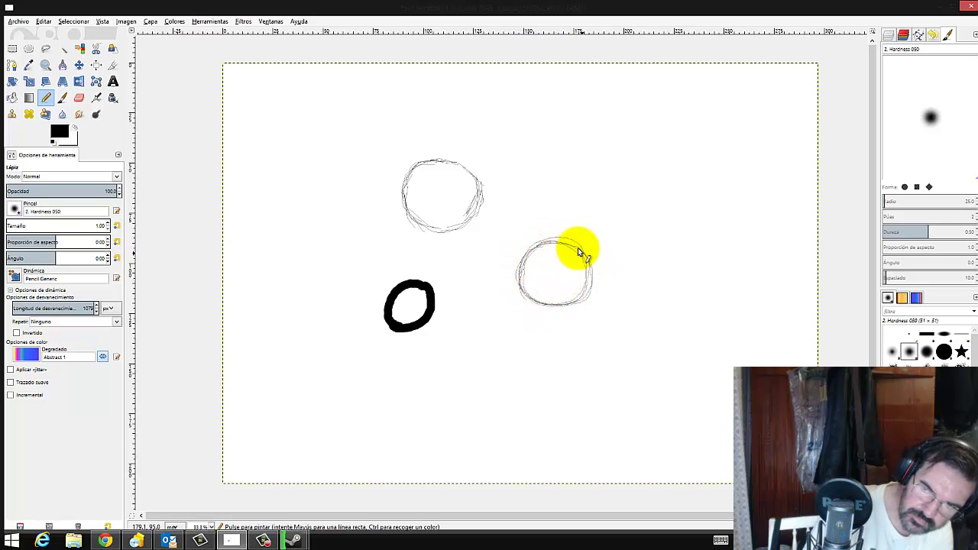
mouse_move(522, 258)
mouse_down()
mouse_move(561, 306)
mouse_move(581, 255)
mouse_move(524, 256)
mouse_move(547, 291)
mouse_up()
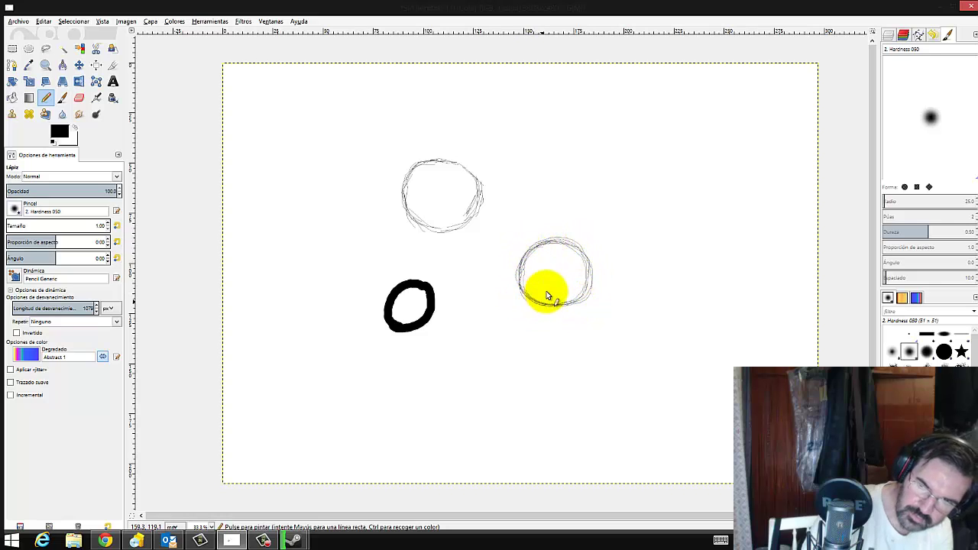
Clear the canvas back to plain white with Edit > Limpiar.
click(43, 21)
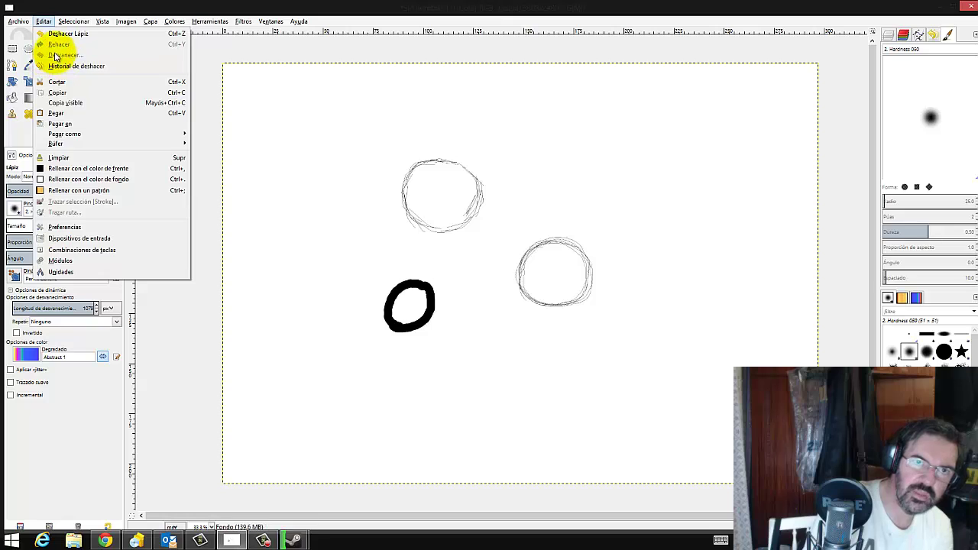
click(60, 159)
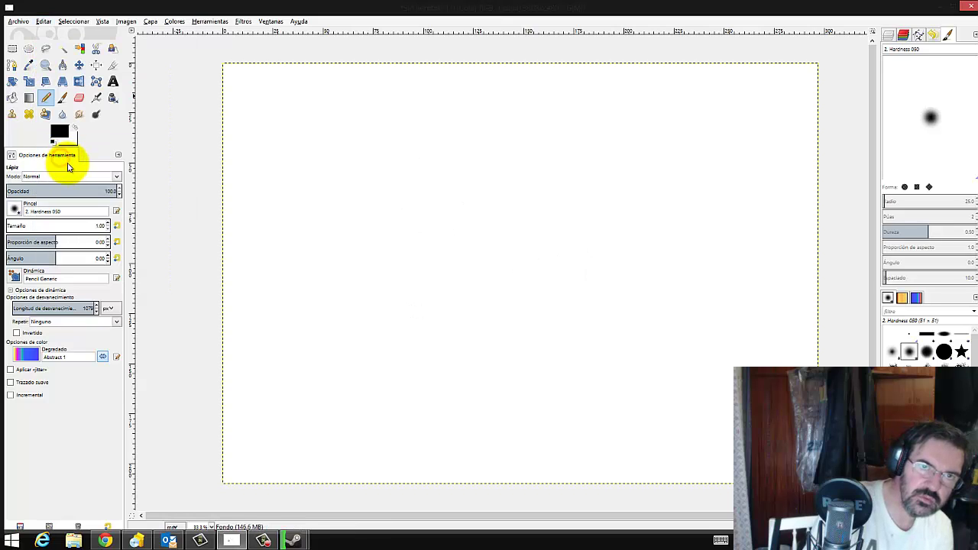
click(61, 130)
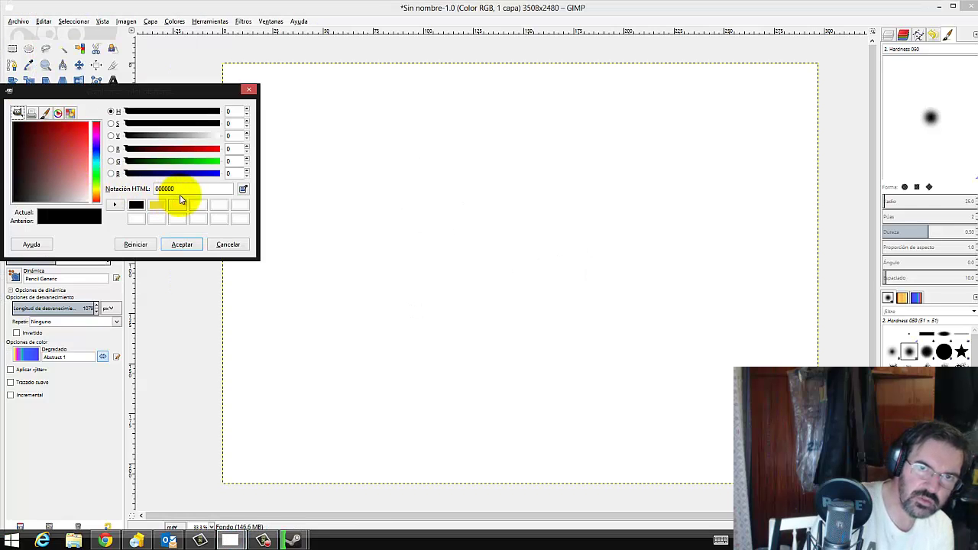
Set the foreground colour to grey 939393 (V 58) and accept it.
click(181, 136)
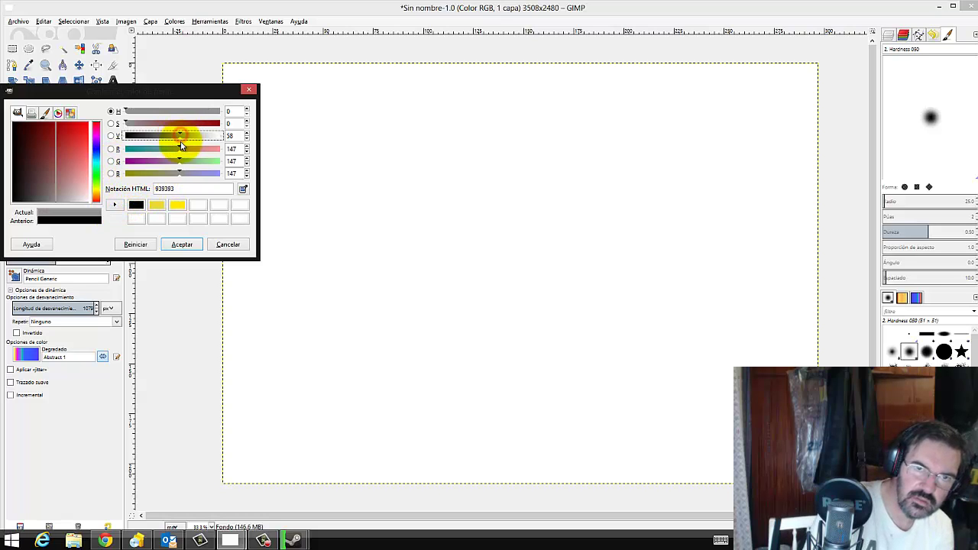
click(182, 244)
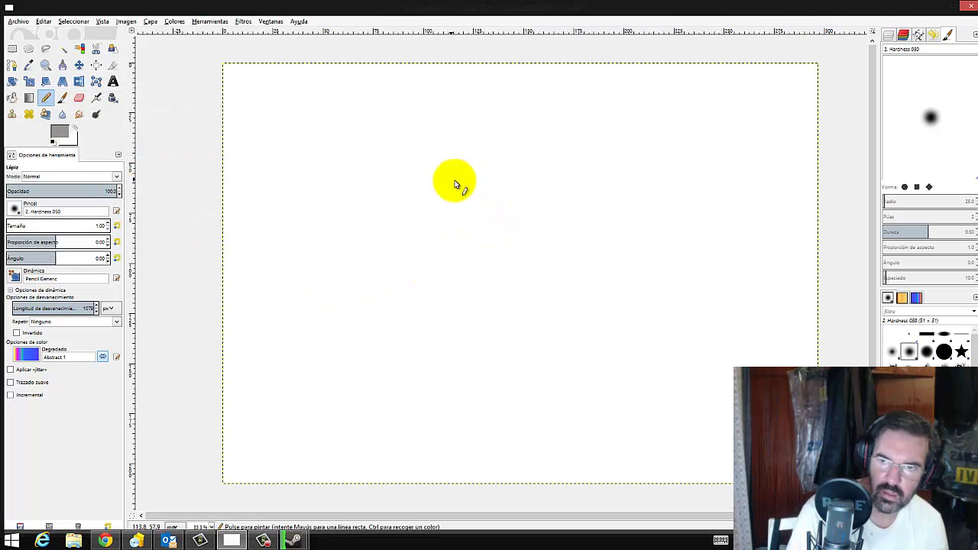
Sketch the left eye as a grey circle, retraced with several overlapping loops.
drag(464, 163, 428, 207)
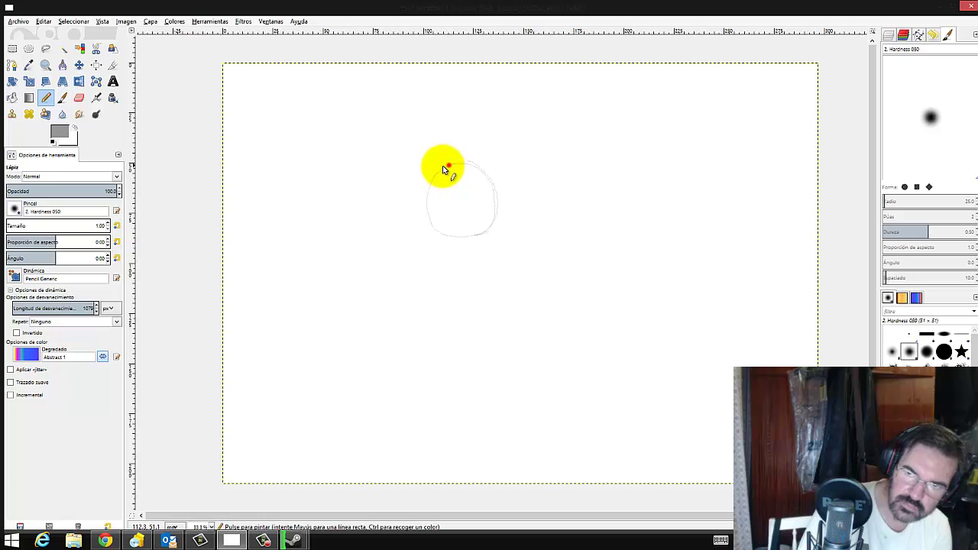
drag(445, 168, 491, 187)
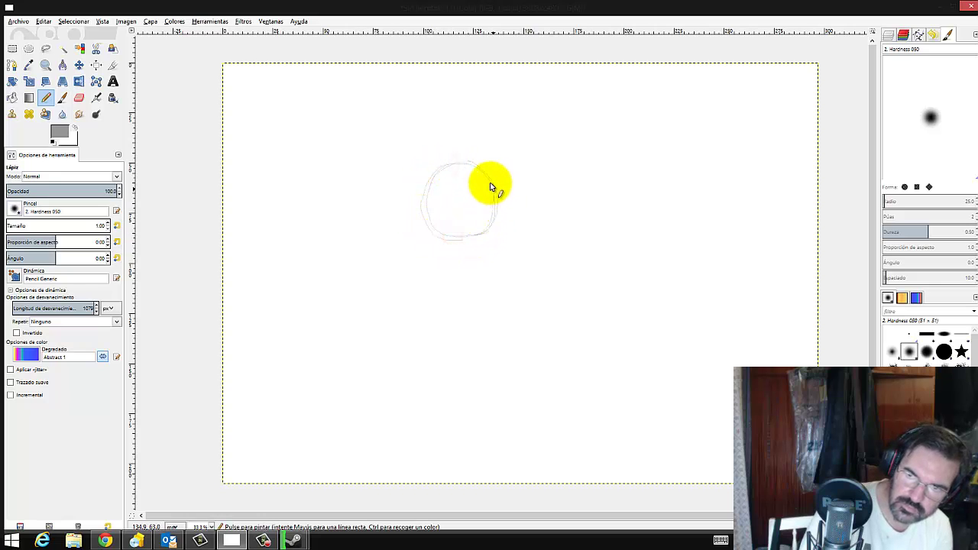
mouse_move(443, 237)
mouse_down()
mouse_move(490, 229)
mouse_move(487, 179)
mouse_move(451, 166)
mouse_move(425, 207)
mouse_move(452, 243)
mouse_move(489, 175)
mouse_move(440, 170)
mouse_move(425, 212)
mouse_move(475, 243)
mouse_move(492, 190)
mouse_up()
mouse_move(449, 172)
mouse_down()
mouse_move(421, 207)
mouse_move(468, 241)
mouse_up()
drag(497, 207, 463, 168)
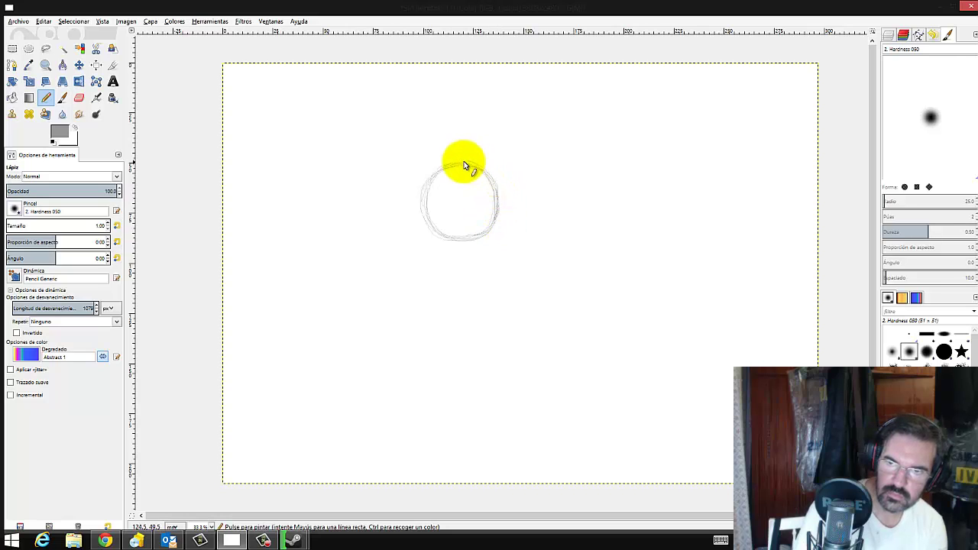
mouse_move(464, 164)
mouse_down()
mouse_move(443, 173)
mouse_move(459, 241)
mouse_up()
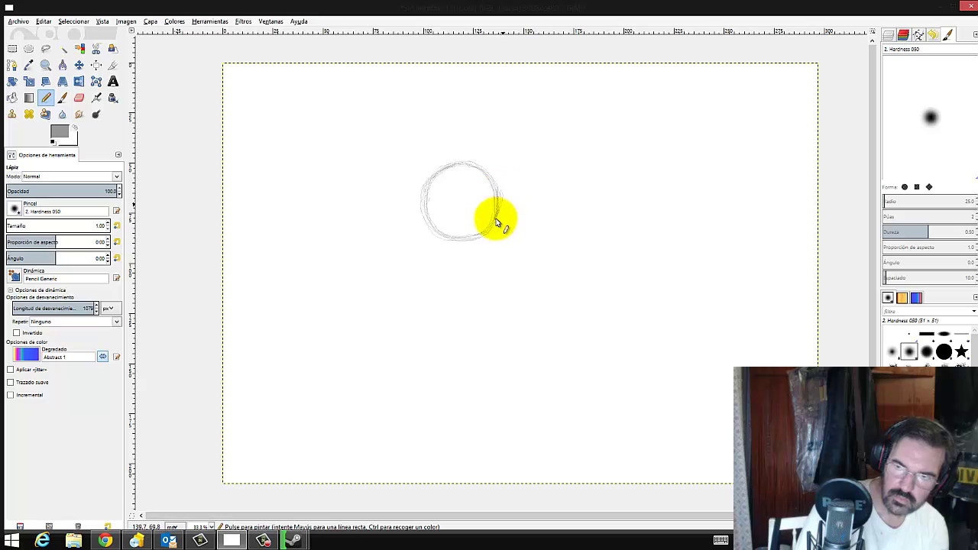
Sketch the right eye circle just beside the left one.
mouse_move(530, 164)
mouse_down()
mouse_move(501, 185)
mouse_move(542, 227)
mouse_move(539, 160)
mouse_move(501, 209)
mouse_move(573, 216)
mouse_move(519, 168)
mouse_move(550, 221)
mouse_move(526, 157)
mouse_up()
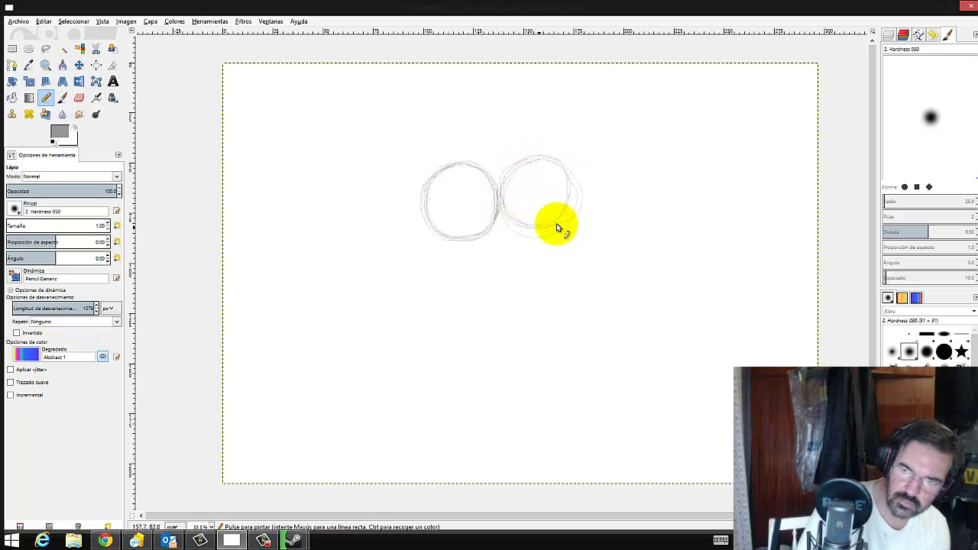
mouse_move(557, 228)
mouse_down()
mouse_move(535, 157)
mouse_move(535, 229)
mouse_move(568, 175)
mouse_move(511, 210)
mouse_move(566, 181)
mouse_up()
mouse_move(501, 199)
mouse_down()
mouse_move(576, 191)
mouse_move(507, 188)
mouse_move(576, 207)
mouse_move(525, 161)
mouse_move(530, 227)
mouse_move(550, 159)
mouse_move(515, 214)
mouse_move(575, 170)
mouse_move(502, 191)
mouse_move(560, 225)
mouse_move(550, 155)
mouse_up()
drag(573, 212, 586, 164)
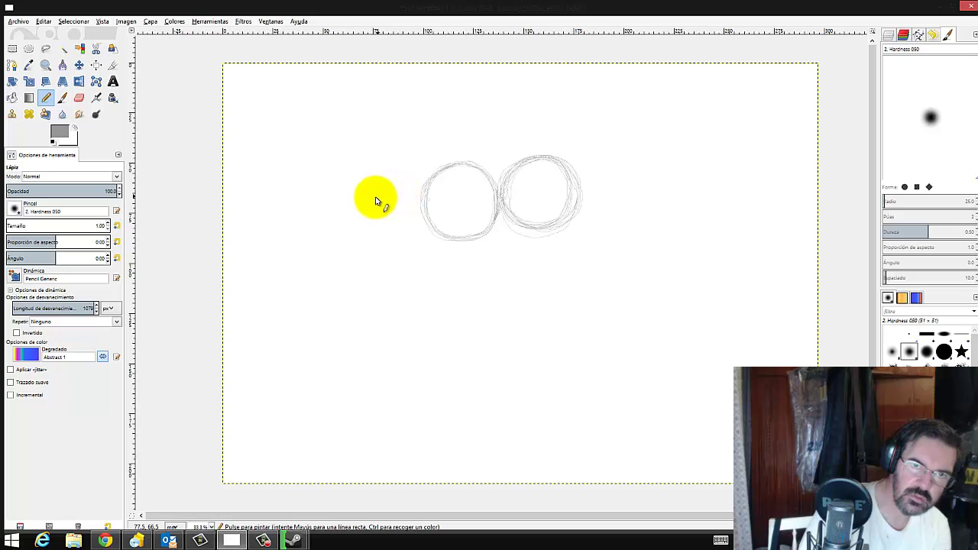
Draw a small pupil inside each eye and a horizontal line below them.
drag(478, 192, 470, 212)
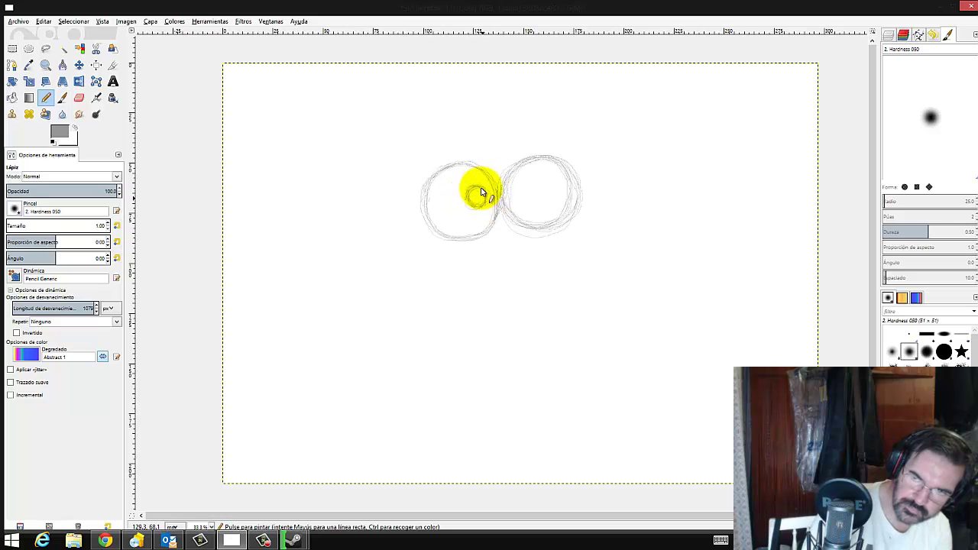
mouse_move(481, 192)
mouse_down()
mouse_move(469, 194)
mouse_move(525, 205)
mouse_move(524, 187)
mouse_up()
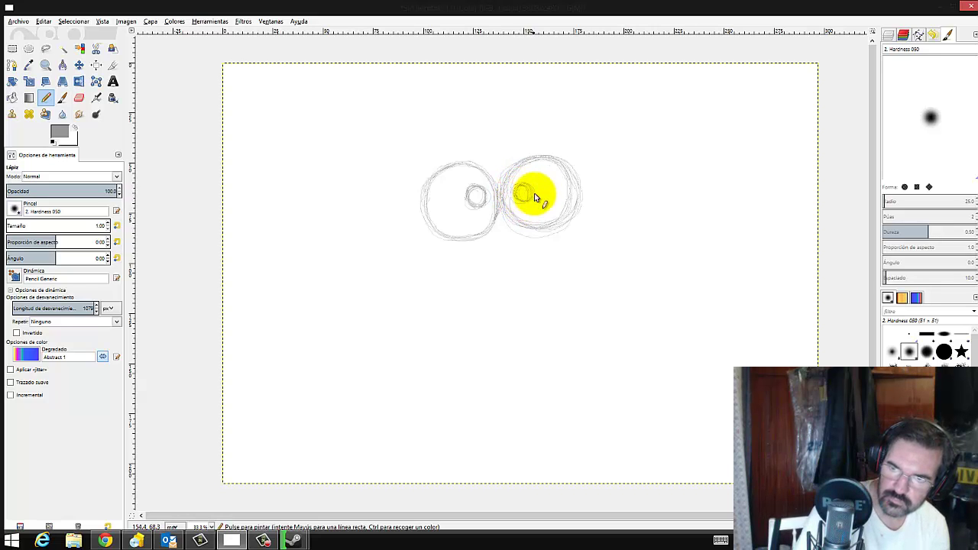
drag(527, 185, 520, 196)
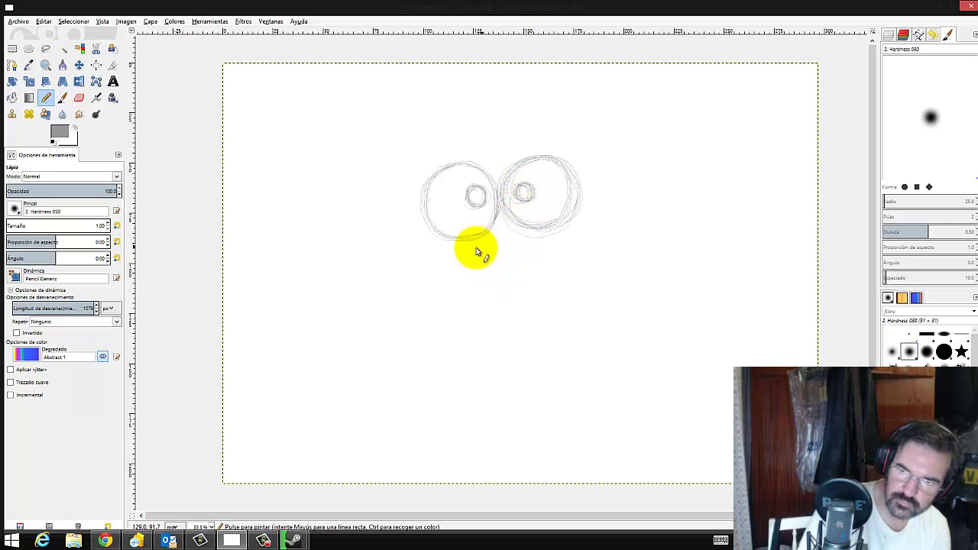
mouse_move(457, 253)
mouse_down()
mouse_move(563, 247)
mouse_move(461, 260)
mouse_move(500, 249)
mouse_up()
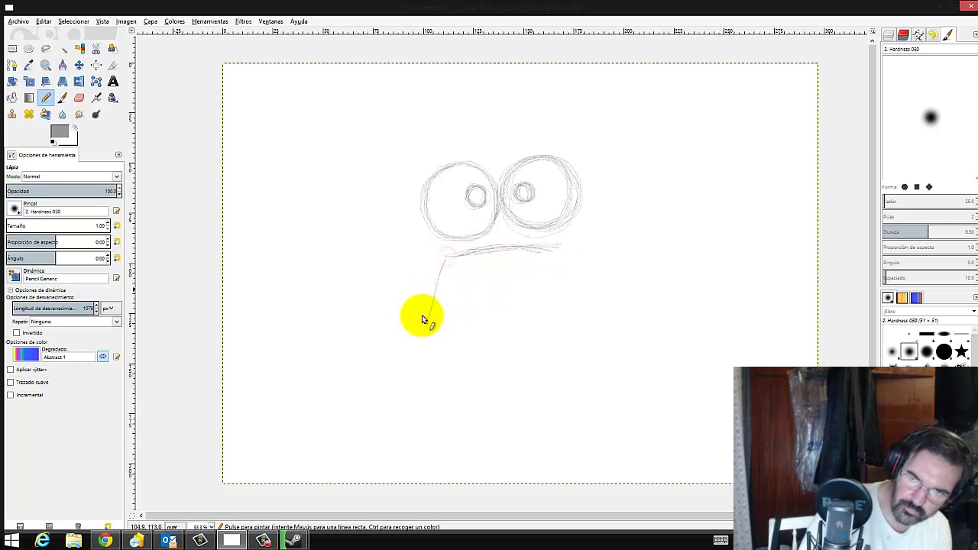
Draw a closed triangular beak below the eyes.
mouse_move(422, 319)
mouse_down()
mouse_move(425, 332)
mouse_move(432, 296)
mouse_up()
drag(426, 332, 560, 247)
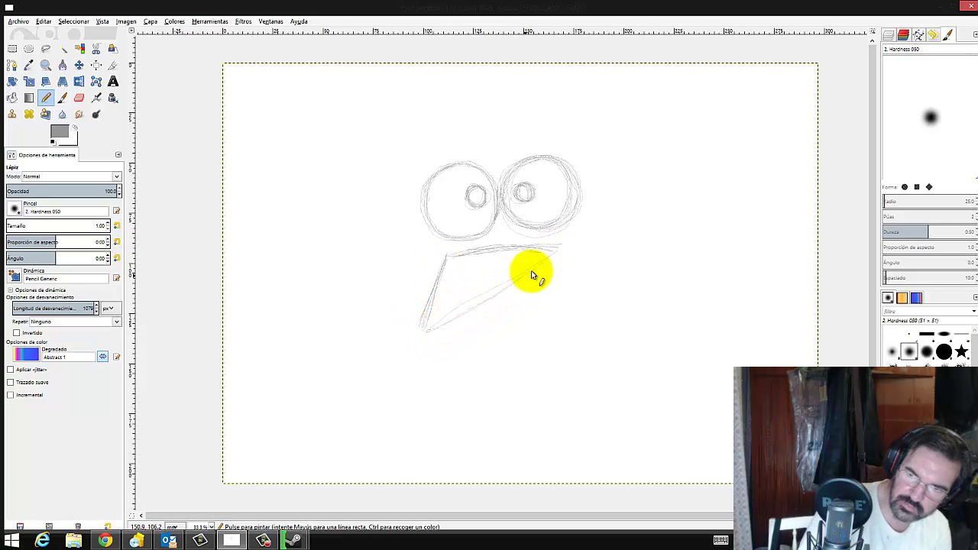
mouse_move(427, 334)
mouse_down()
mouse_move(524, 279)
mouse_move(546, 262)
mouse_move(441, 327)
mouse_move(552, 252)
mouse_move(429, 324)
mouse_up()
mouse_move(454, 256)
mouse_down()
mouse_move(421, 332)
mouse_move(550, 255)
mouse_move(448, 262)
mouse_move(492, 247)
mouse_move(550, 247)
mouse_up()
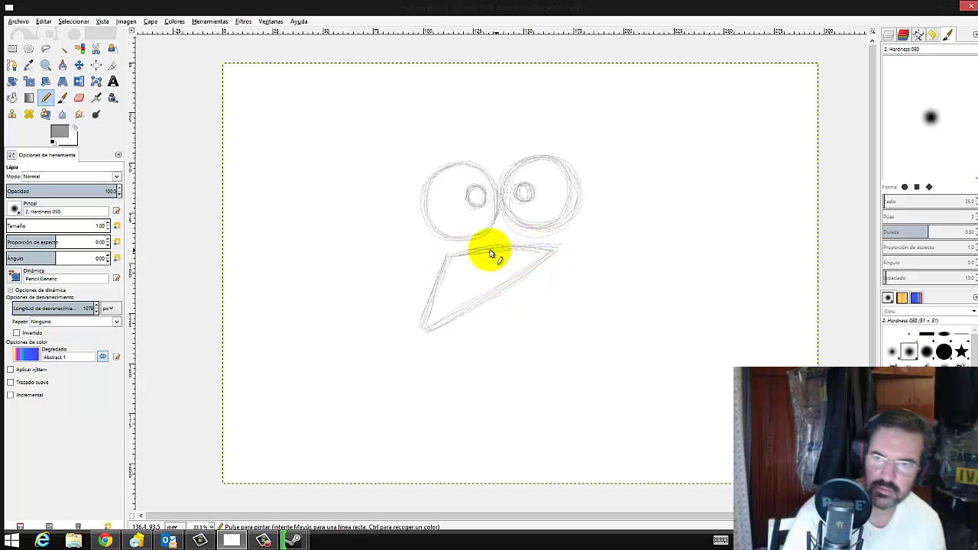
Draw a rectangular glasses frame with a middle bridge around both eyes.
mouse_move(523, 188)
mouse_down()
mouse_move(436, 188)
mouse_move(601, 171)
mouse_up()
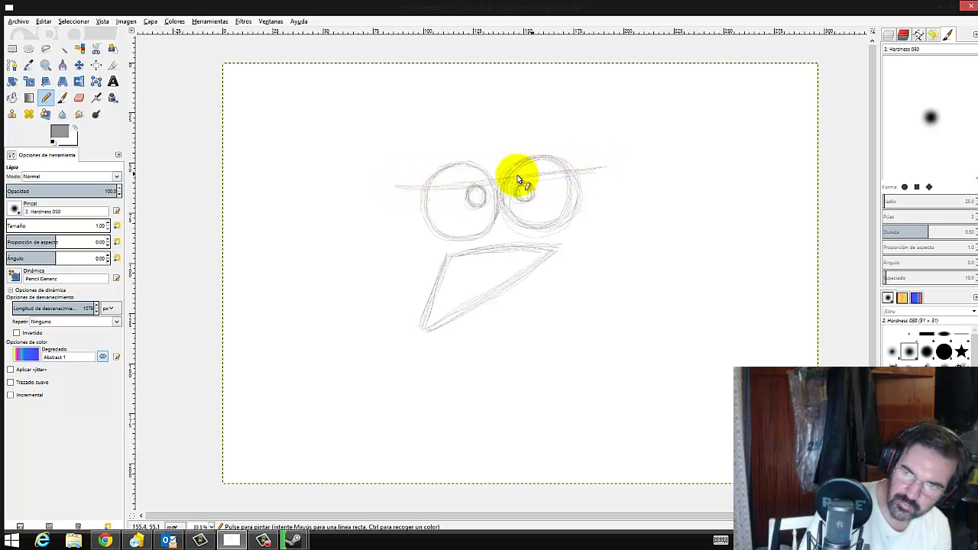
mouse_move(518, 178)
mouse_down()
mouse_move(432, 190)
mouse_move(601, 170)
mouse_move(459, 188)
mouse_move(589, 163)
mouse_move(400, 214)
mouse_move(400, 227)
mouse_move(400, 190)
mouse_move(399, 251)
mouse_move(491, 247)
mouse_move(461, 252)
mouse_move(497, 197)
mouse_move(498, 224)
mouse_move(494, 188)
mouse_move(498, 203)
mouse_up()
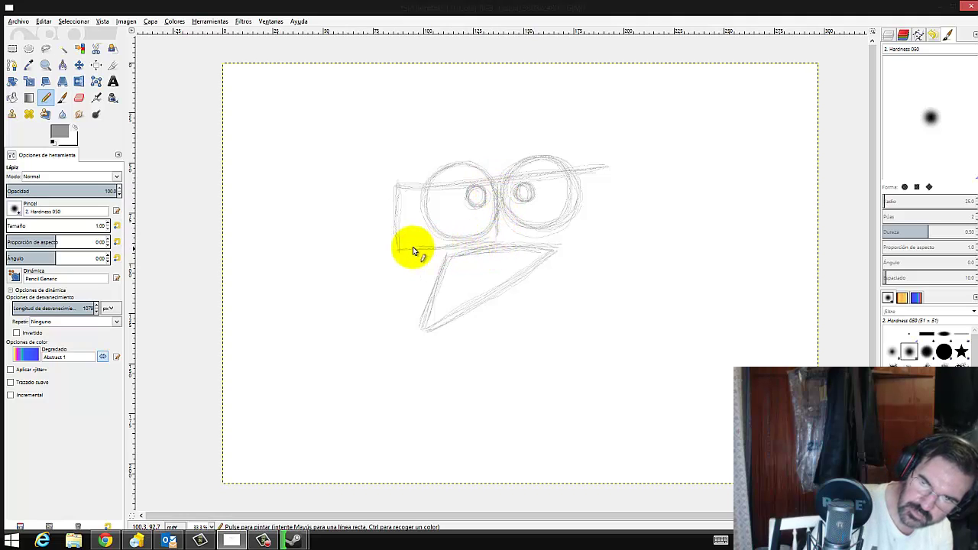
mouse_move(413, 247)
mouse_down()
mouse_move(502, 240)
mouse_move(491, 183)
mouse_move(505, 186)
mouse_move(507, 227)
mouse_move(517, 234)
mouse_move(502, 236)
mouse_move(655, 229)
mouse_move(611, 171)
mouse_move(619, 241)
mouse_up()
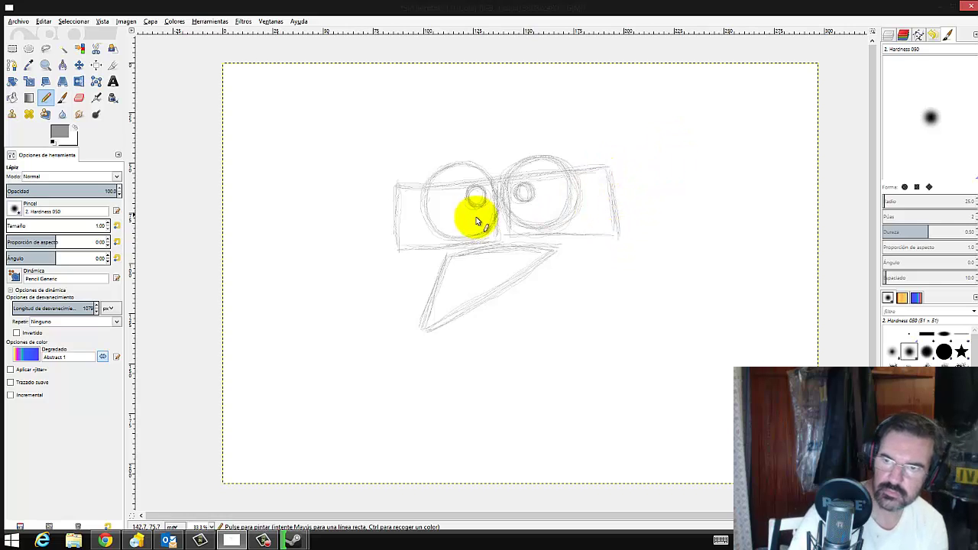
mouse_move(393, 208)
mouse_down()
mouse_move(400, 186)
mouse_move(401, 246)
mouse_up()
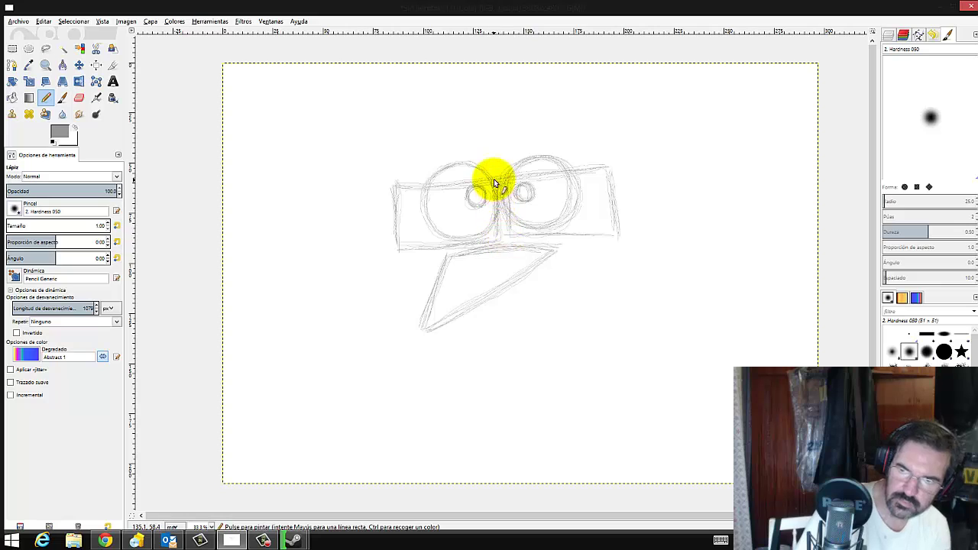
mouse_move(405, 184)
mouse_down()
mouse_move(493, 186)
mouse_move(547, 237)
mouse_up()
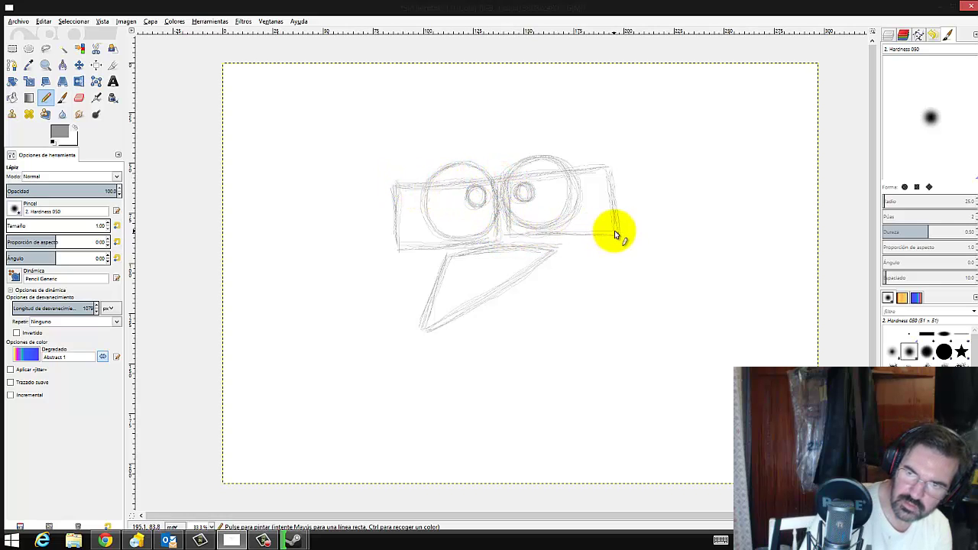
mouse_move(614, 230)
mouse_down()
mouse_move(616, 176)
mouse_move(512, 178)
mouse_up()
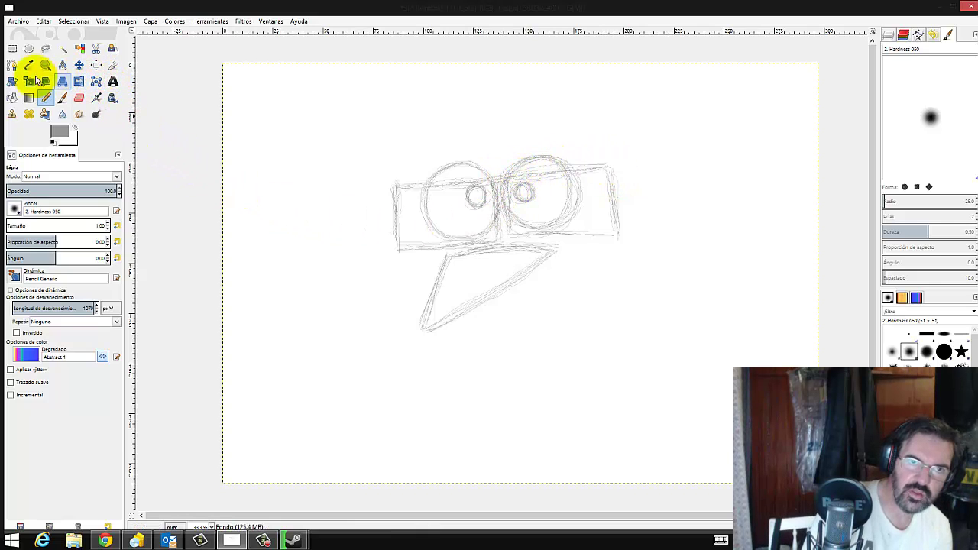
Make a rectangle selection around the whole bird sketch.
click(13, 49)
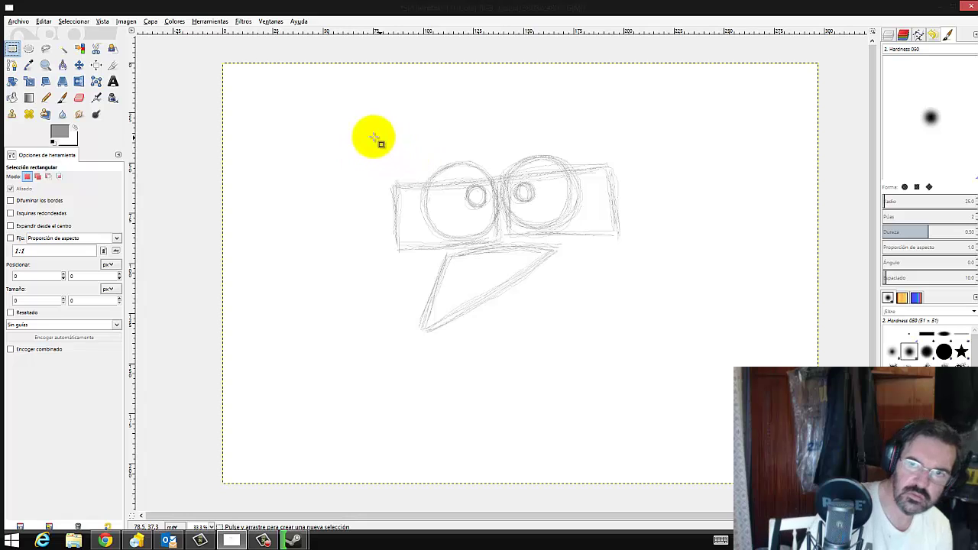
drag(346, 136, 691, 361)
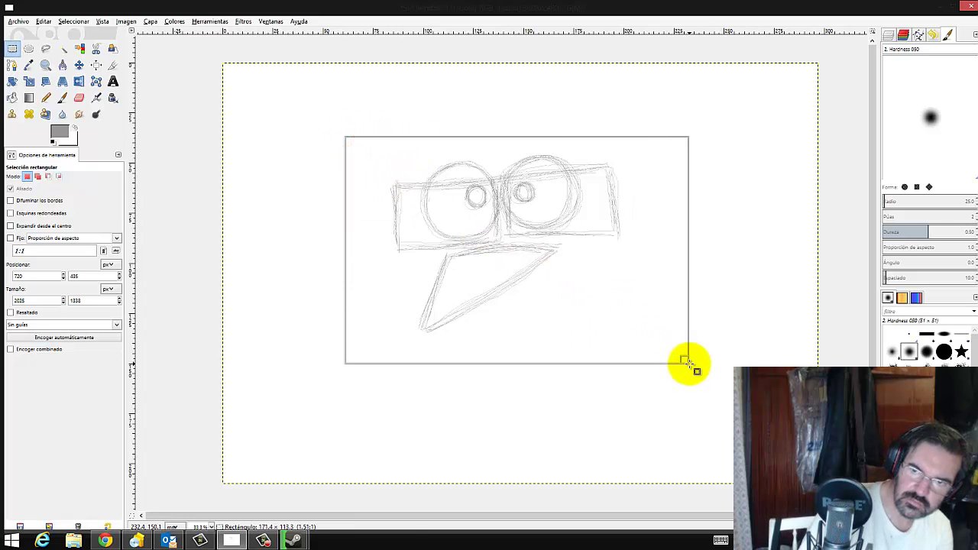
click(422, 282)
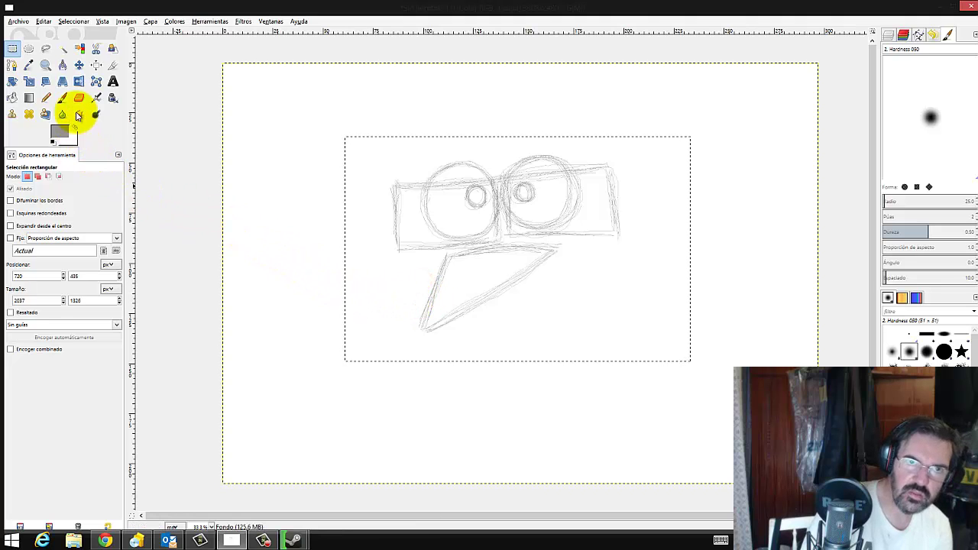
Scale the selection proportionally down to 88.39 × 57.23 mm.
click(29, 82)
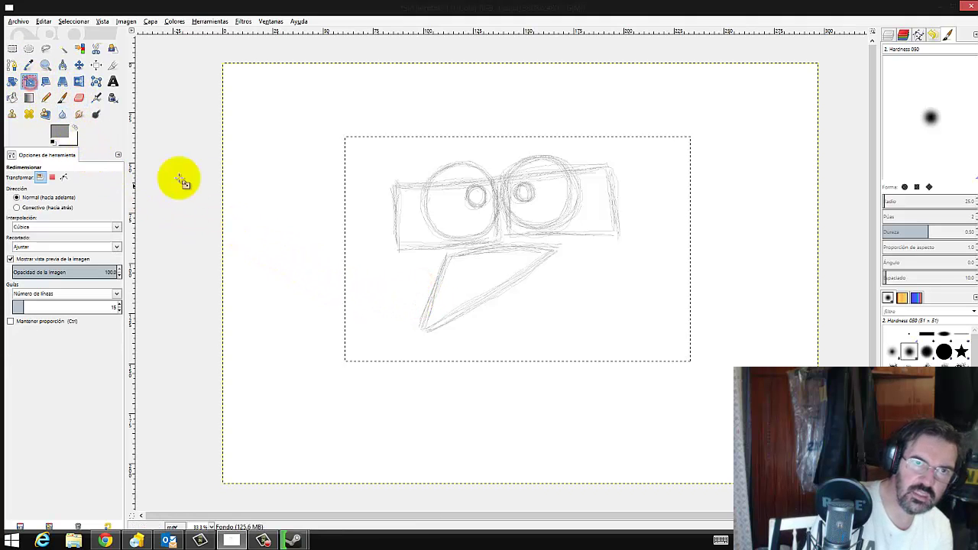
click(473, 262)
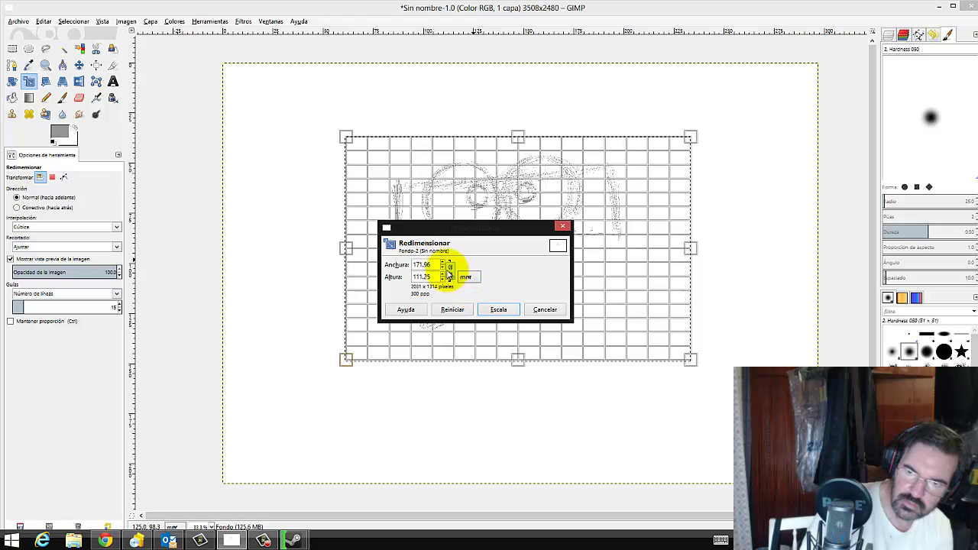
click(450, 272)
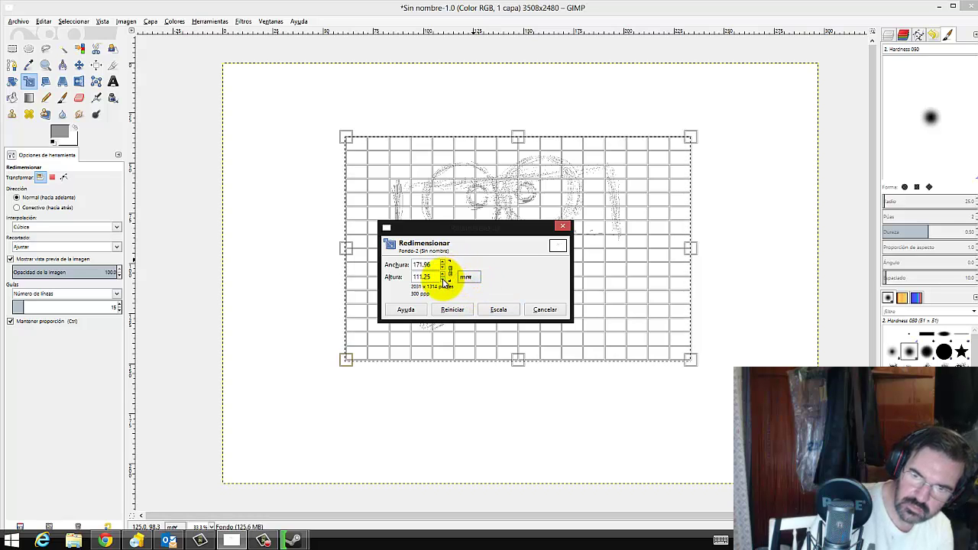
click(444, 280)
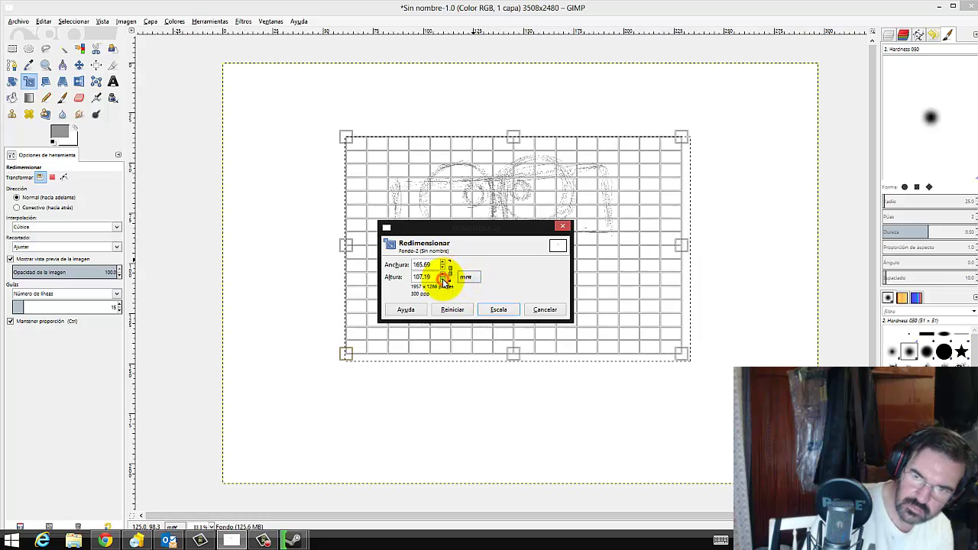
click(493, 310)
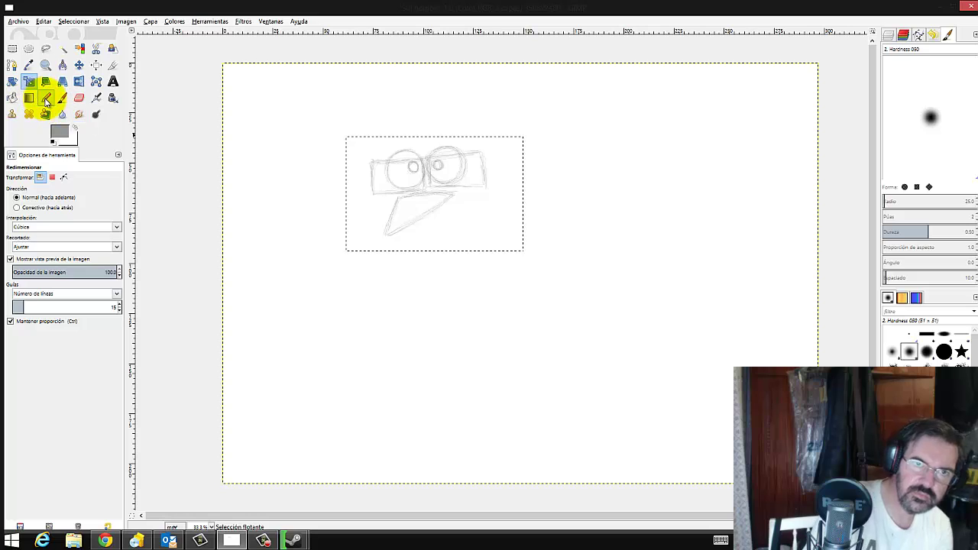
click(46, 99)
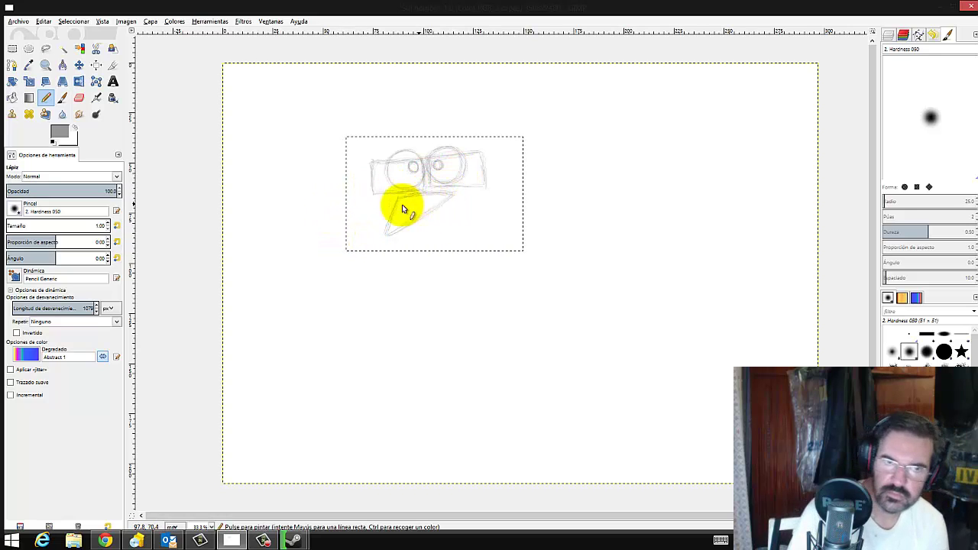
Retrace the small sketch's left eye and glasses with Paintbrush strokes.
click(63, 97)
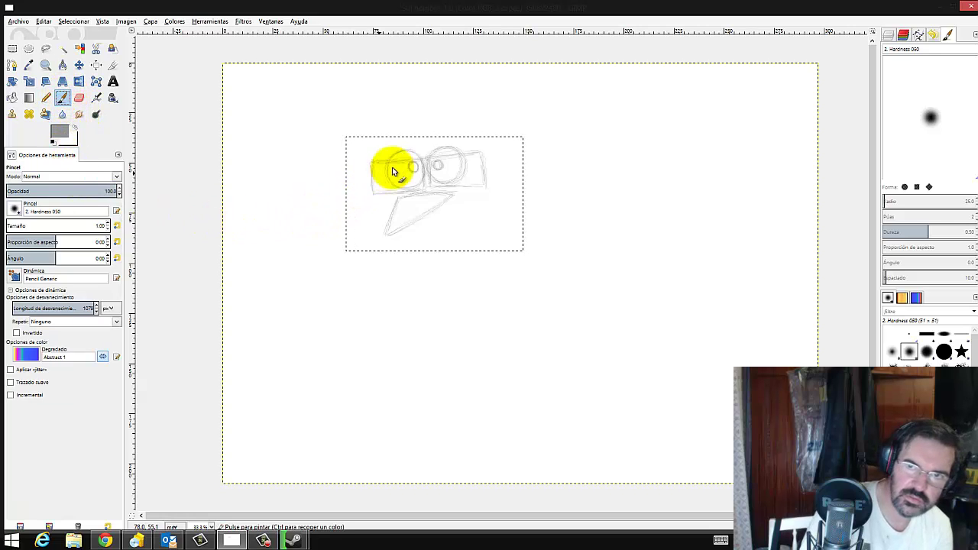
drag(375, 163, 394, 164)
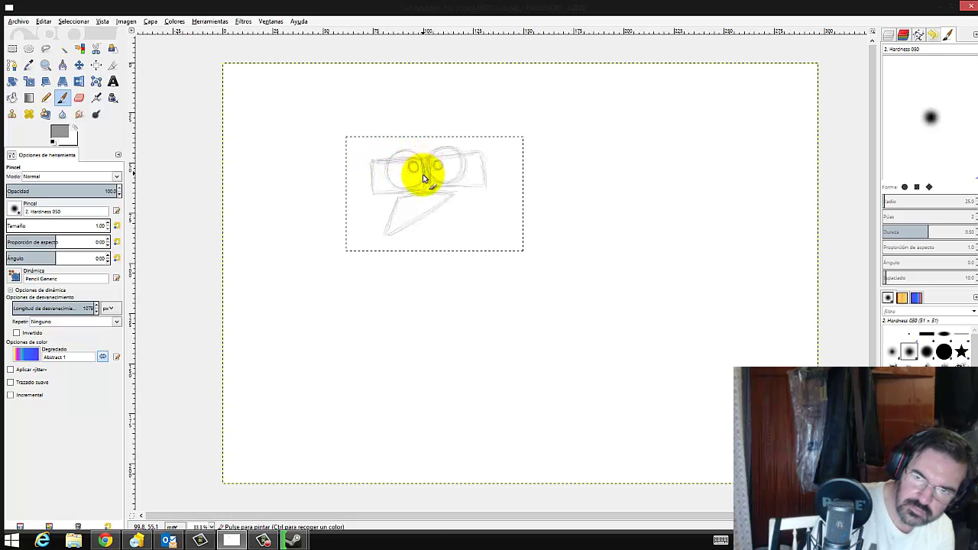
drag(372, 193, 387, 195)
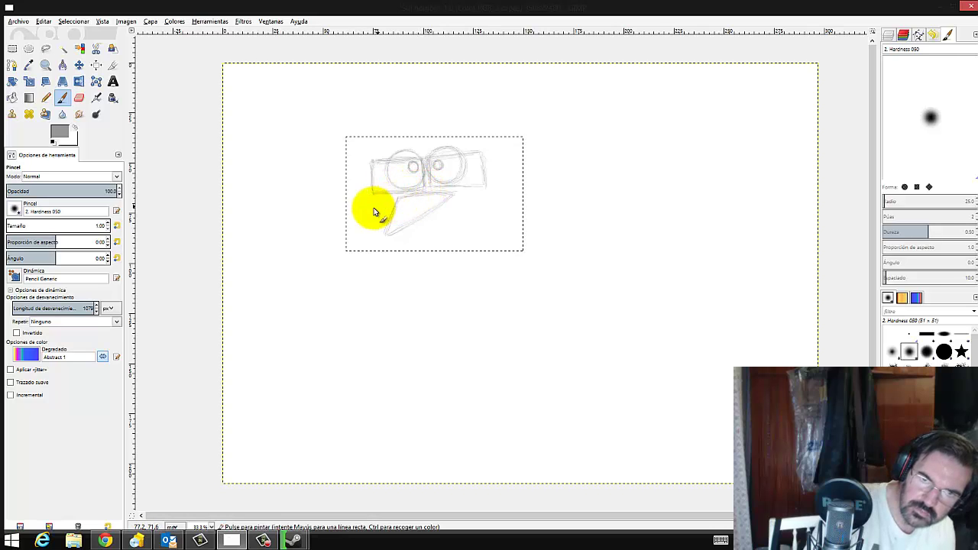
Zoom in closely on the scaled sketch.
click(46, 67)
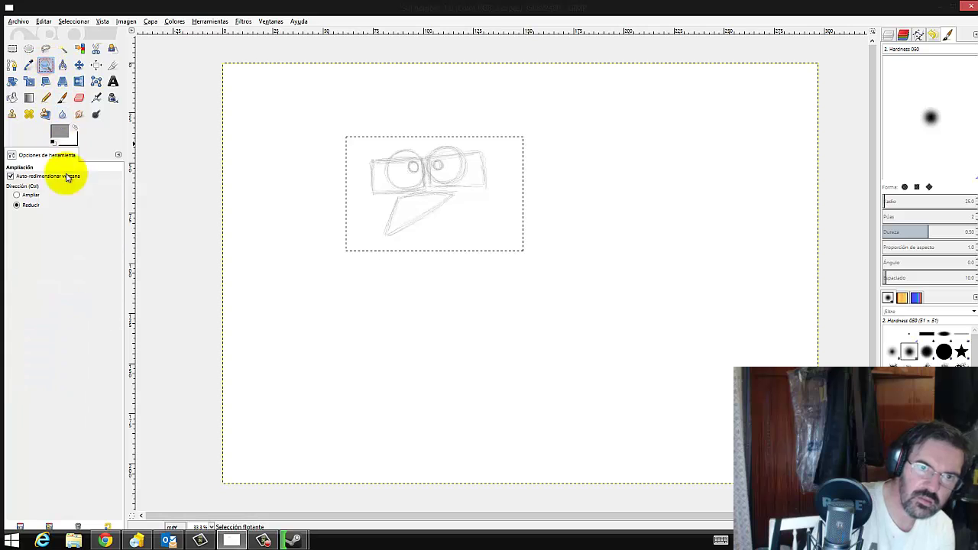
click(30, 195)
click(415, 194)
click(419, 187)
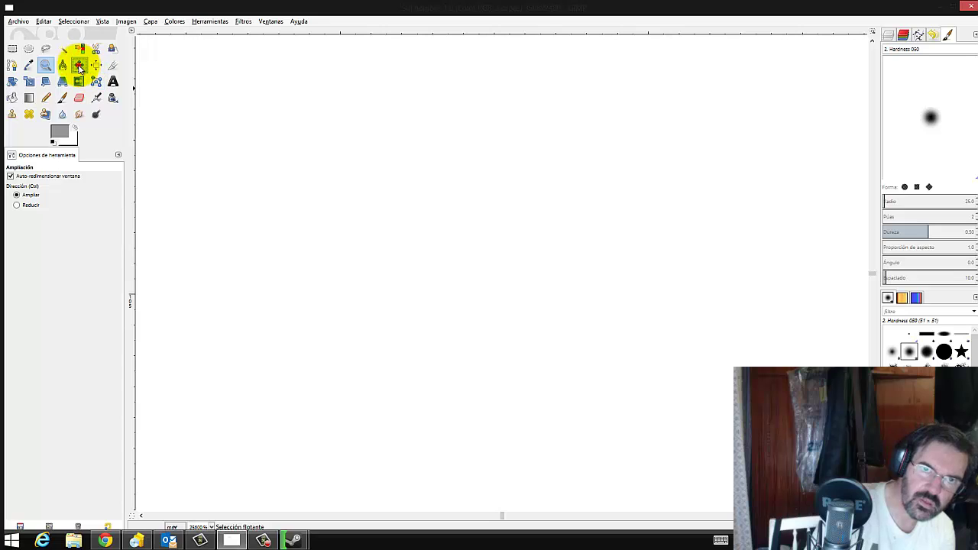
Nudge the floating sketch by about 0.2, 0.1 with the Move tool.
click(78, 65)
click(375, 155)
click(410, 177)
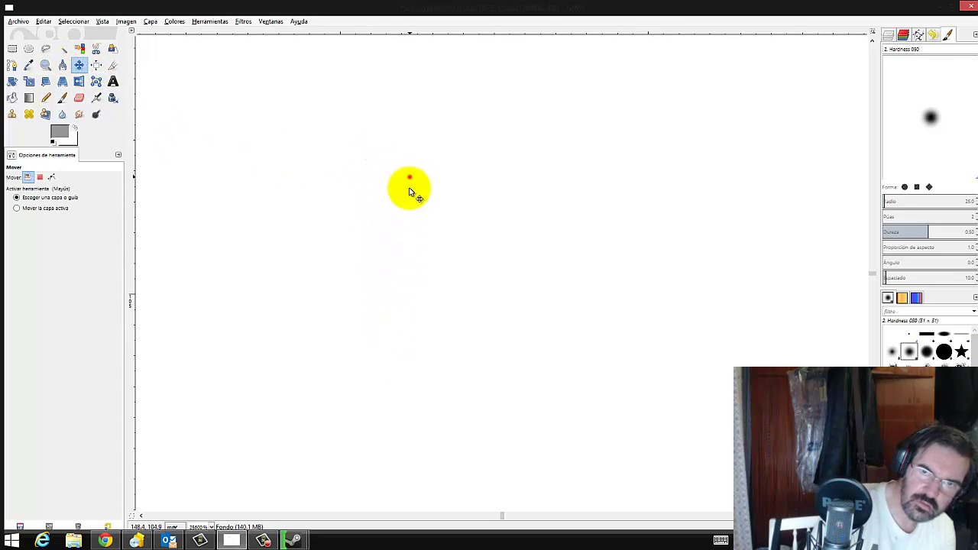
click(397, 197)
click(358, 179)
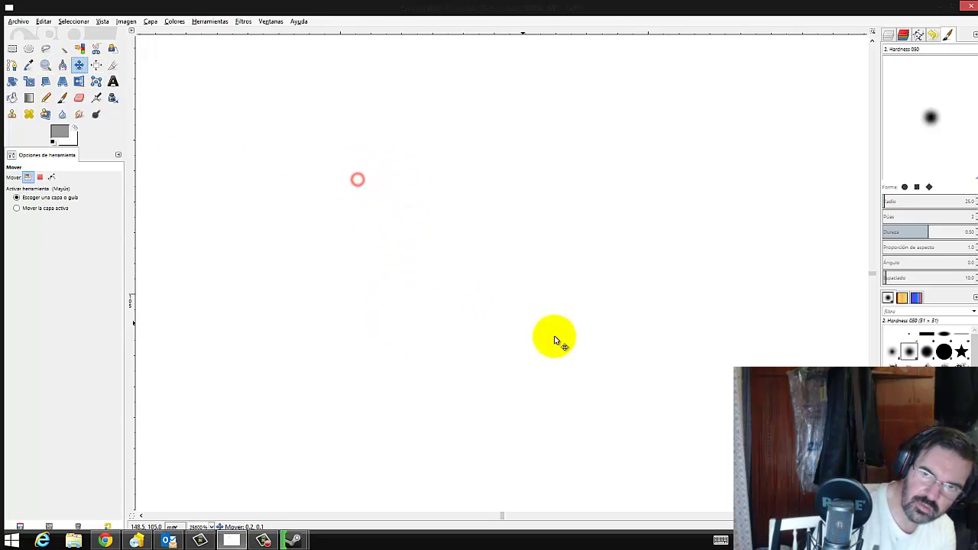
click(418, 154)
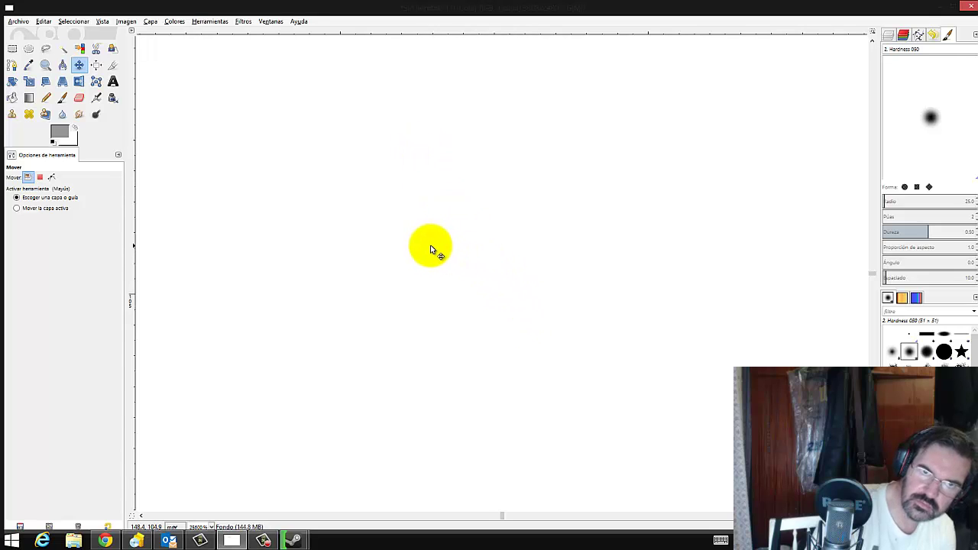
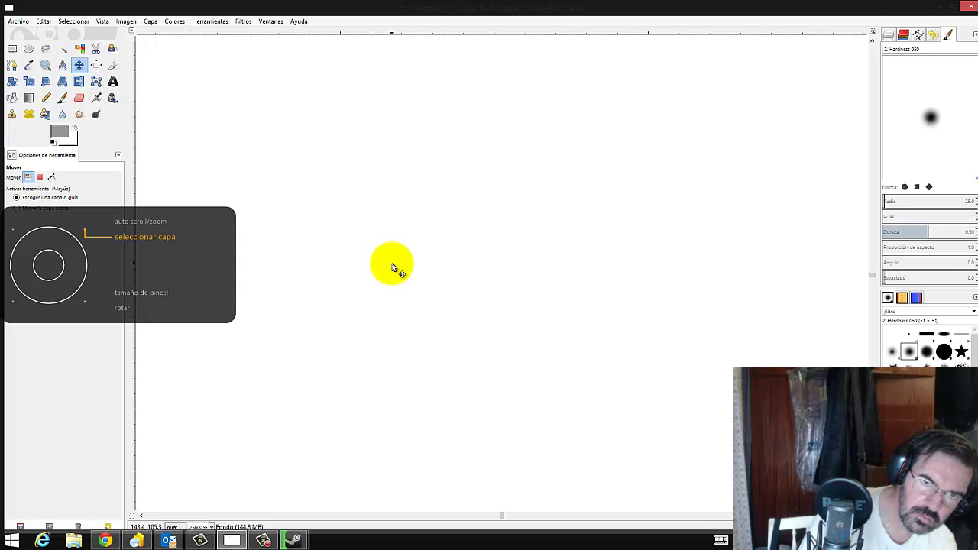
Zoom out with the Zoom tool until the whole sketch is visible.
key(alt)
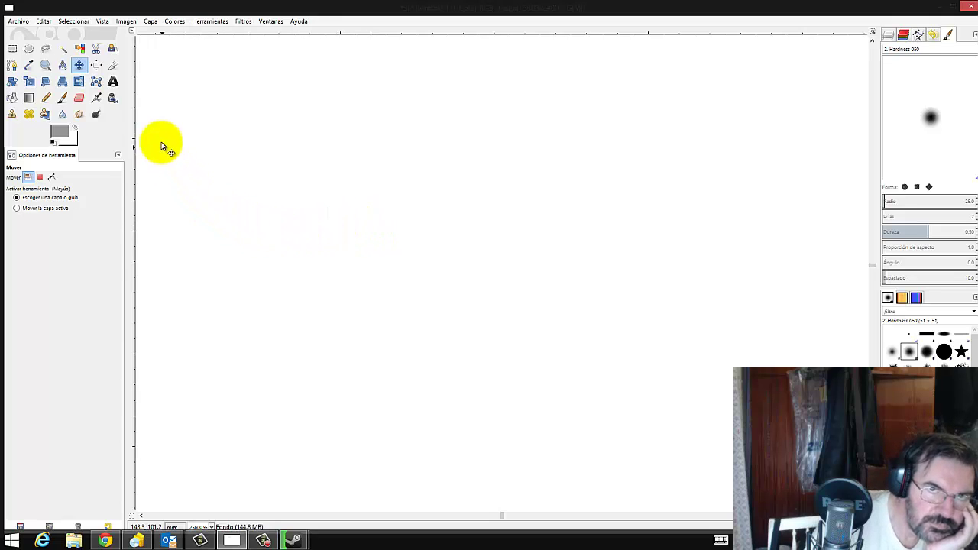
click(47, 66)
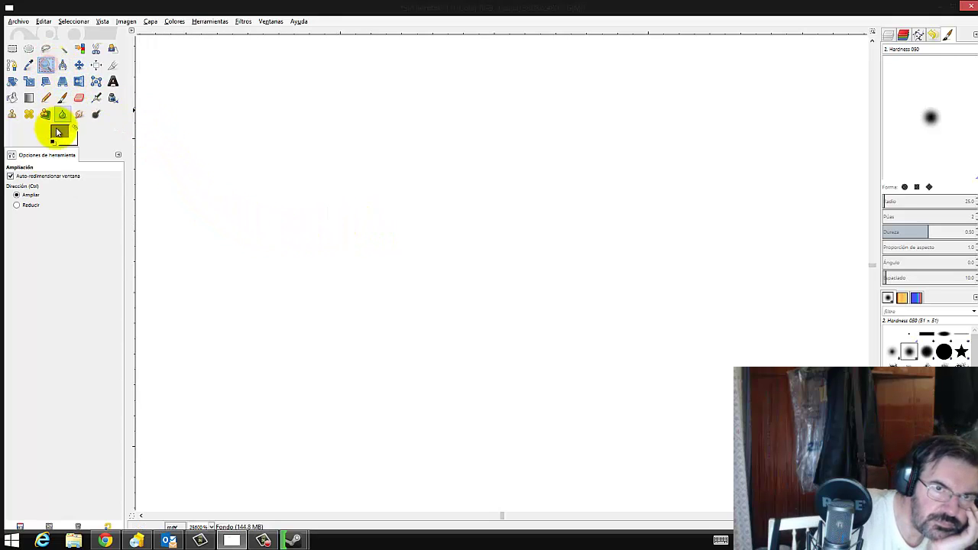
click(30, 205)
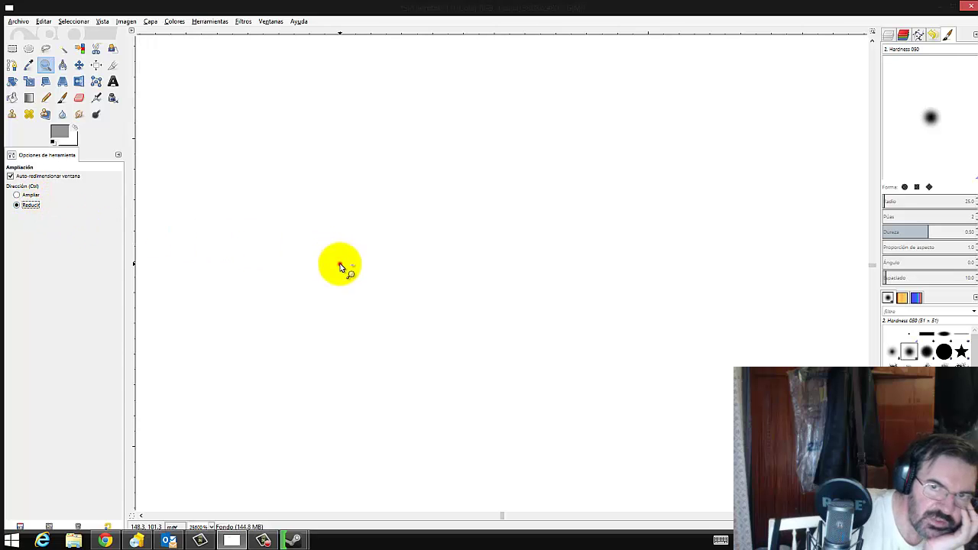
click(352, 279)
click(354, 289)
click(356, 292)
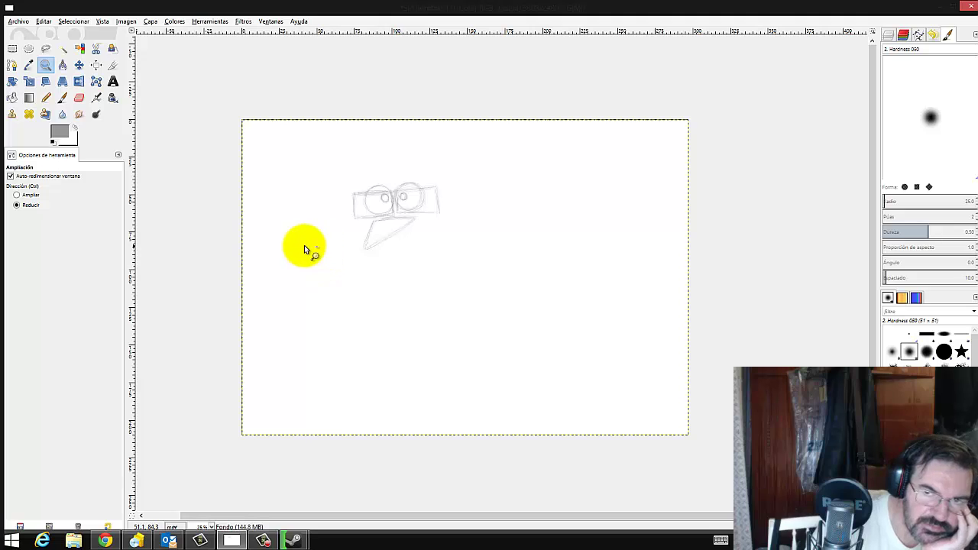
Zoom in on the glasses-and-triangle face and pan it into view.
click(31, 195)
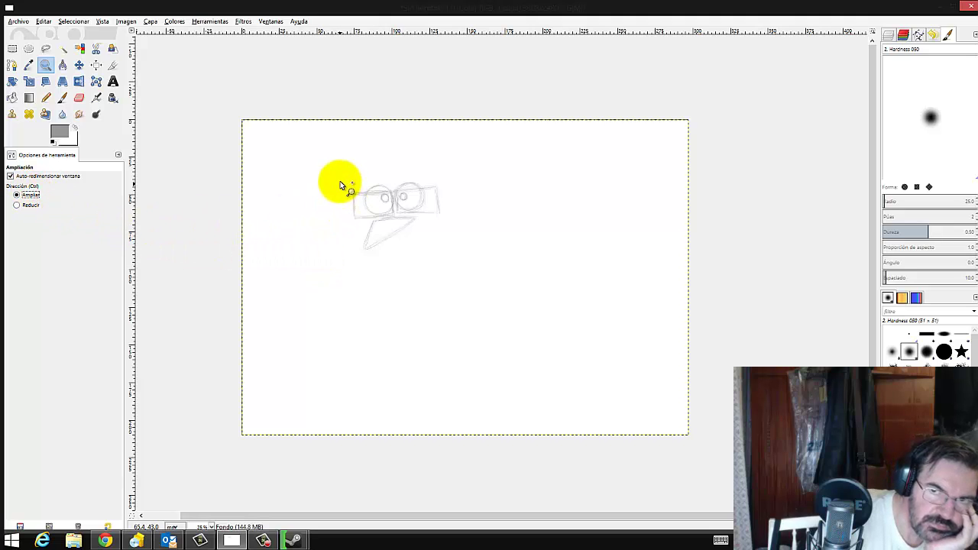
drag(347, 182, 458, 258)
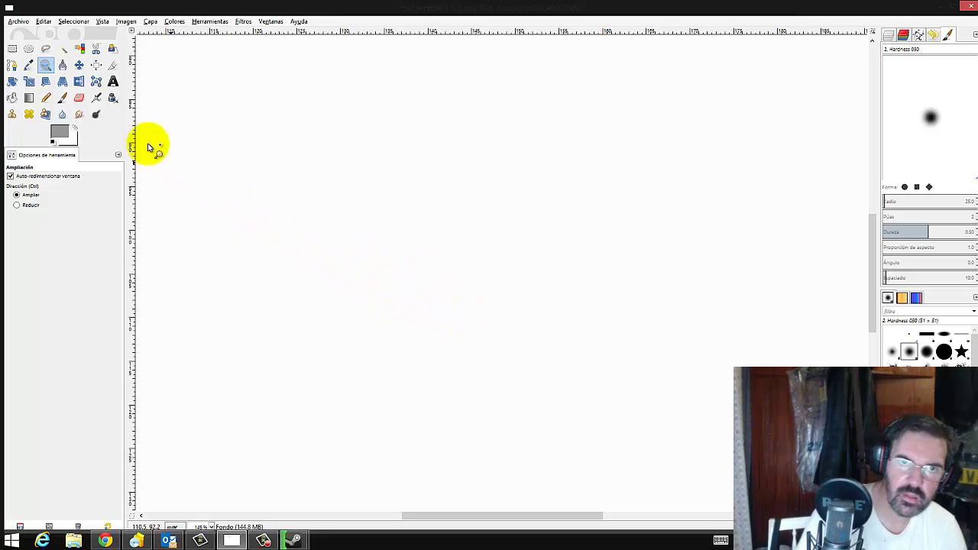
click(79, 66)
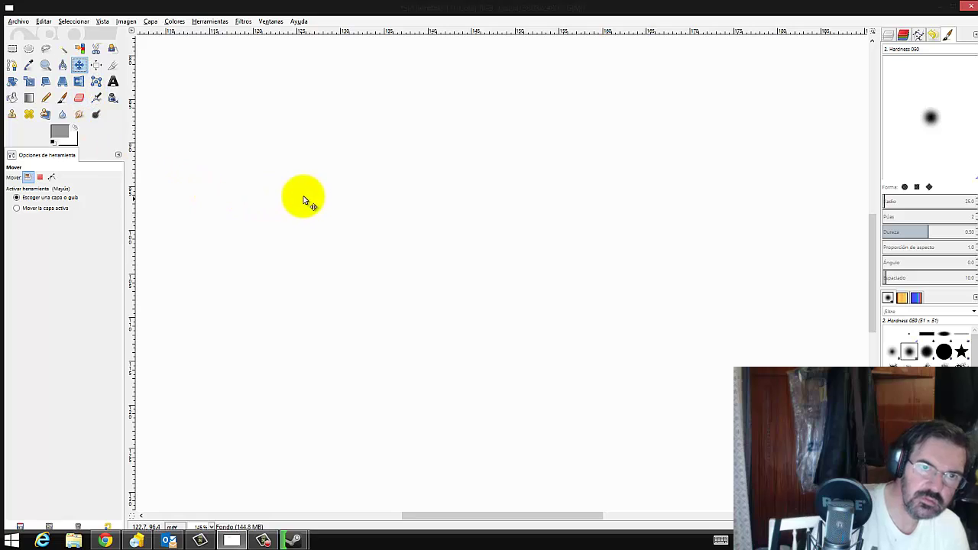
mouse_move(309, 191)
mouse_down()
mouse_move(558, 396)
mouse_move(591, 396)
mouse_up()
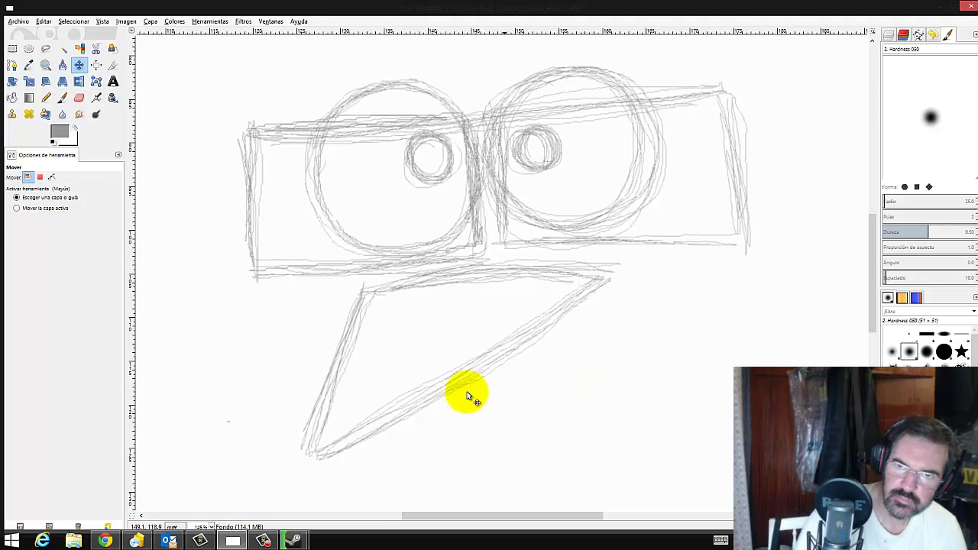
Select the Pencil tool and detach its Tool Options into a floating window.
click(44, 101)
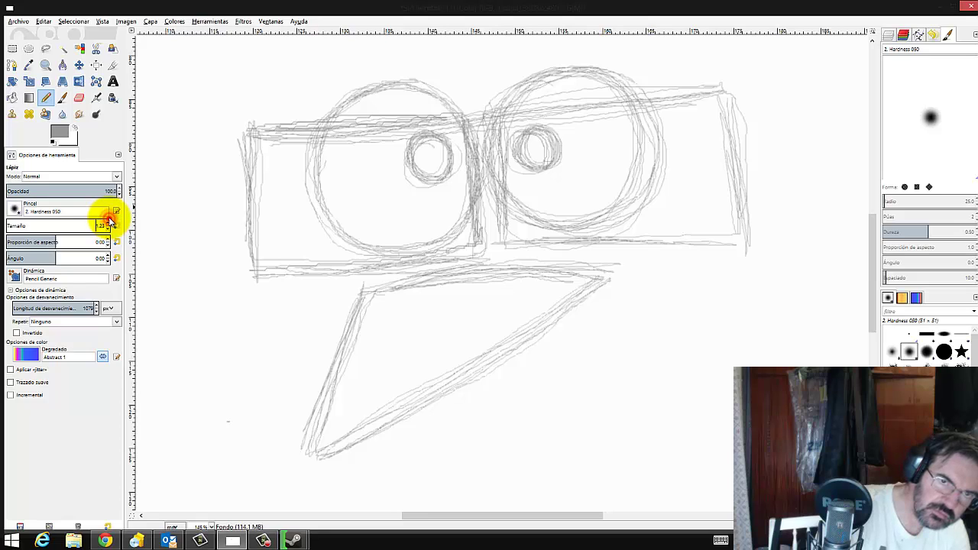
drag(109, 224, 104, 219)
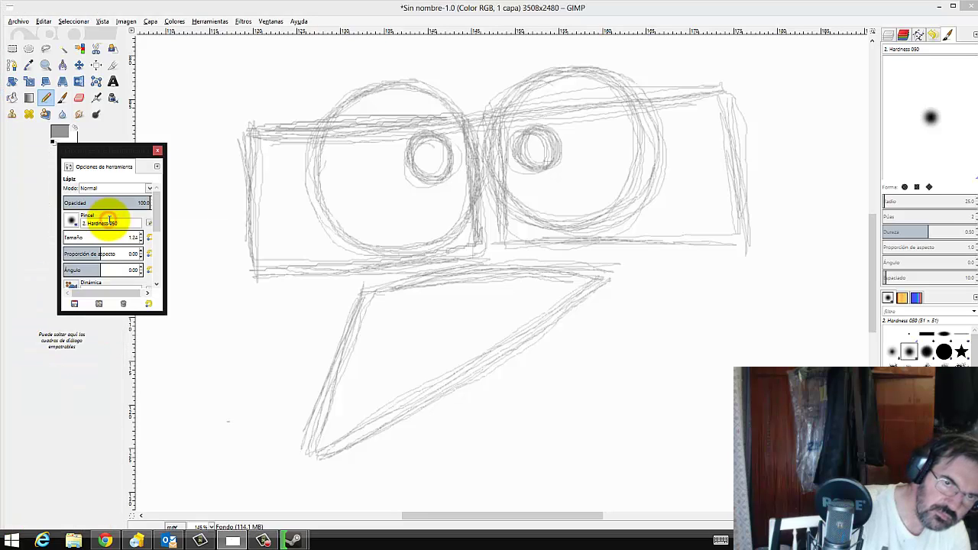
drag(138, 151, 93, 187)
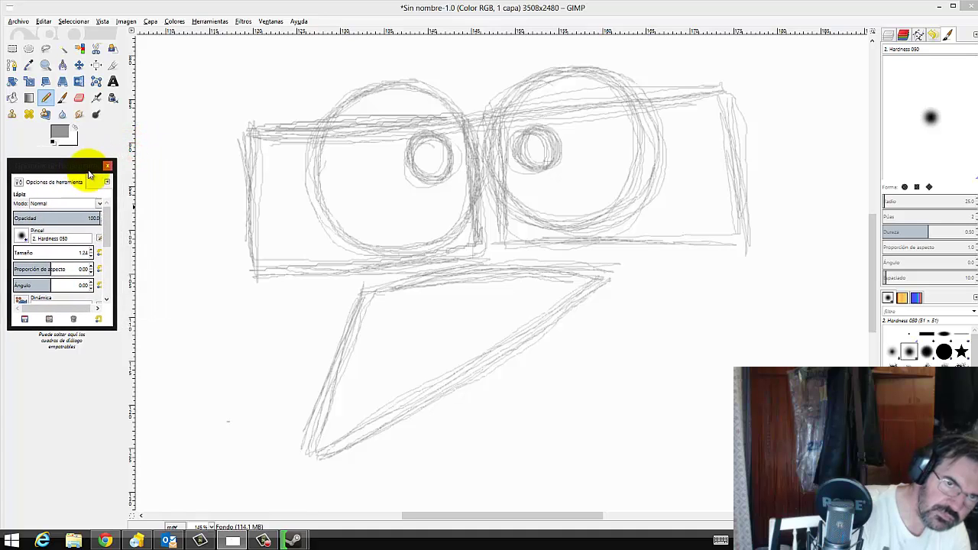
click(112, 191)
click(109, 192)
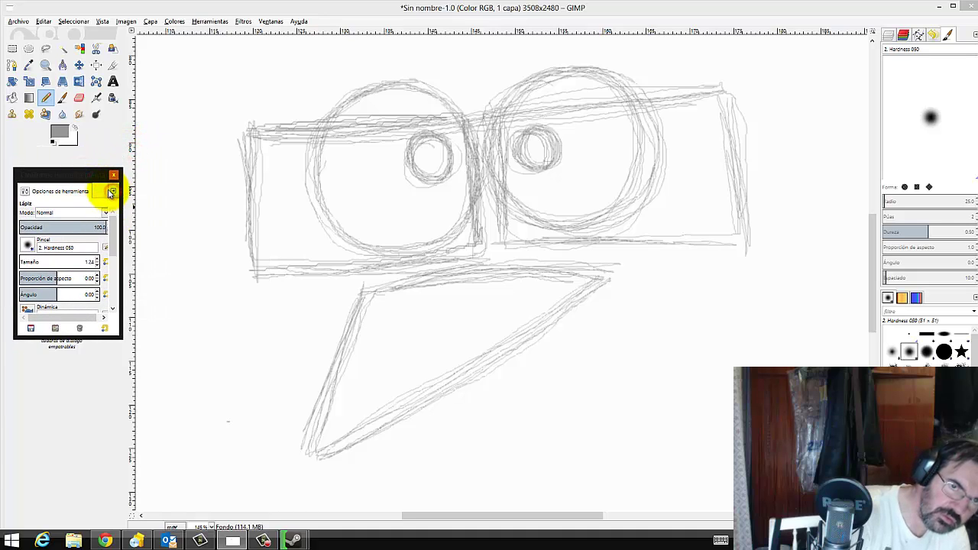
Reposition the floating Tool Options window around the left side of the screen.
mouse_move(38, 191)
mouse_down()
mouse_move(34, 206)
mouse_move(17, 147)
mouse_up()
drag(17, 113, 13, 283)
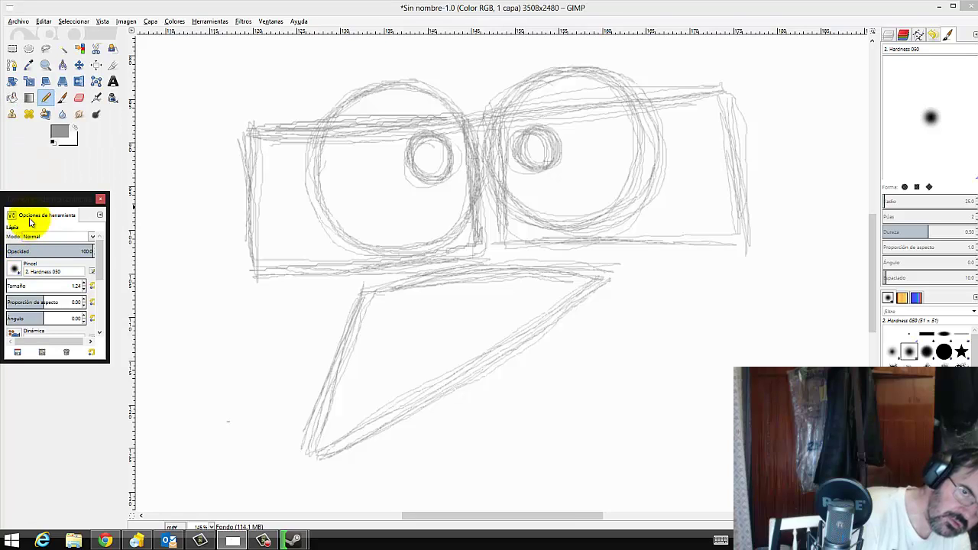
drag(28, 214, 16, 351)
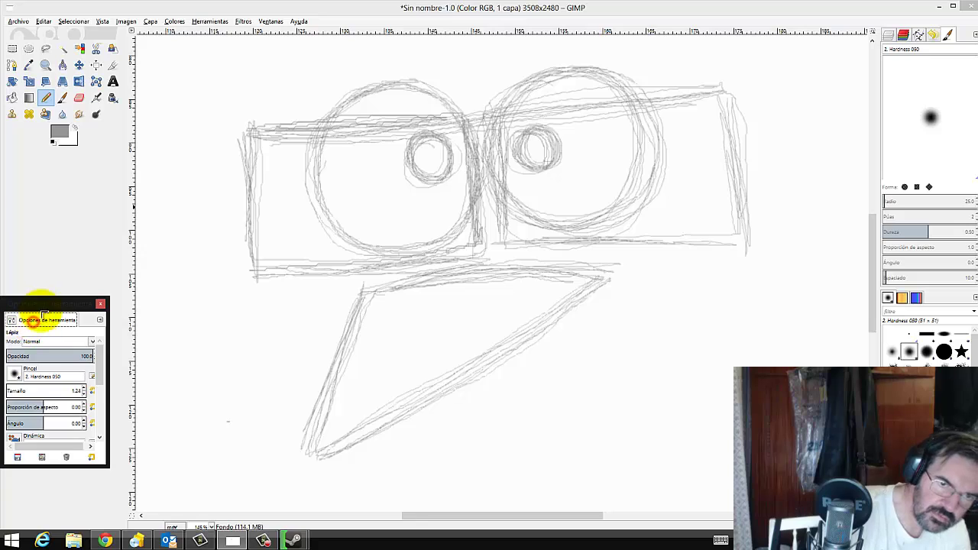
mouse_move(39, 319)
mouse_down()
mouse_move(38, 206)
mouse_move(4, 145)
mouse_up()
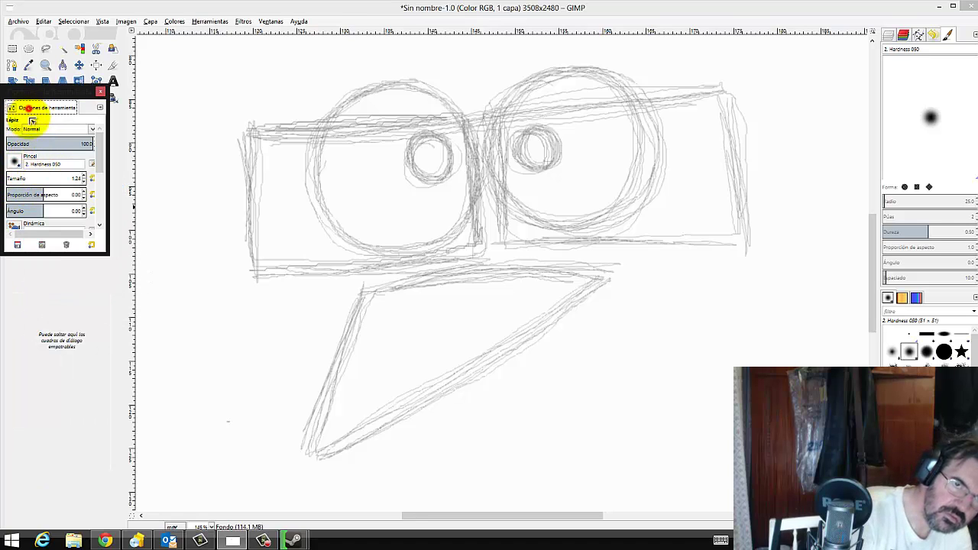
drag(26, 108, 12, 473)
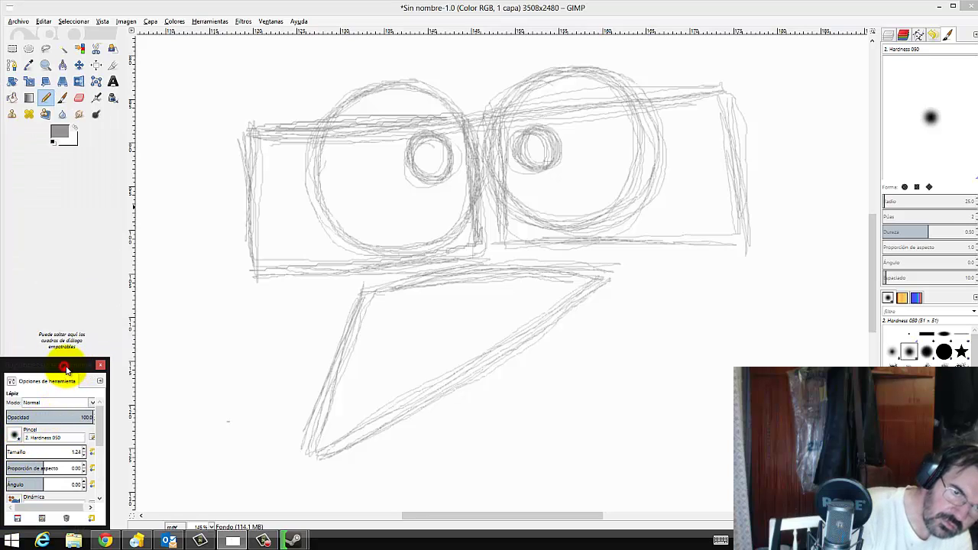
Close the floating Tool Options window.
click(99, 381)
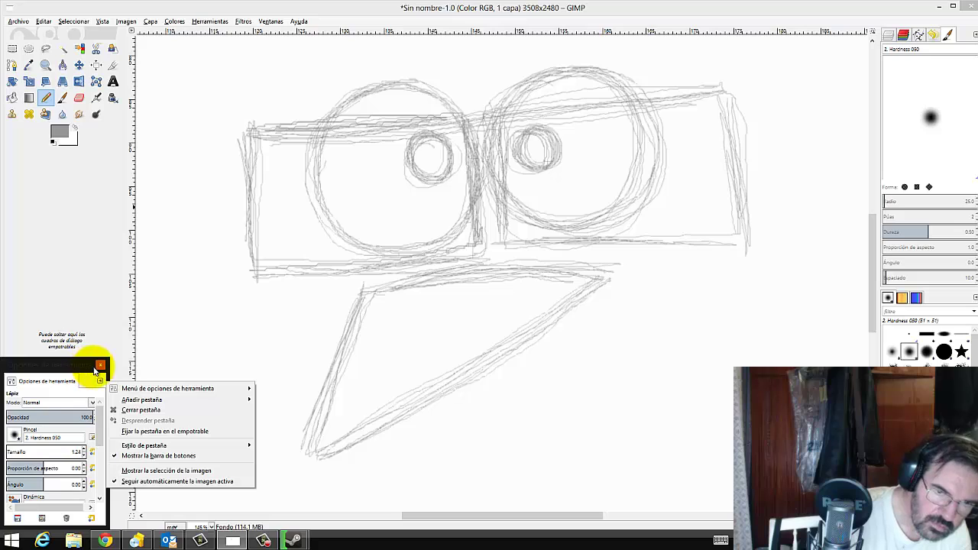
click(102, 366)
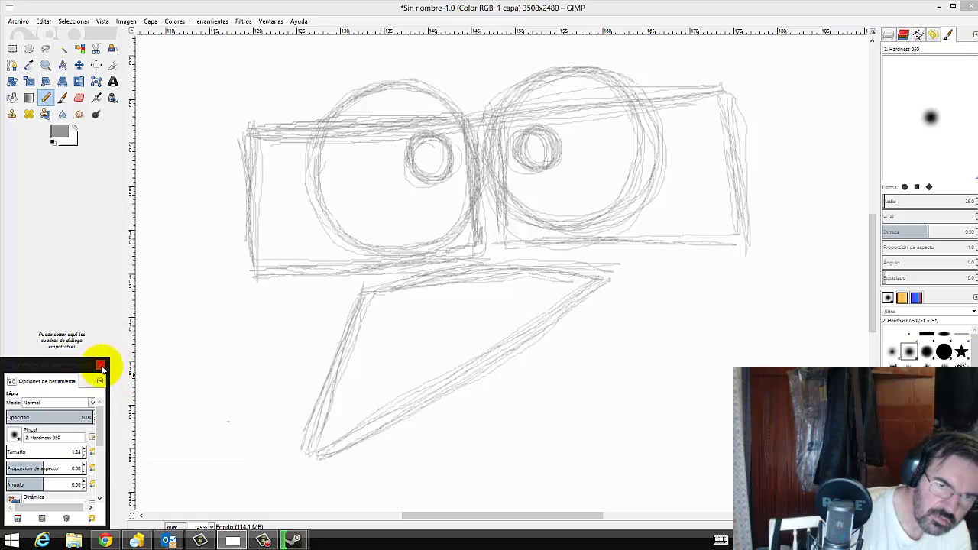
click(101, 366)
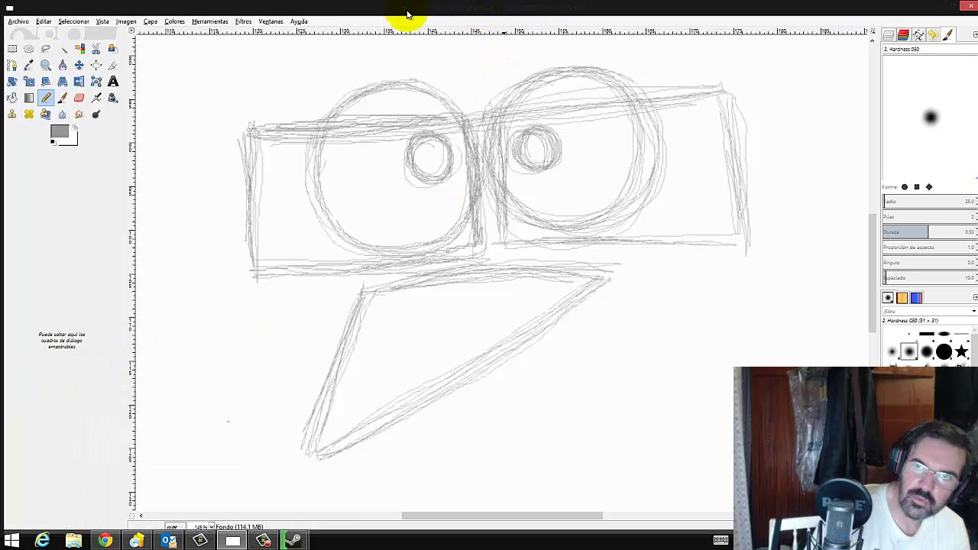
Reopen Tool Options from Windows > Dockable Dialogs.
click(272, 21)
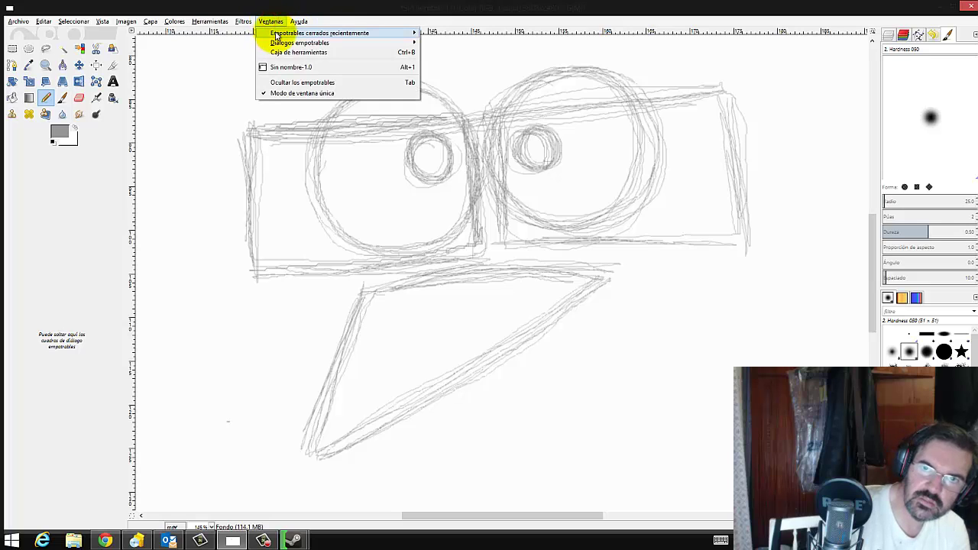
click(342, 43)
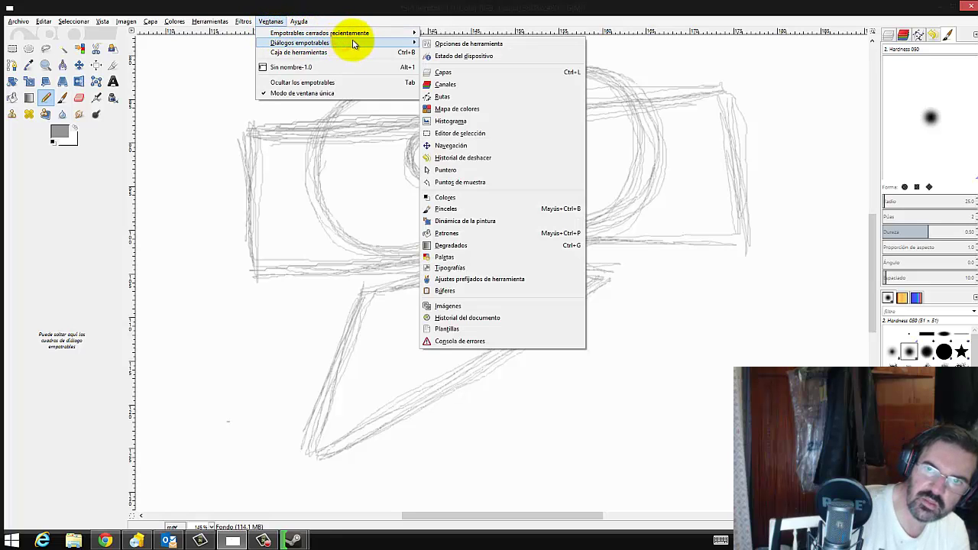
click(458, 44)
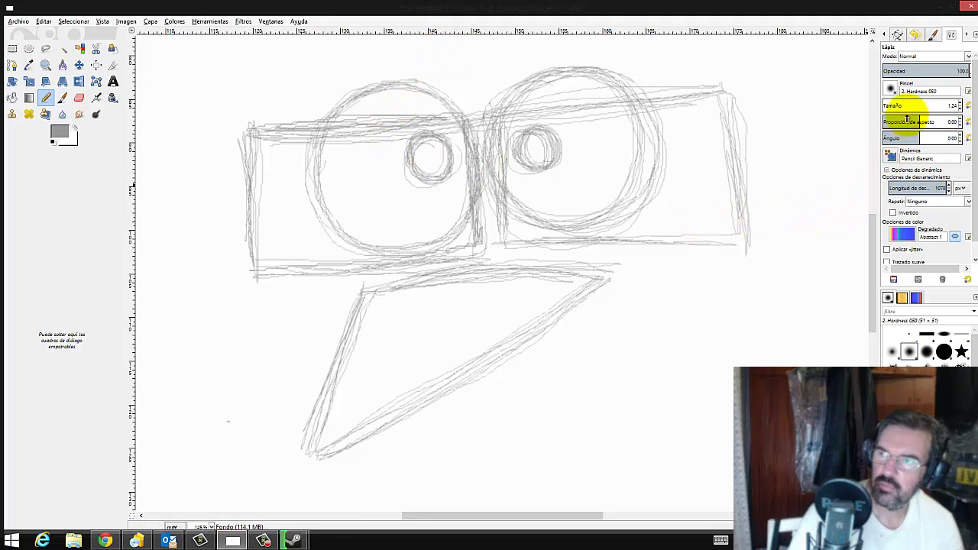
Dock the Tool Options beside the toolbox and make the panel taller.
mouse_move(951, 34)
mouse_down()
mouse_move(21, 296)
mouse_move(43, 291)
mouse_up()
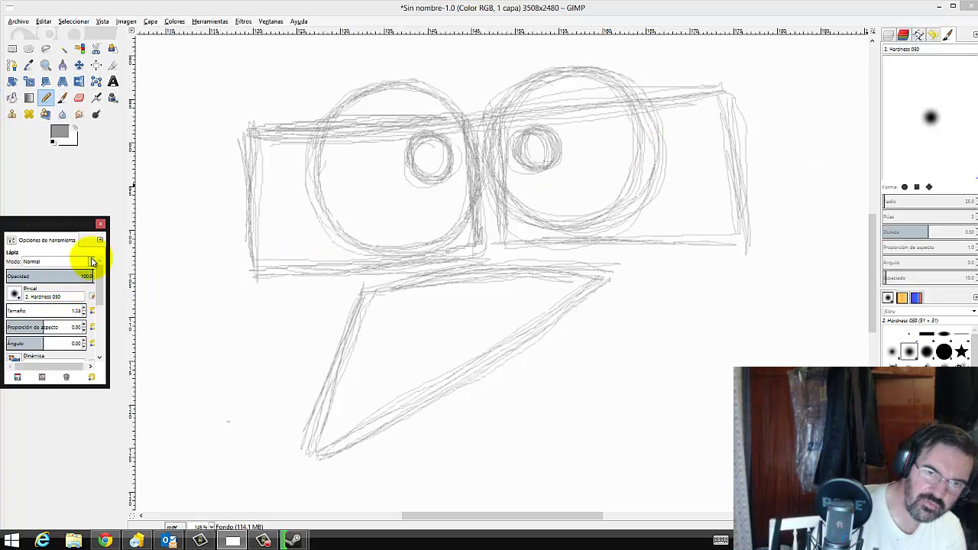
drag(40, 242, 138, 287)
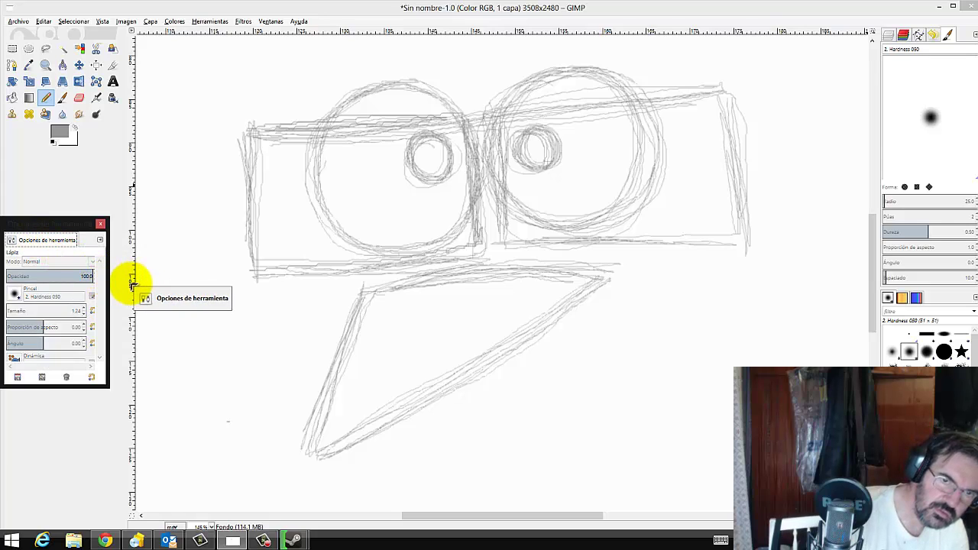
drag(138, 287, 127, 31)
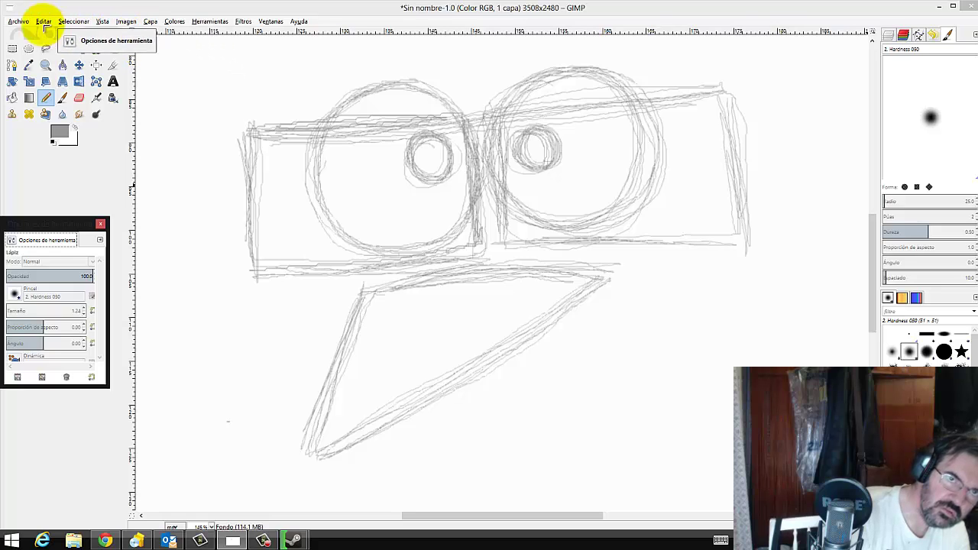
mouse_move(128, 30)
mouse_down()
mouse_move(4, 162)
mouse_move(35, 463)
mouse_move(122, 514)
mouse_move(4, 514)
mouse_move(65, 425)
mouse_up()
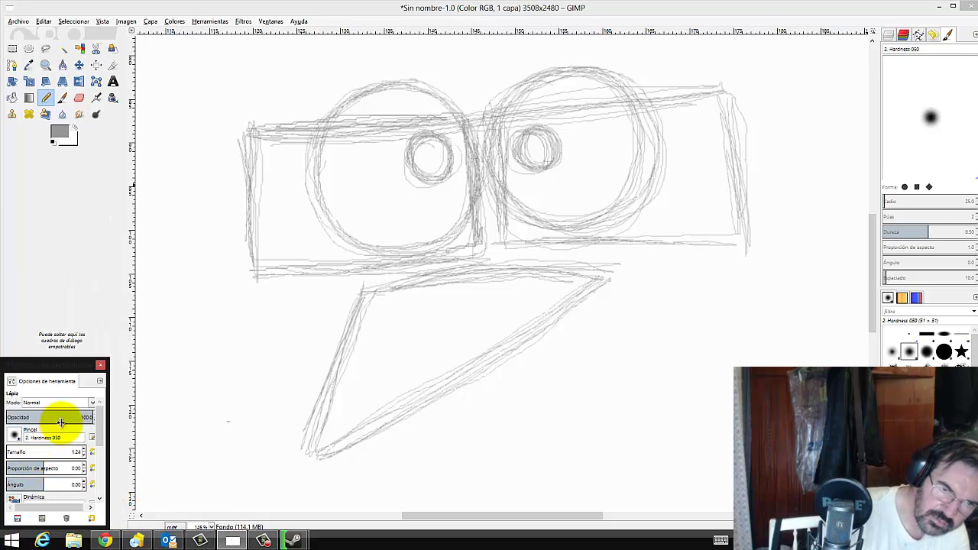
mouse_move(66, 366)
mouse_down()
mouse_move(77, 317)
mouse_move(76, 178)
mouse_up()
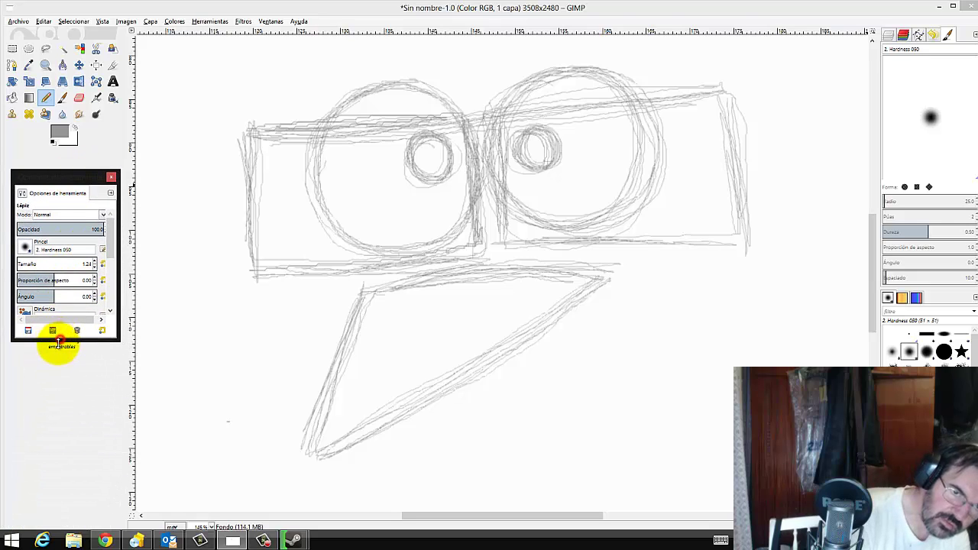
drag(58, 342, 17, 484)
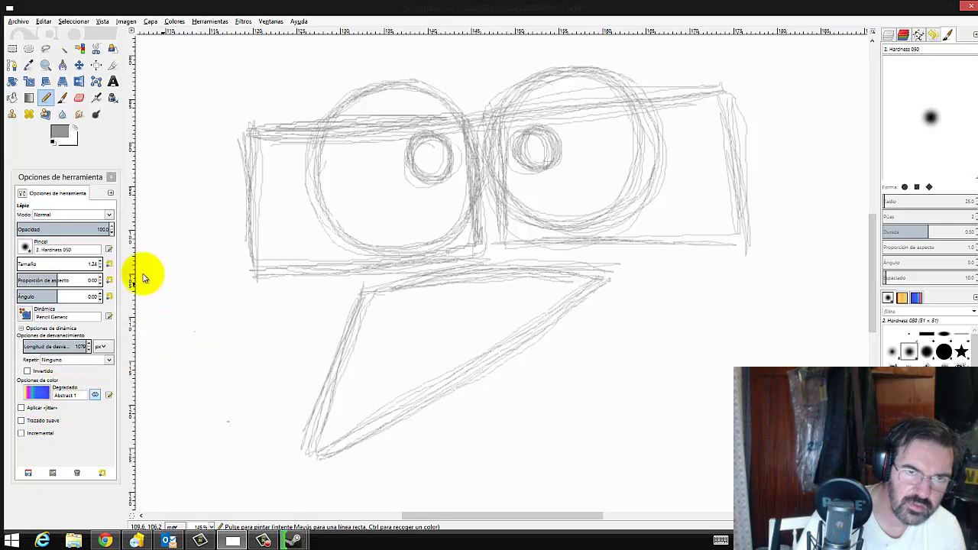
Set the pencil size to 2.00 in Tool Options.
click(79, 166)
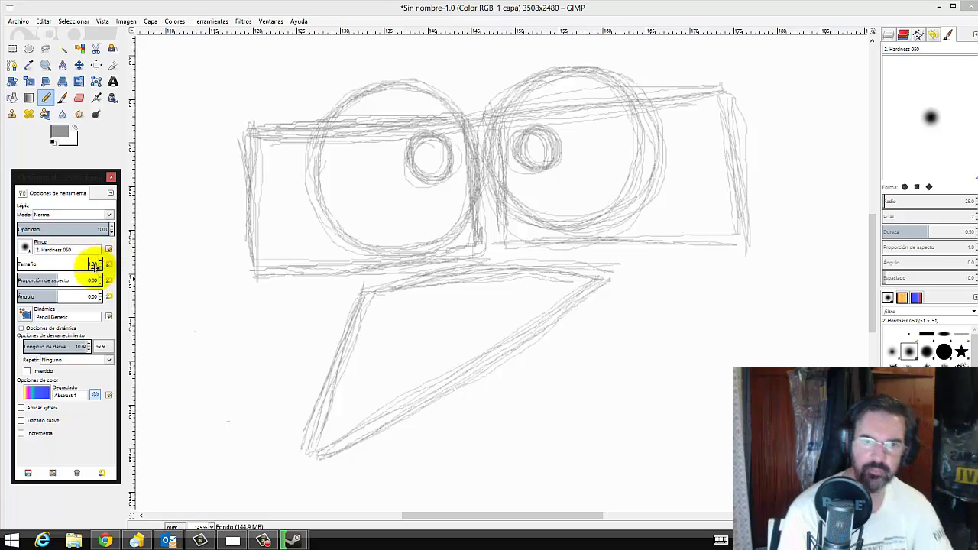
click(98, 262)
drag(98, 262, 101, 261)
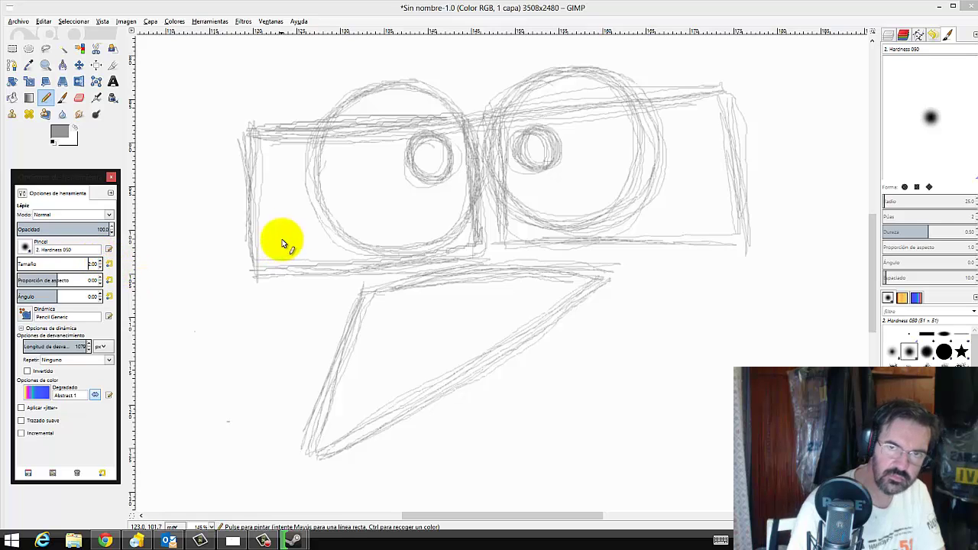
Trace the left lens frame's left, top, bottom and dividing edges with bold strokes.
click(248, 134)
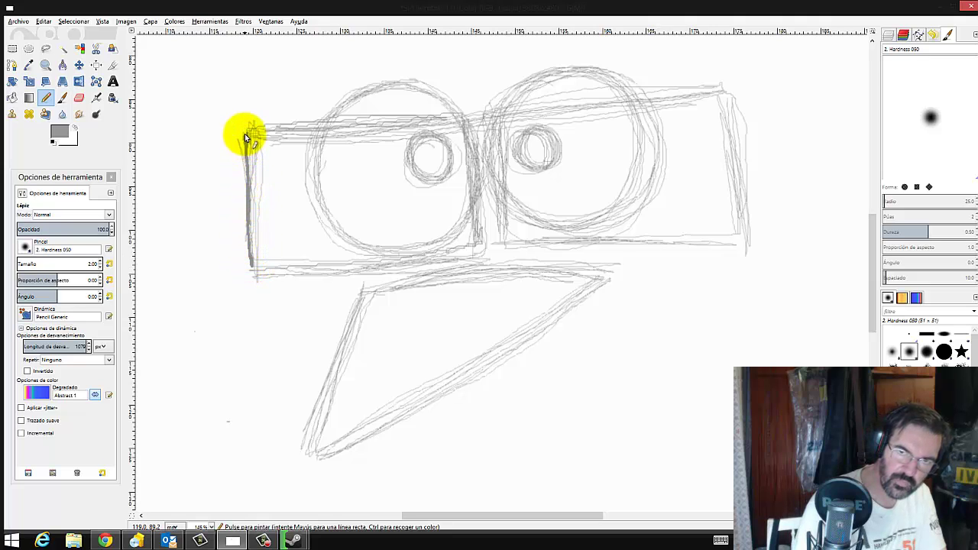
drag(244, 136, 250, 210)
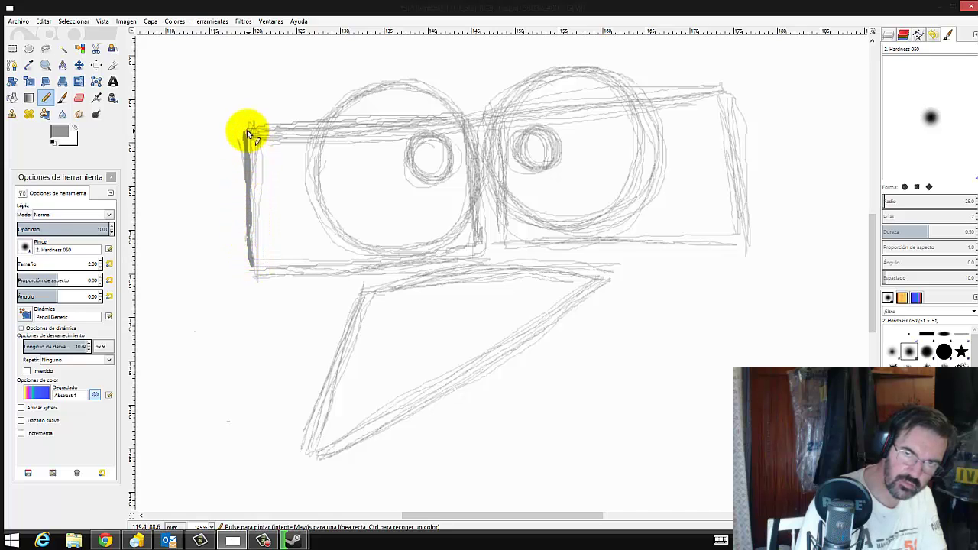
mouse_move(270, 124)
mouse_down()
mouse_move(356, 125)
mouse_move(277, 130)
mouse_move(298, 126)
mouse_up()
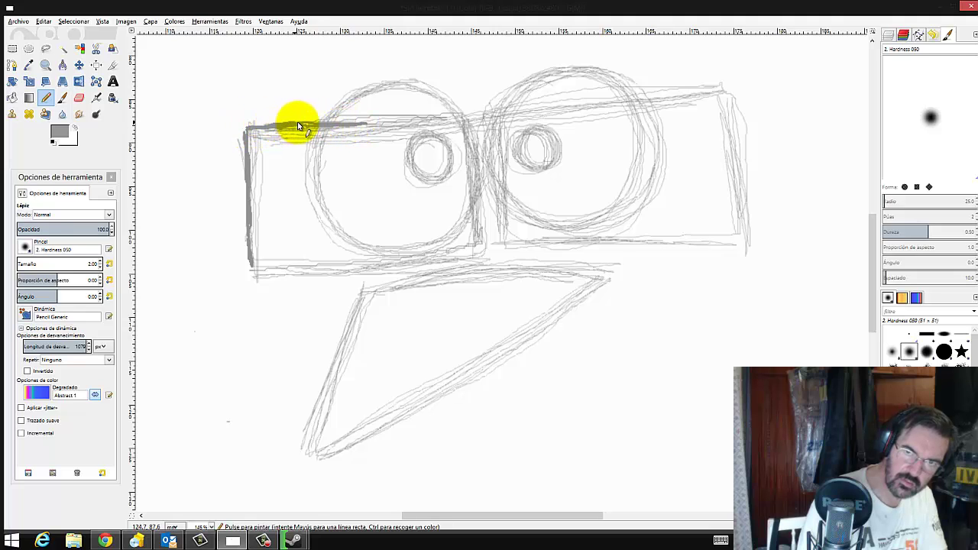
mouse_move(400, 118)
mouse_down()
mouse_move(349, 124)
mouse_move(448, 116)
mouse_up()
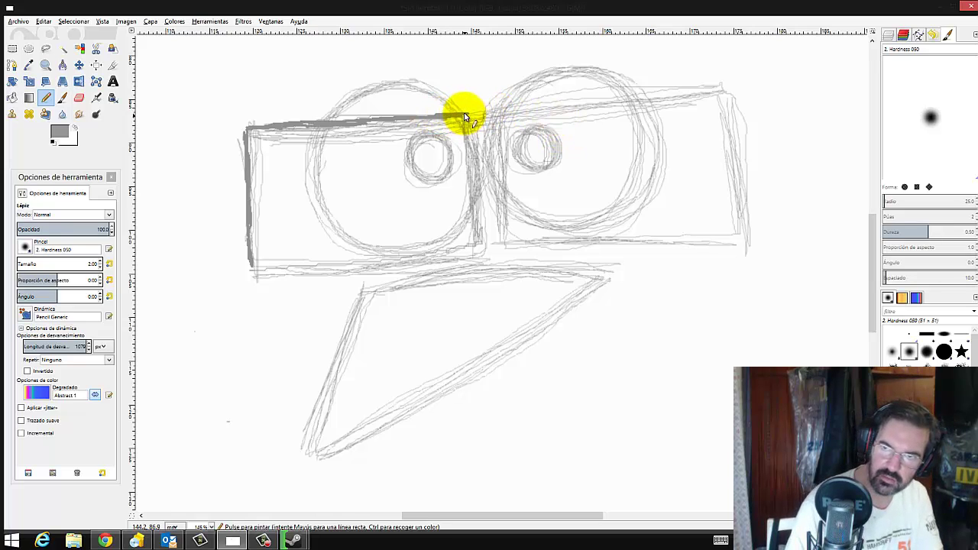
drag(477, 190, 480, 233)
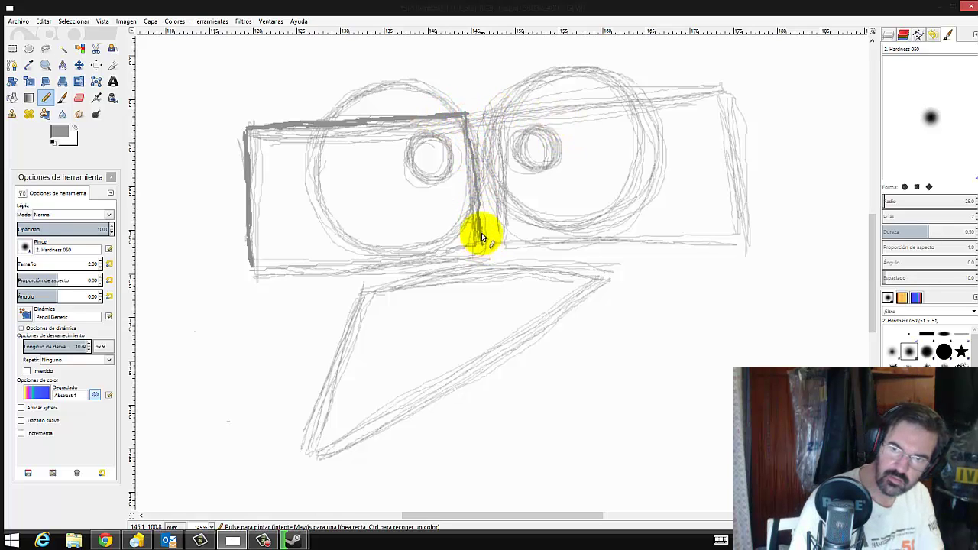
drag(475, 148, 470, 116)
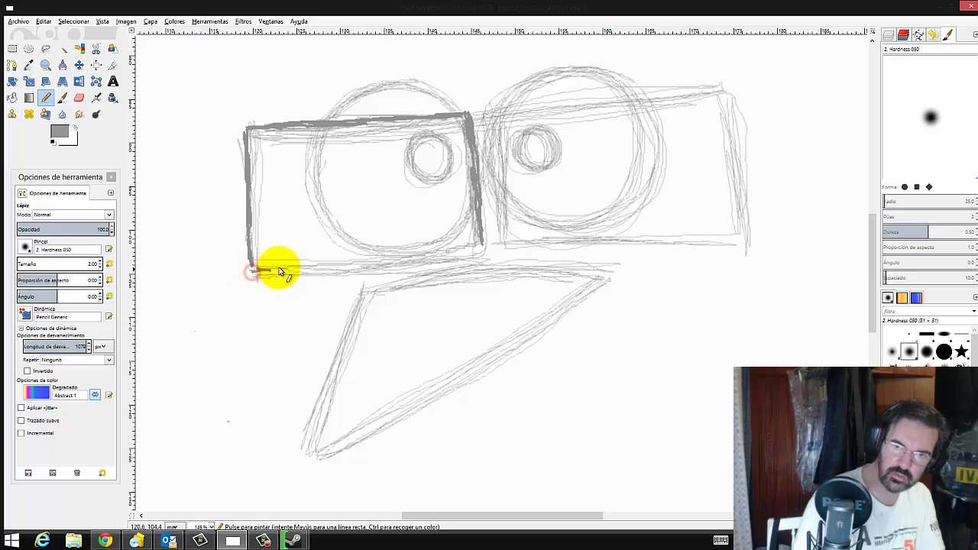
drag(275, 272, 375, 267)
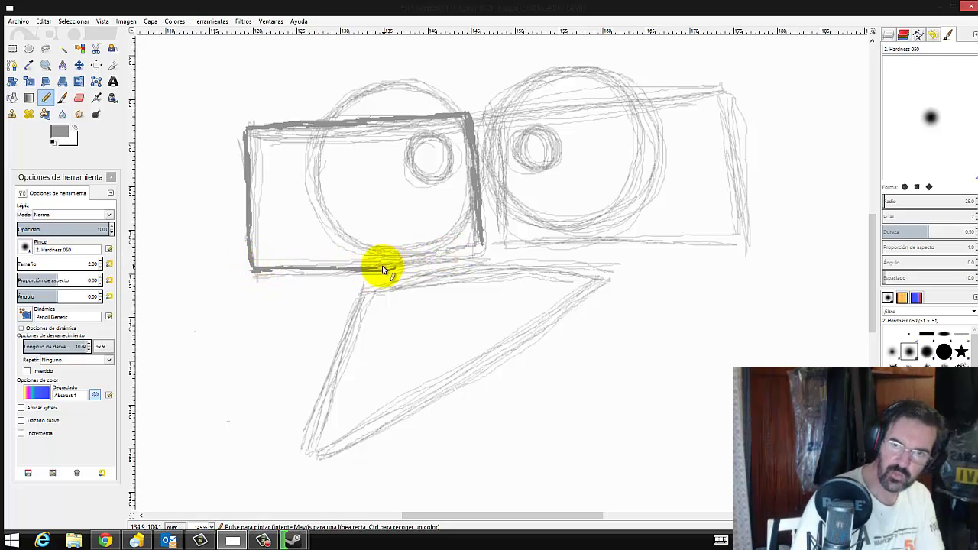
click(380, 265)
mouse_move(451, 260)
mouse_down()
mouse_move(480, 255)
mouse_move(481, 236)
mouse_move(476, 256)
mouse_move(284, 272)
mouse_move(469, 259)
mouse_up()
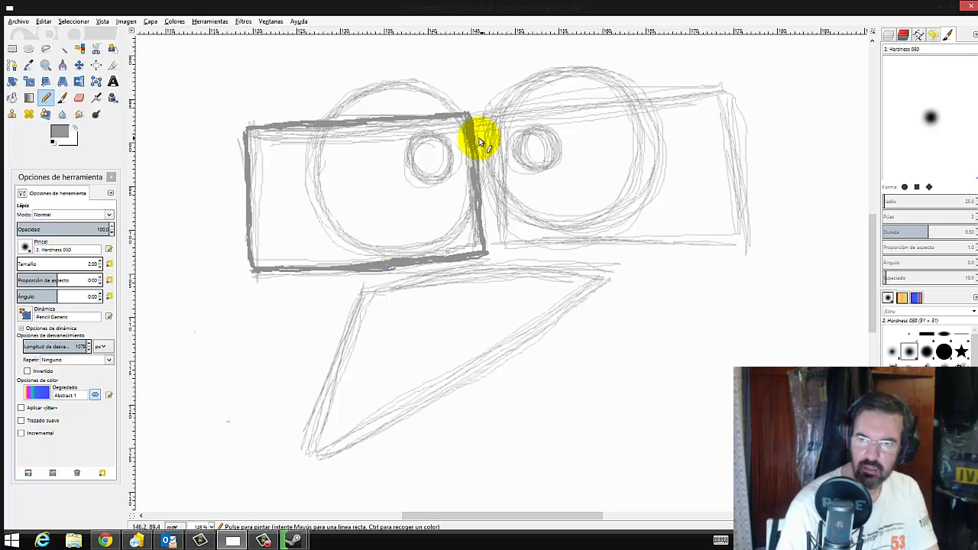
Darken the bridge and the right frame's left and bottom edges.
drag(476, 141, 493, 141)
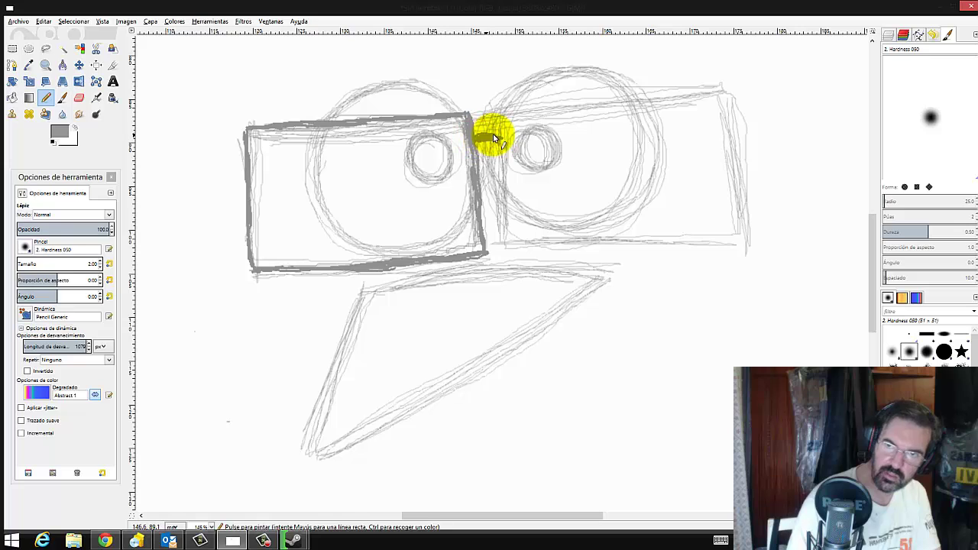
click(497, 117)
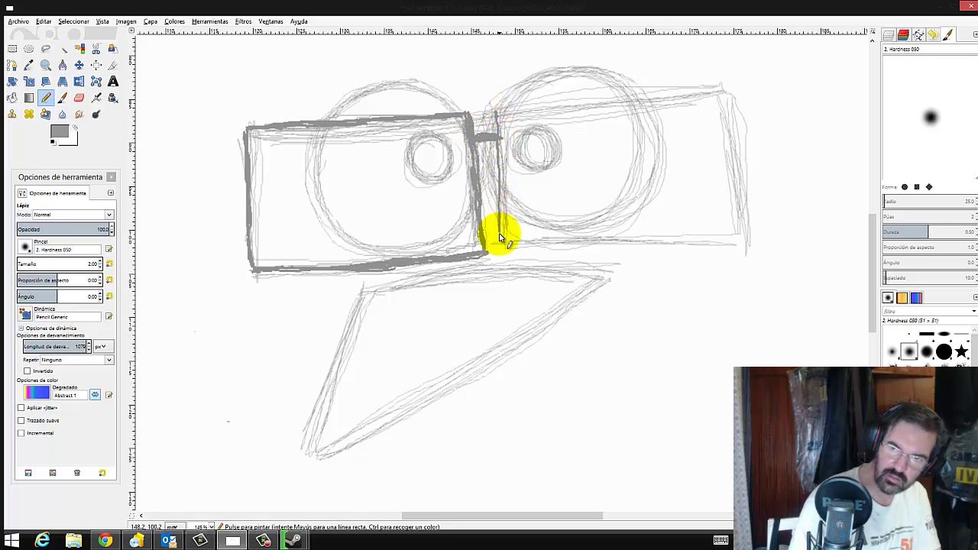
drag(500, 238, 498, 156)
mouse_move(500, 117)
mouse_down()
mouse_move(502, 240)
mouse_move(535, 246)
mouse_up()
drag(648, 243, 728, 245)
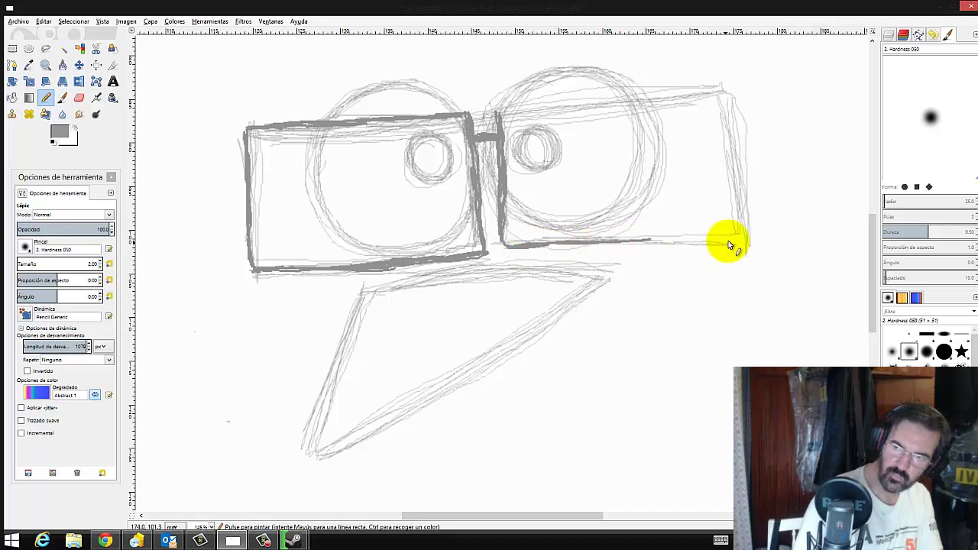
mouse_move(645, 245)
mouse_down()
mouse_move(721, 236)
mouse_move(751, 245)
mouse_move(735, 207)
mouse_move(742, 233)
mouse_move(740, 175)
mouse_up()
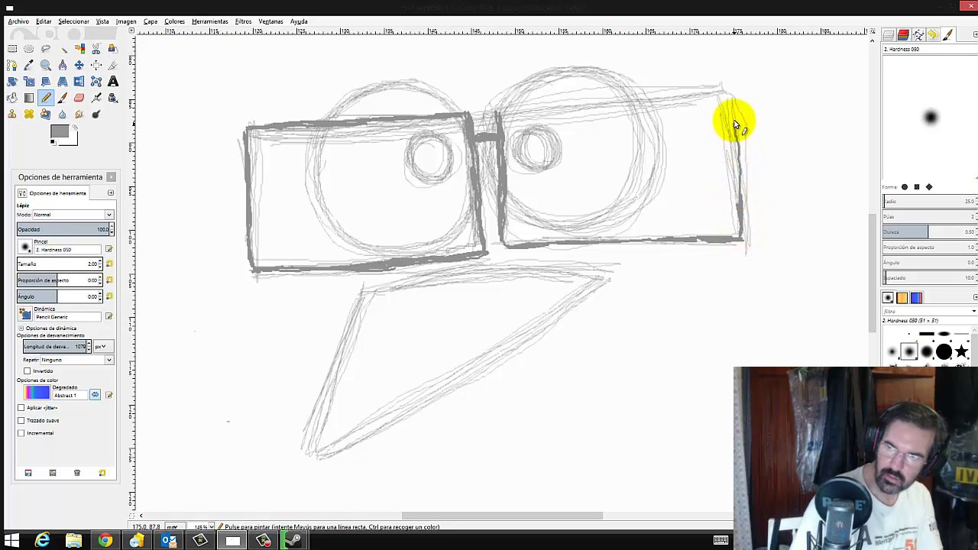
Bold the right frame's right and top edges and reinforce the left frame's corner.
mouse_move(732, 114)
mouse_down()
mouse_move(738, 169)
mouse_move(726, 93)
mouse_move(732, 182)
mouse_move(732, 131)
mouse_move(736, 163)
mouse_up()
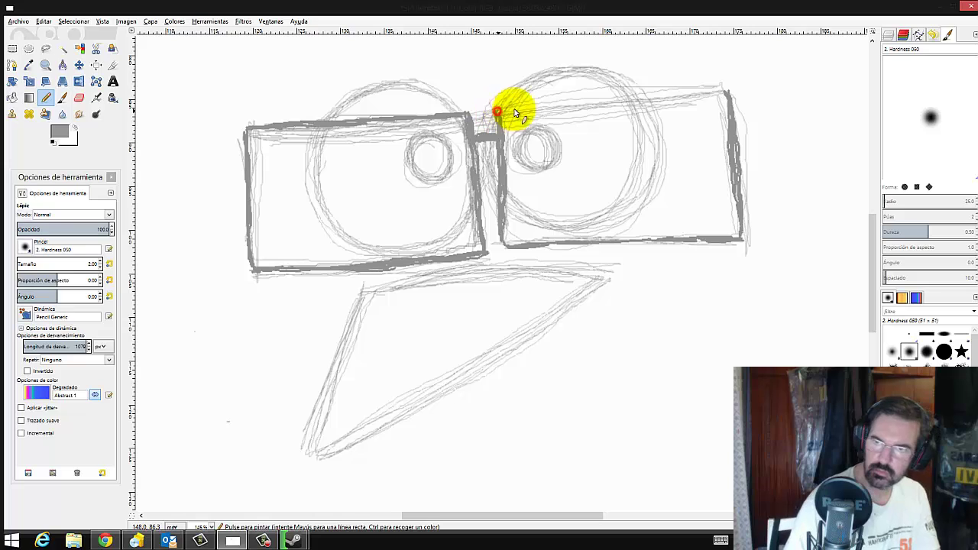
drag(498, 111, 601, 93)
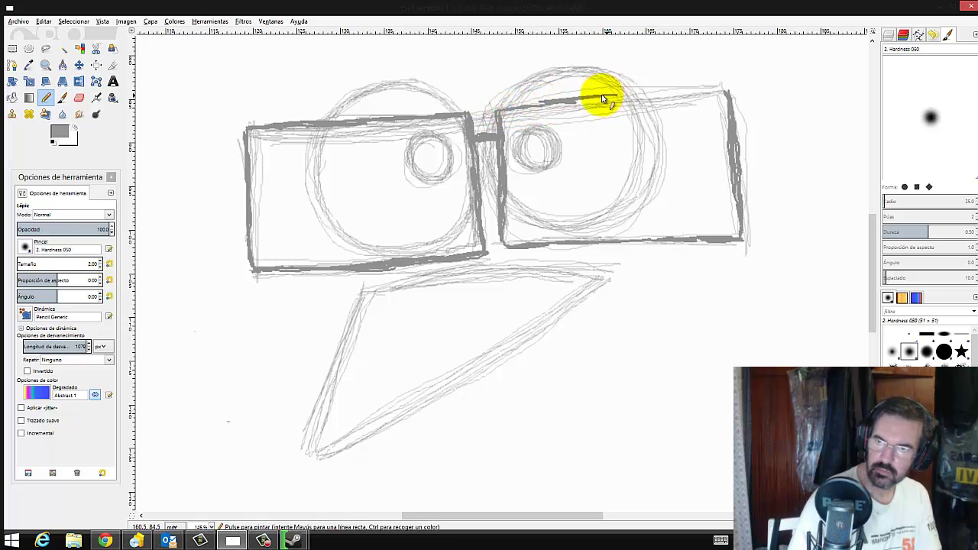
mouse_move(677, 99)
mouse_down()
mouse_move(703, 95)
mouse_move(629, 98)
mouse_up()
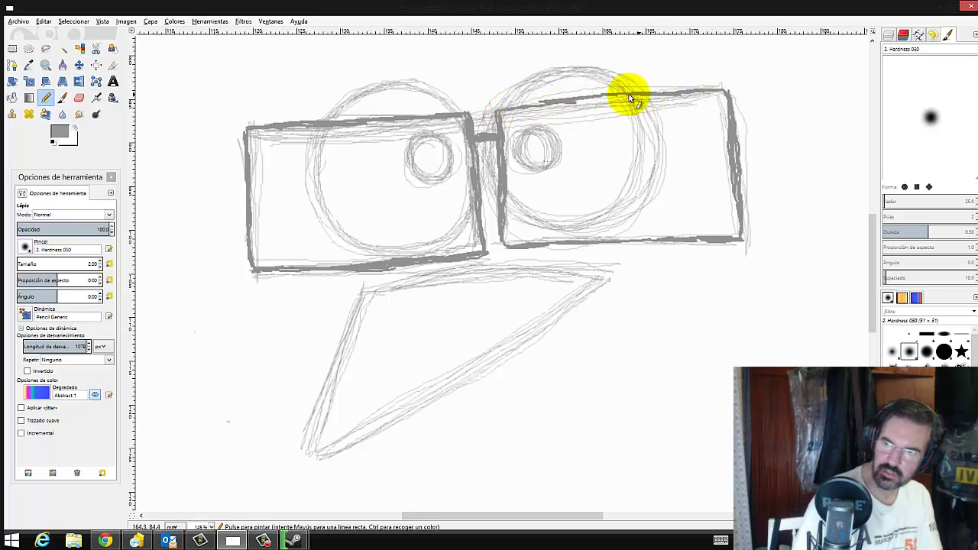
mouse_move(505, 114)
mouse_down()
mouse_move(651, 93)
mouse_move(624, 92)
mouse_move(502, 110)
mouse_move(713, 93)
mouse_move(563, 120)
mouse_move(498, 149)
mouse_move(474, 176)
mouse_move(448, 163)
mouse_move(476, 135)
mouse_up()
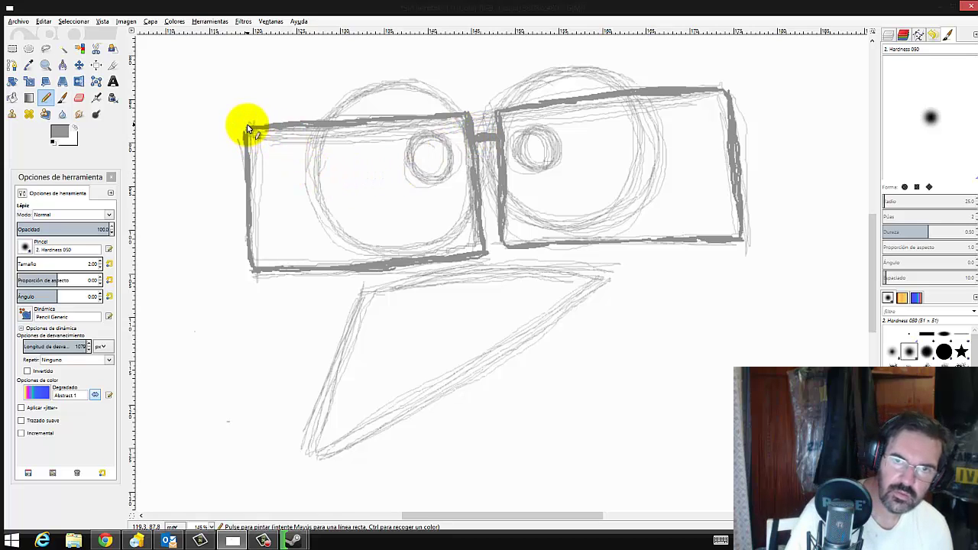
drag(247, 130, 247, 171)
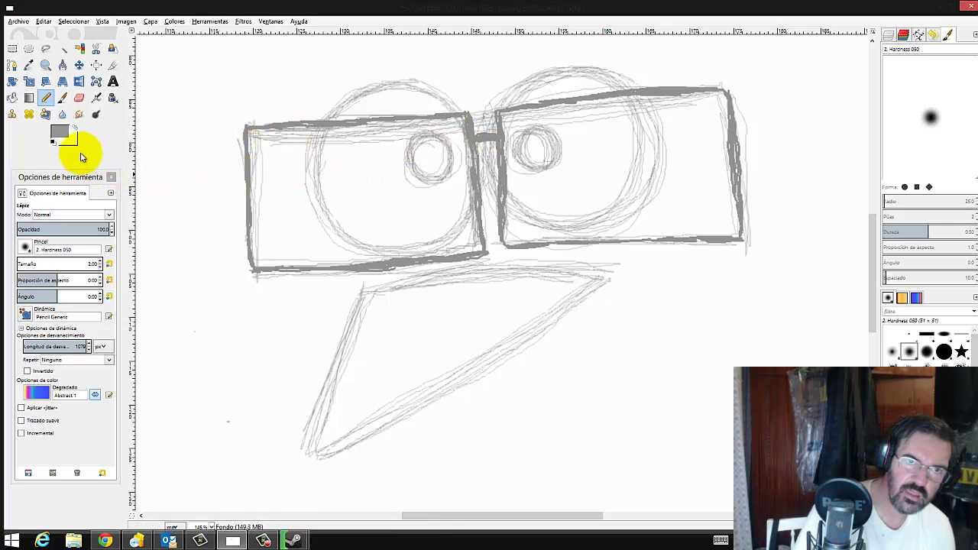
Erase stray sketch lines along the left frame's corner, side, bottom and top.
click(78, 98)
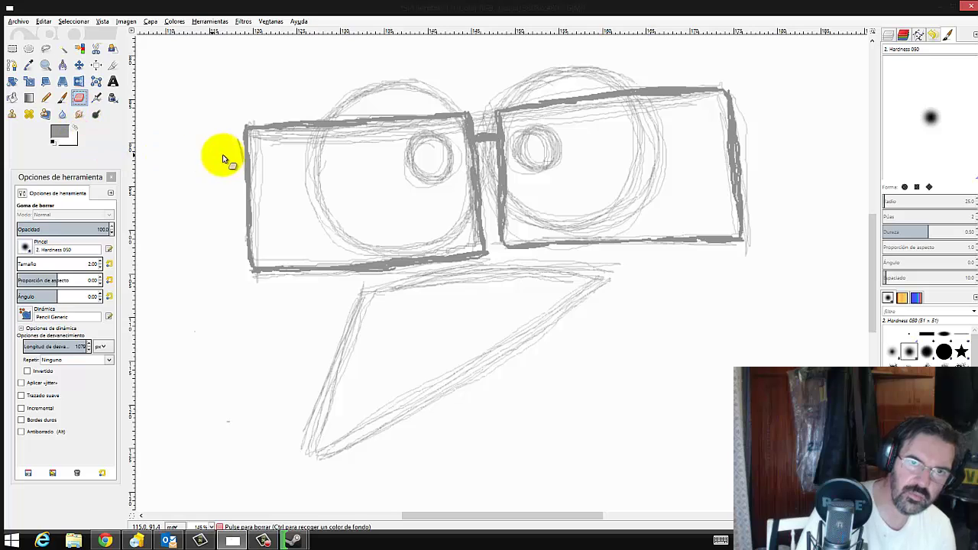
mouse_move(240, 132)
mouse_down()
mouse_move(239, 160)
mouse_move(259, 158)
mouse_move(261, 177)
mouse_up()
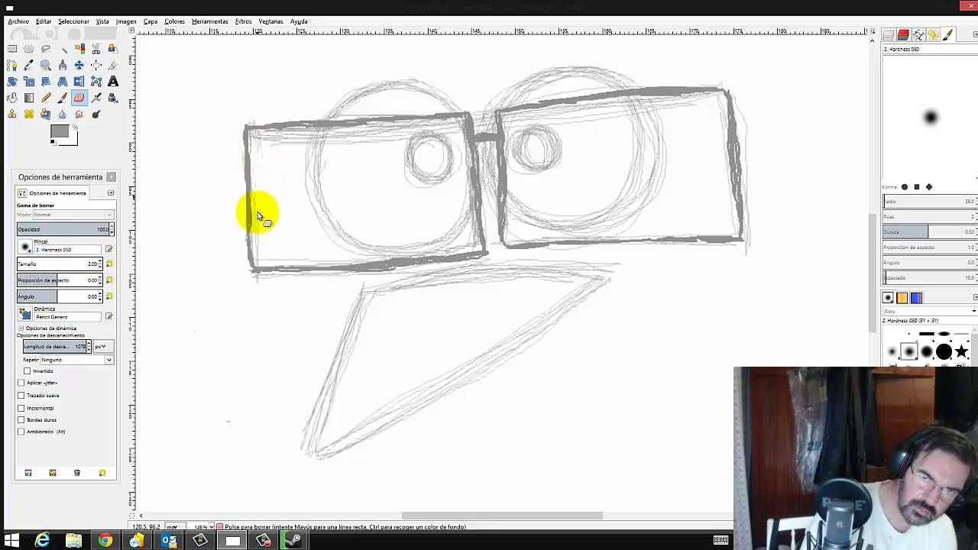
drag(258, 214, 258, 248)
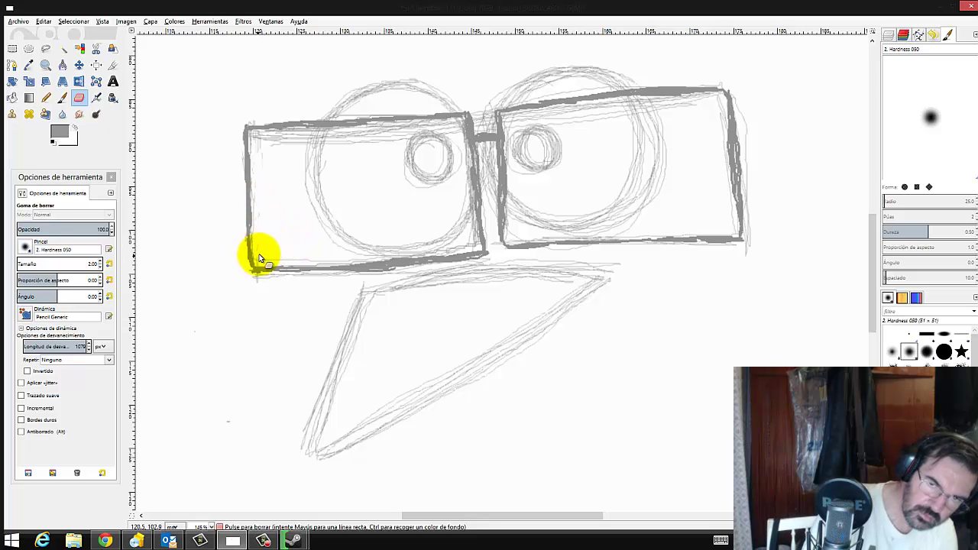
mouse_move(262, 263)
mouse_down()
mouse_move(319, 257)
mouse_move(273, 212)
mouse_move(259, 220)
mouse_move(305, 163)
mouse_move(262, 179)
mouse_move(252, 135)
mouse_move(251, 148)
mouse_move(274, 141)
mouse_up()
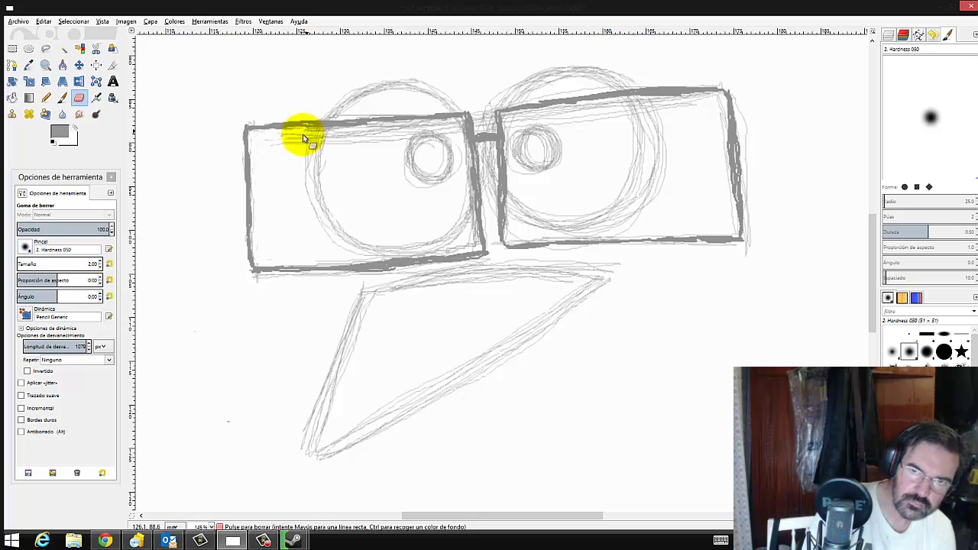
mouse_move(306, 135)
mouse_down()
mouse_move(295, 130)
mouse_move(282, 147)
mouse_up()
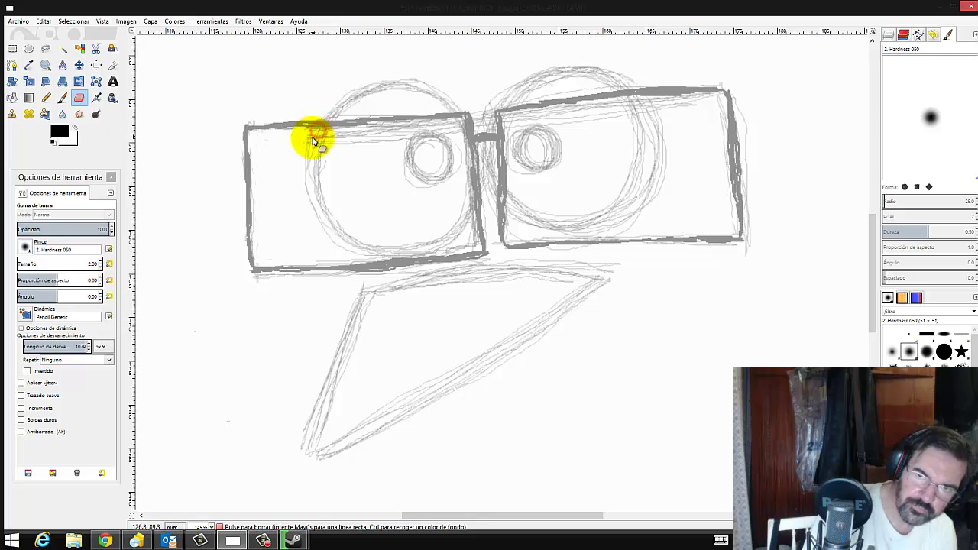
Ink the left eye's outer circle and inner pupil circle in black with the Pencil.
click(46, 98)
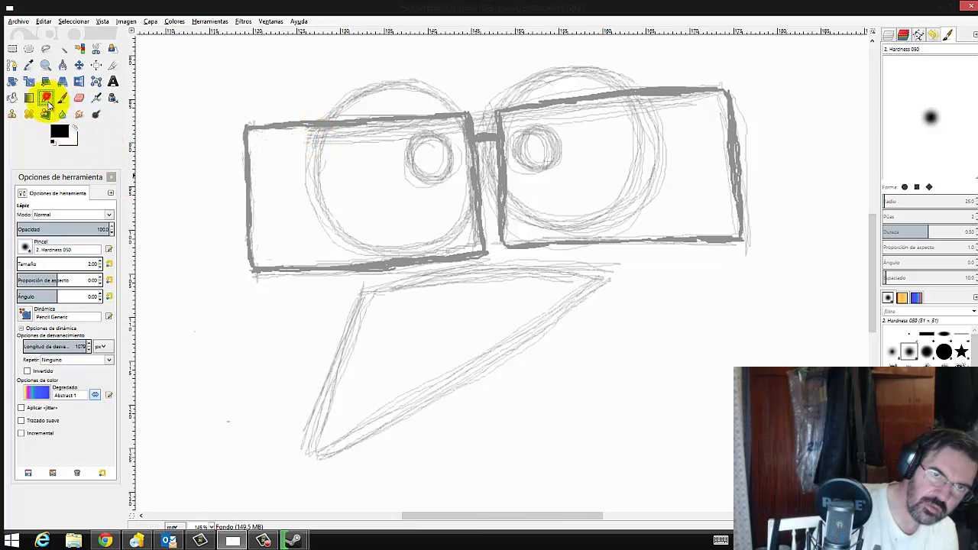
mouse_move(315, 128)
mouse_down()
mouse_move(309, 180)
mouse_move(343, 238)
mouse_move(371, 252)
mouse_move(421, 252)
mouse_move(468, 222)
mouse_up()
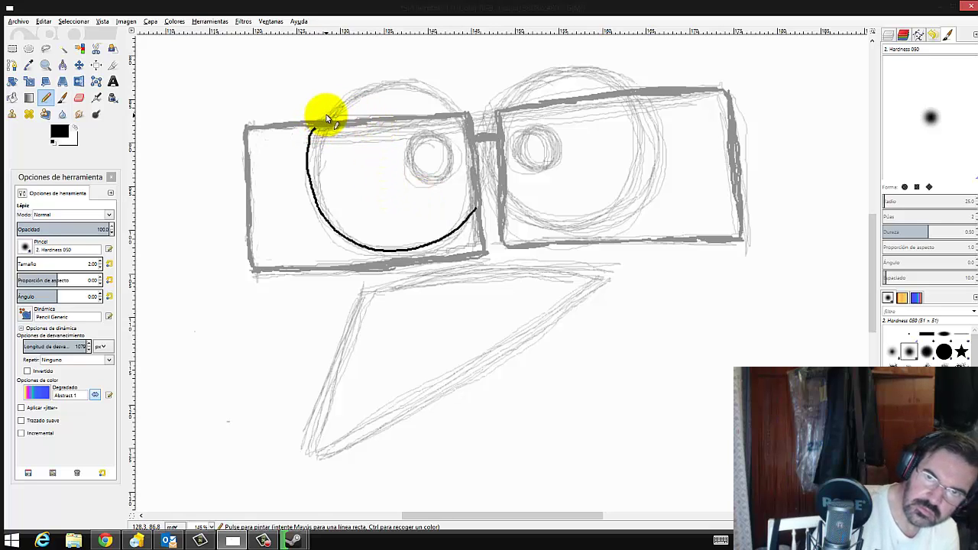
drag(324, 119, 343, 105)
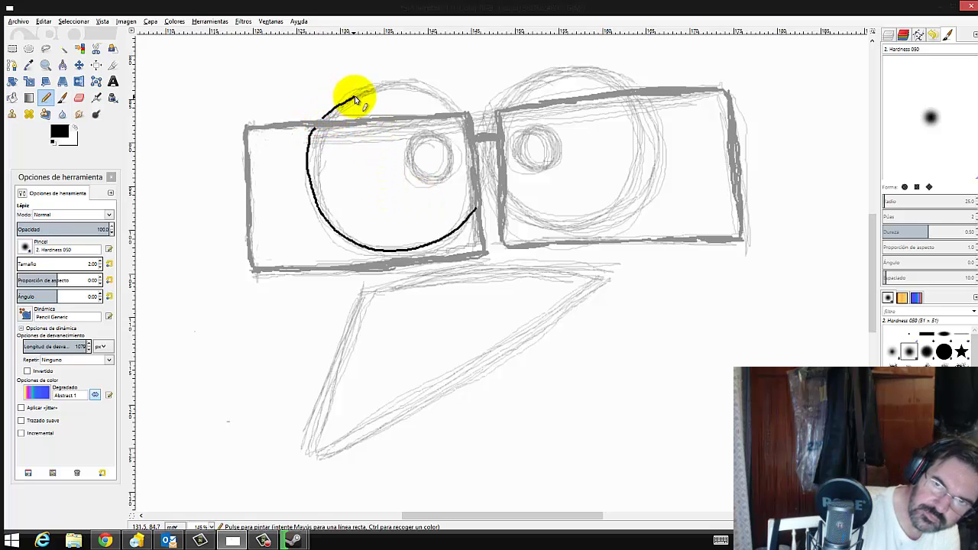
drag(398, 87, 442, 105)
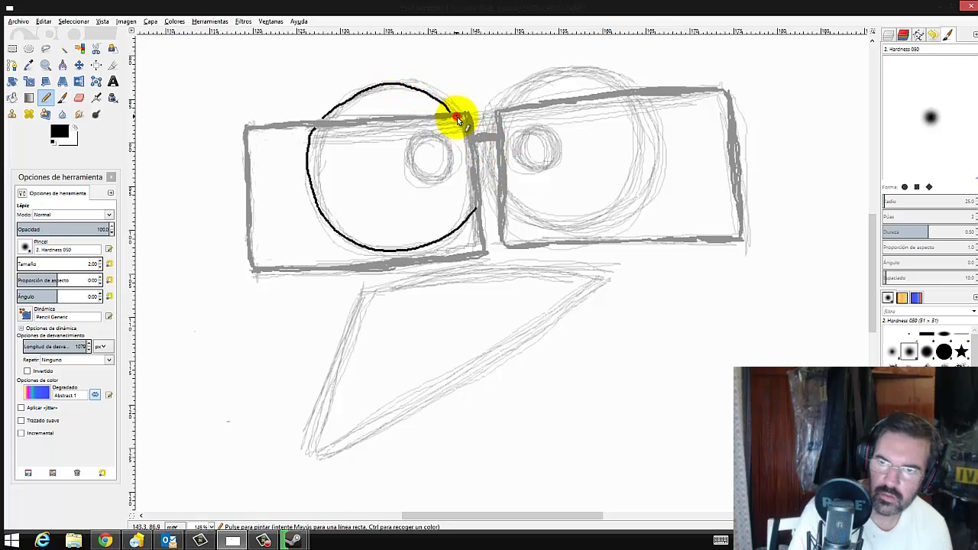
mouse_move(457, 117)
mouse_down()
mouse_move(462, 125)
mouse_move(415, 135)
mouse_move(404, 148)
mouse_move(427, 183)
mouse_move(451, 153)
mouse_move(432, 137)
mouse_up()
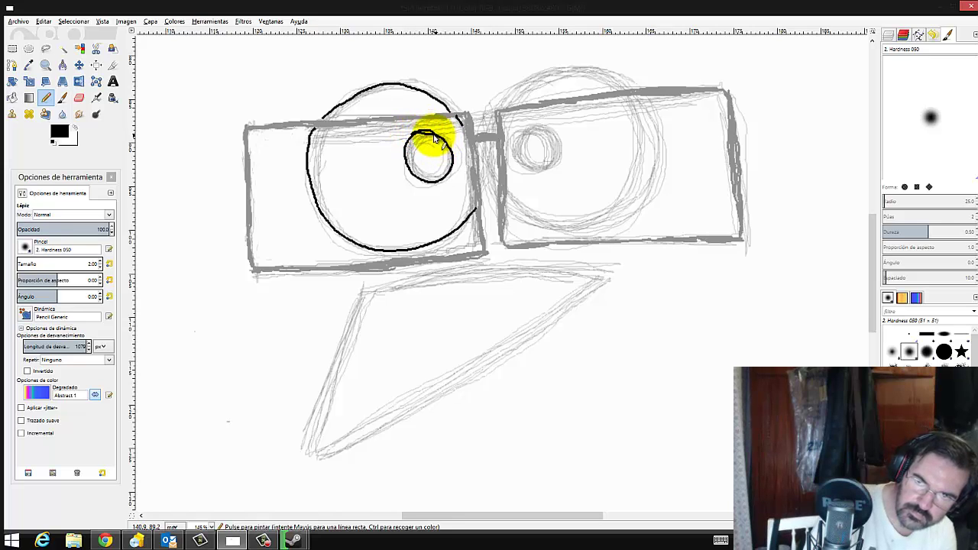
mouse_move(417, 136)
mouse_down()
mouse_move(425, 137)
mouse_move(408, 146)
mouse_move(404, 163)
mouse_move(424, 180)
mouse_move(416, 175)
mouse_move(431, 179)
mouse_move(444, 158)
mouse_move(417, 146)
mouse_move(410, 170)
mouse_move(433, 170)
mouse_move(439, 148)
mouse_move(452, 170)
mouse_move(438, 180)
mouse_move(417, 175)
mouse_move(438, 165)
mouse_move(419, 167)
mouse_move(421, 150)
mouse_move(414, 157)
mouse_up()
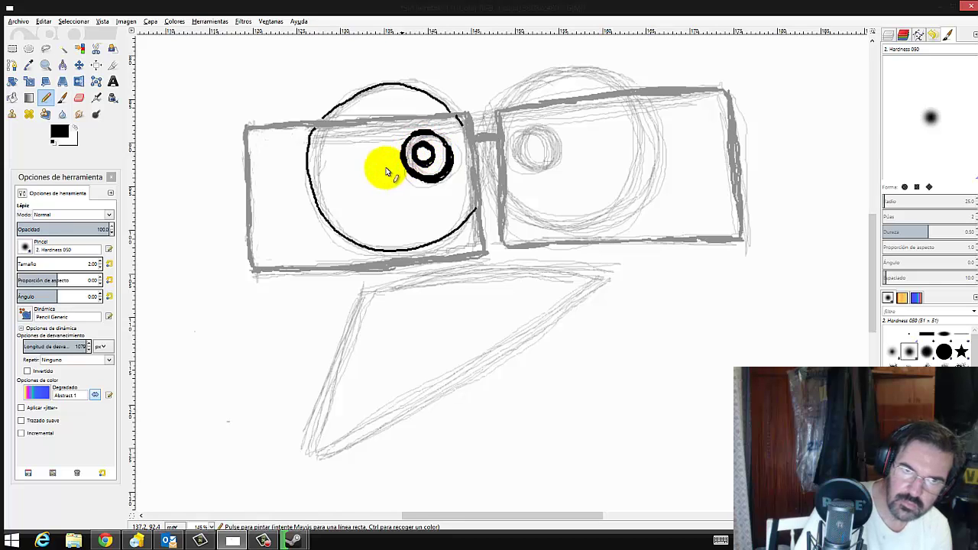
click(12, 97)
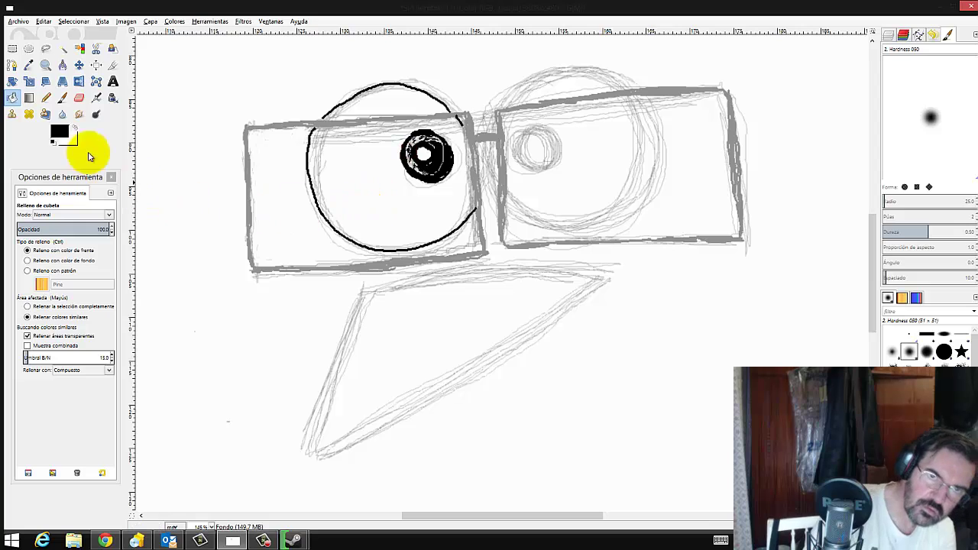
Smudge the pupil's inner and lower edges, then paint black inside it with the Paintbrush.
click(80, 113)
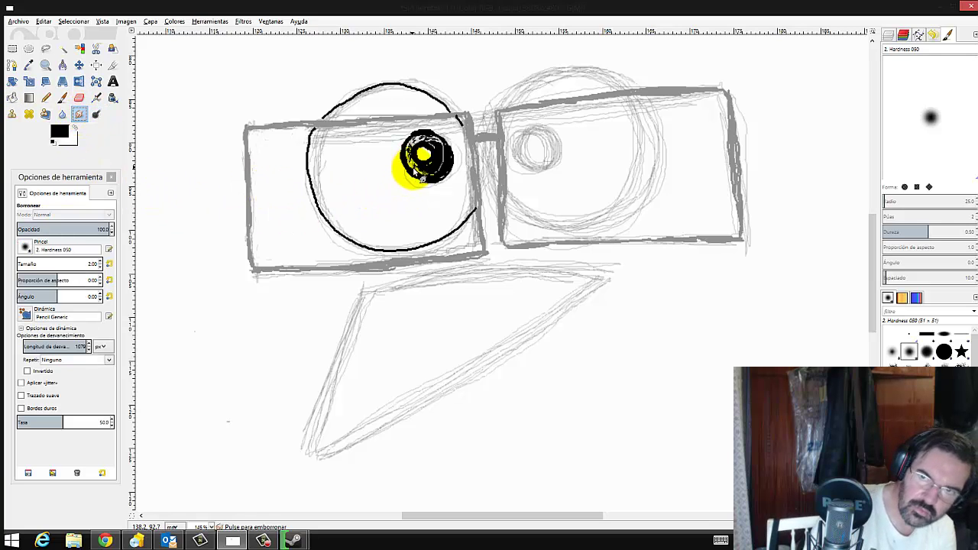
drag(413, 164, 428, 177)
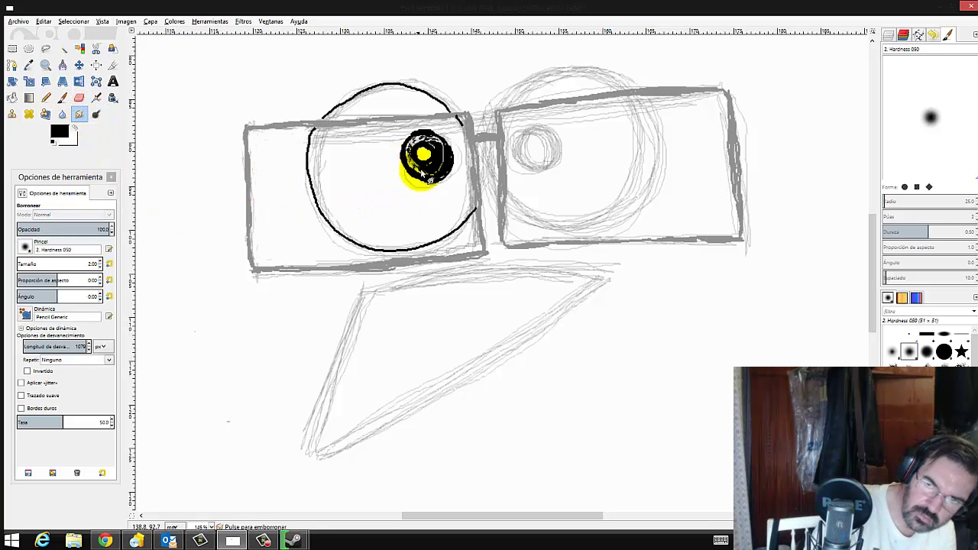
drag(420, 174, 427, 192)
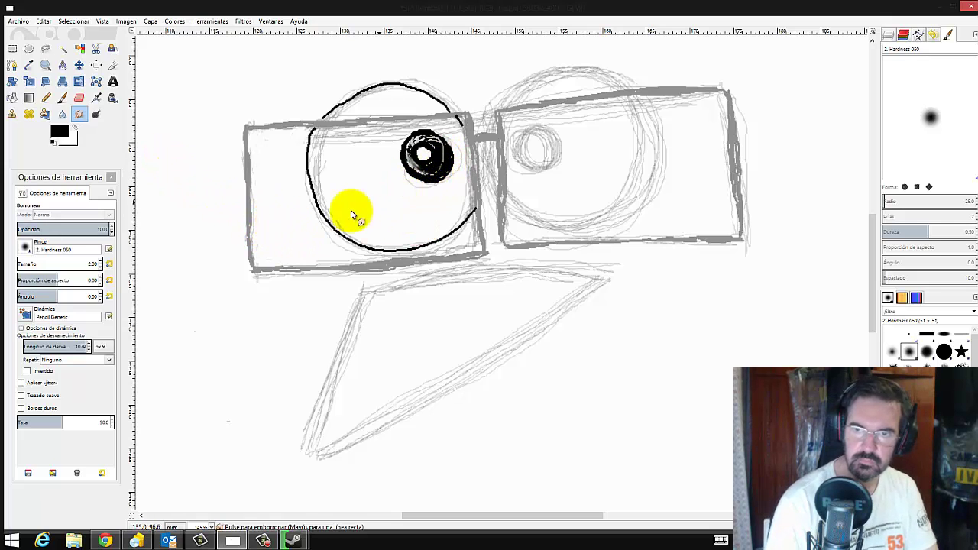
click(63, 97)
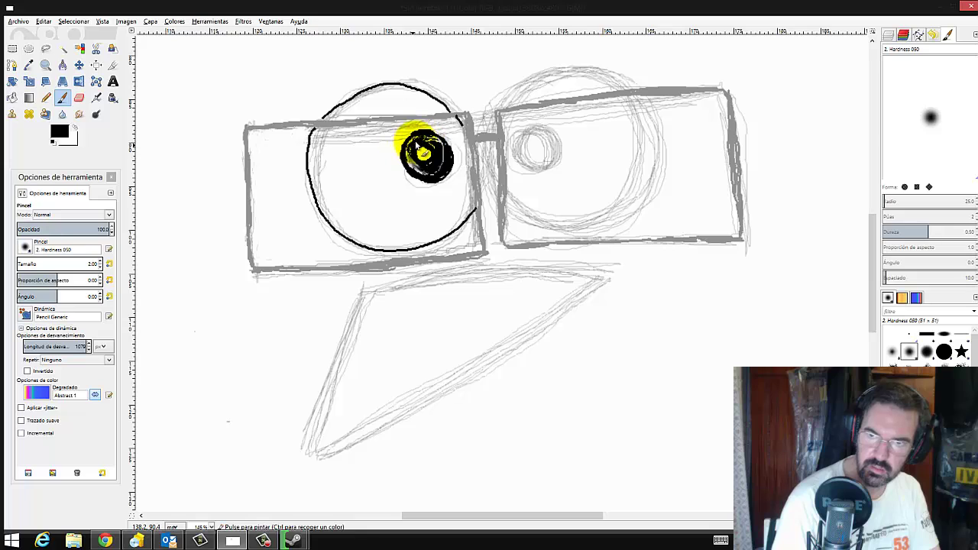
drag(418, 149, 411, 162)
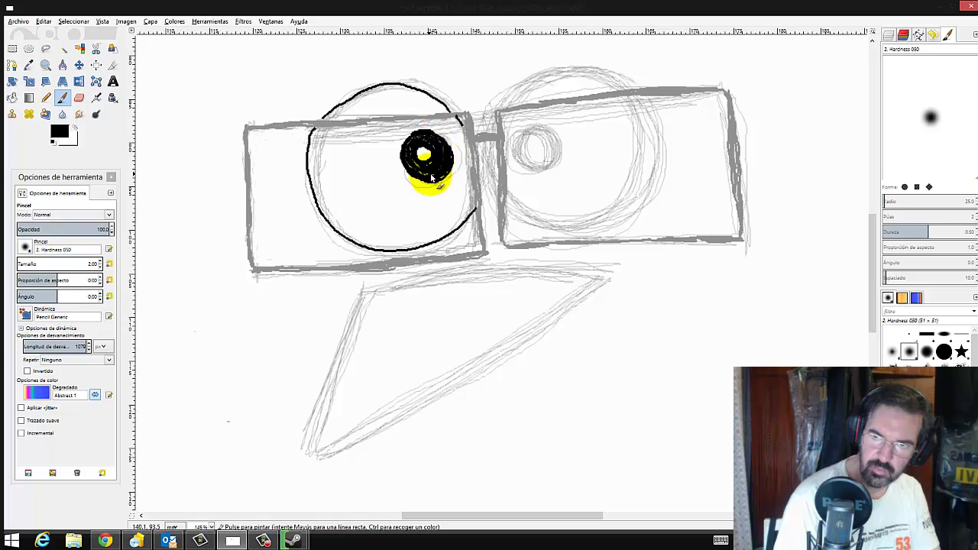
drag(432, 178, 434, 172)
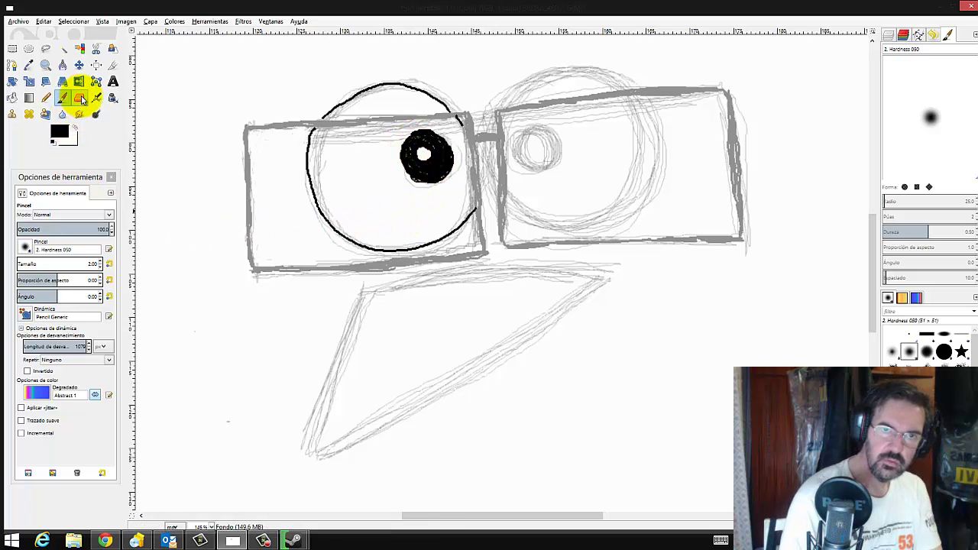
Erase sketch lines inside the left eye with a size-55 eraser and fade those in the right lens.
click(79, 98)
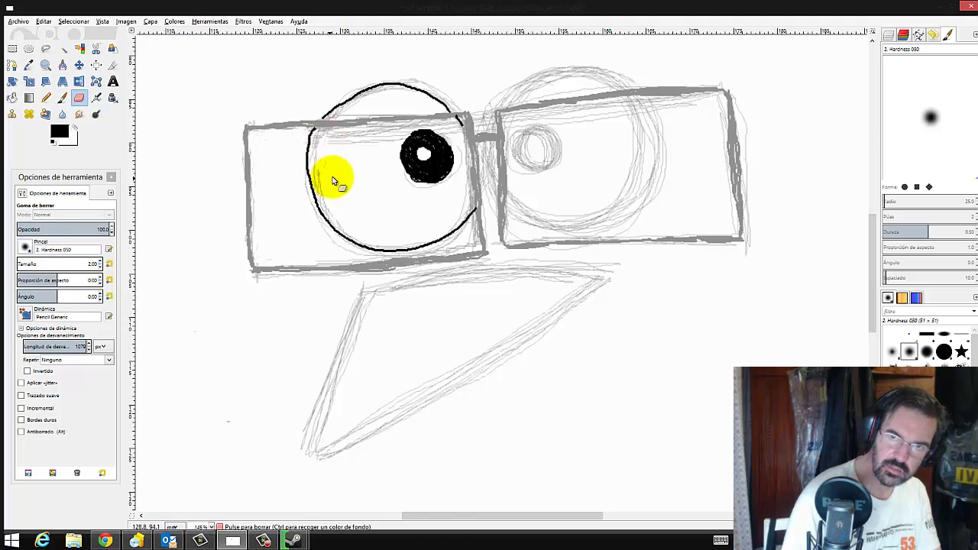
click(29, 267)
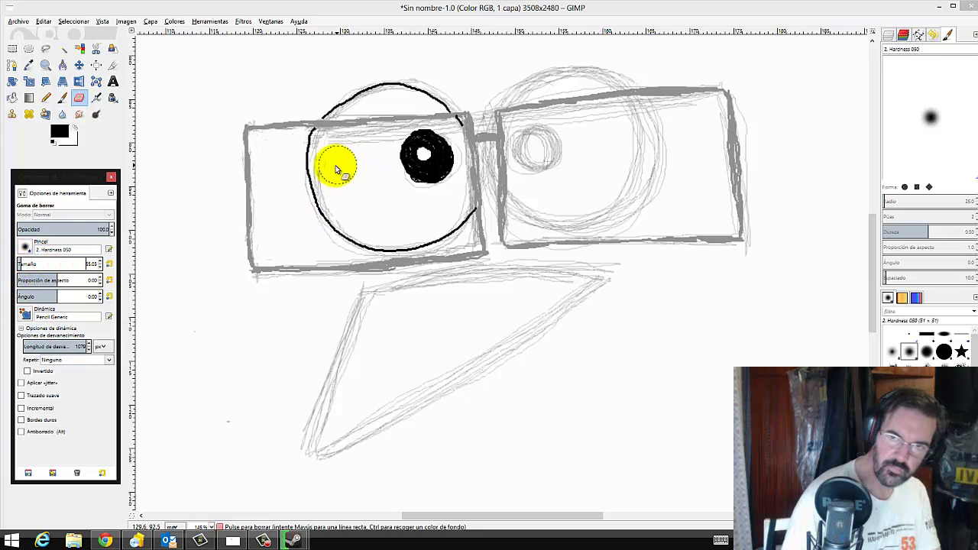
drag(331, 188, 352, 223)
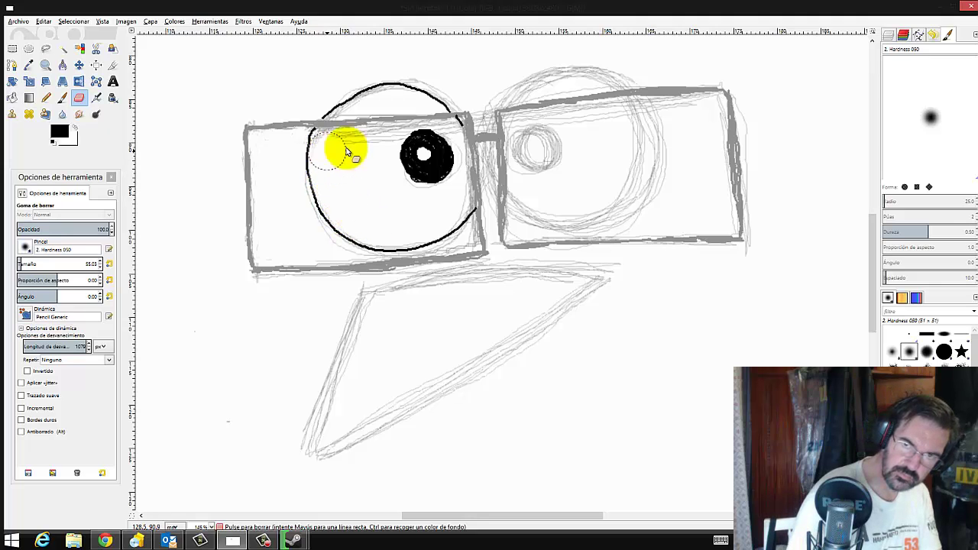
mouse_move(377, 144)
mouse_down()
mouse_move(392, 132)
mouse_move(452, 134)
mouse_up()
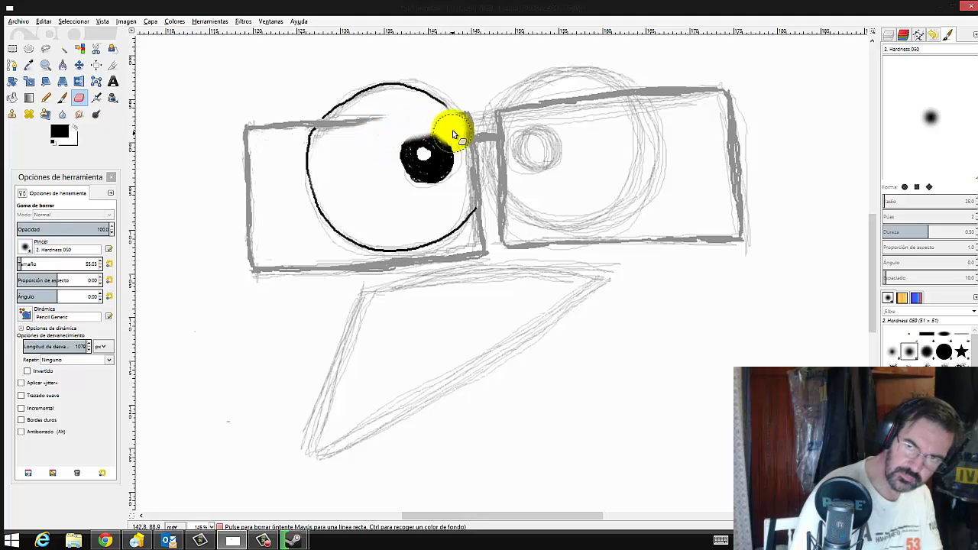
mouse_move(458, 175)
mouse_down()
mouse_move(344, 149)
mouse_move(380, 113)
mouse_up()
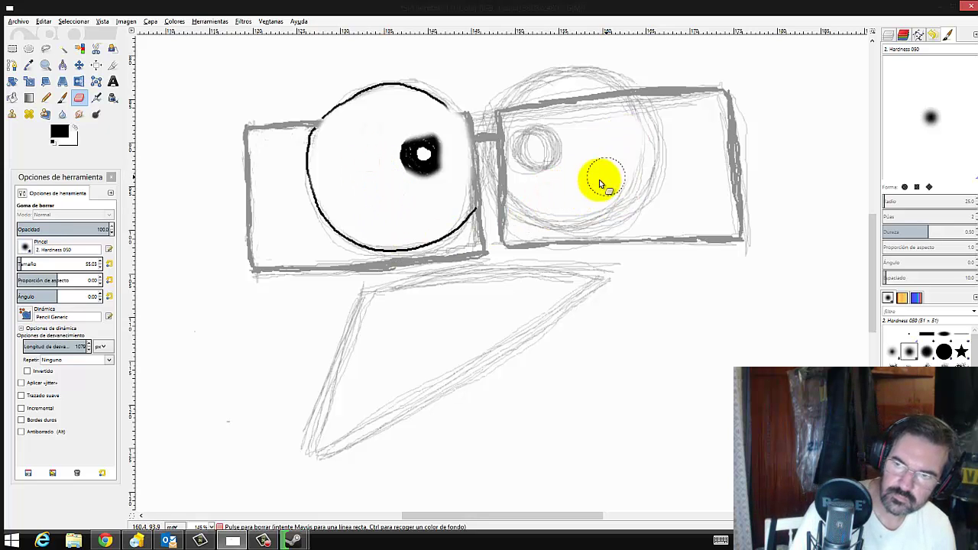
drag(635, 158, 606, 172)
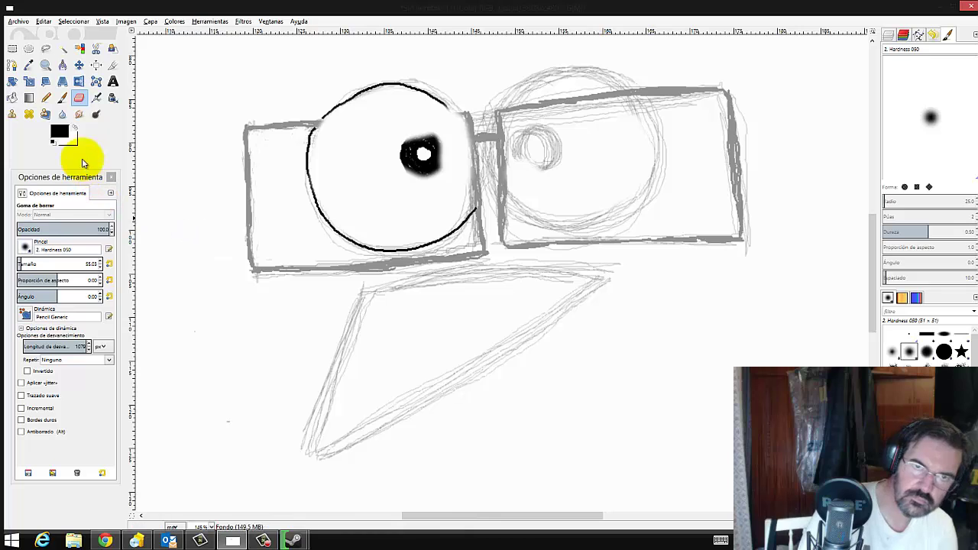
click(63, 98)
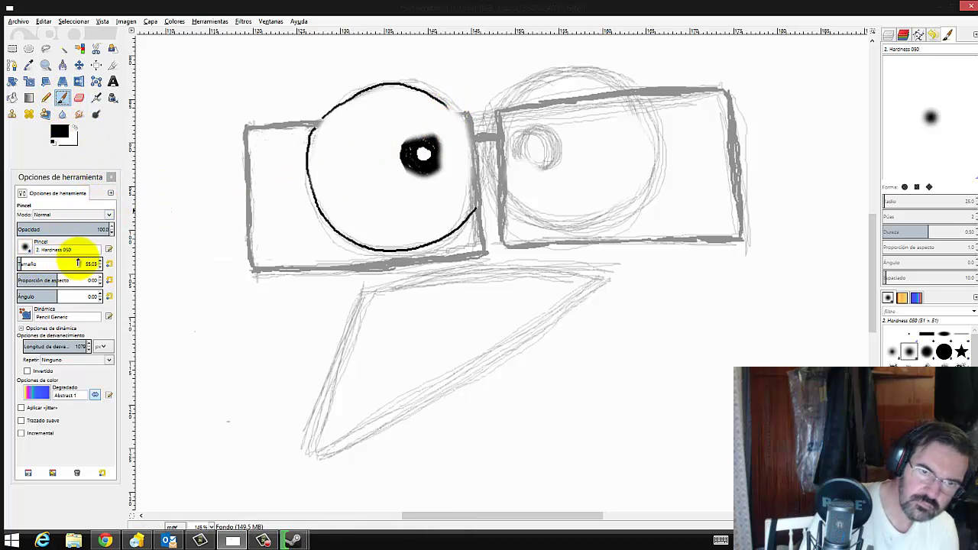
Set the brush size to 1 and draw thin black strokes along the circle's right edge and top.
drag(93, 263, 6, 268)
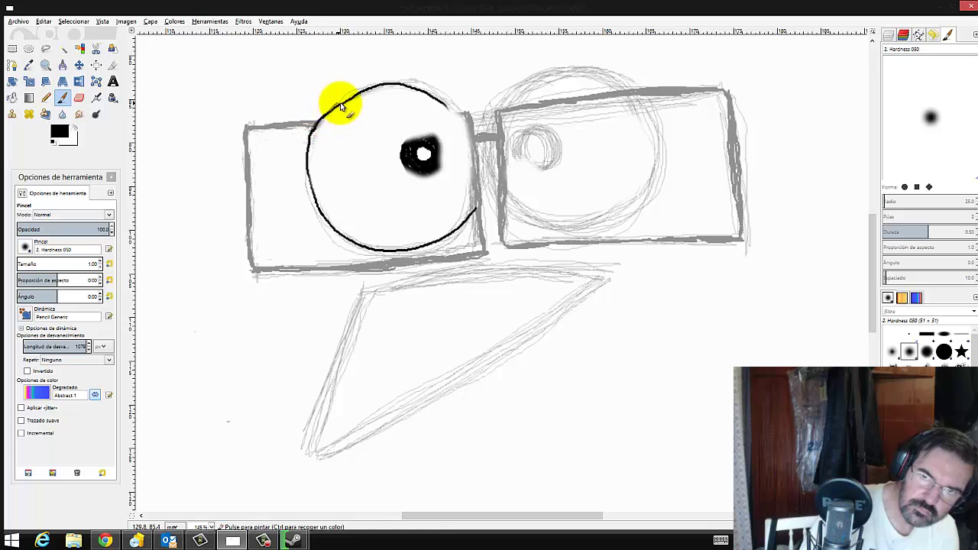
click(493, 136)
drag(449, 109, 462, 120)
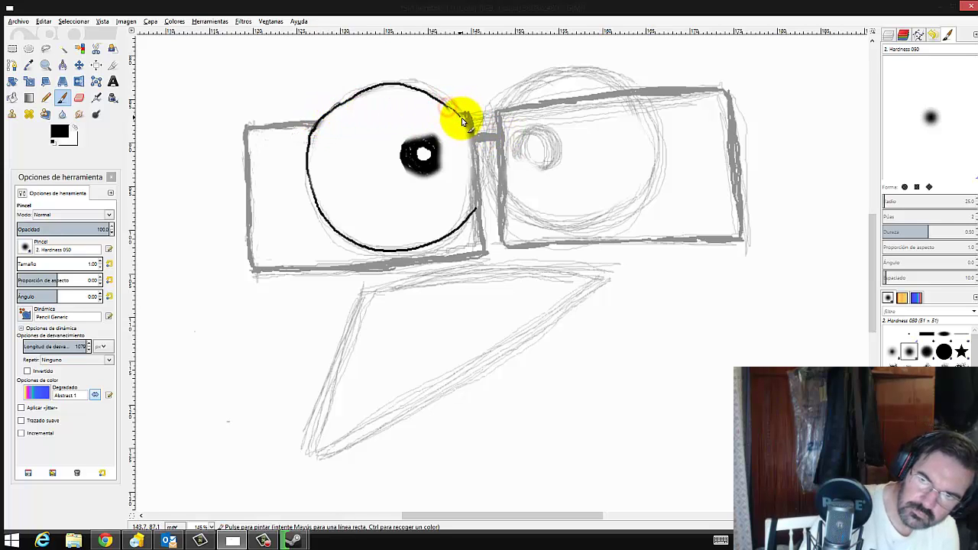
mouse_move(480, 185)
mouse_down()
mouse_move(474, 207)
mouse_move(478, 153)
mouse_move(465, 114)
mouse_move(451, 107)
mouse_move(479, 162)
mouse_up()
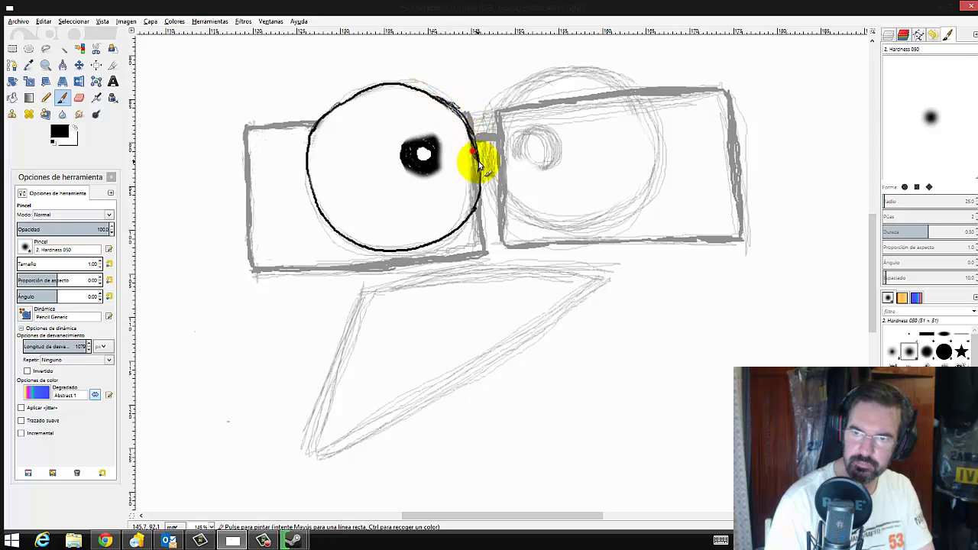
drag(467, 123, 475, 157)
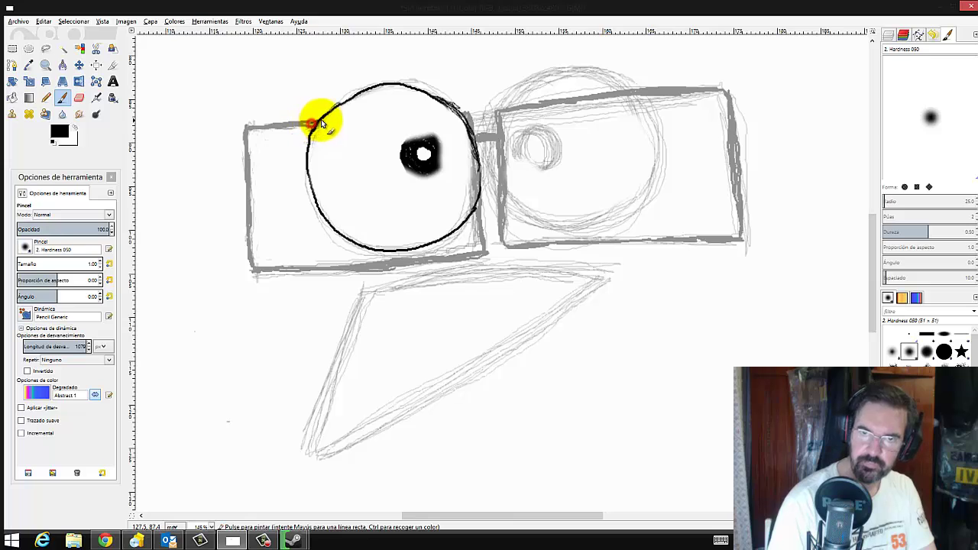
mouse_move(350, 121)
mouse_down()
mouse_move(459, 113)
mouse_move(483, 251)
mouse_up()
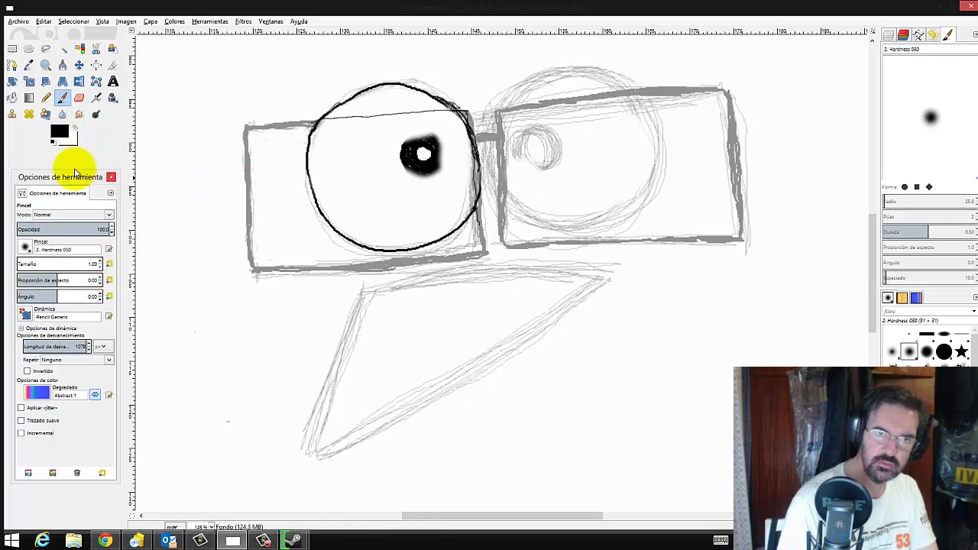
click(13, 98)
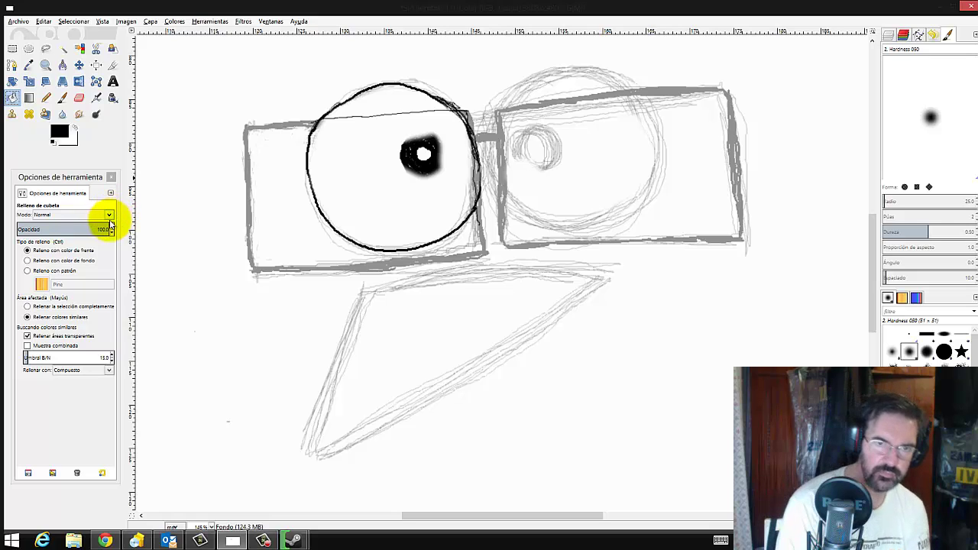
At about 40% opacity, bucket-fill the left lens, eye-circle interior and pupil gap grey.
click(55, 229)
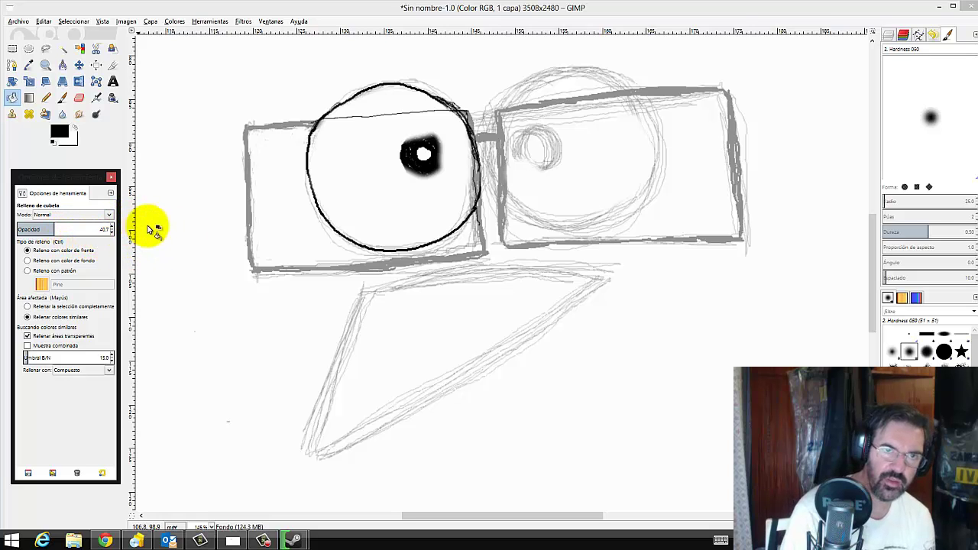
click(300, 219)
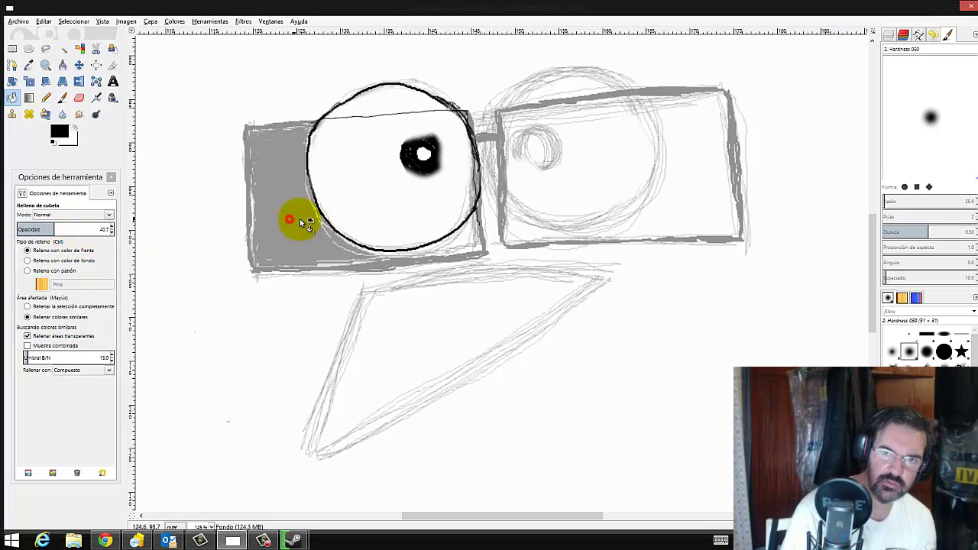
click(348, 209)
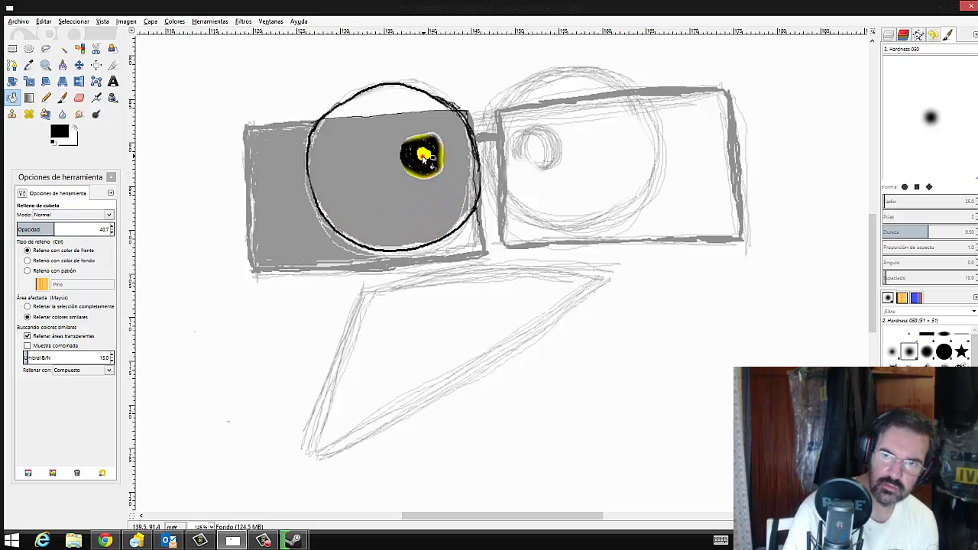
click(471, 243)
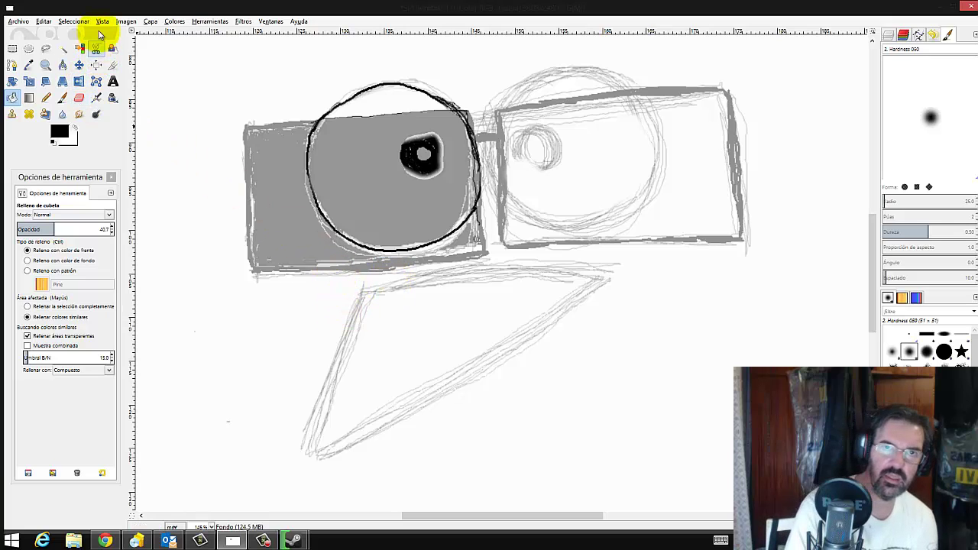
Close the sketch image via Archivo > Cerrar, choosing Cerrar sin guardar to discard changes.
click(18, 21)
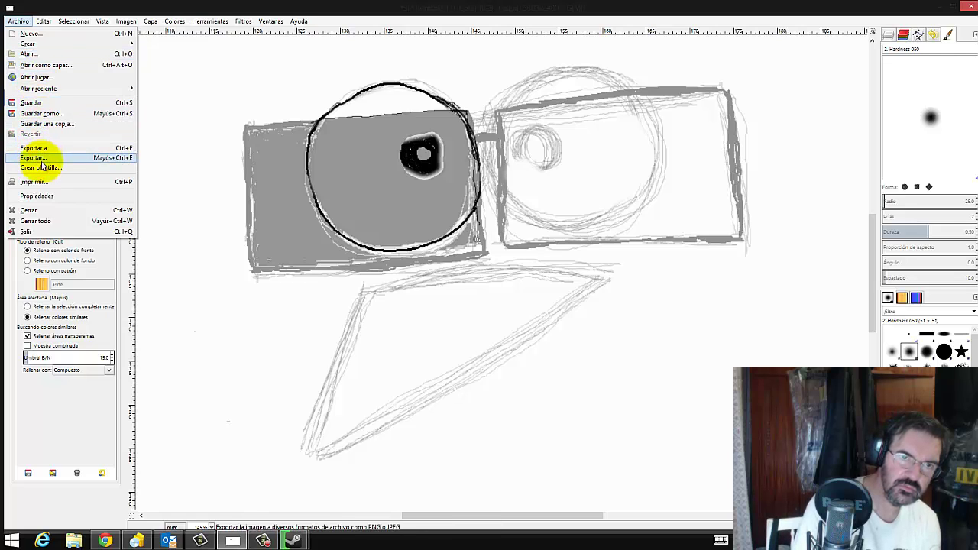
click(39, 210)
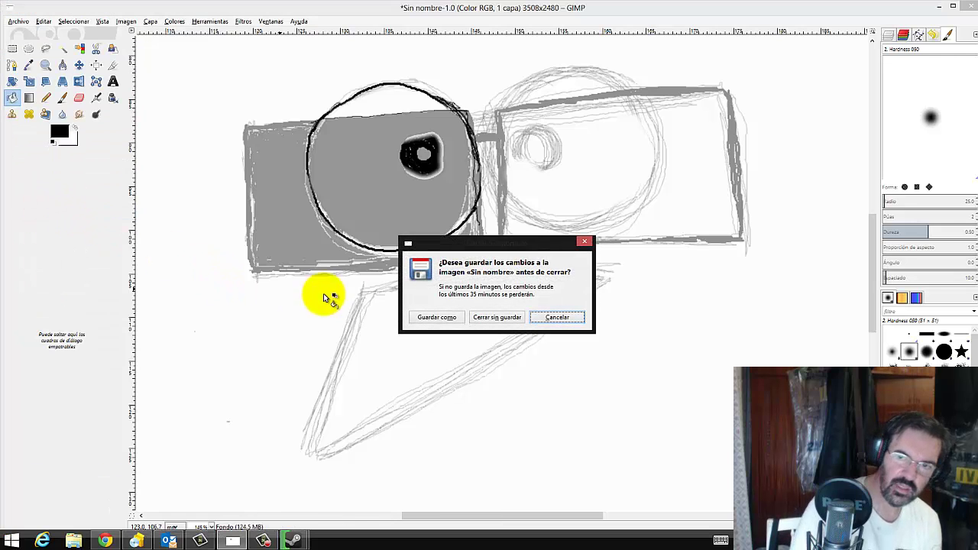
click(502, 324)
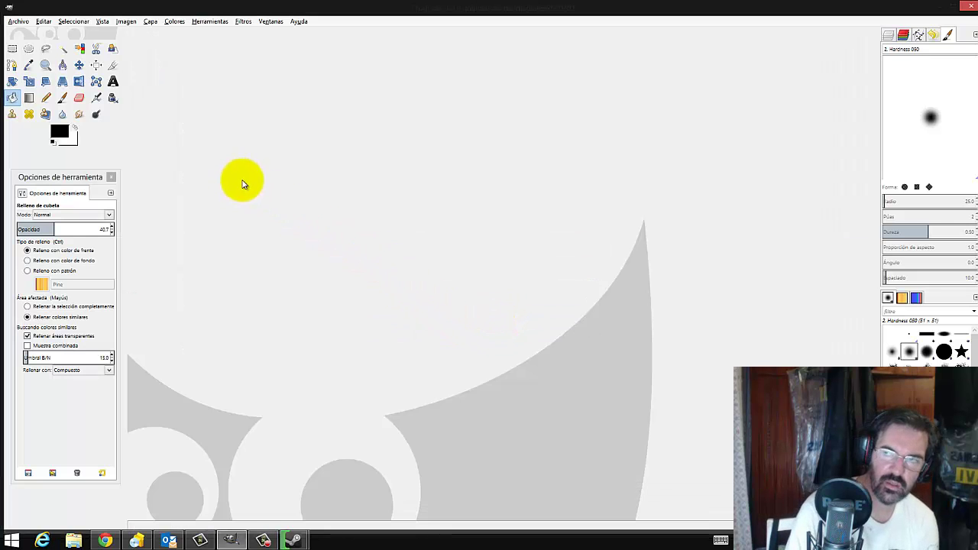